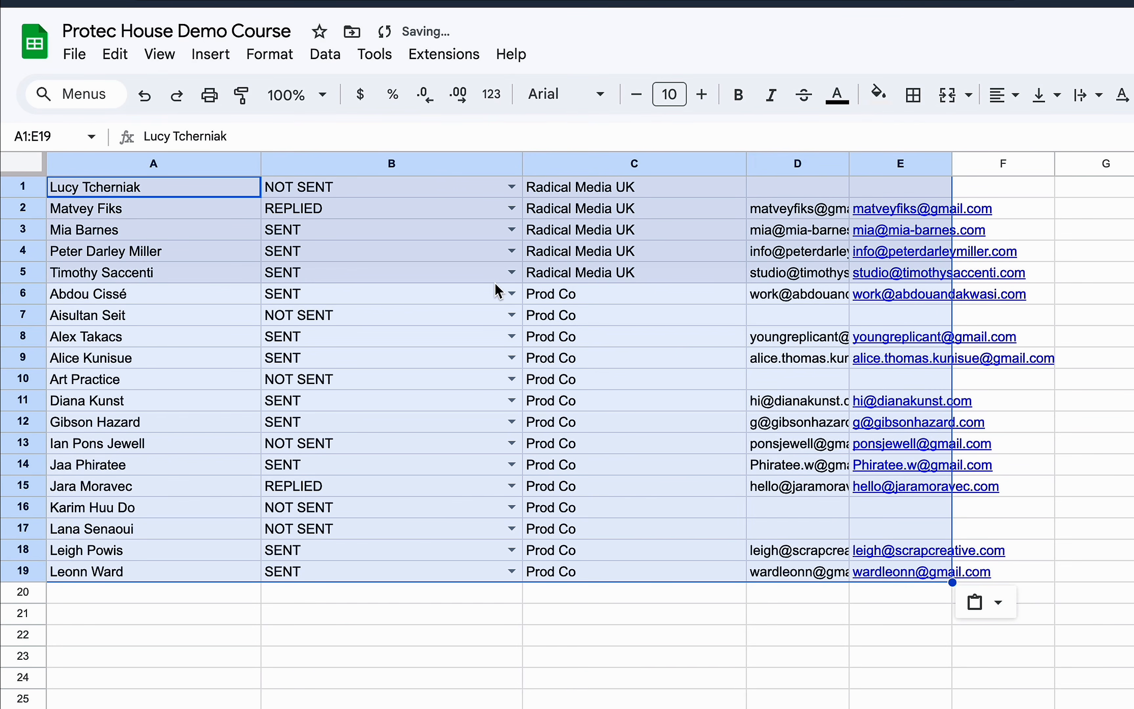
# - Copy rows 7 to 15, columns A to F, from Sheet2 and paste them into Sheet3
pyautogui.click(185, 340)
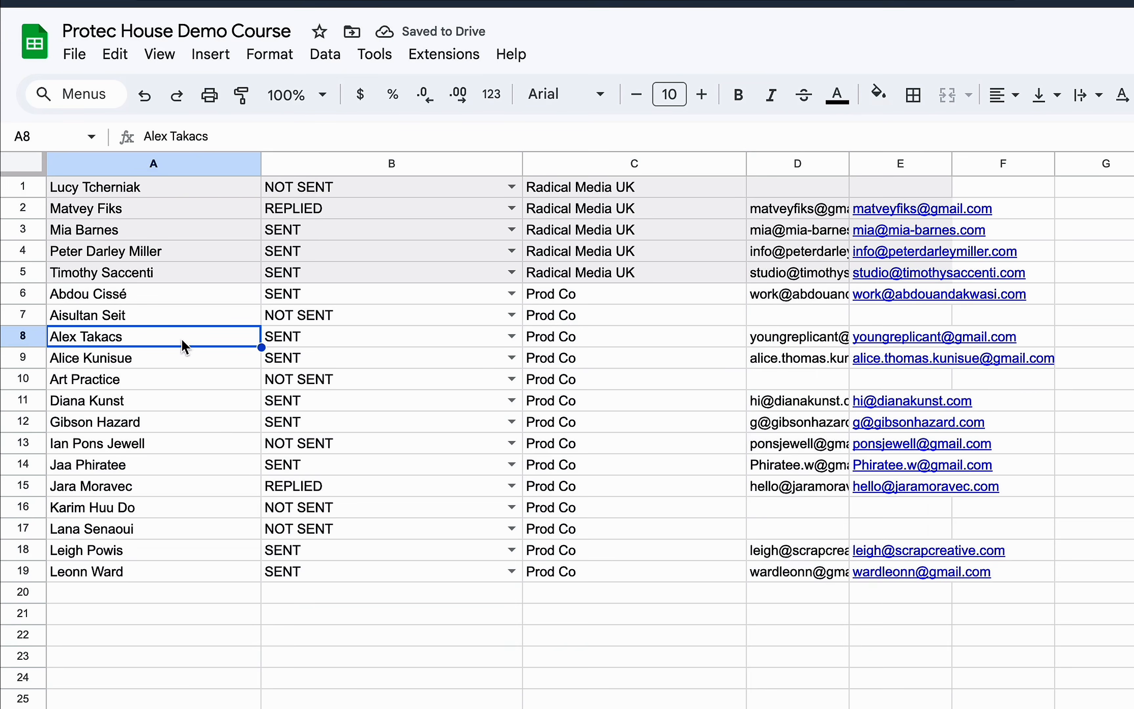
pyautogui.moveTo(185, 316); pyautogui.dragTo(990, 520)
pyautogui.moveTo(989, 224); pyautogui.dragTo(1015, 203)
pyautogui.hotkey('ctrl', 'c')
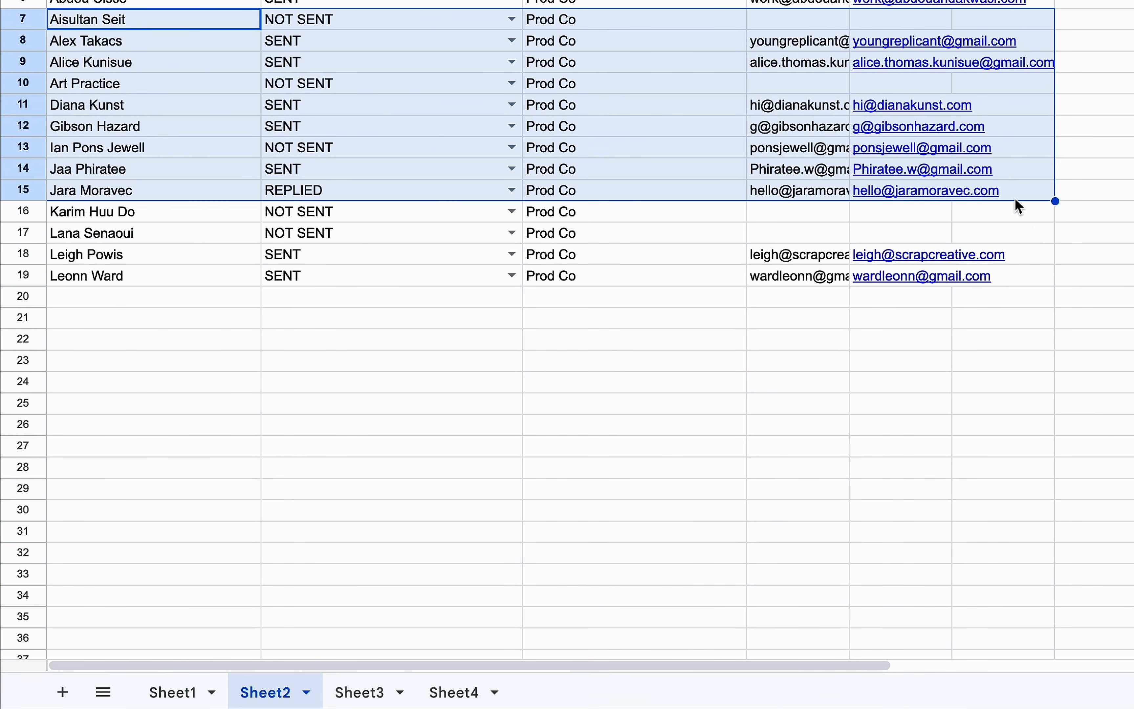
pyautogui.click(370, 699)
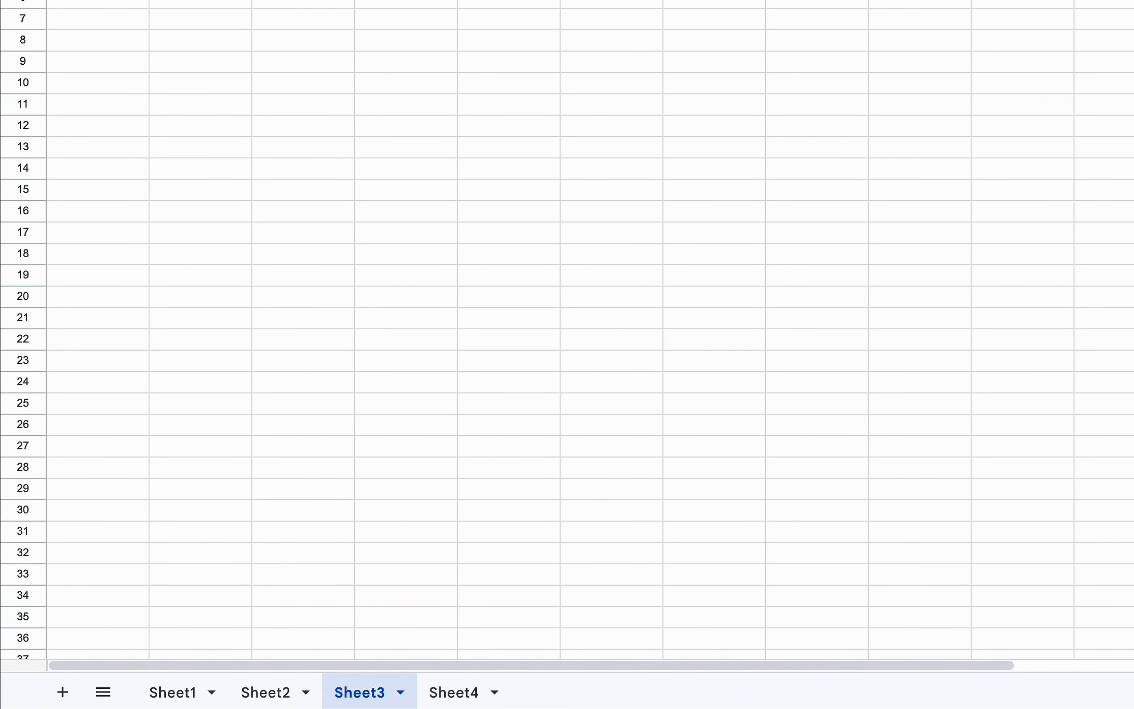
pyautogui.hotkey('ctrl', 'v')
pyautogui.click(252, 161)
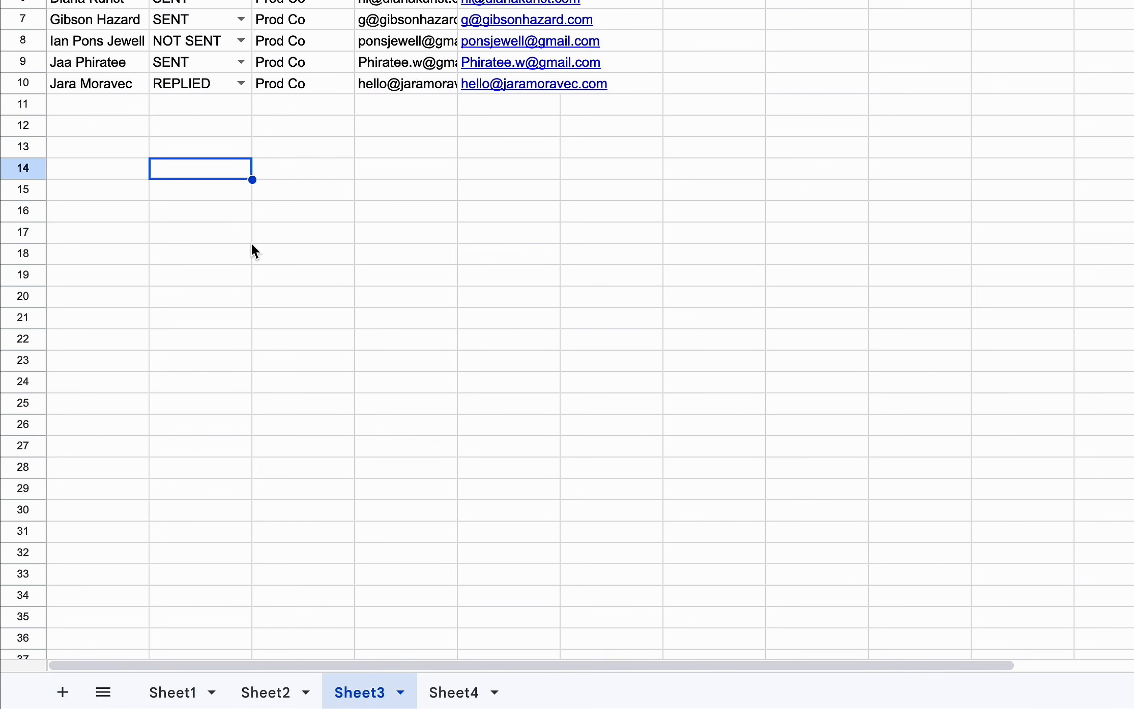
# - Look through Sheet1, Sheet3, Sheet4 and Sheet2 to compare their contents, and return to Sheet1
pyautogui.click(172, 694)
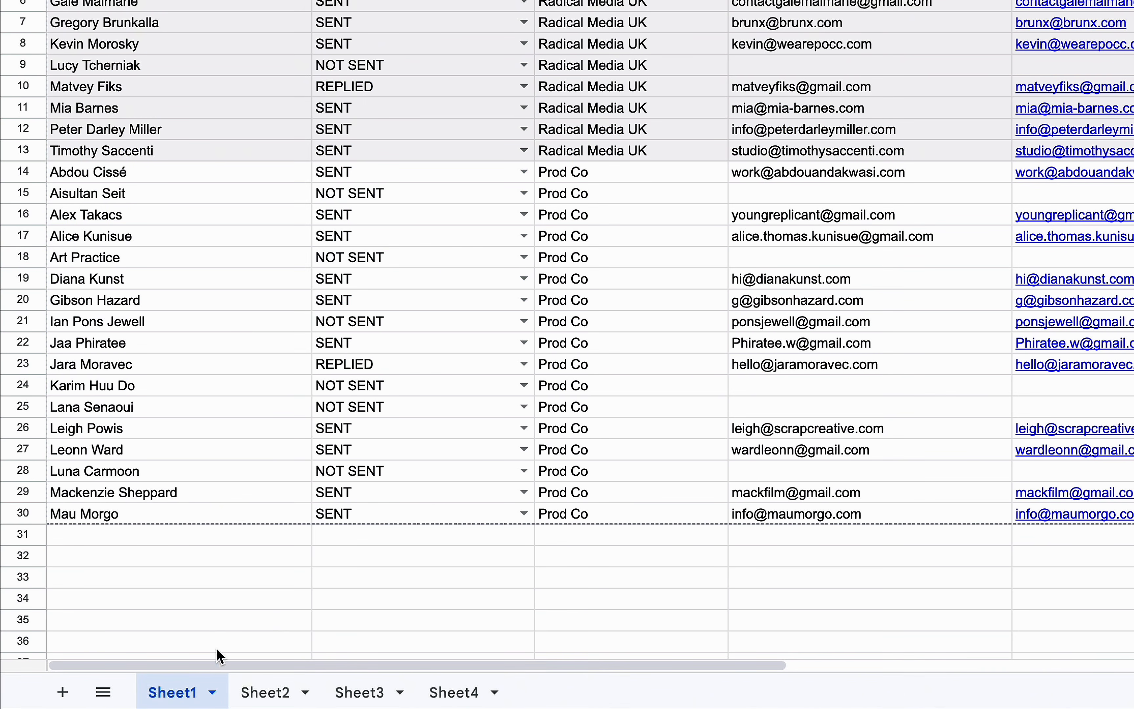
pyautogui.click(360, 698)
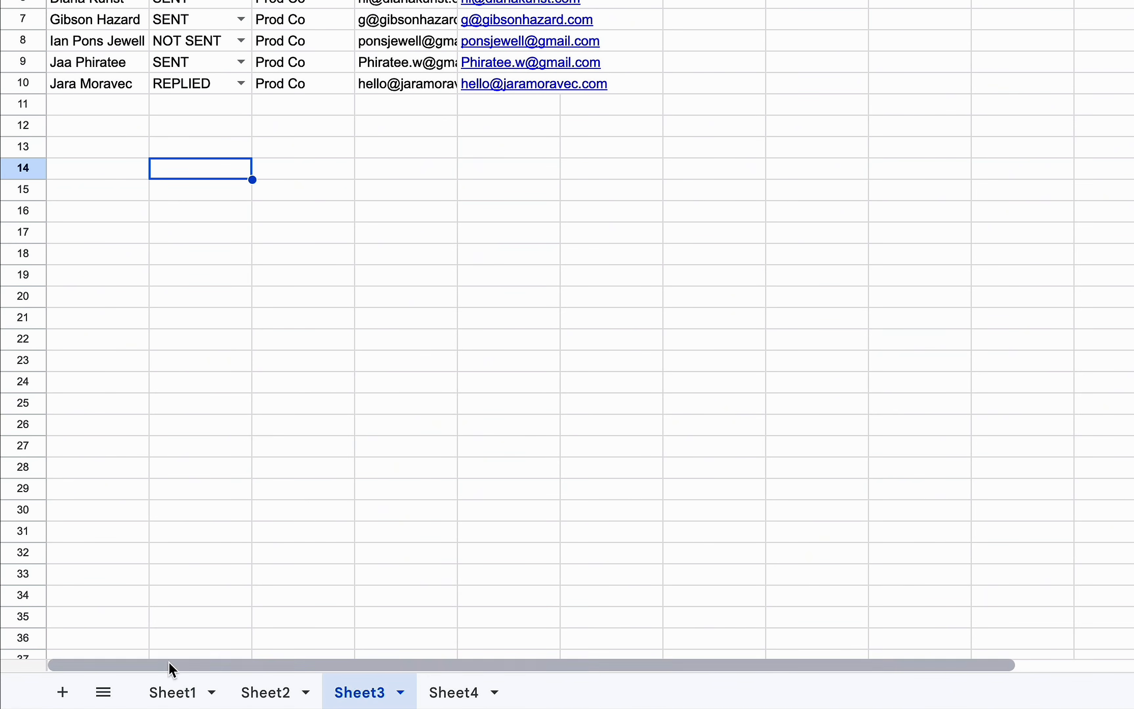
pyautogui.click(165, 697)
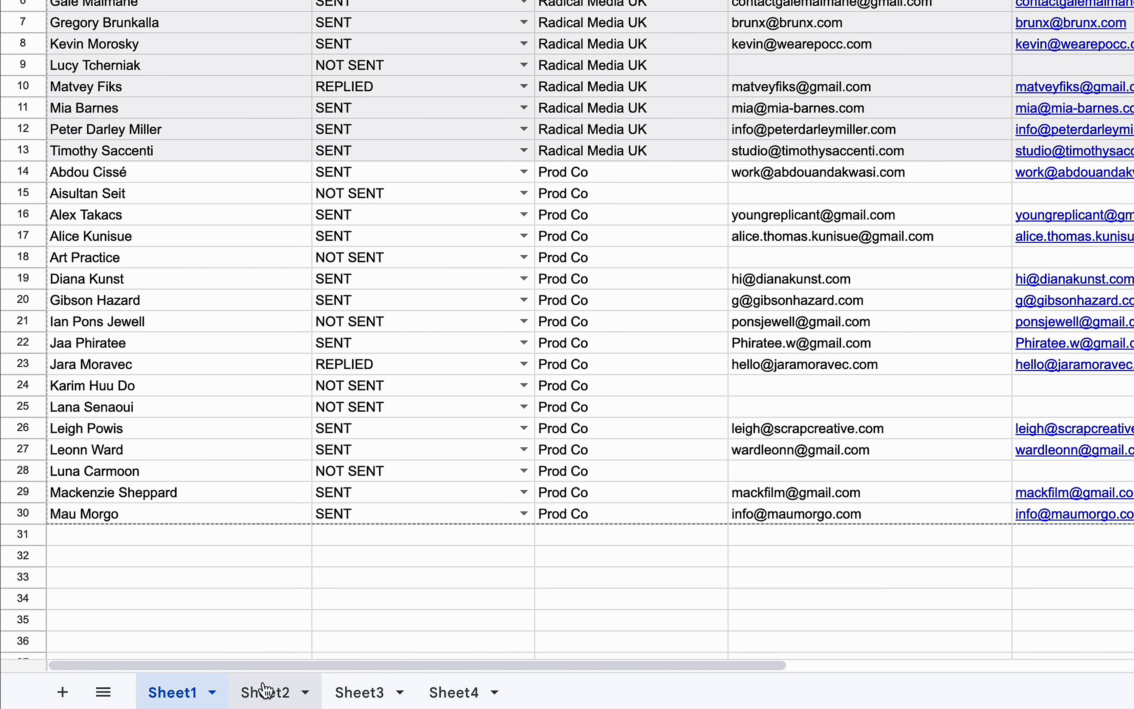
pyautogui.click(369, 692)
pyautogui.click(451, 691)
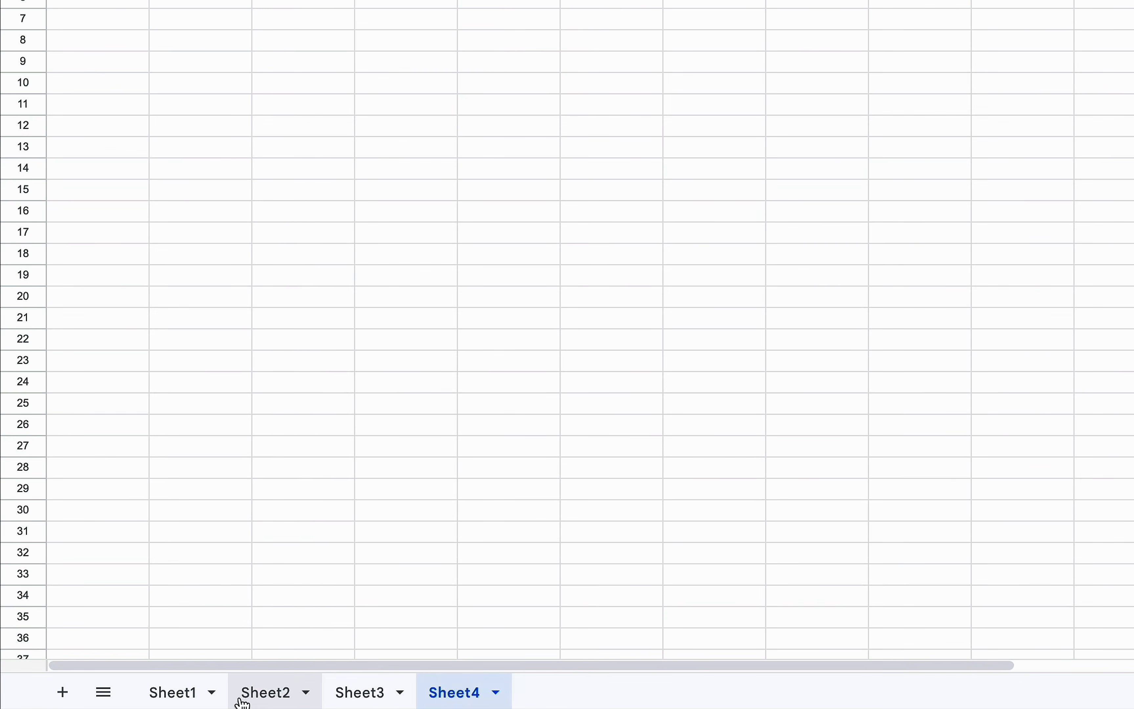
pyautogui.click(263, 699)
pyautogui.click(172, 692)
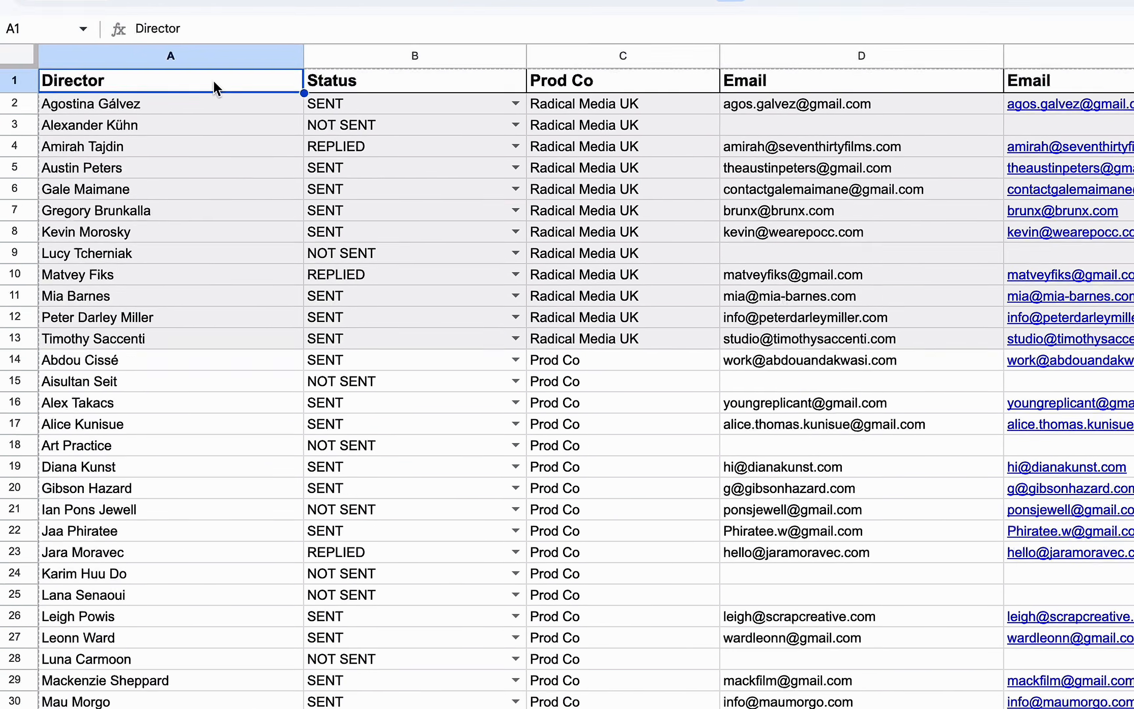
# - Select the header cells A1:E1 on Sheet1 and turn their bold formatting off and back on
pyautogui.moveTo(210, 175); pyautogui.dragTo(1075, 176)
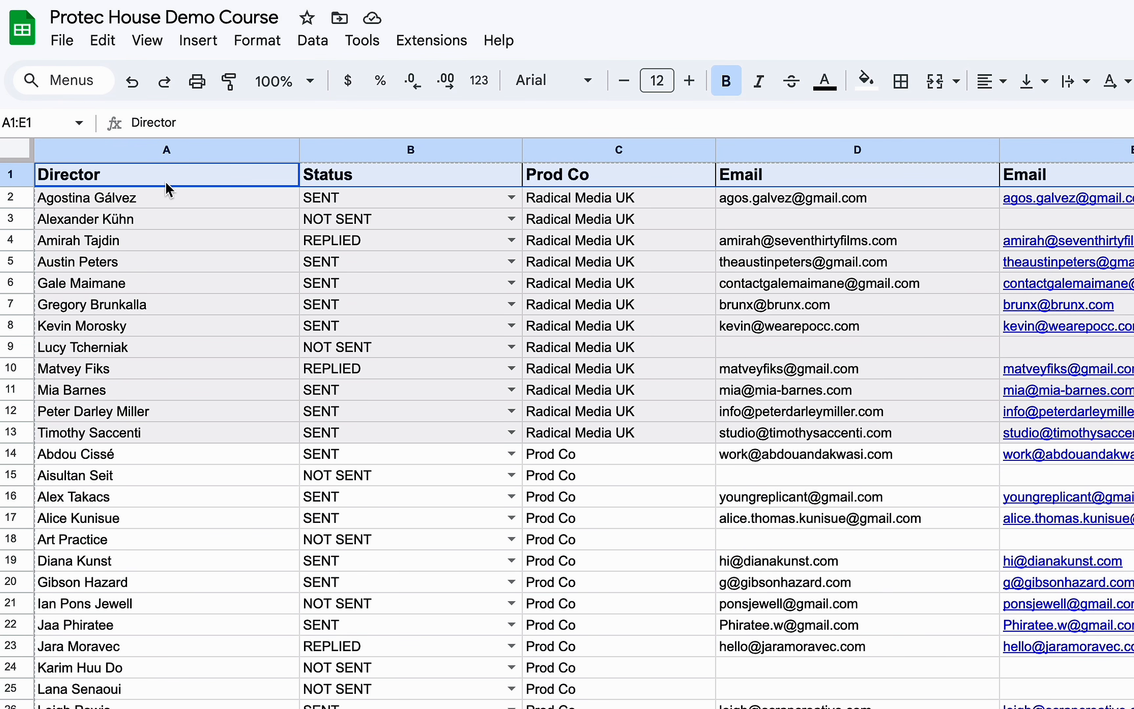
pyautogui.click(204, 174)
pyautogui.click(381, 176)
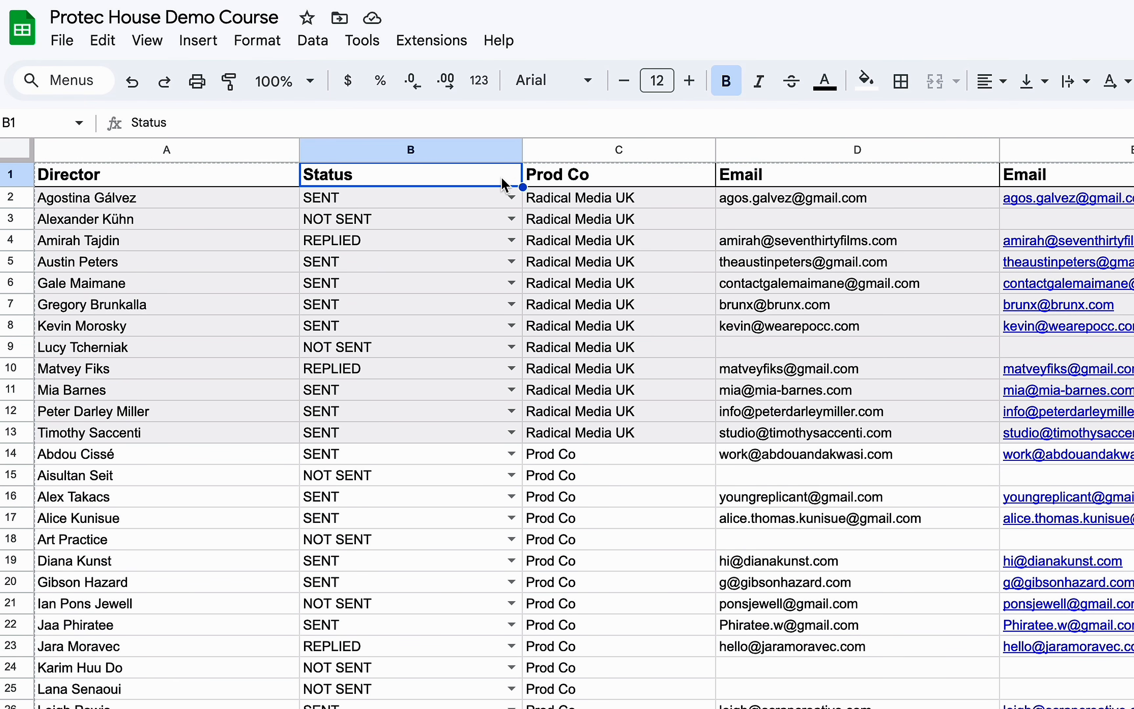
pyautogui.moveTo(284, 179); pyautogui.dragTo(1107, 162)
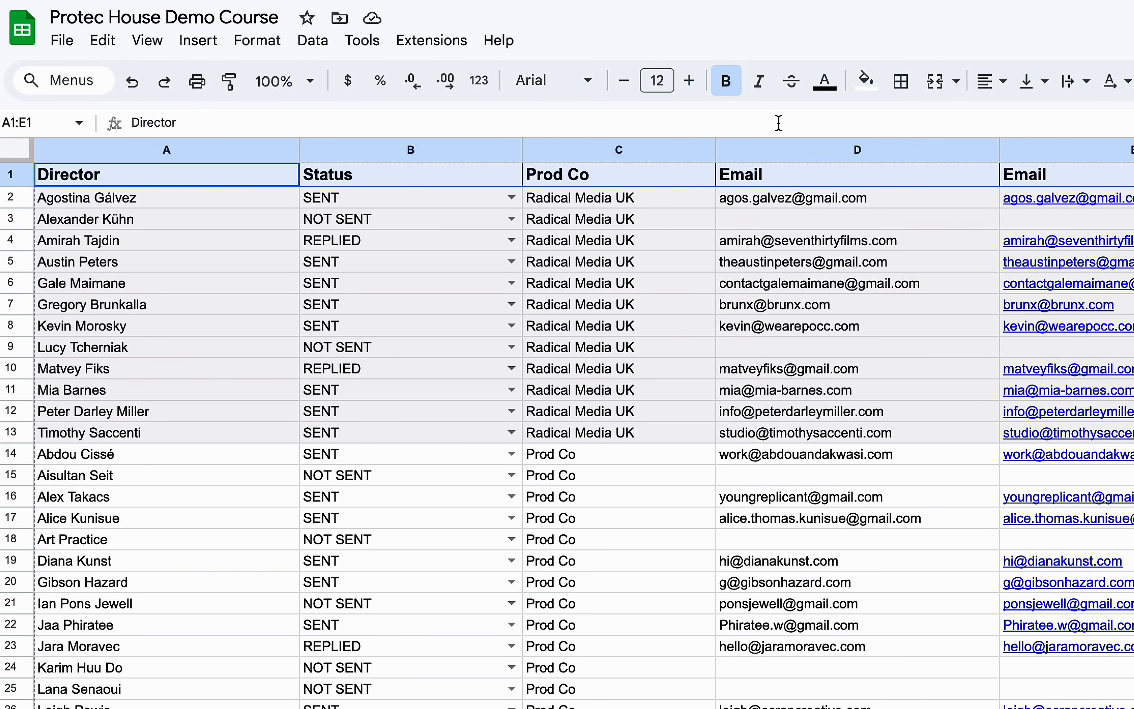
pyautogui.click(726, 84)
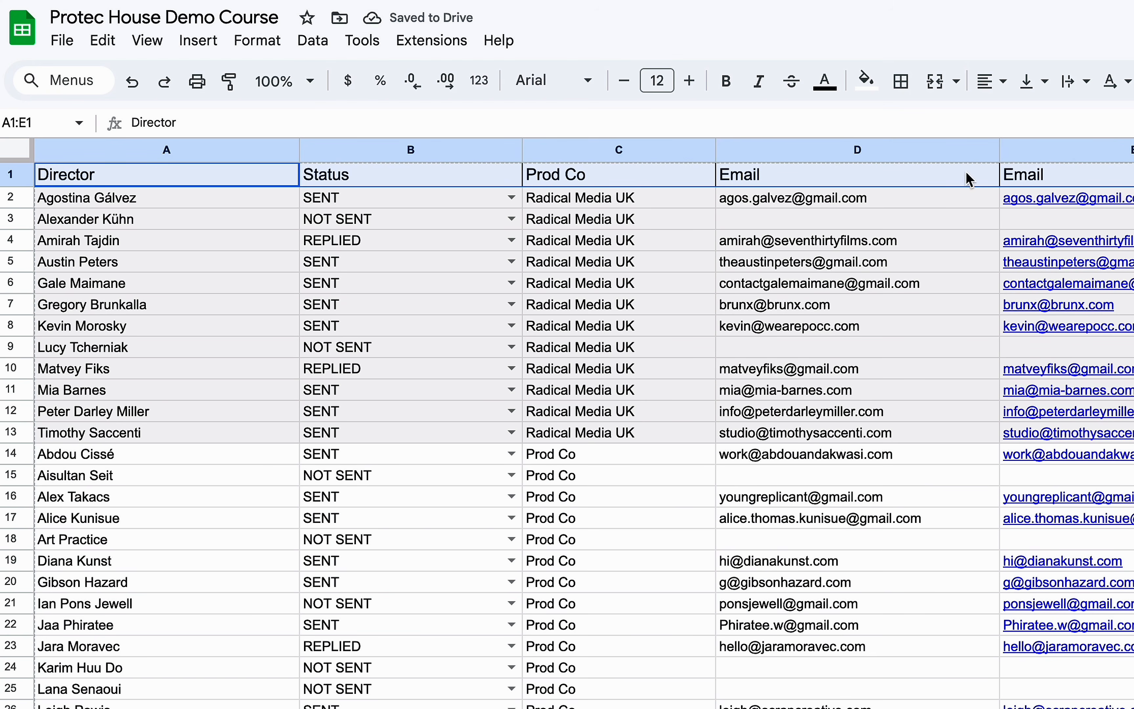
pyautogui.click(726, 82)
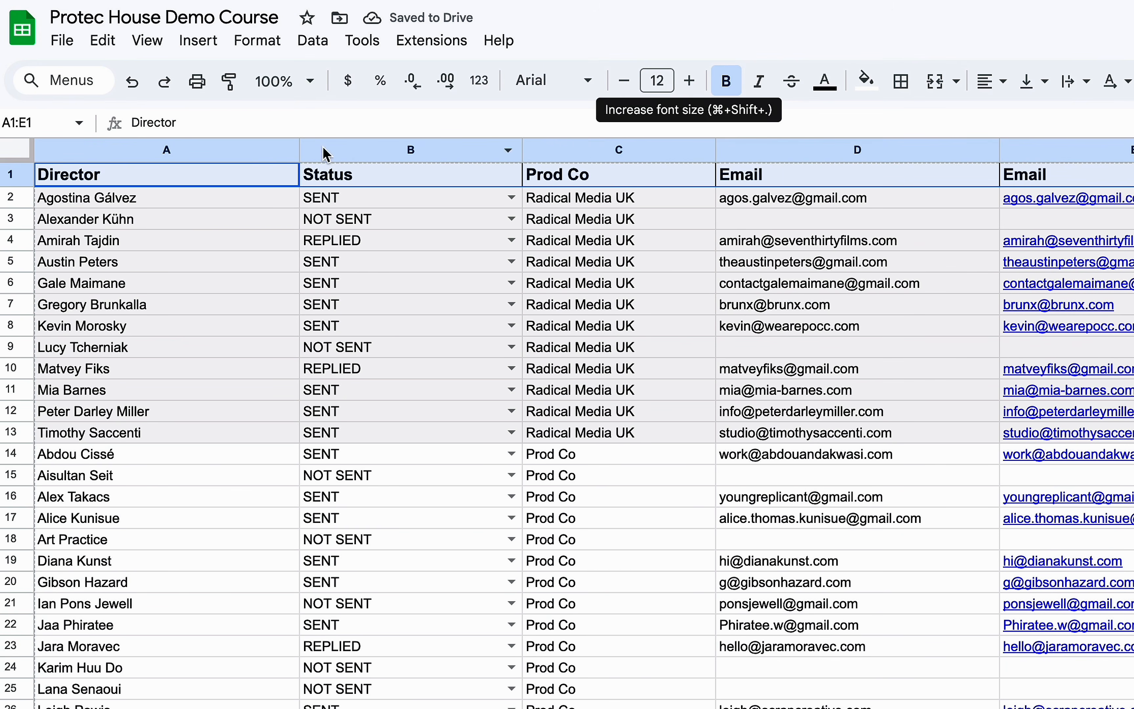
# - Enlarge the header row's text to font size 19, and bring it down to 15
pyautogui.click(689, 82)
pyautogui.click(690, 82)
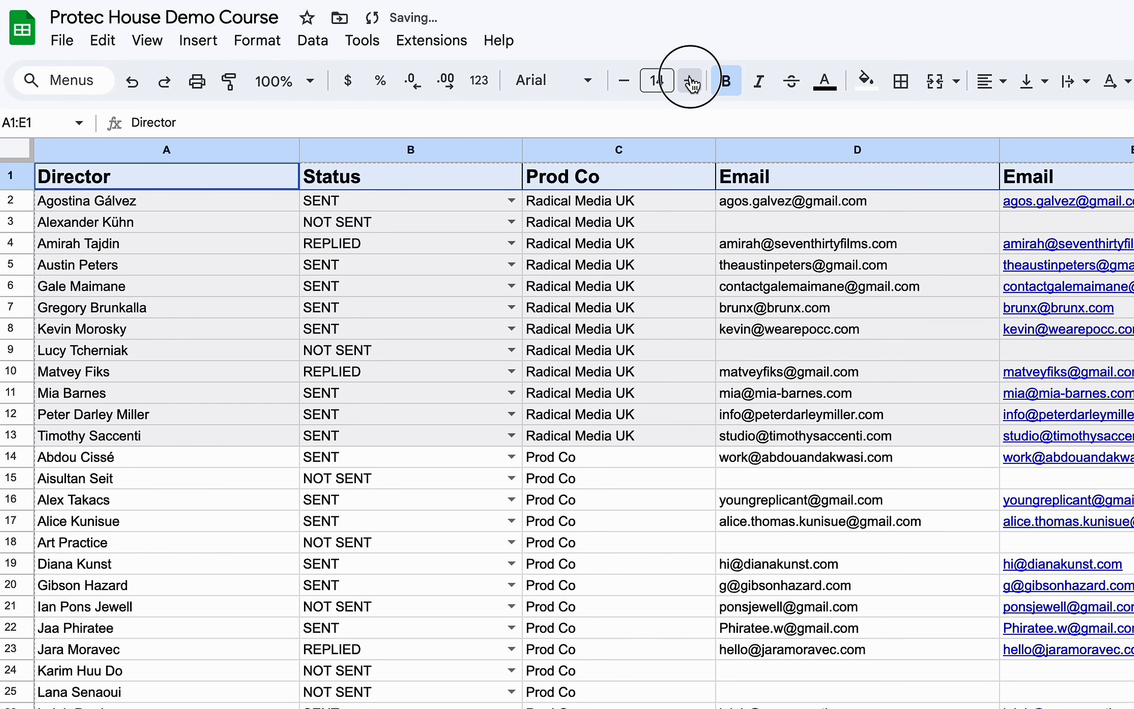
pyautogui.click(690, 83)
pyautogui.click(690, 82)
pyautogui.click(689, 82)
pyautogui.click(690, 82)
pyautogui.click(690, 82)
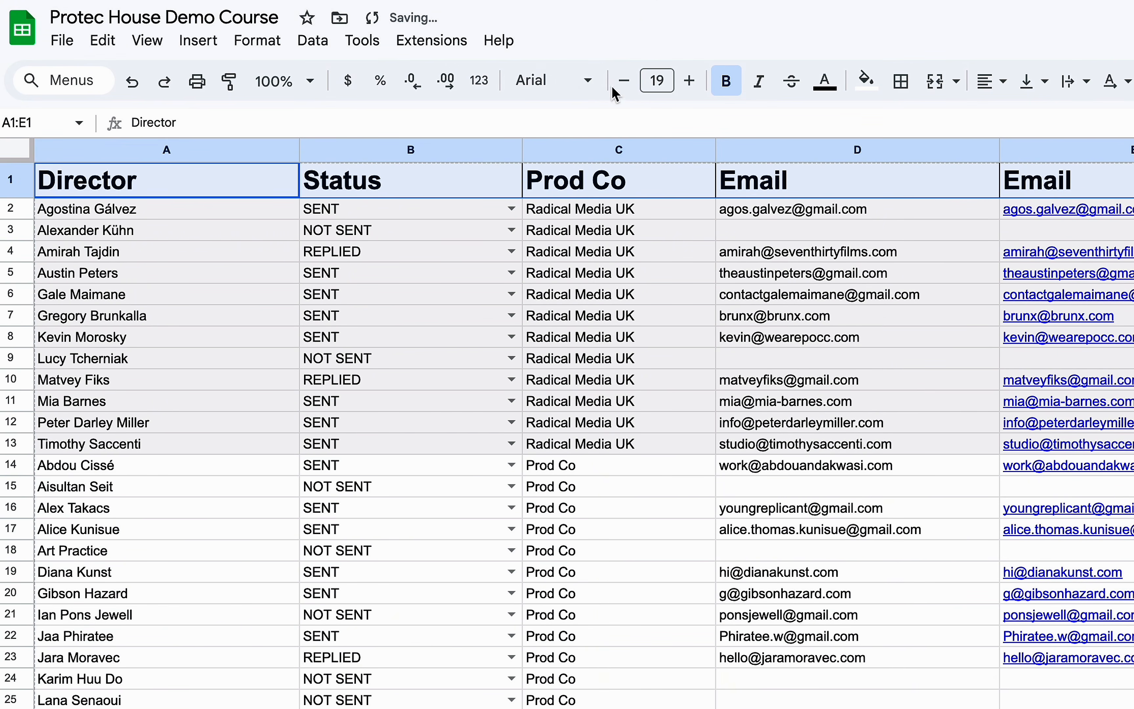
pyautogui.click(624, 84)
pyautogui.click(623, 84)
pyautogui.click(623, 83)
pyautogui.click(624, 83)
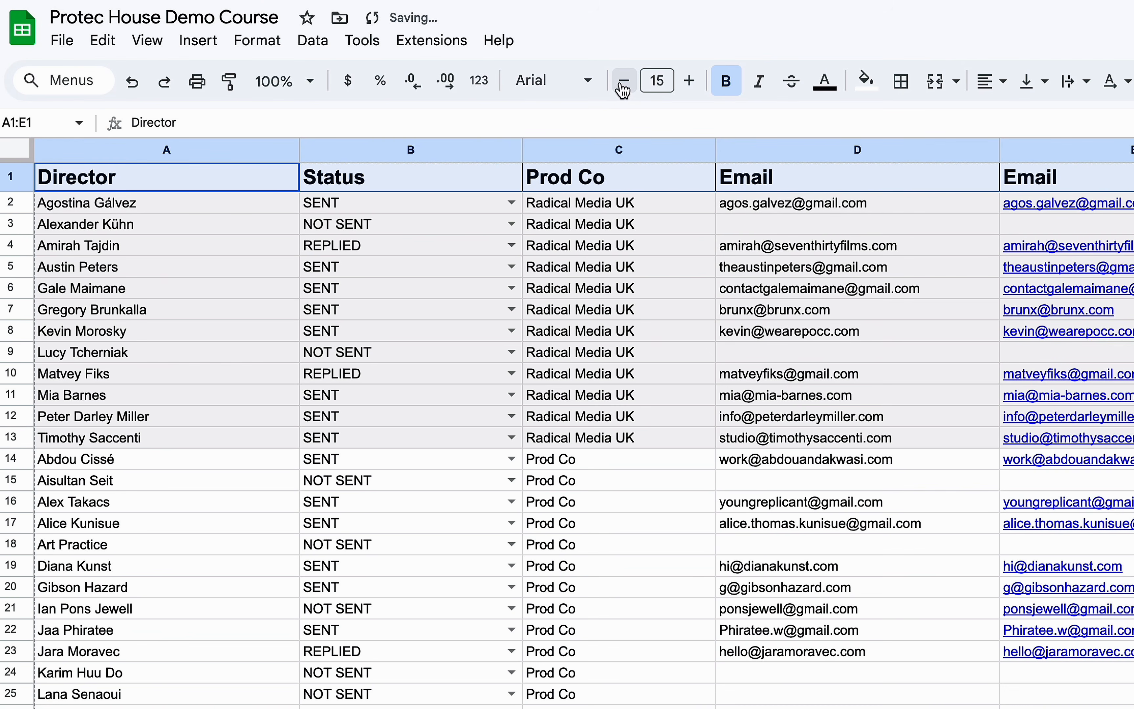
# - Try centre, right and left horizontal alignment on the header cells A1:E1
pyautogui.click(991, 80)
pyautogui.click(1025, 121)
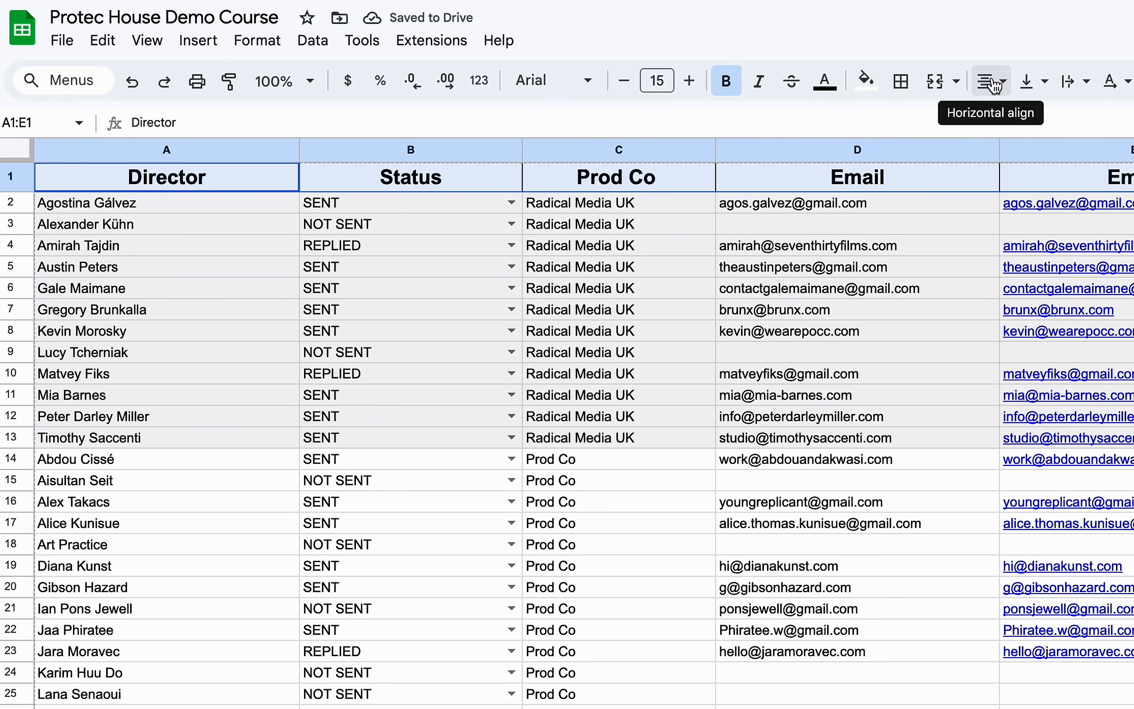
pyautogui.click(1002, 83)
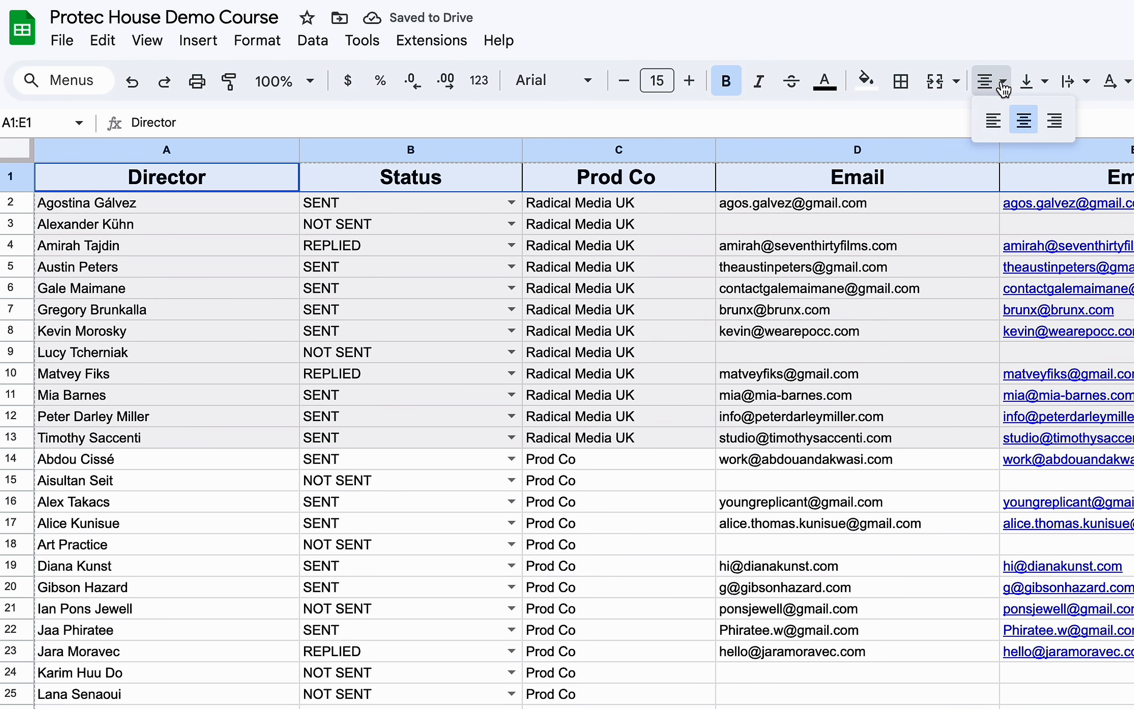
pyautogui.click(1053, 123)
pyautogui.click(985, 84)
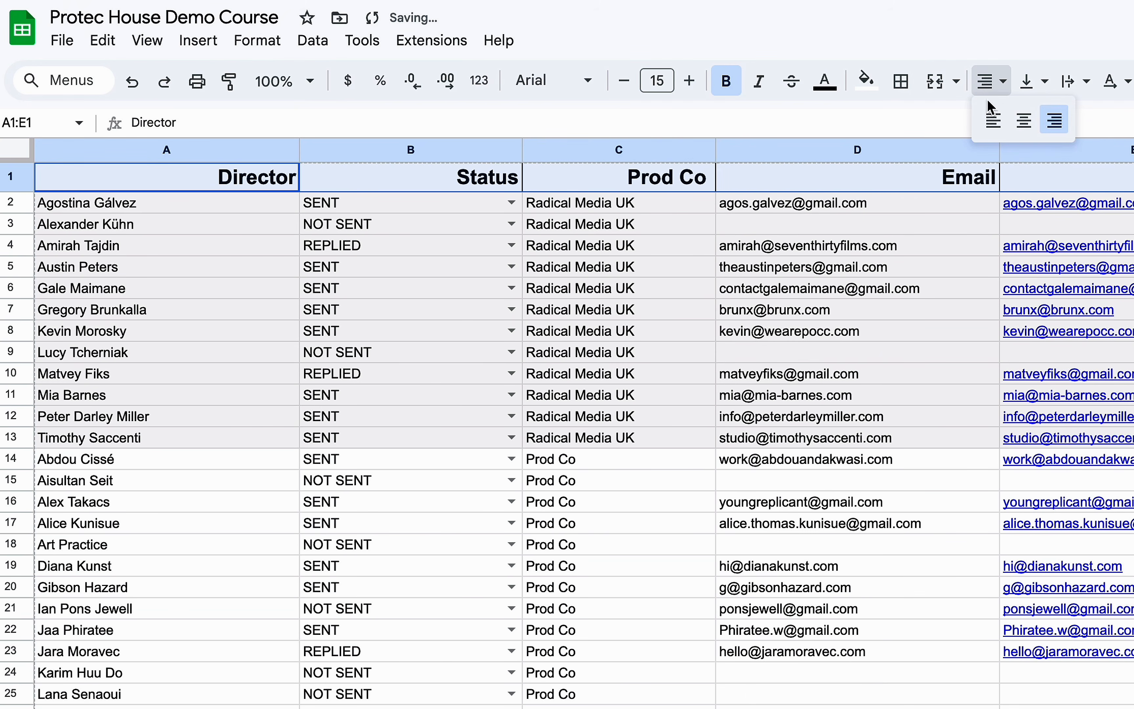
pyautogui.click(992, 121)
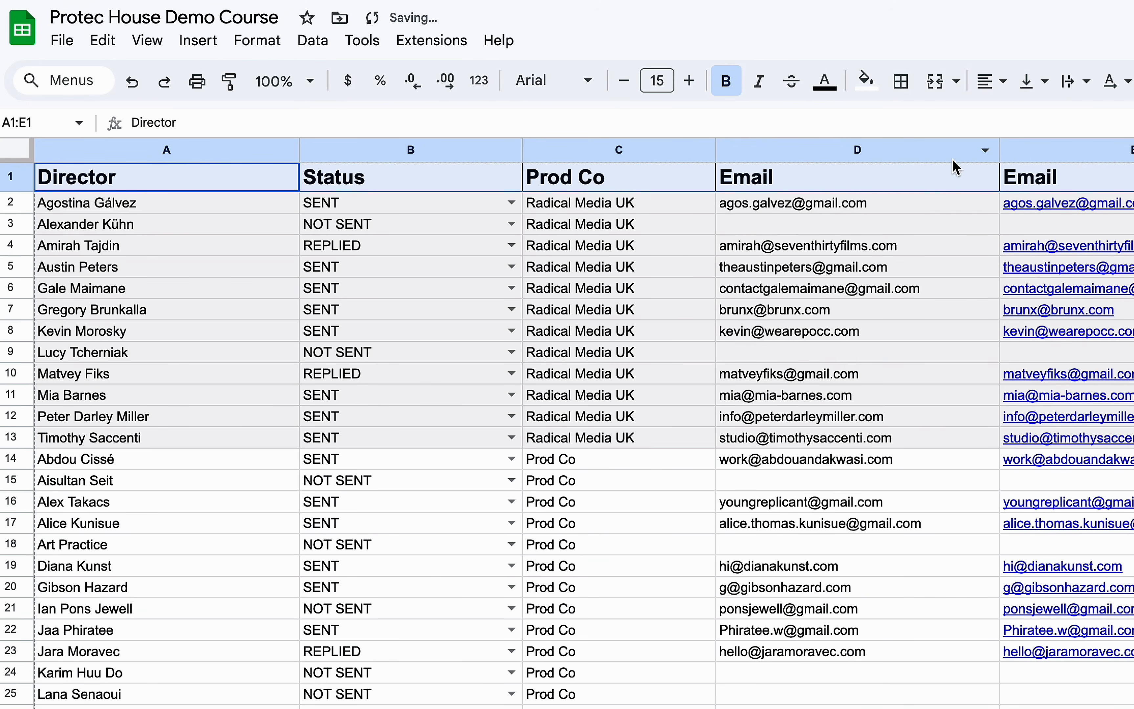
# - Centre the header row text horizontally in cells A1:E1
pyautogui.click(999, 83)
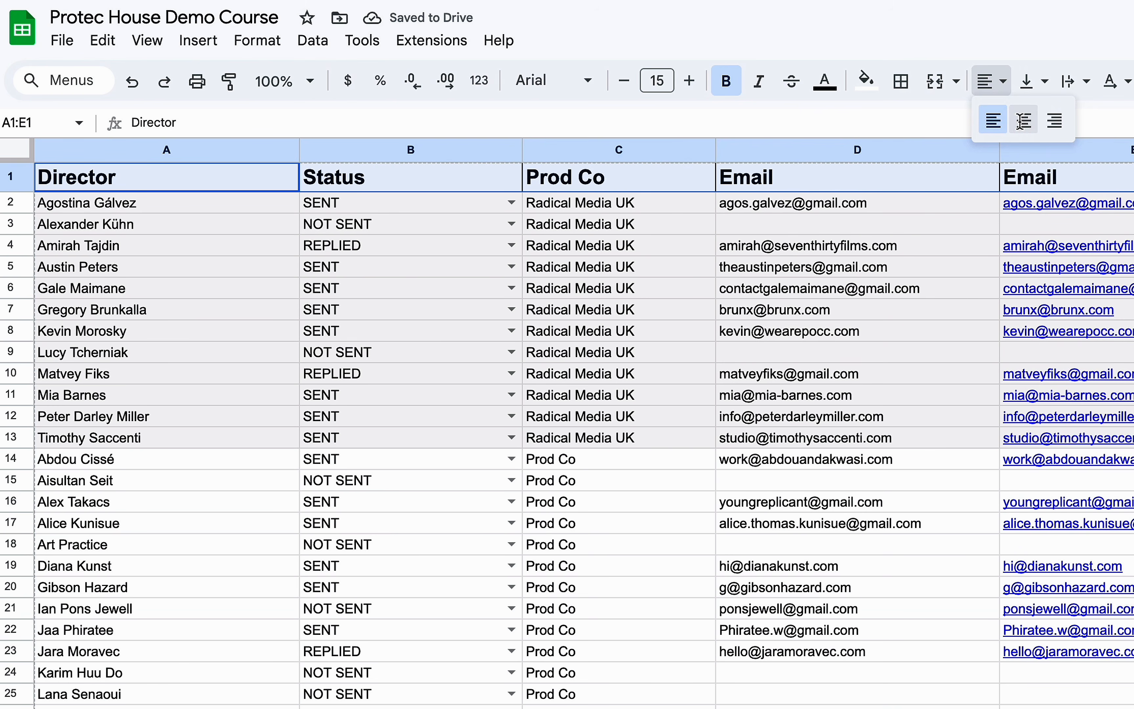
pyautogui.click(1020, 122)
pyautogui.click(393, 199)
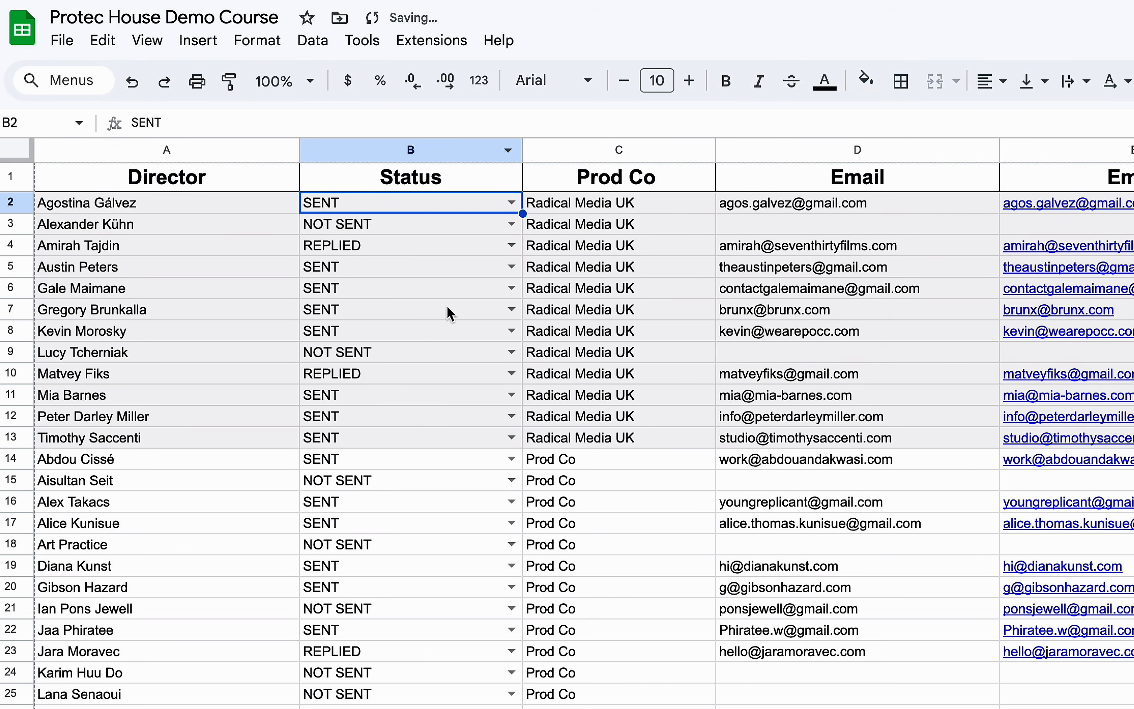
pyautogui.click(181, 205)
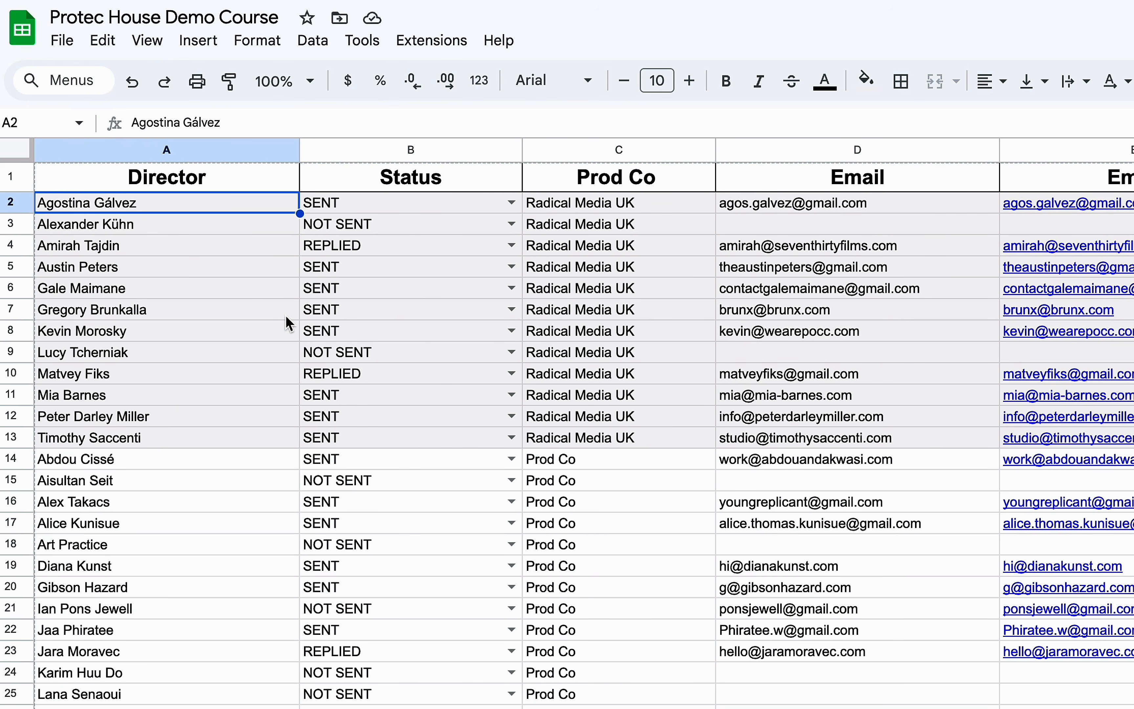
pyautogui.press('Up')
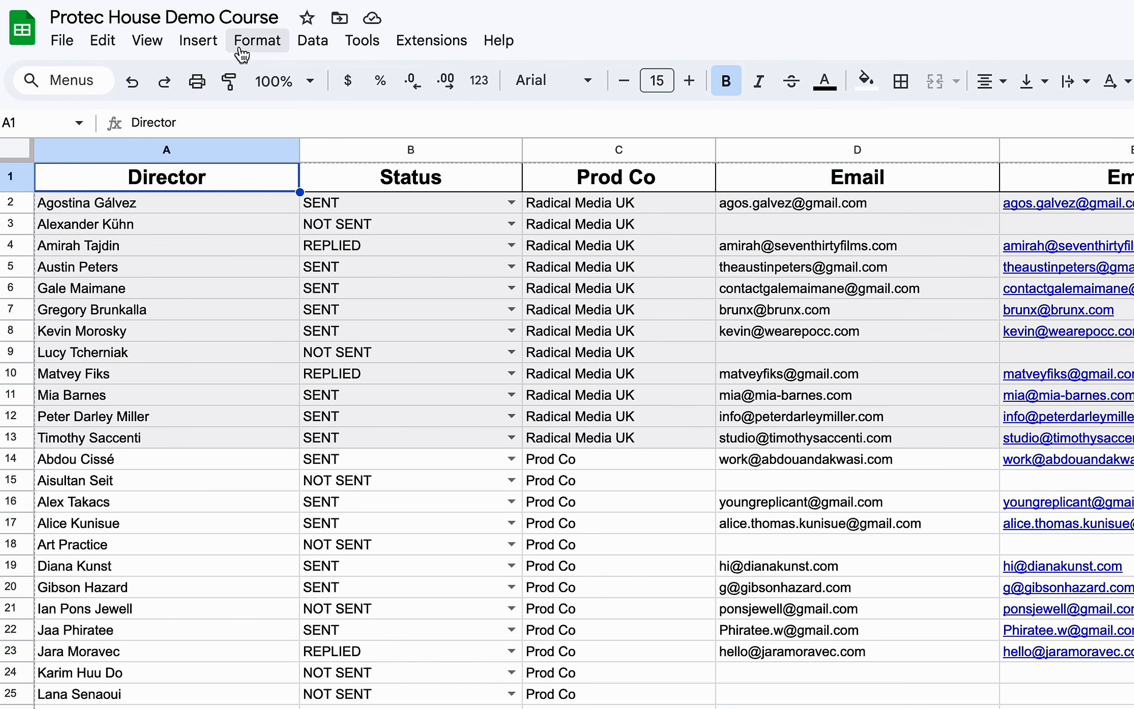
pyautogui.click(253, 42)
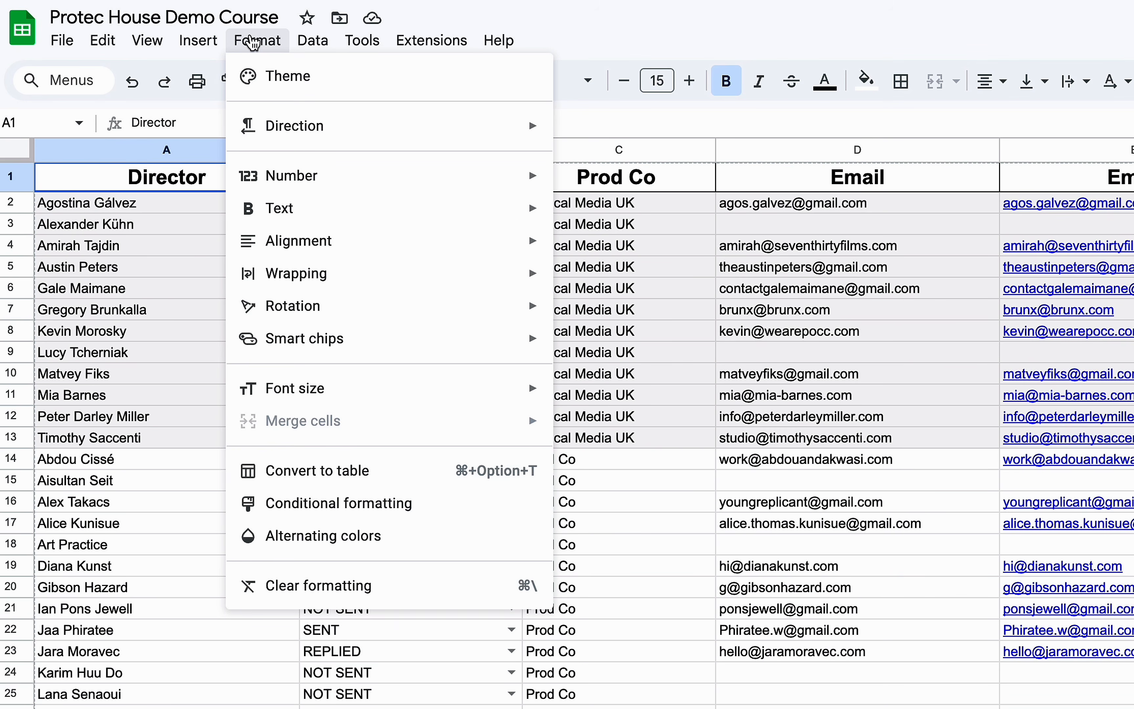
pyautogui.click(101, 196)
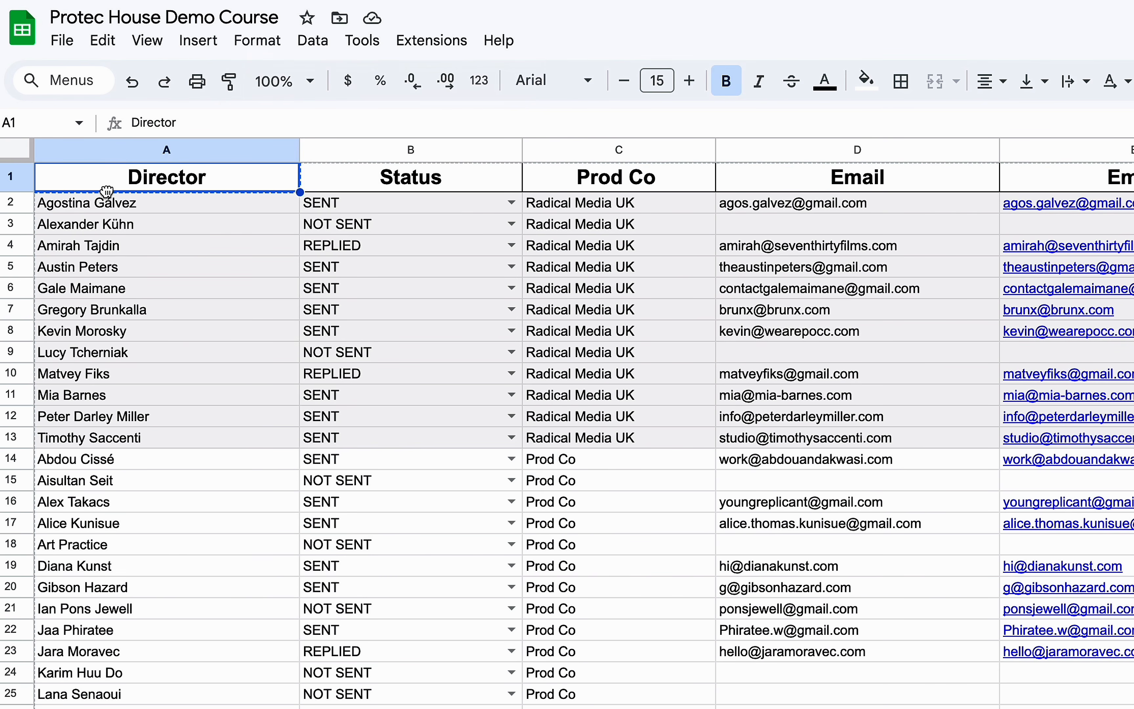
pyautogui.click(173, 209)
pyautogui.moveTo(173, 209); pyautogui.dragTo(446, 706)
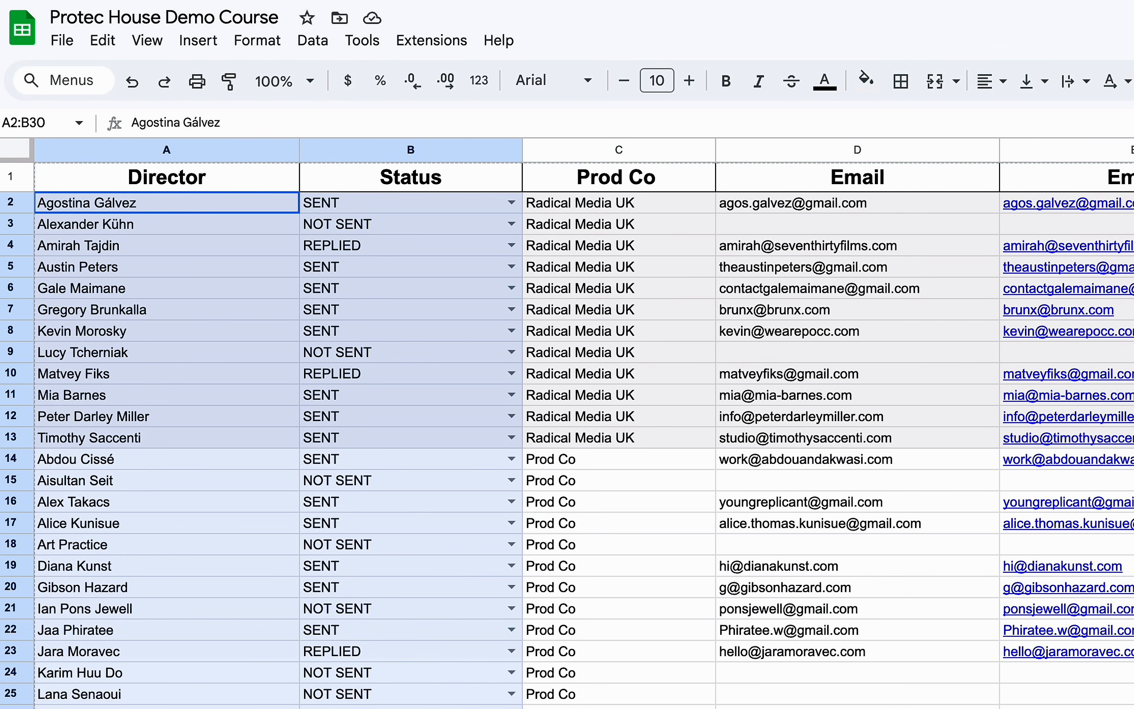
pyautogui.click(324, 310)
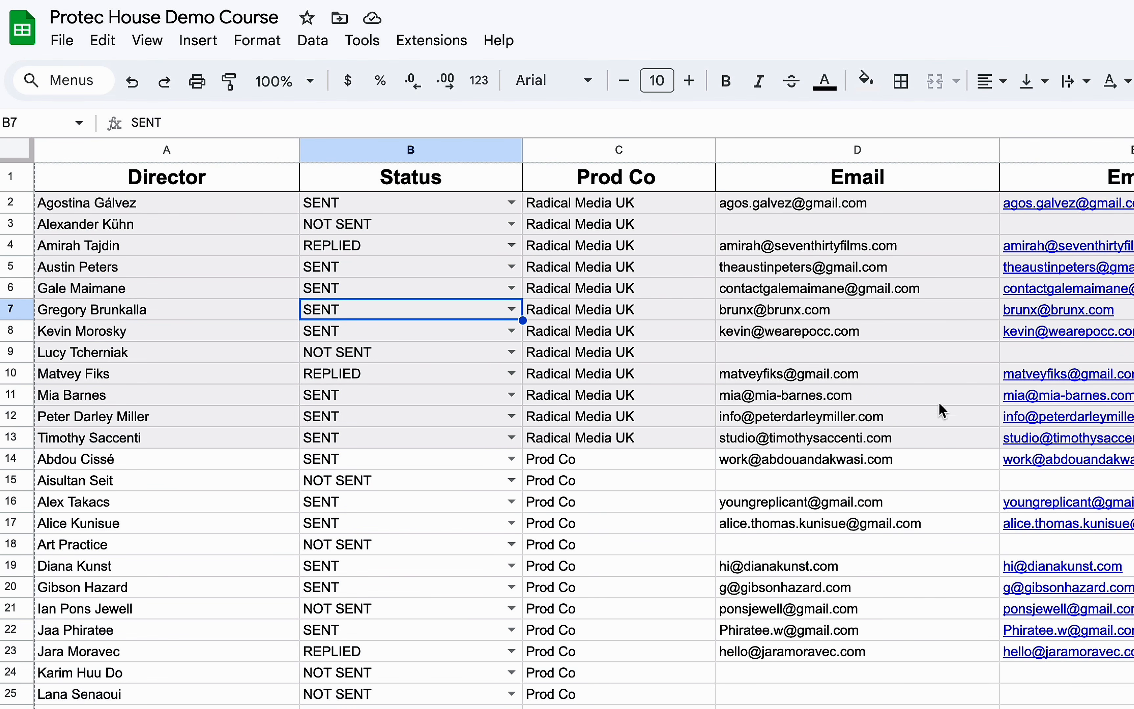
# - Clear the formatting of the email link cells E2:E31
pyautogui.moveTo(1128, 203); pyautogui.dragTo(1128, 708)
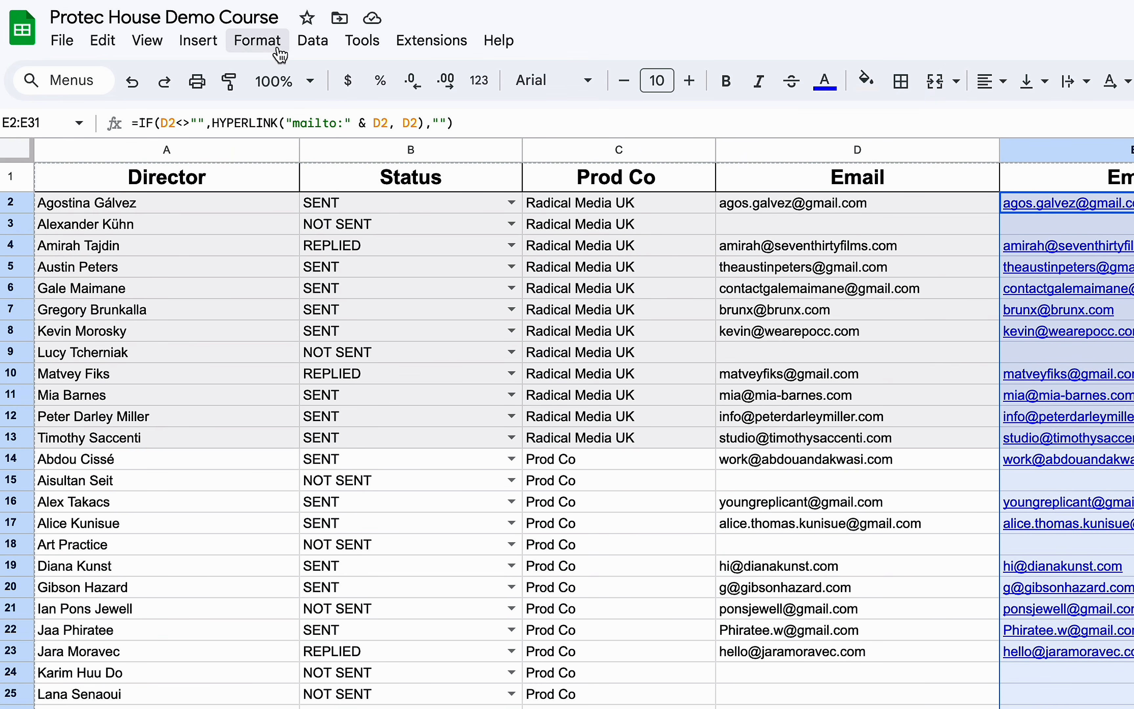
pyautogui.click(257, 42)
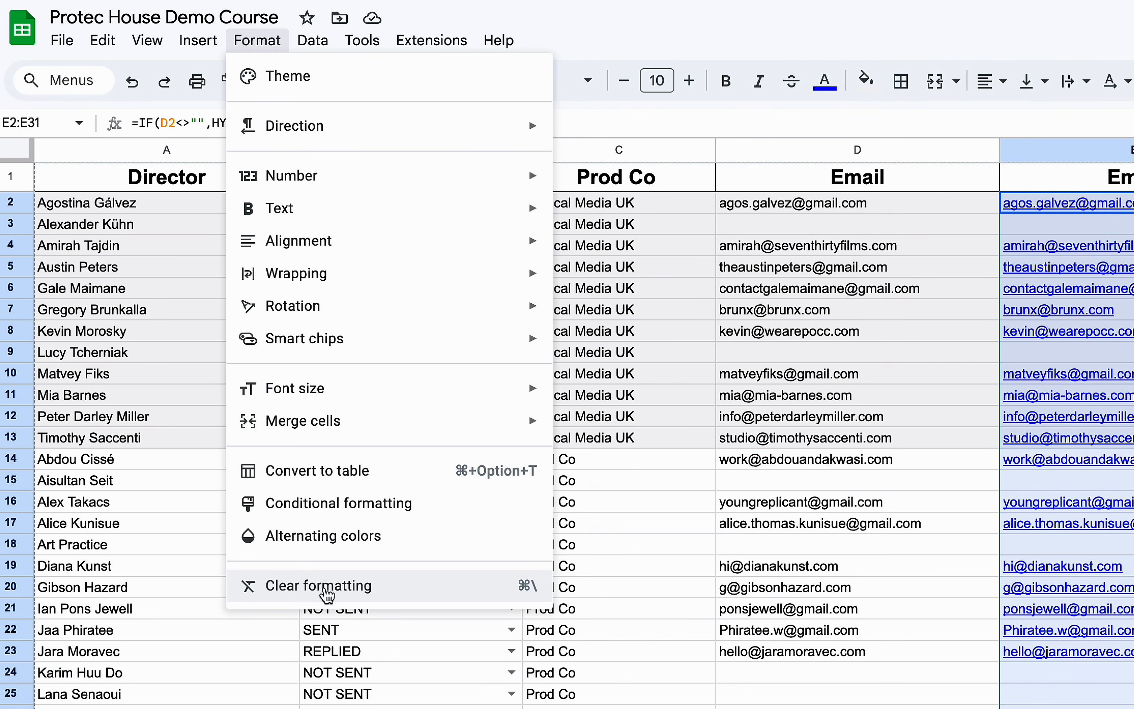
pyautogui.click(327, 594)
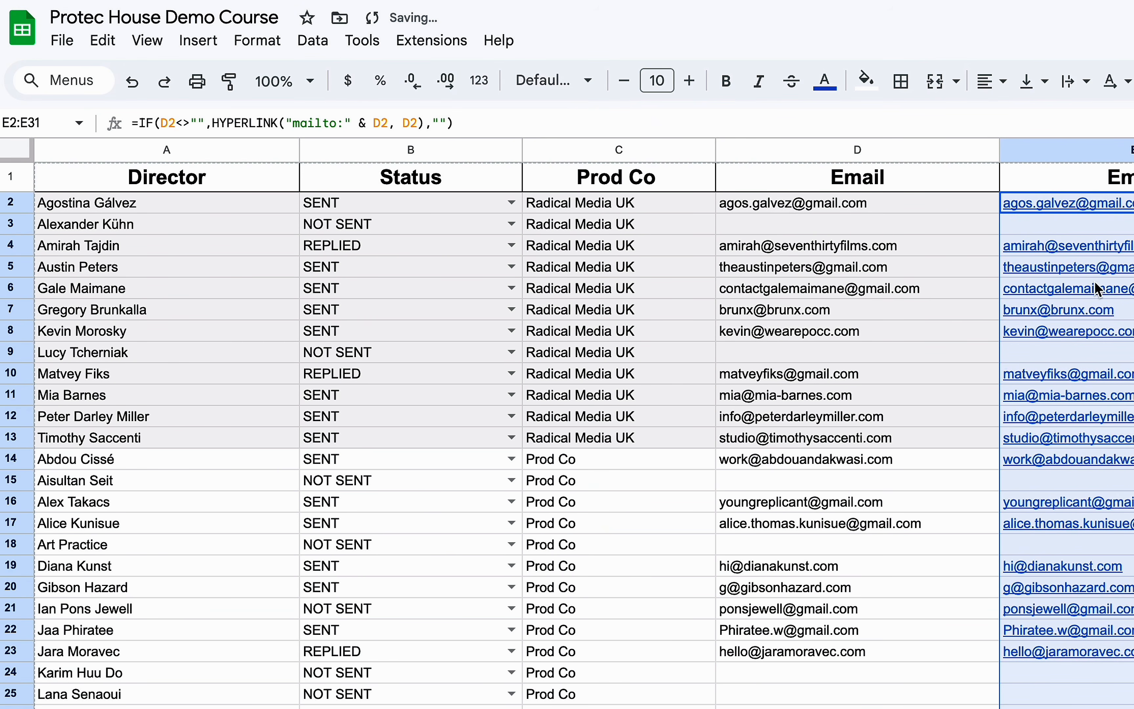
pyautogui.click(1124, 224)
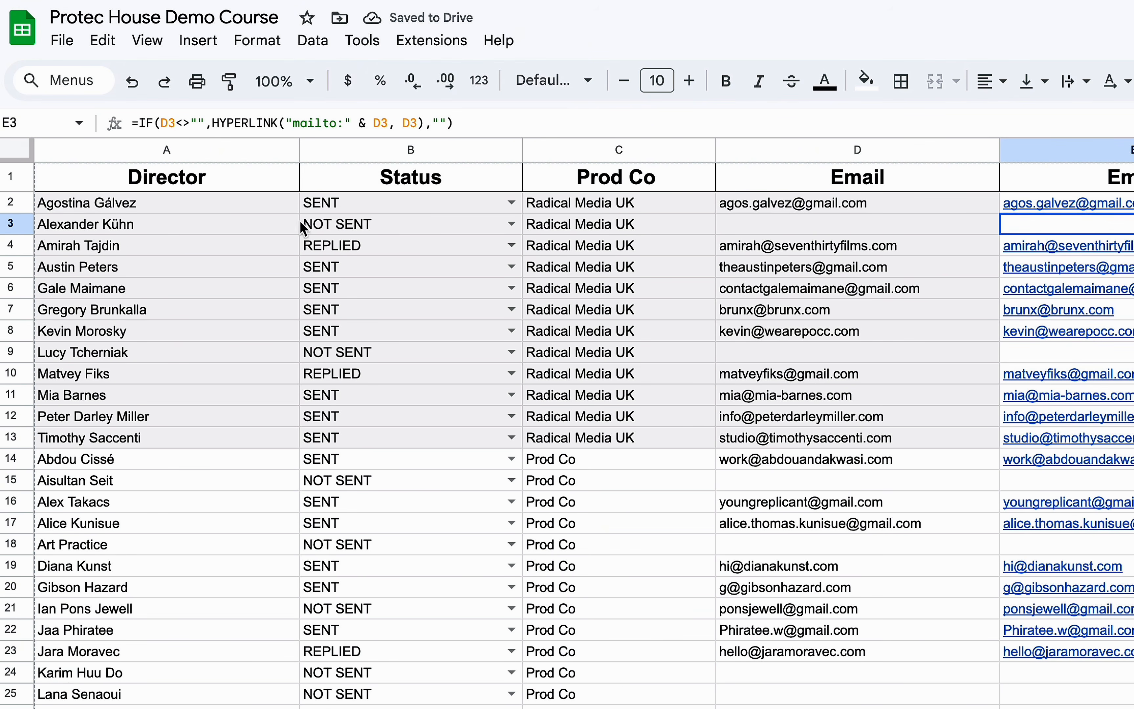
# - Clear the formatting of data cells A3:D29
pyautogui.moveTo(177, 224); pyautogui.dragTo(821, 708)
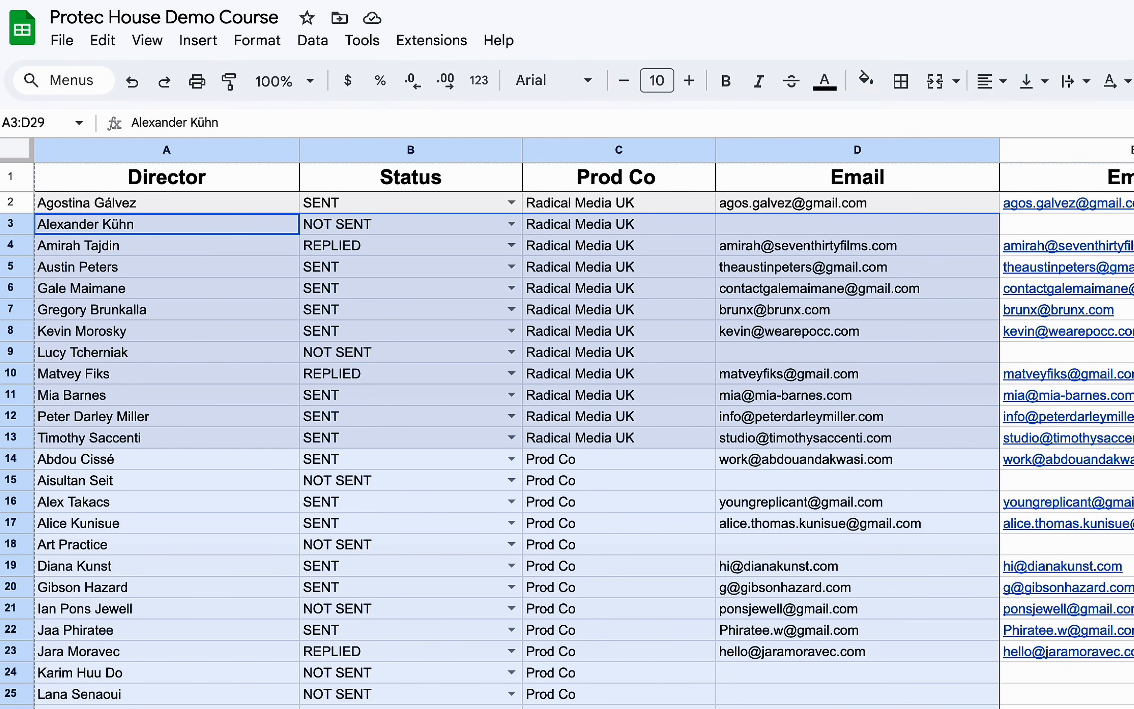
pyautogui.click(257, 40)
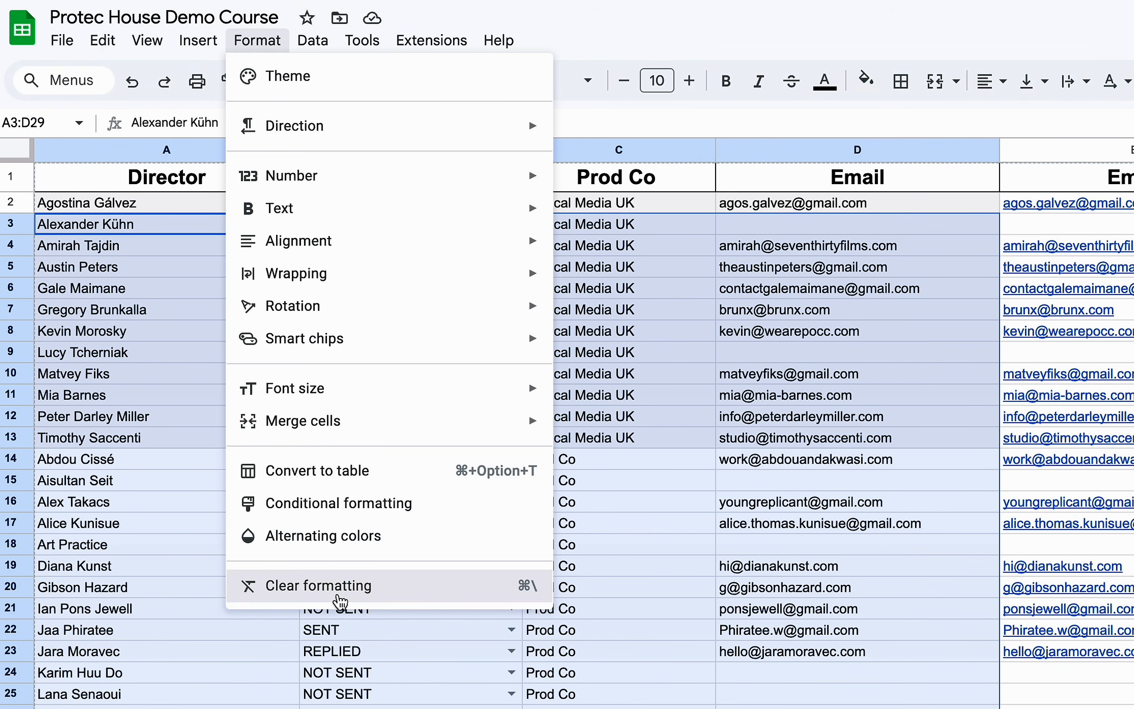
pyautogui.click(340, 601)
pyautogui.click(344, 359)
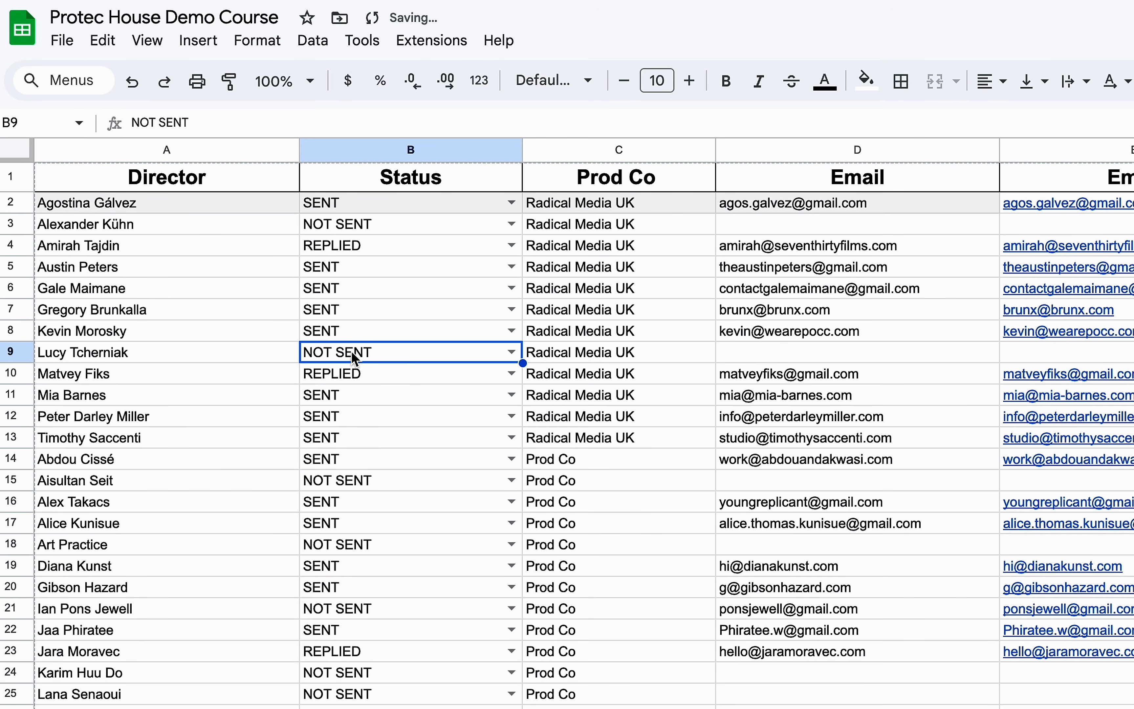
pyautogui.click(85, 206)
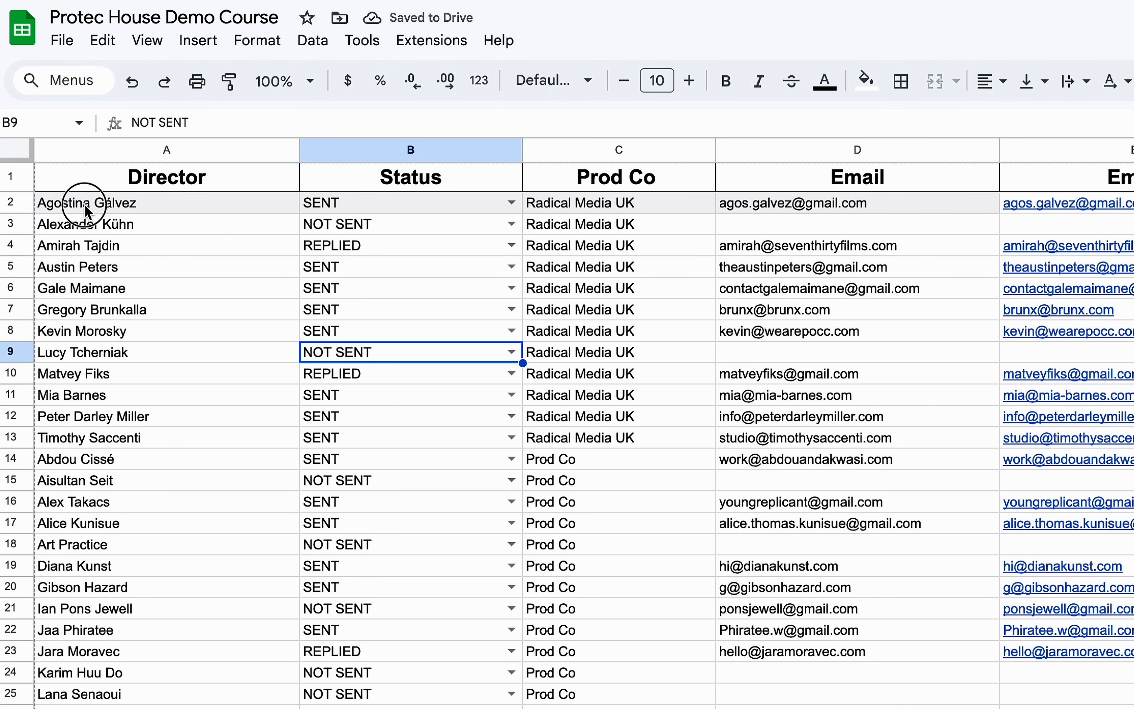
pyautogui.click(16, 202)
pyautogui.click(197, 208)
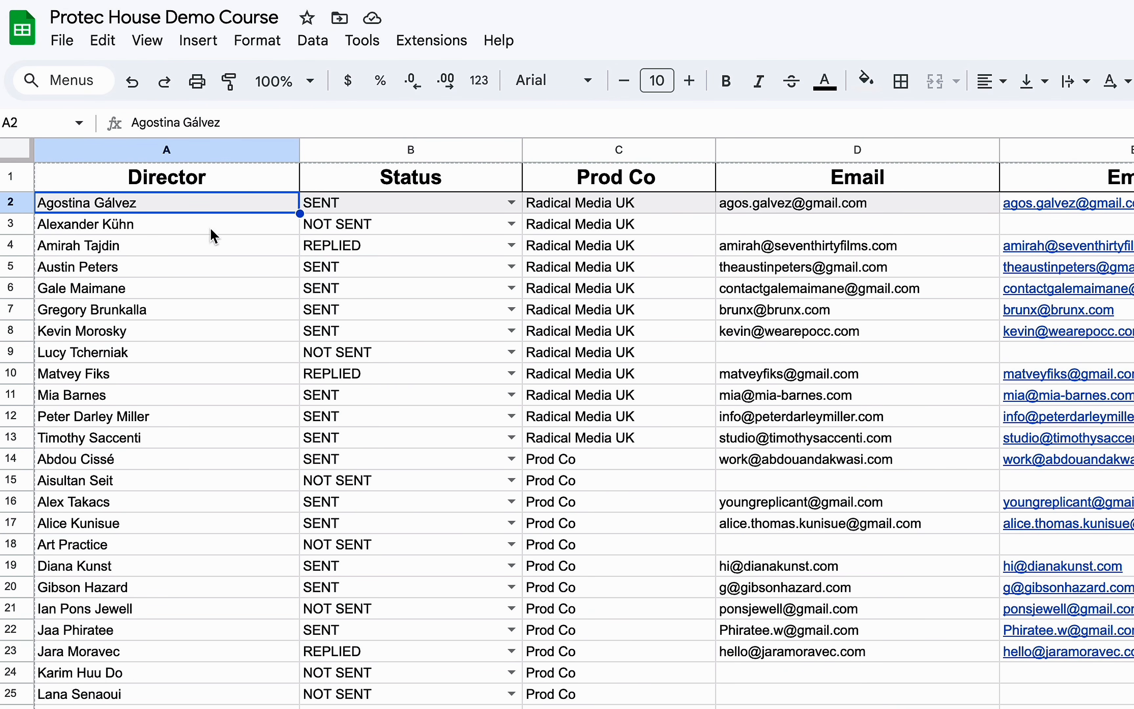
pyautogui.click(220, 252)
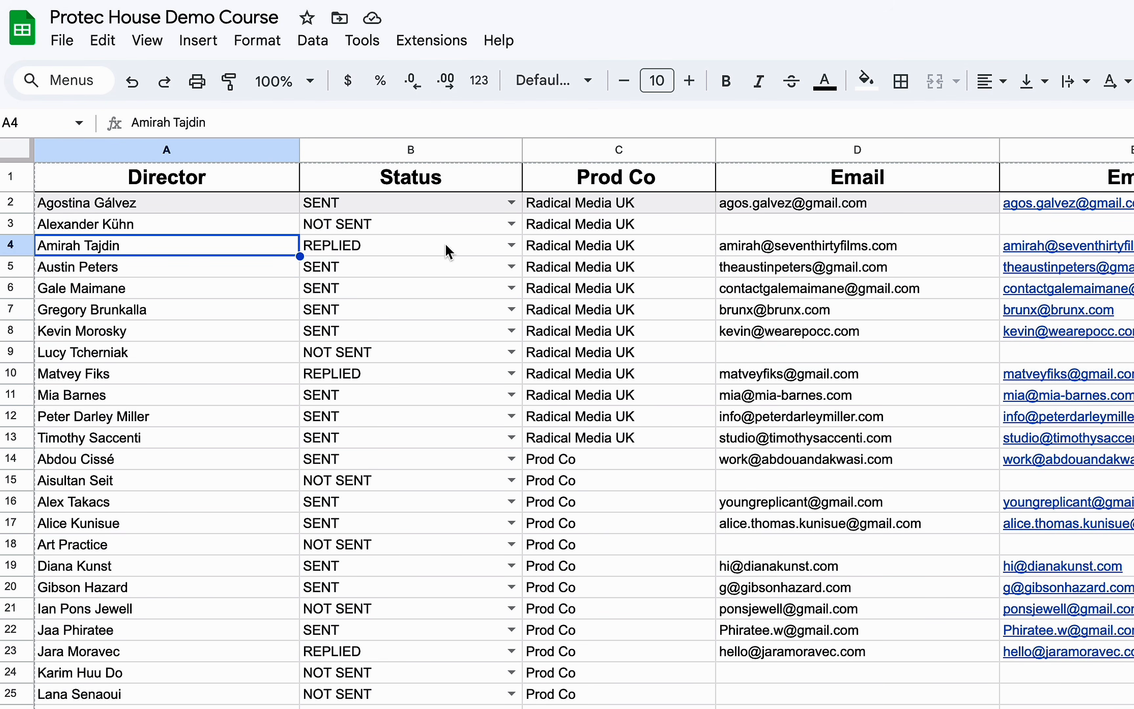
pyautogui.click(216, 227)
pyautogui.moveTo(205, 352); pyautogui.dragTo(628, 608)
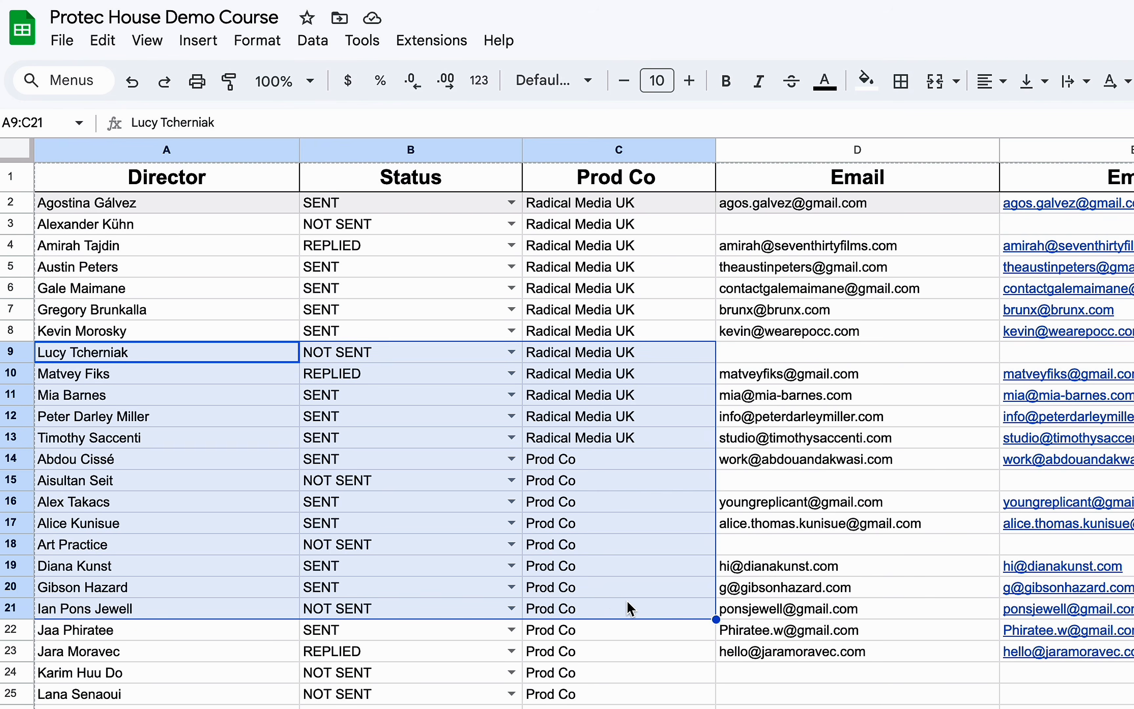
pyautogui.click(837, 446)
# - Clear the formatting of cells A7:E26, and undo the recent formatting clears on the data cells
pyautogui.moveTo(290, 311); pyautogui.dragTo(1131, 708)
pyautogui.click(258, 40)
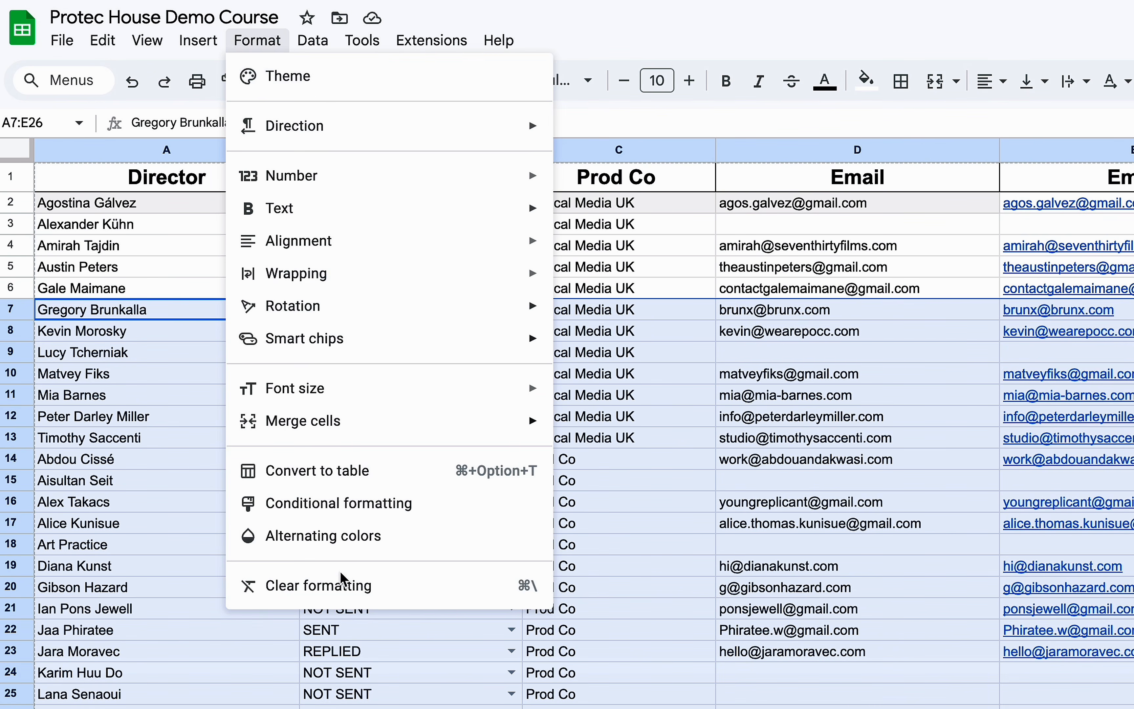
pyautogui.click(341, 586)
pyautogui.click(136, 373)
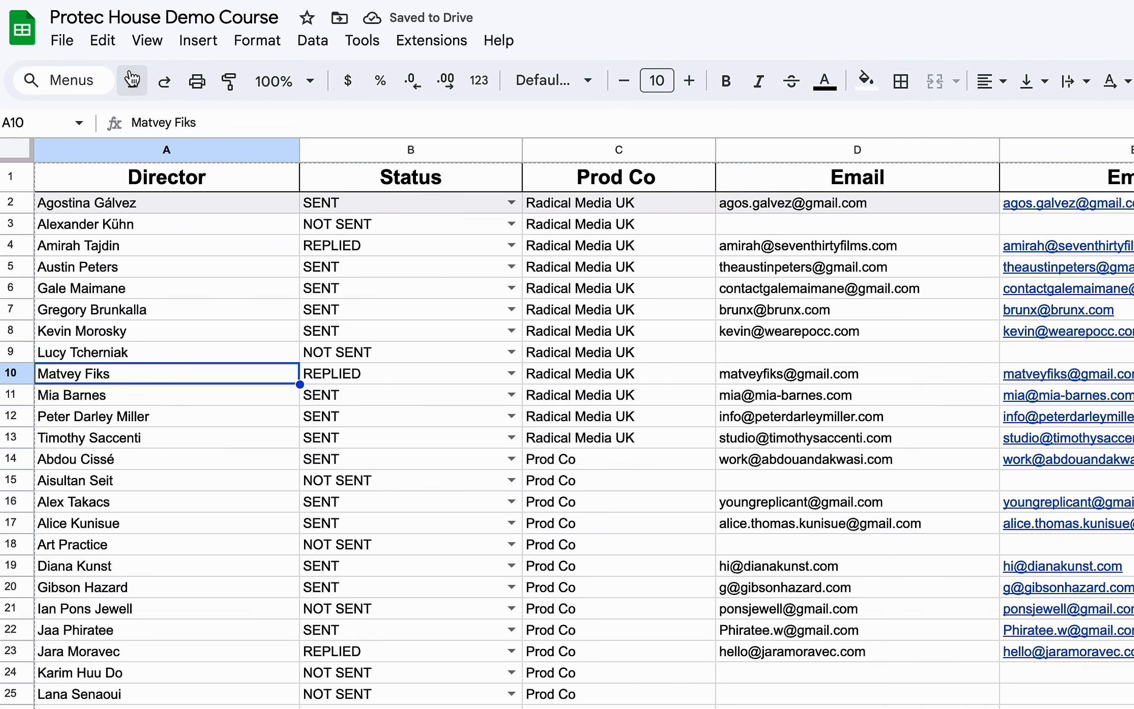
pyautogui.click(131, 84)
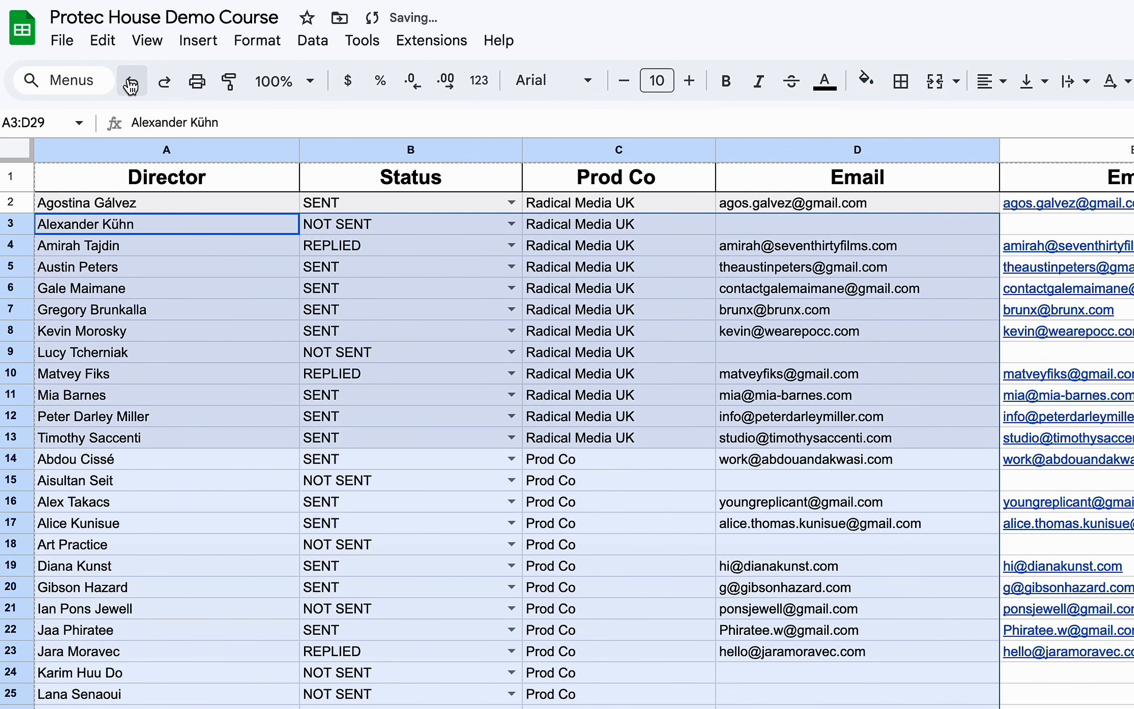
pyautogui.click(261, 438)
pyautogui.moveTo(235, 271); pyautogui.dragTo(401, 351)
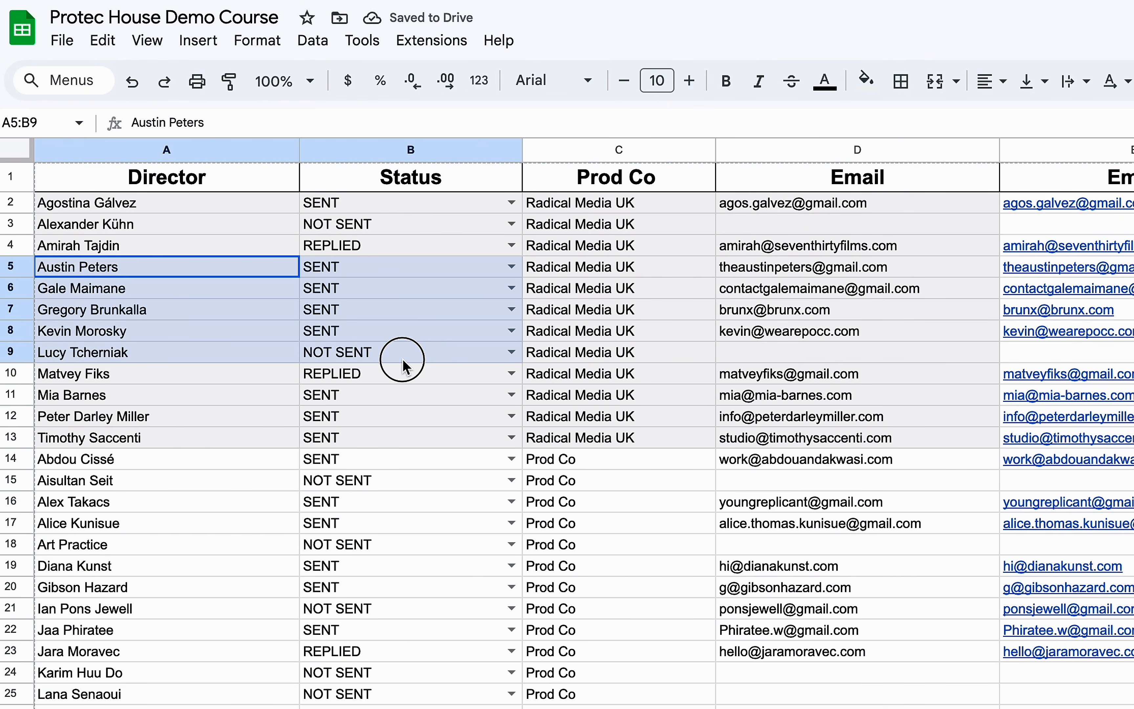
pyautogui.moveTo(170, 381); pyautogui.dragTo(262, 422)
pyautogui.moveTo(401, 404); pyautogui.dragTo(451, 427)
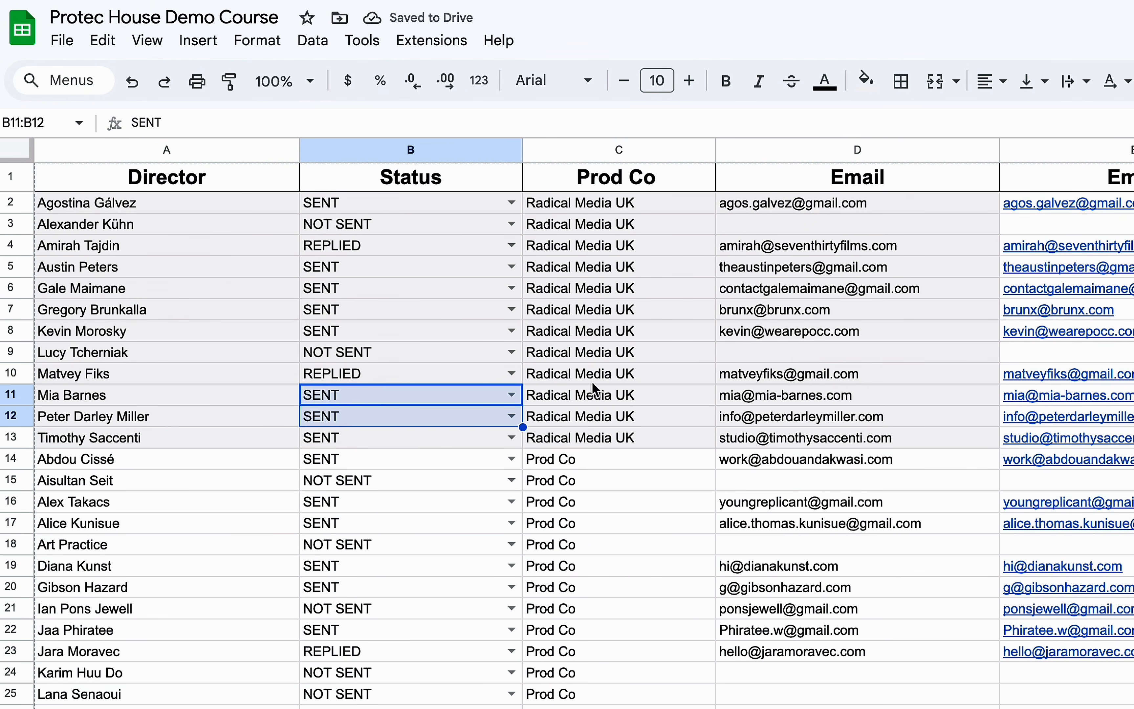
pyautogui.moveTo(672, 323); pyautogui.dragTo(792, 356)
pyautogui.click(221, 381)
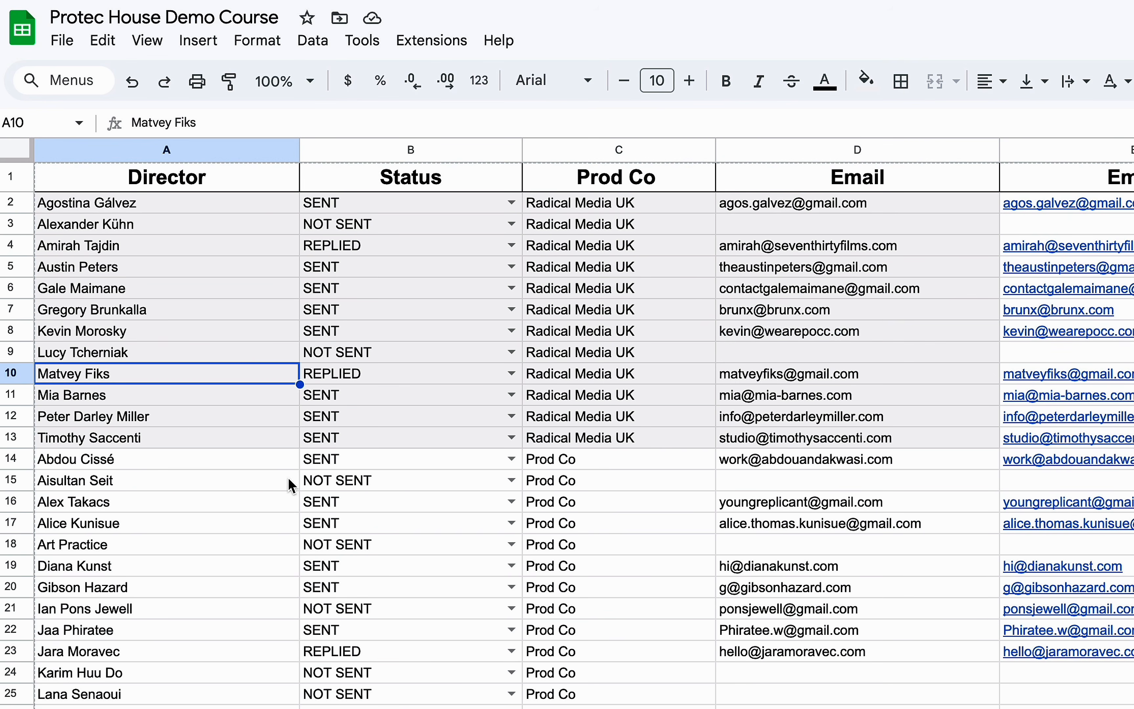
pyautogui.click(162, 466)
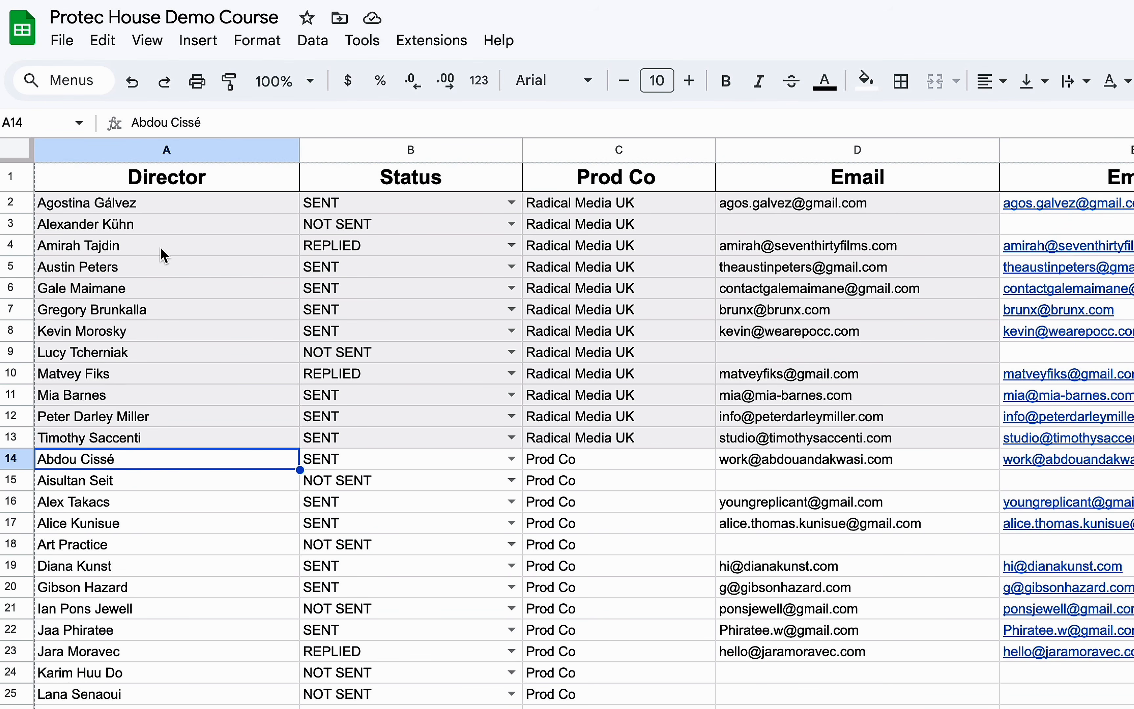
# - Clear the formatting of the Director and Status cells A6:B13
pyautogui.moveTo(134, 285); pyautogui.dragTo(362, 441)
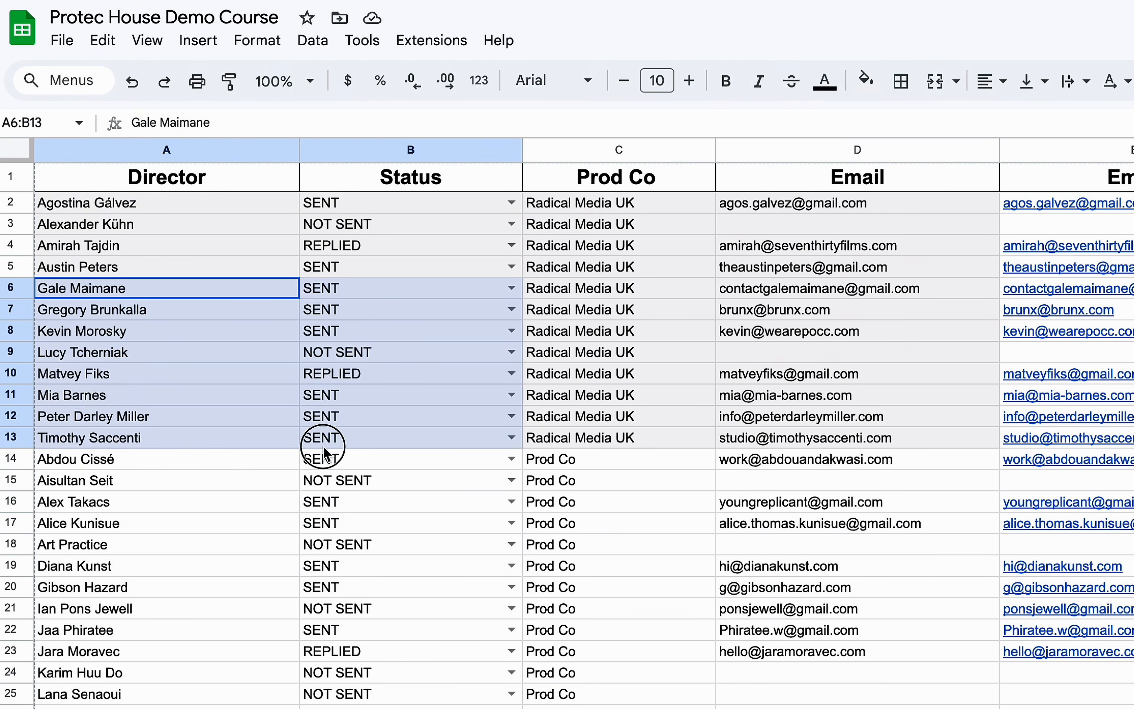
pyautogui.click(241, 42)
pyautogui.click(329, 597)
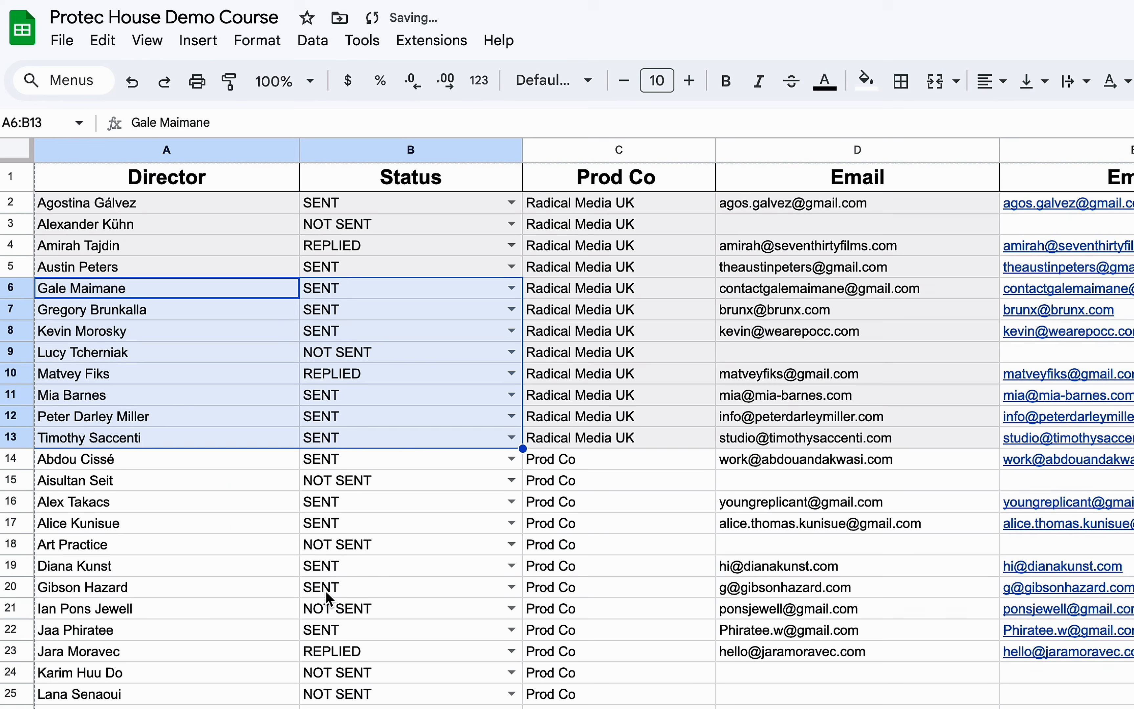
pyautogui.click(302, 332)
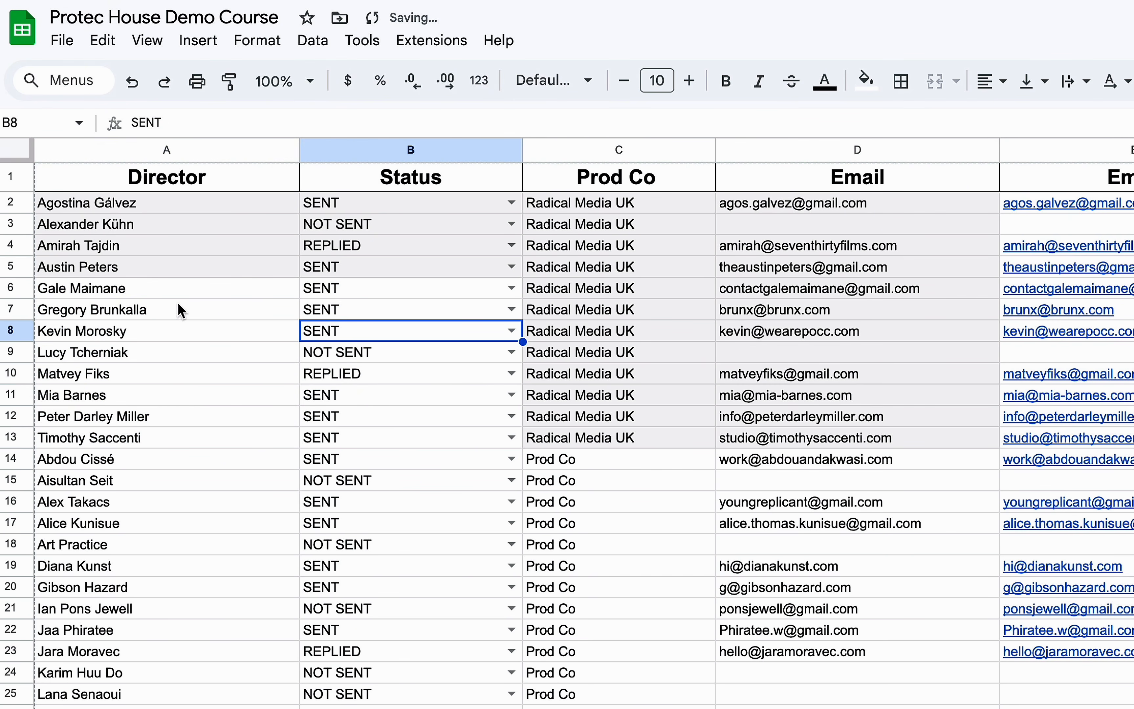
pyautogui.moveTo(178, 310); pyautogui.dragTo(472, 488)
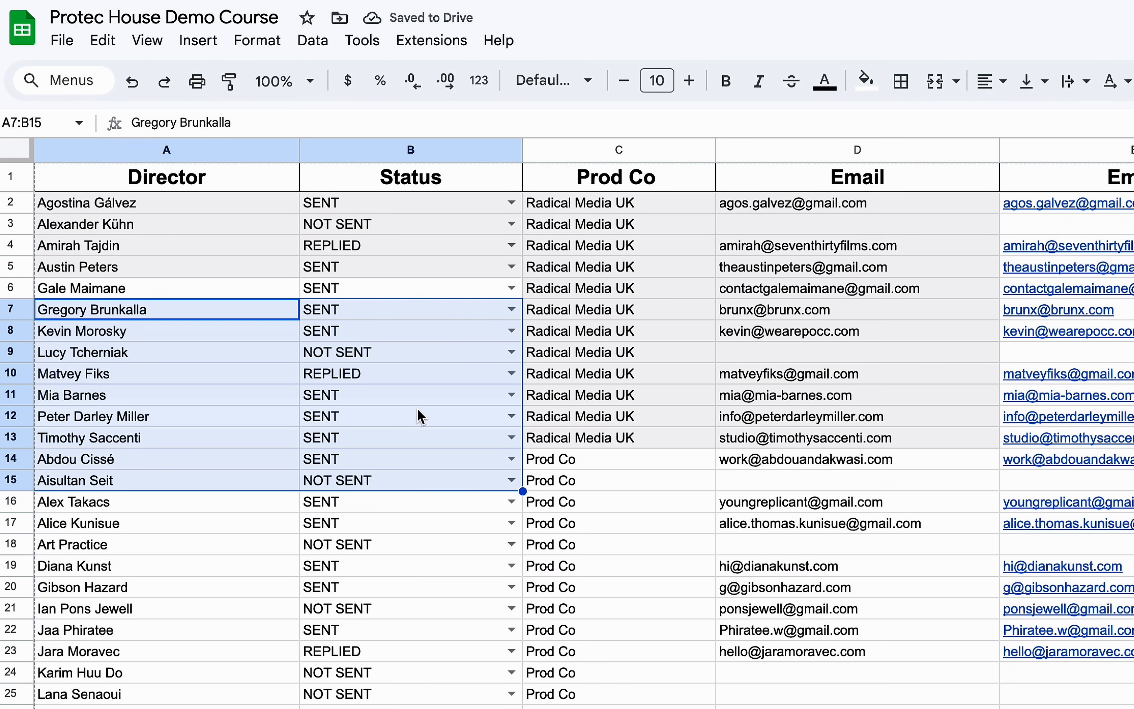
# - Try clearing the formatting of the header cells A1:C1, and undo it
pyautogui.moveTo(172, 185); pyautogui.dragTo(656, 177)
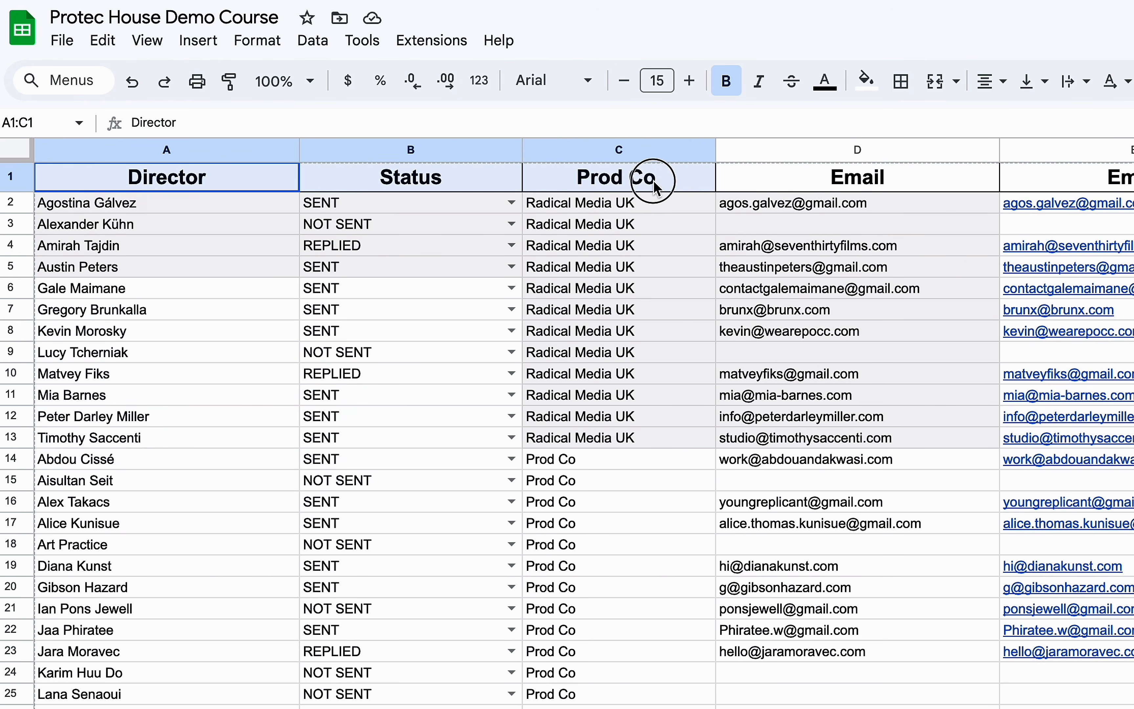
pyautogui.click(255, 46)
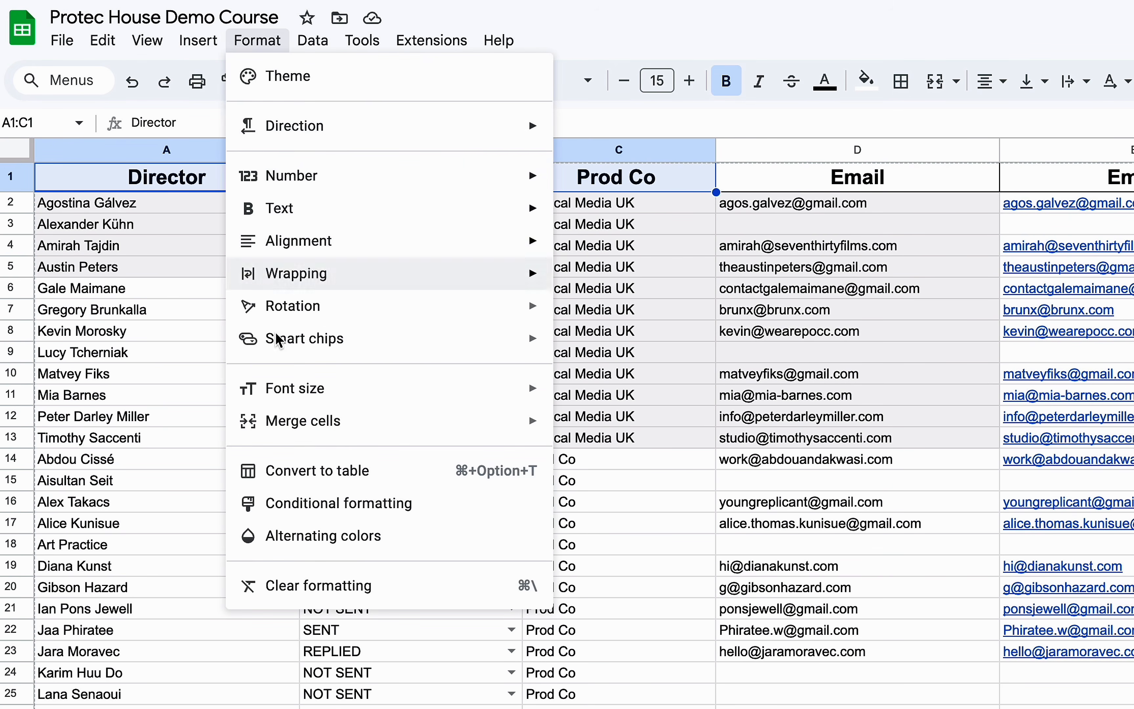
pyautogui.click(329, 586)
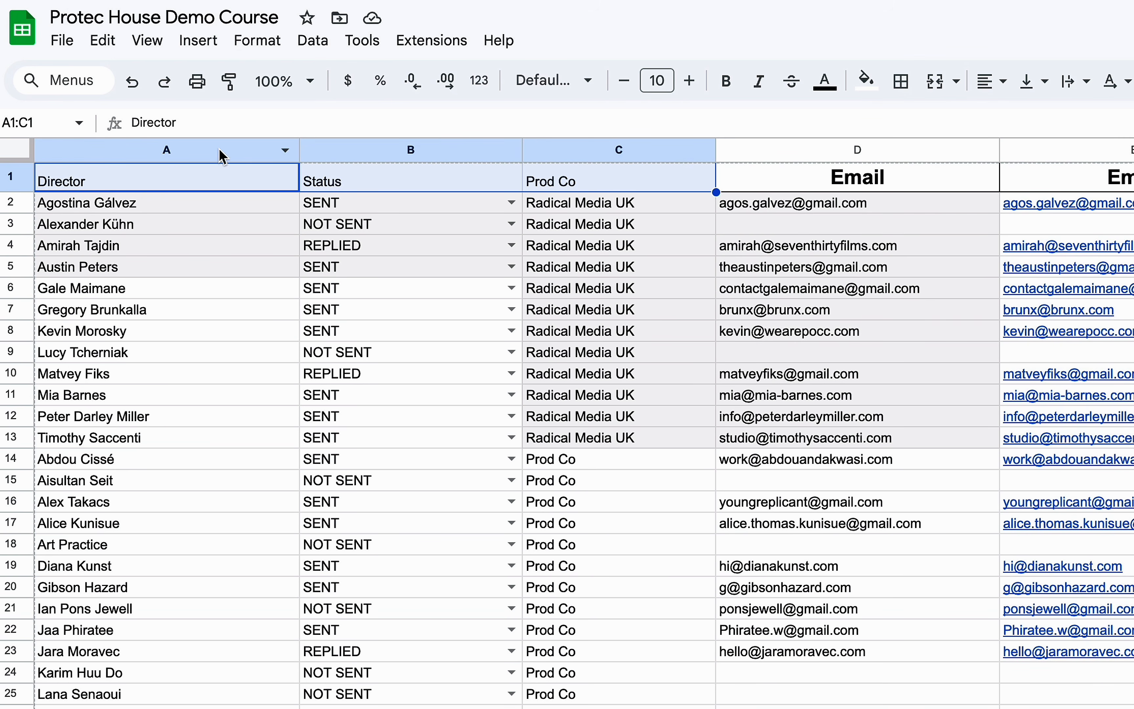
pyautogui.click(129, 84)
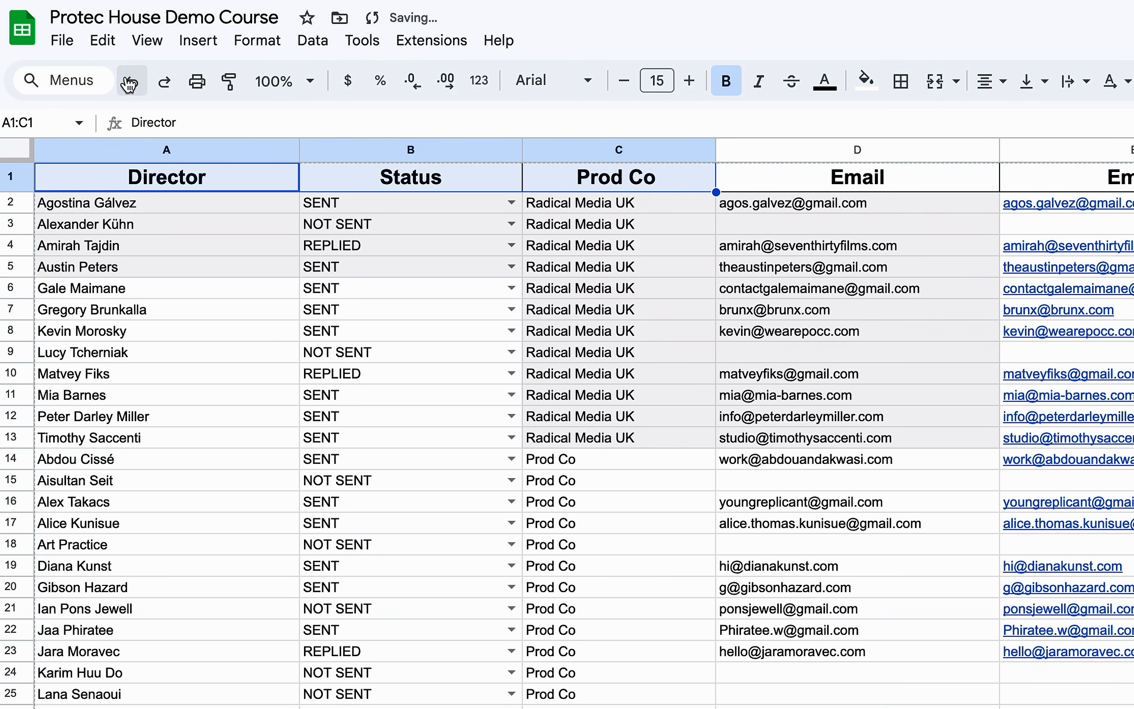
pyautogui.click(228, 483)
pyautogui.click(262, 47)
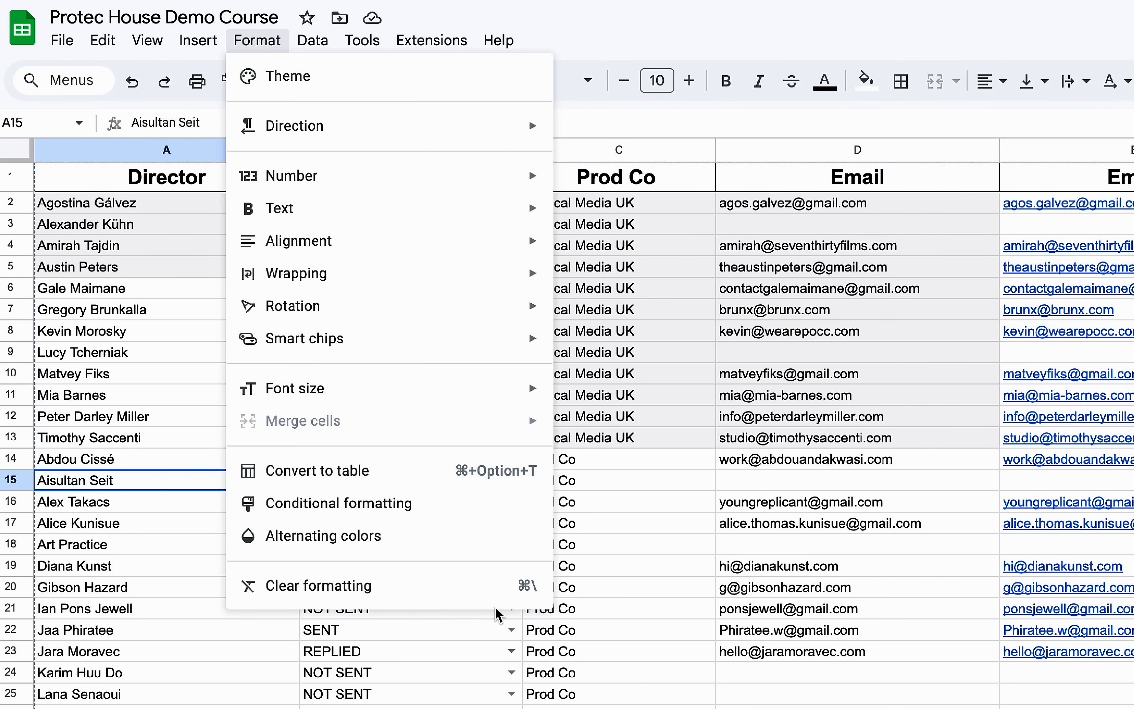
# - Try a yellow fill colour on the Prod Co cell C14, and undo it
pyautogui.click(674, 476)
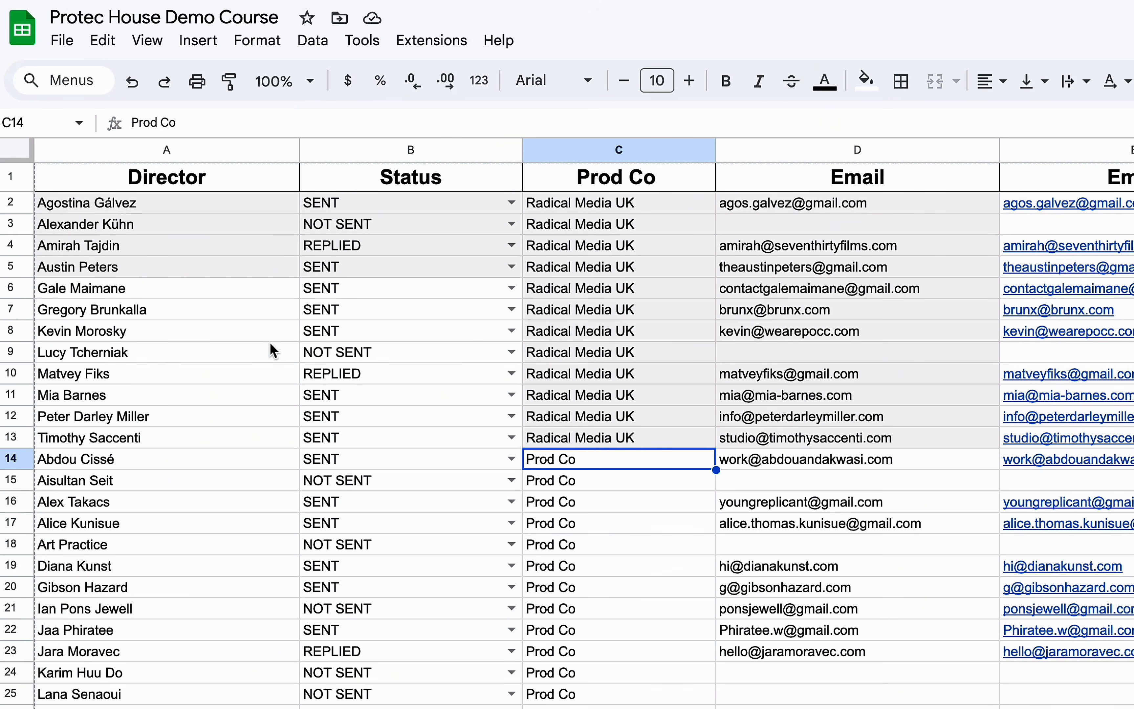
pyautogui.hscroll(1, 270, 341)
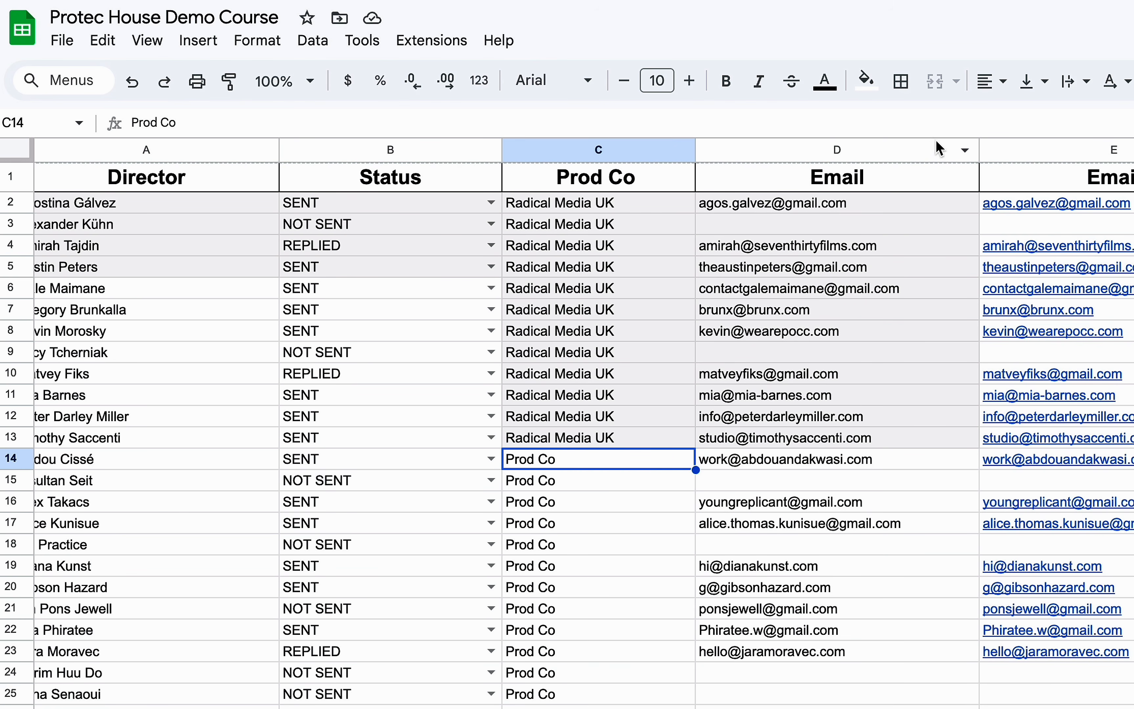
pyautogui.click(872, 83)
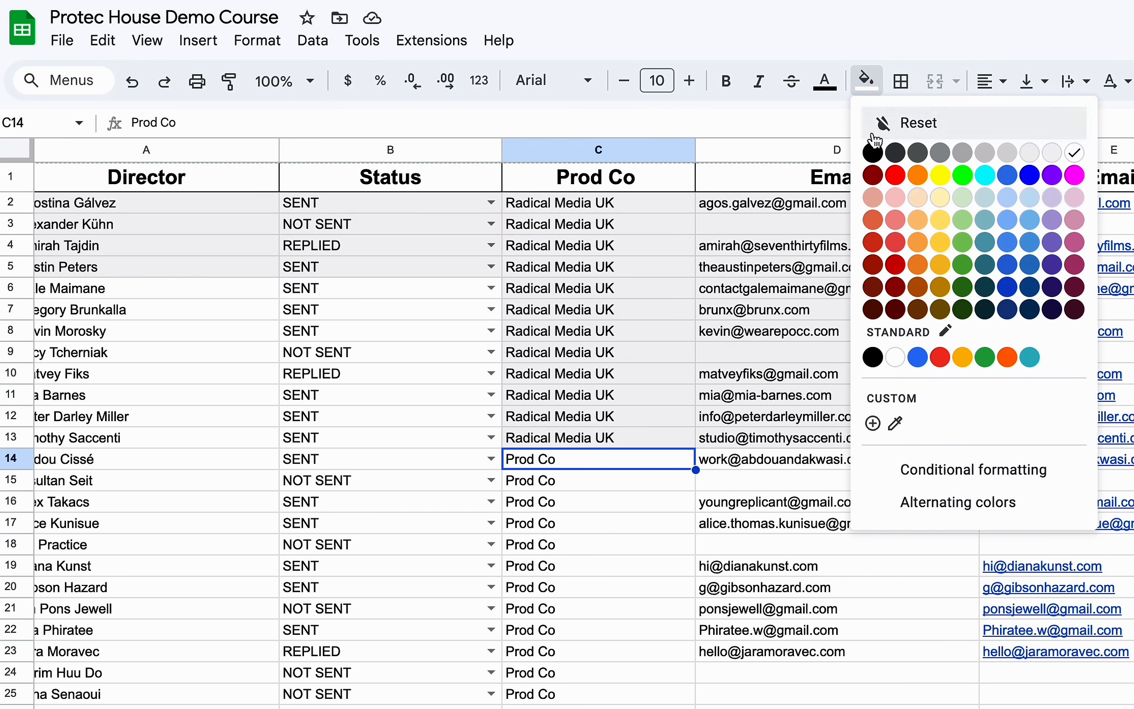
pyautogui.click(940, 177)
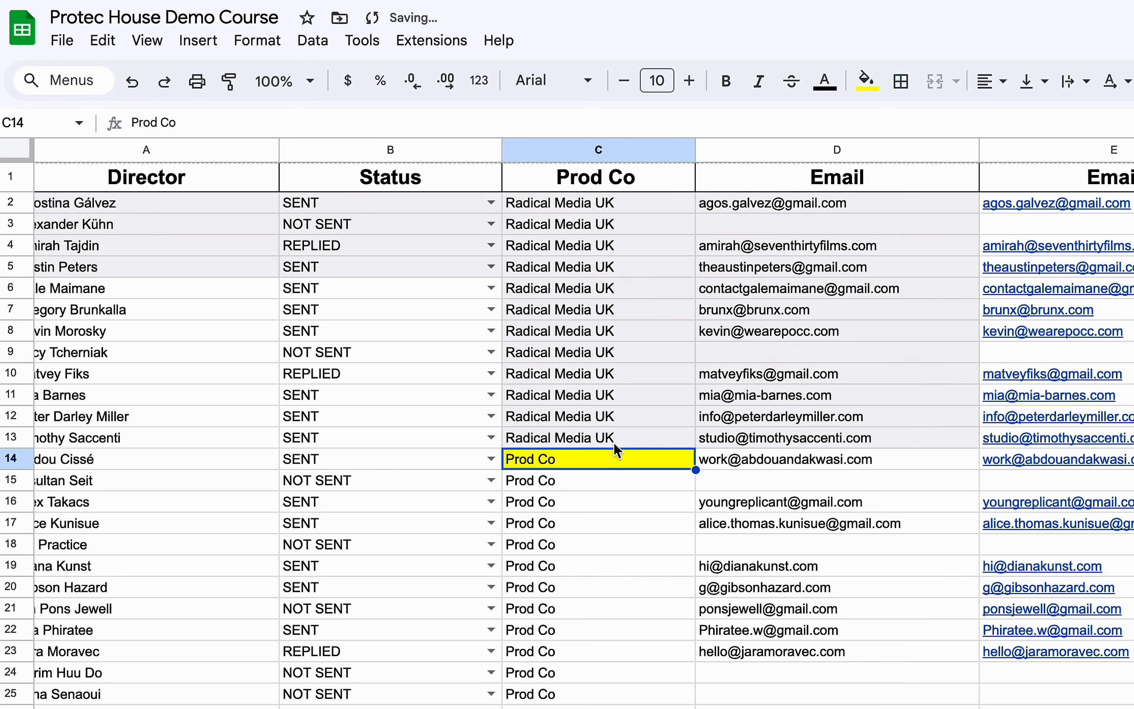
pyautogui.hotkey('ctrl', 'z')
# - Fill the header cells A1:E1 with yellow
pyautogui.click(221, 173)
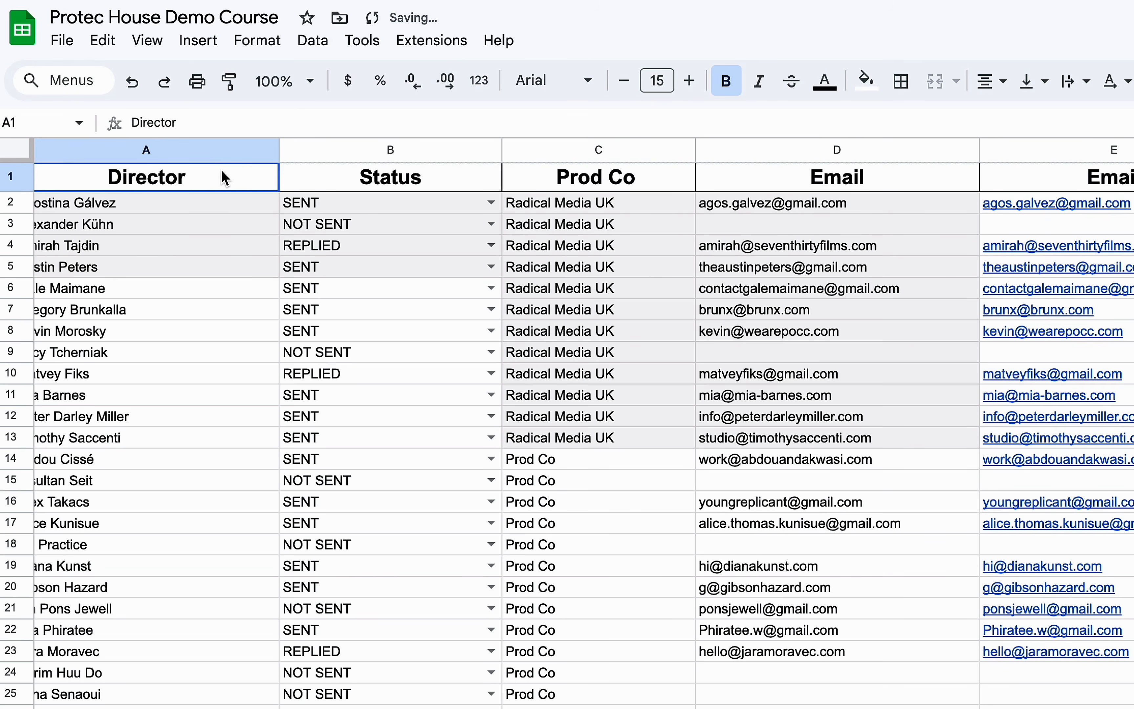
pyautogui.moveTo(257, 185); pyautogui.dragTo(985, 182)
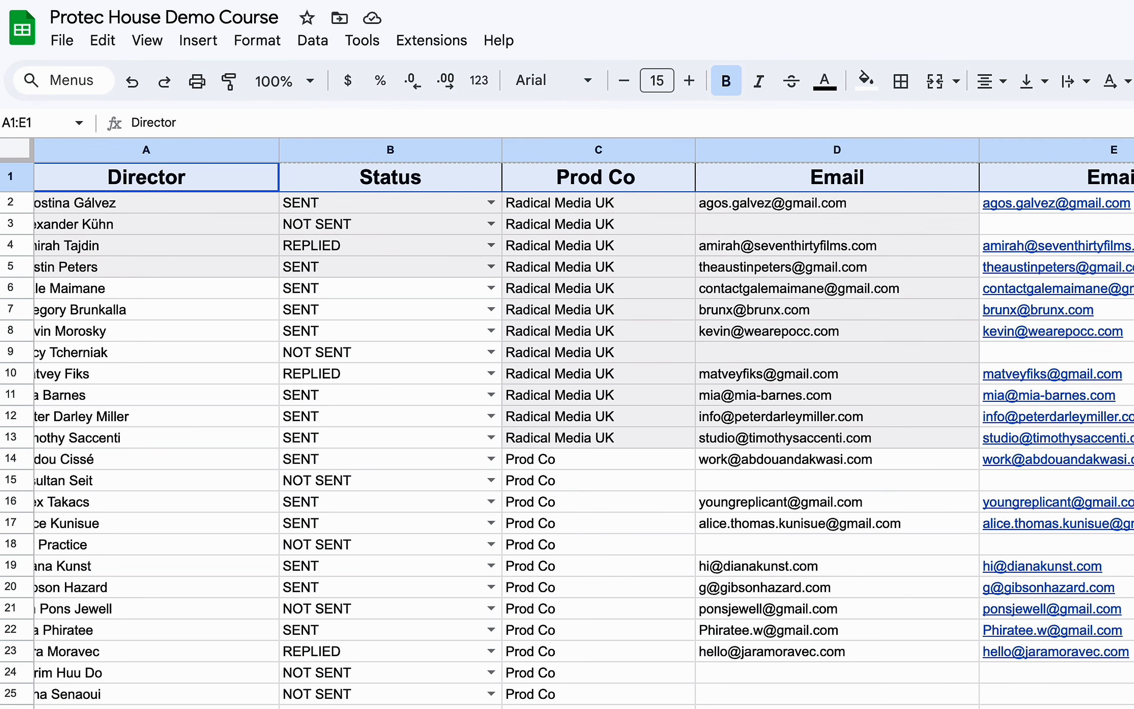
pyautogui.click(868, 87)
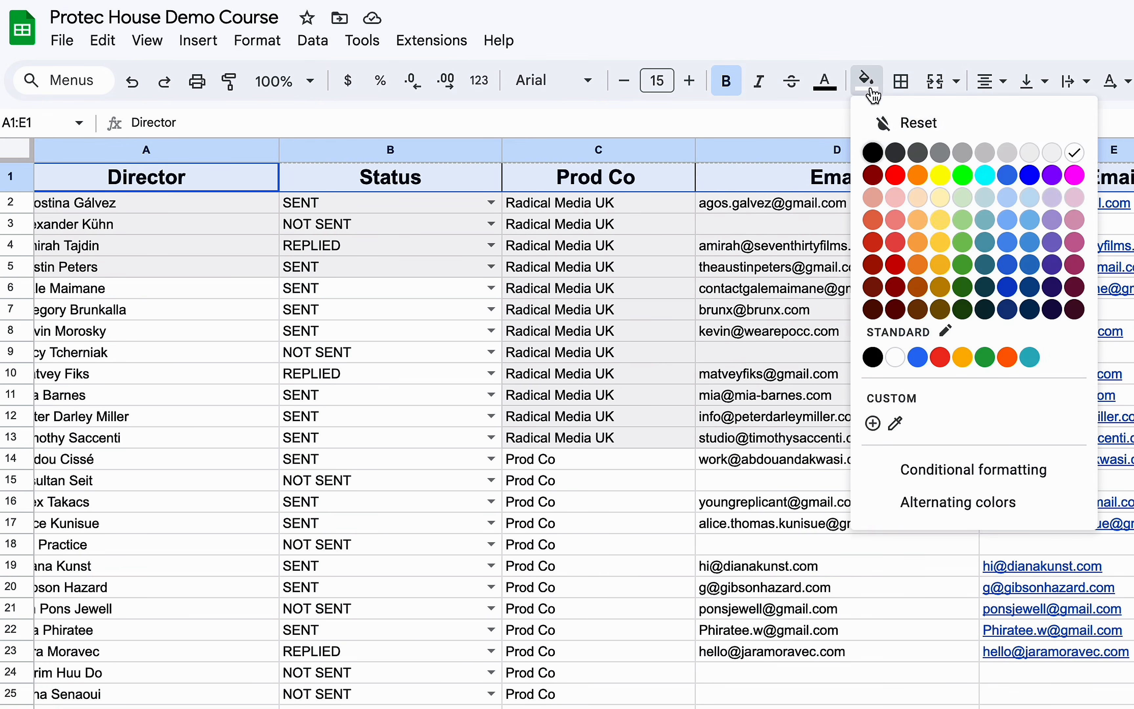
pyautogui.click(940, 175)
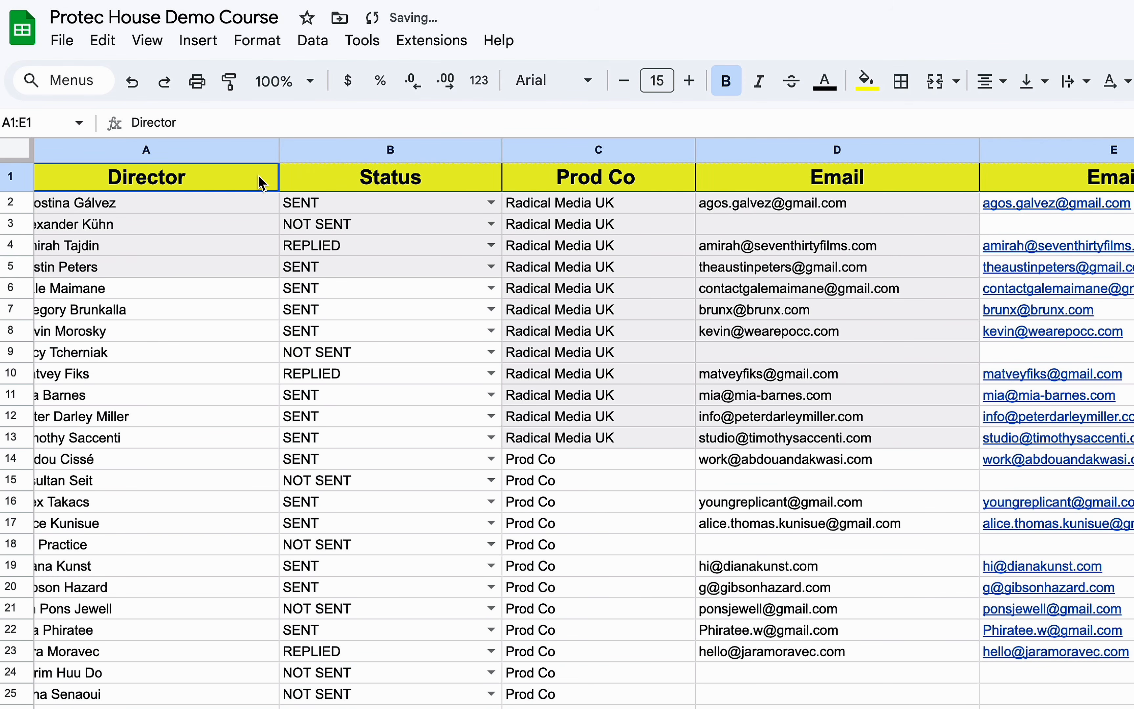
pyautogui.click(175, 181)
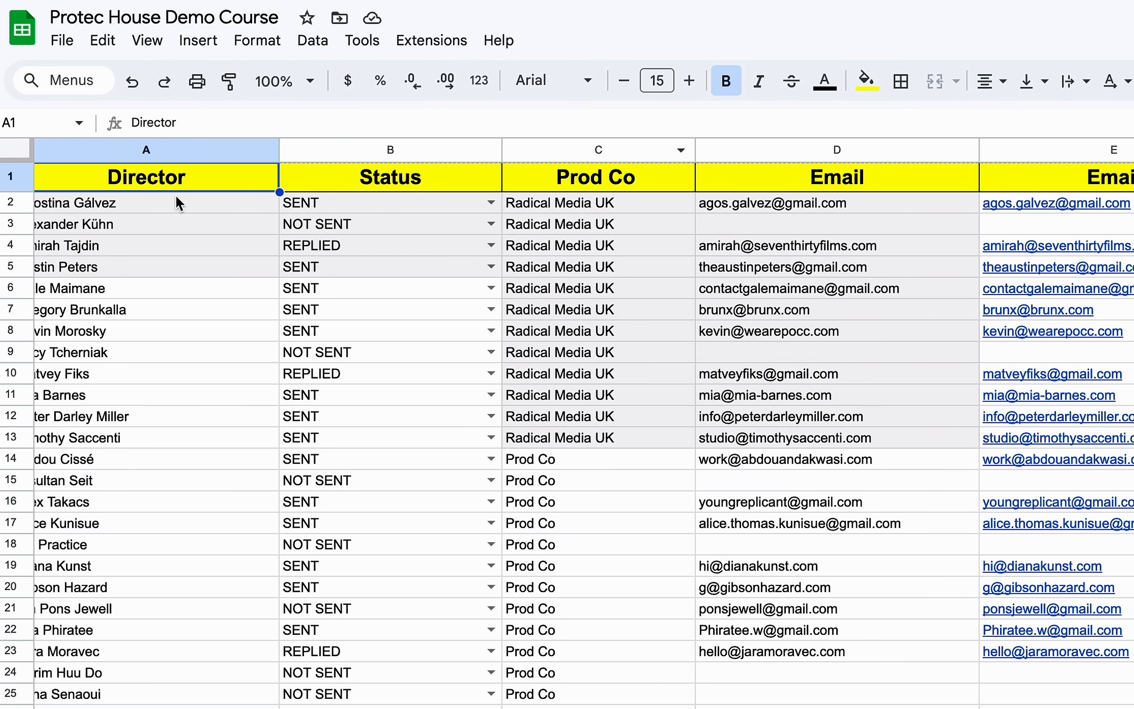
pyautogui.click(488, 194)
pyautogui.click(795, 188)
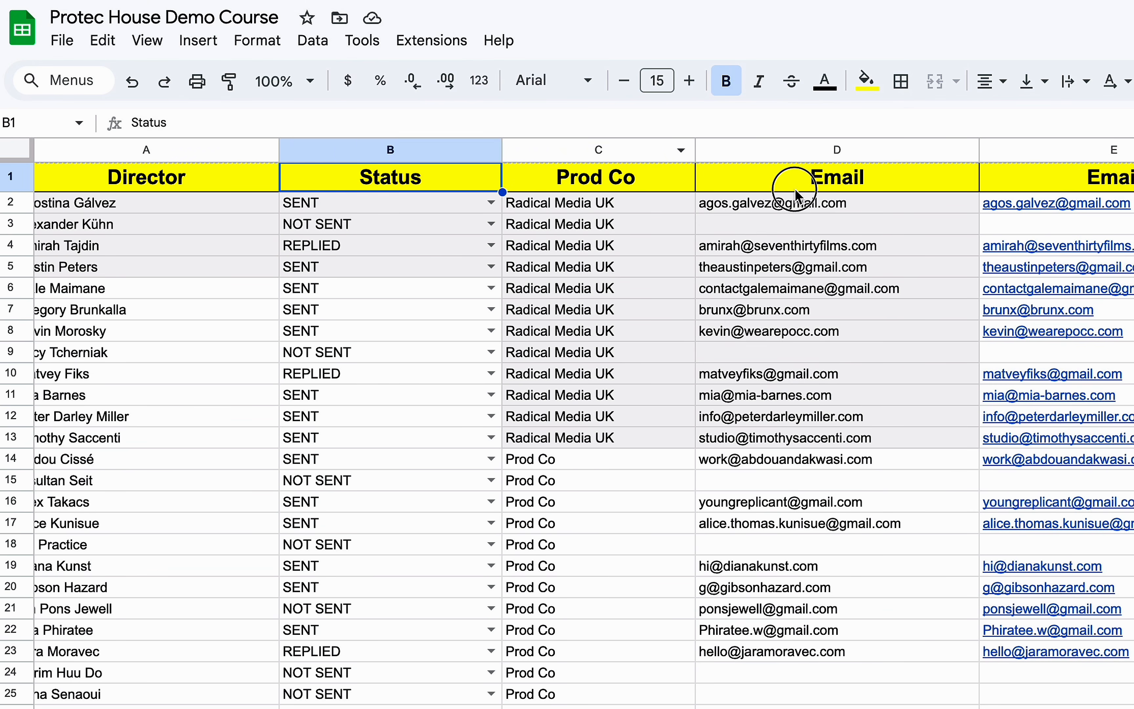
pyautogui.click(1050, 194)
pyautogui.moveTo(223, 182); pyautogui.dragTo(1052, 192)
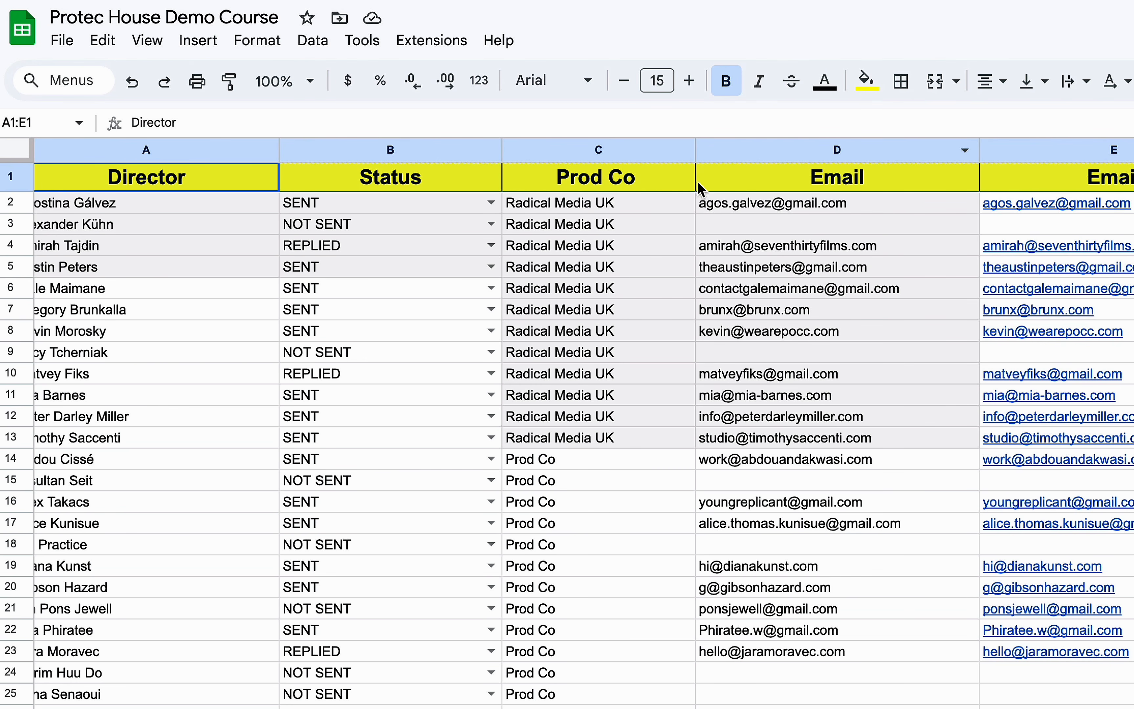
pyautogui.click(480, 379)
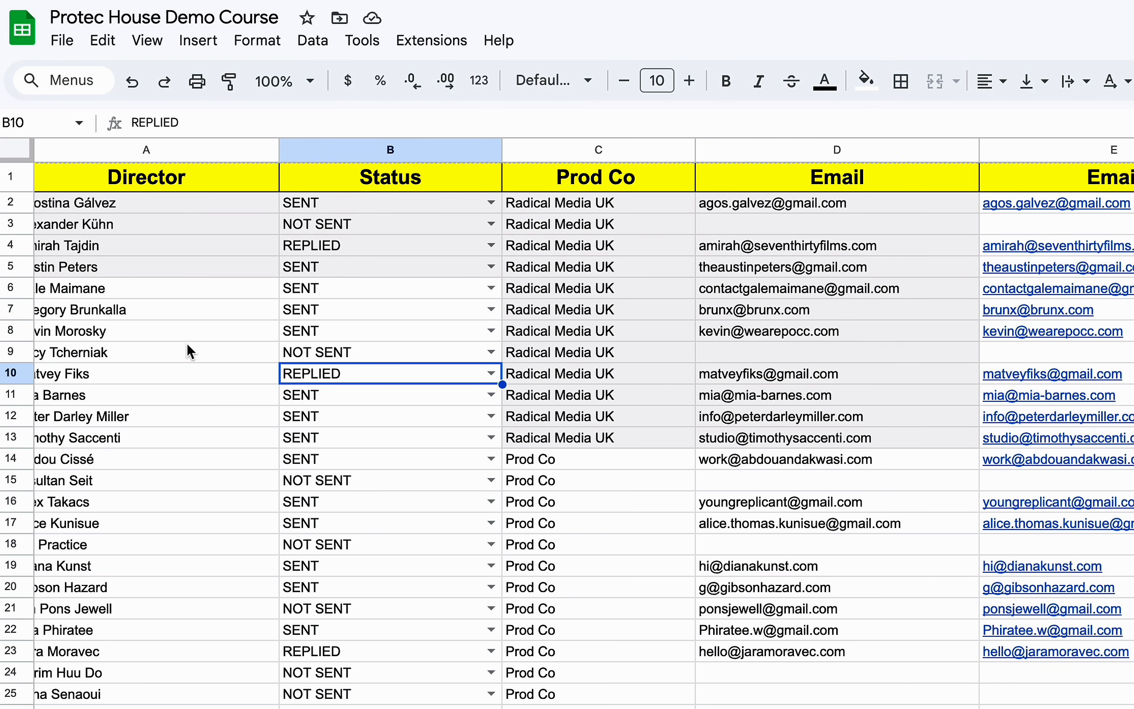
# - Clear the formatting of the data cells A2:E30 below the header row
pyautogui.hscroll(-1, 190, 349)
pyautogui.moveTo(171, 205); pyautogui.dragTo(1075, 708)
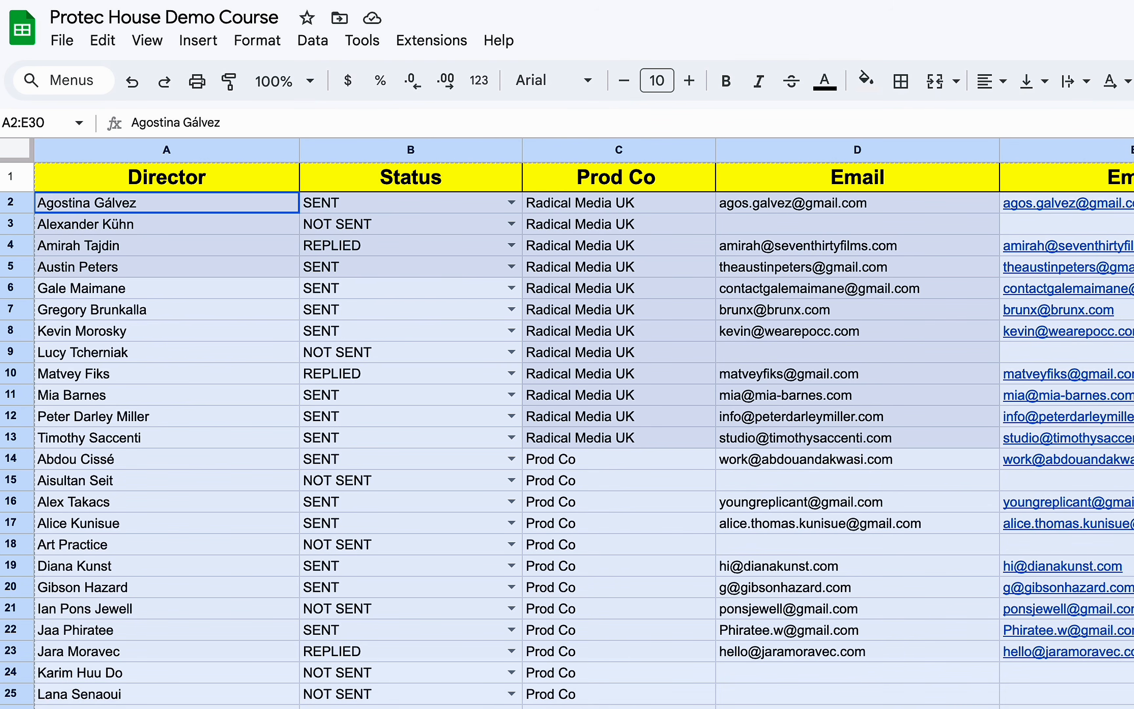
pyautogui.click(313, 40)
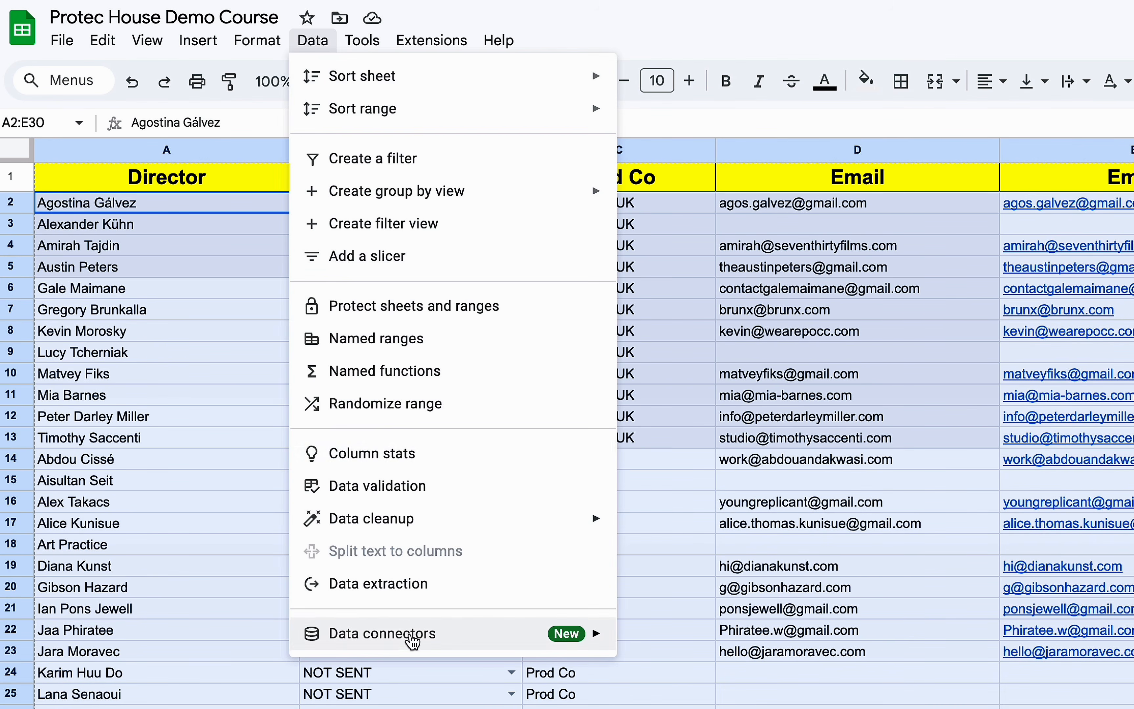
pyautogui.moveTo(412, 650)
pyautogui.click(262, 57)
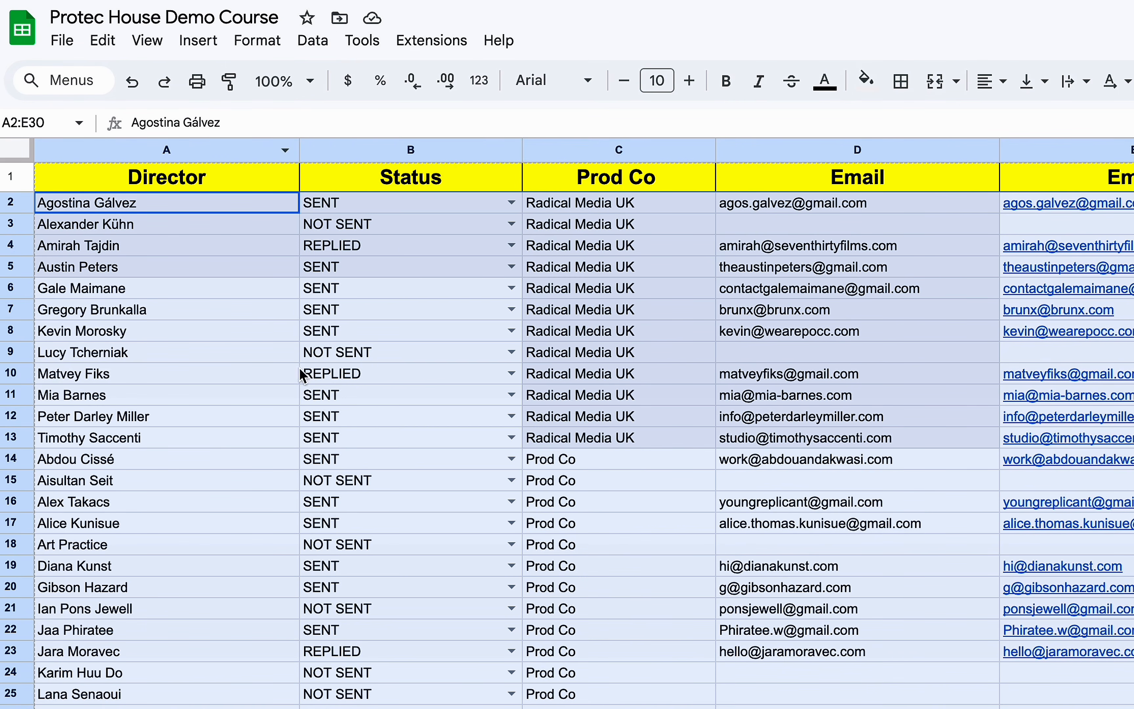
pyautogui.click(271, 46)
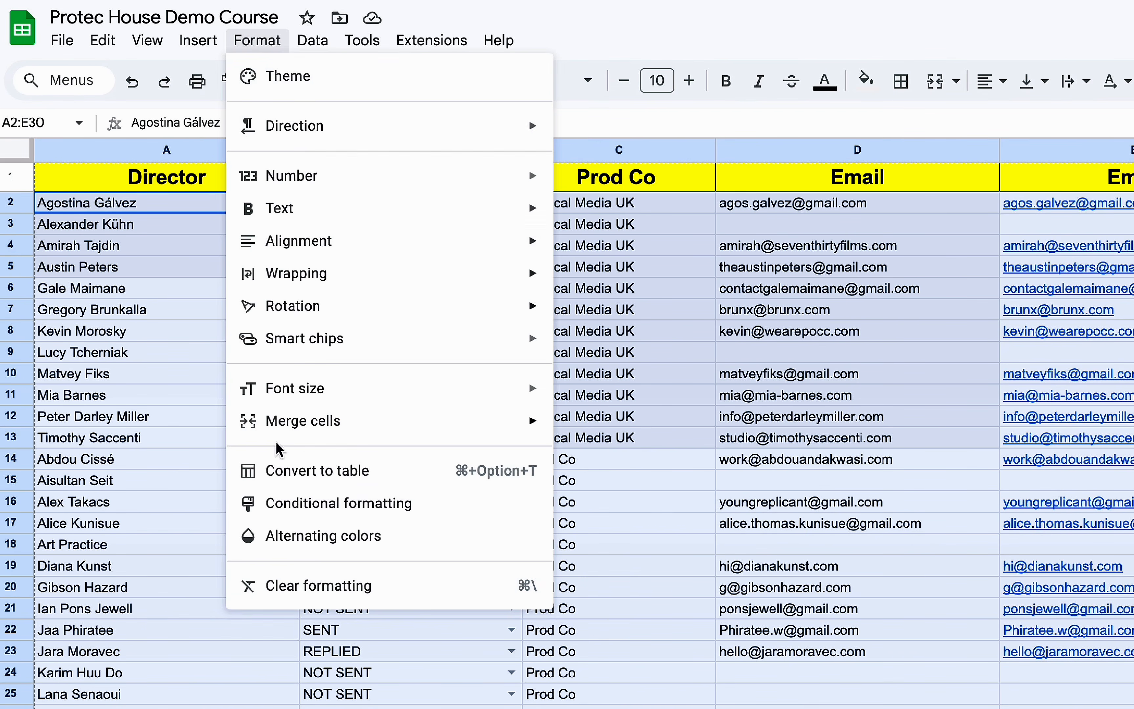
pyautogui.click(316, 590)
pyautogui.click(403, 404)
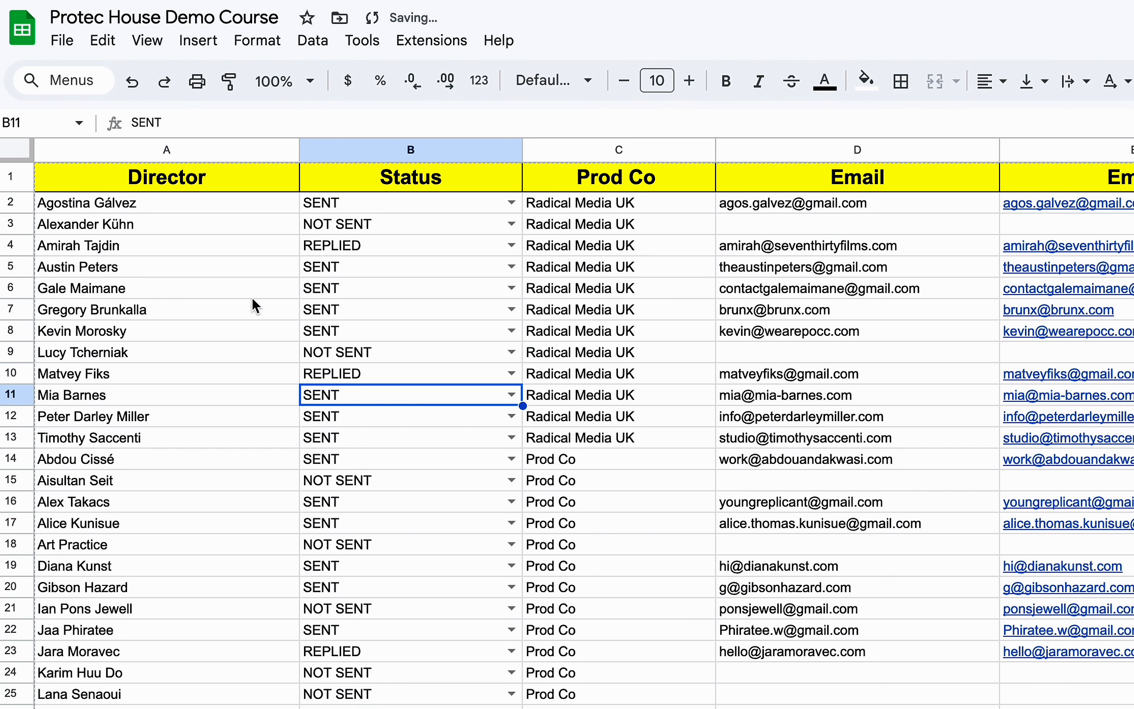
pyautogui.moveTo(246, 296); pyautogui.dragTo(453, 448)
pyautogui.click(446, 590)
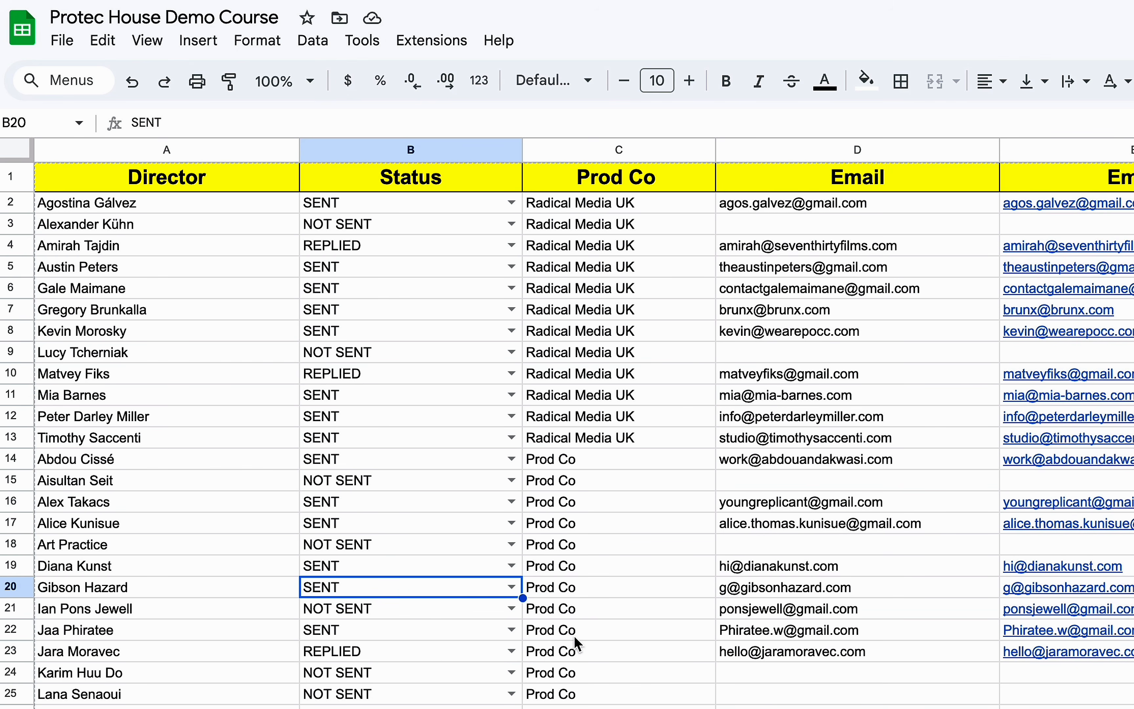
pyautogui.click(246, 355)
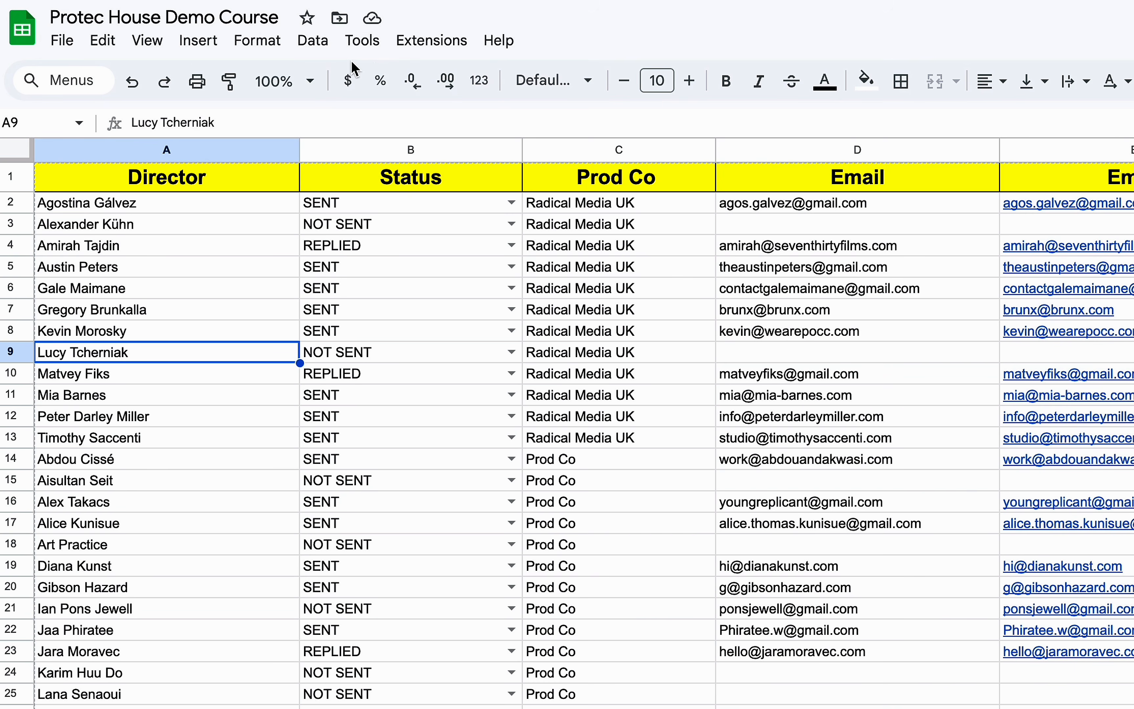
pyautogui.click(313, 49)
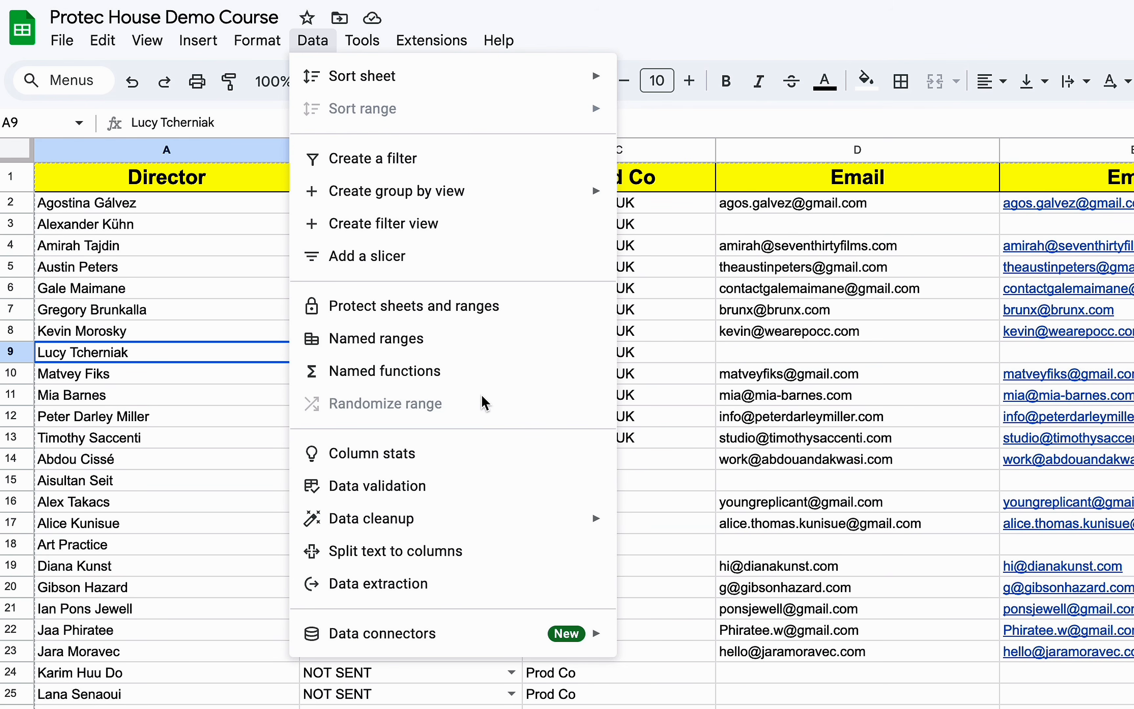
pyautogui.moveTo(404, 91)
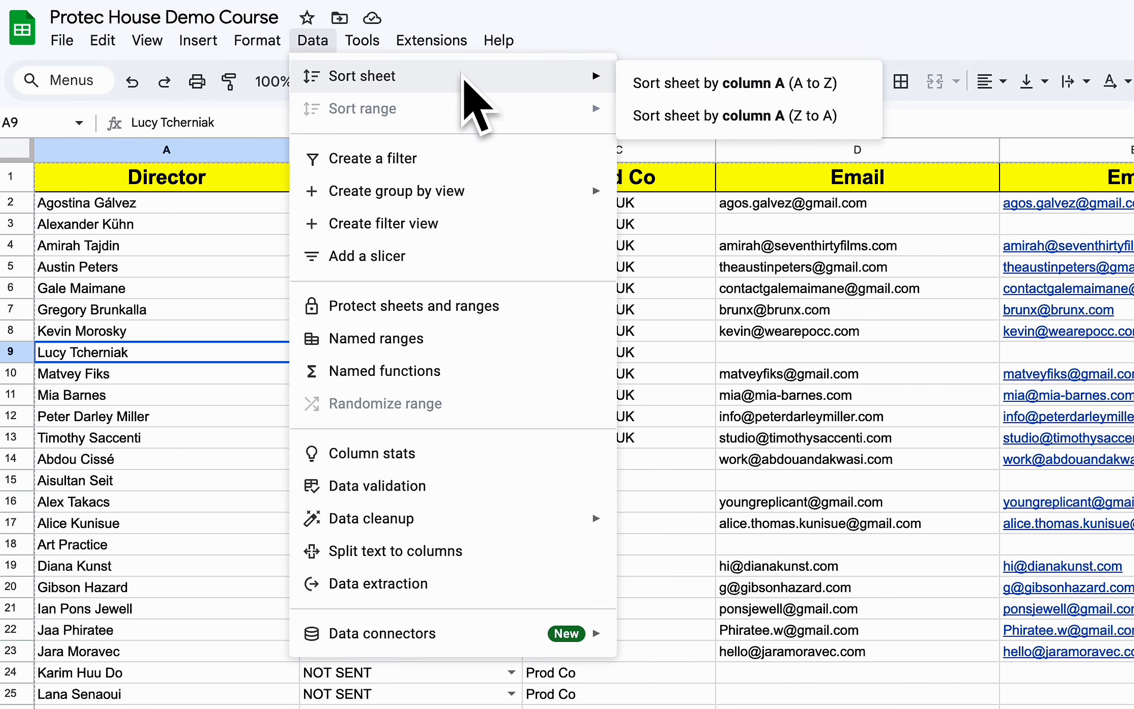
pyautogui.click(113, 290)
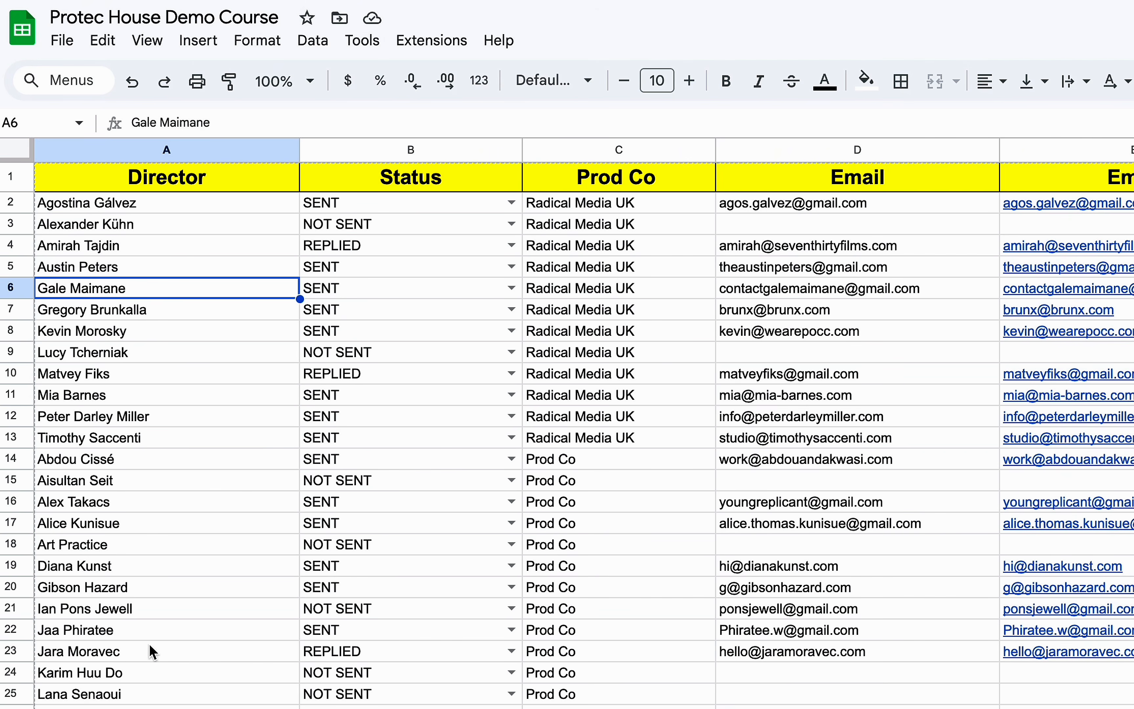
pyautogui.click(124, 208)
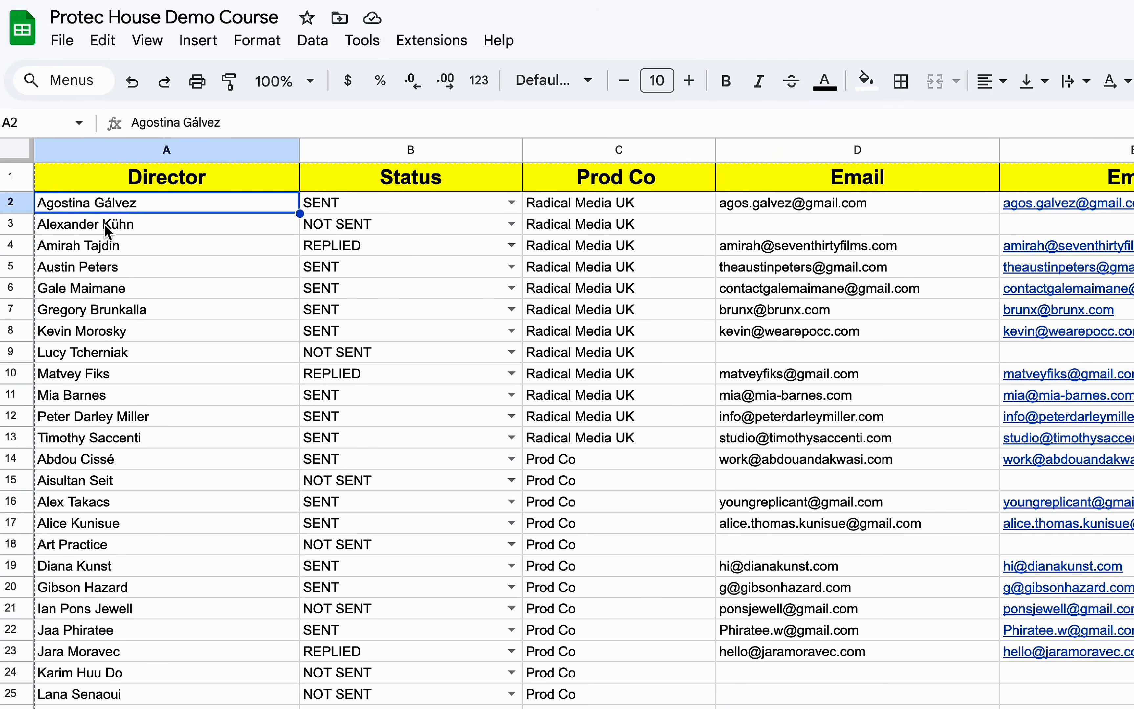
pyautogui.click(105, 224)
pyautogui.click(90, 250)
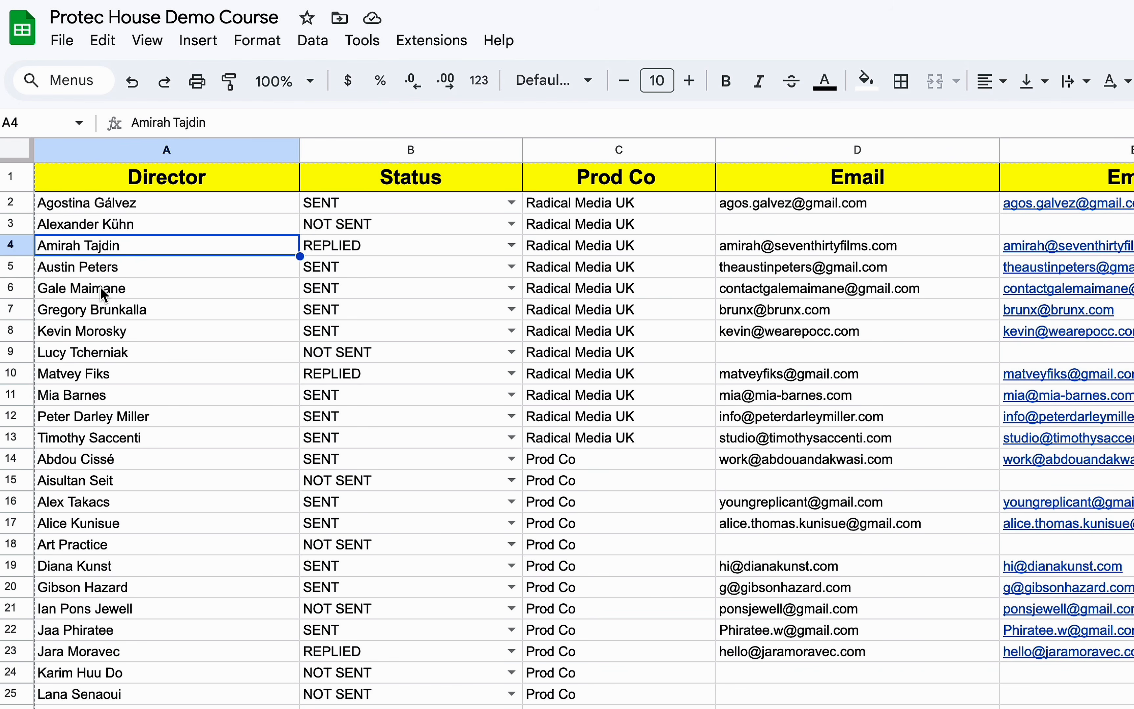
pyautogui.click(173, 283)
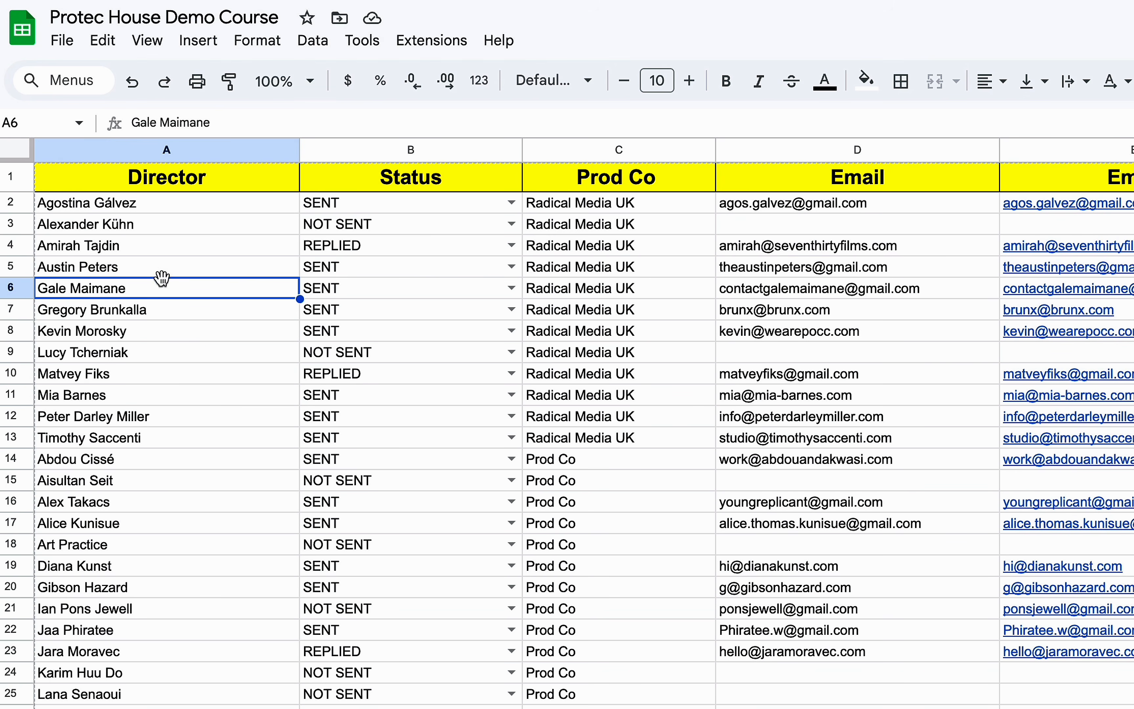
pyautogui.click(149, 249)
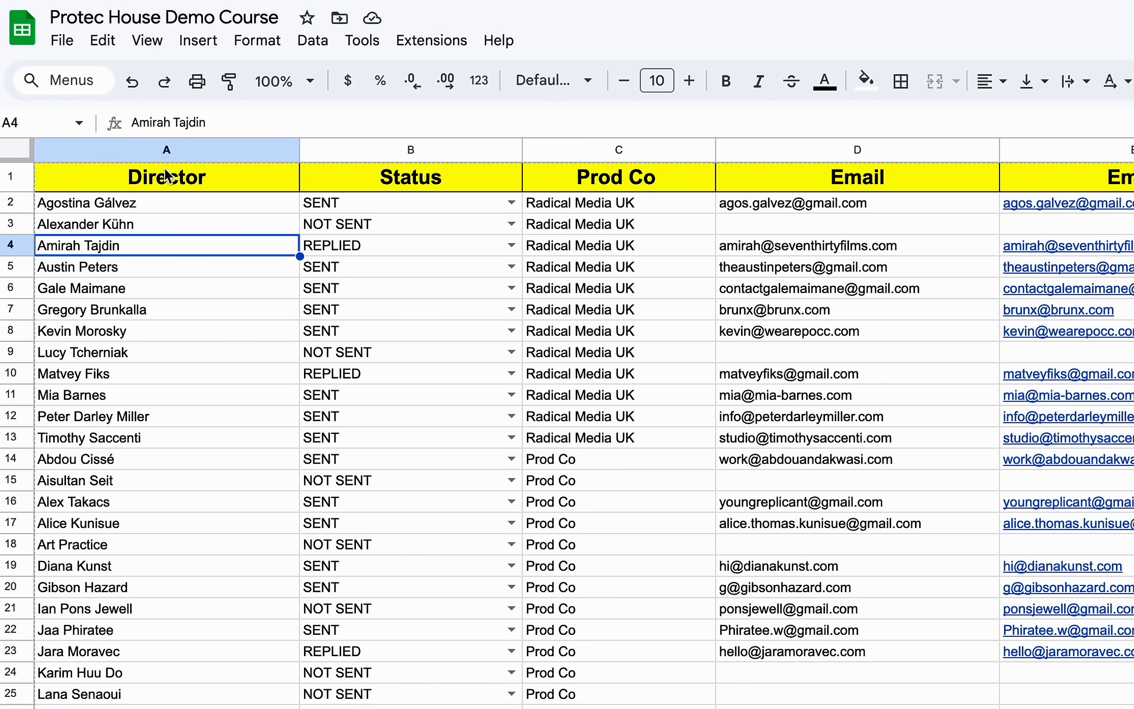
# - Sort the whole sheet by the Director column A from A to Z
pyautogui.click(169, 151)
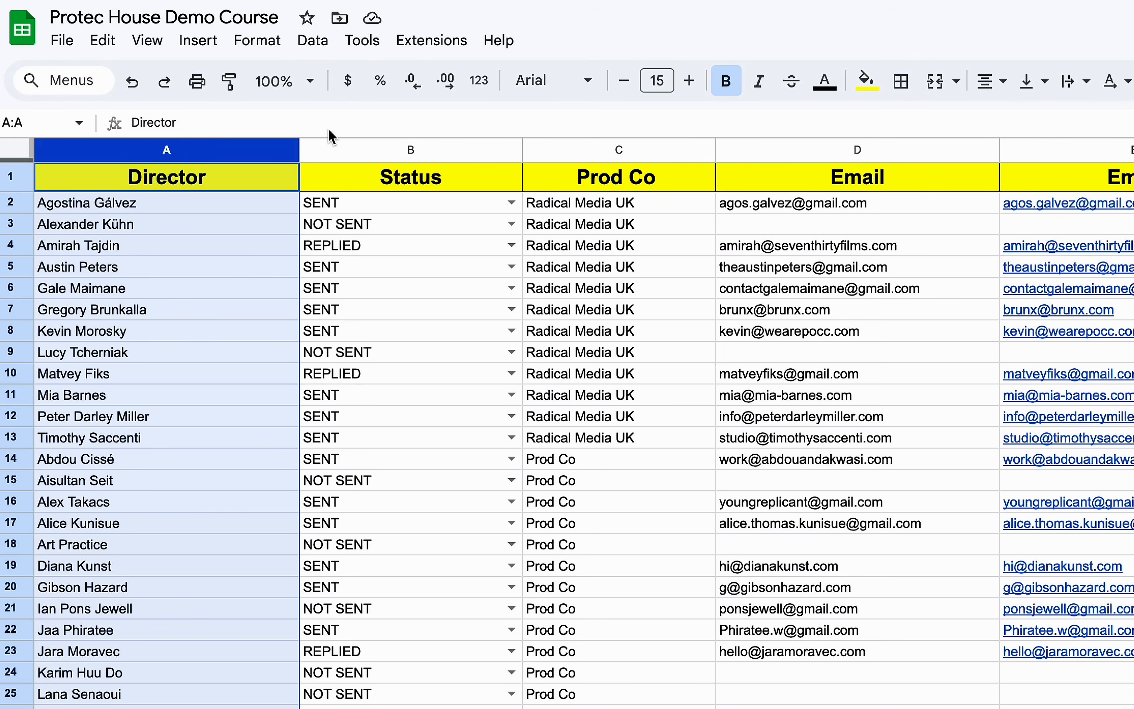
pyautogui.click(327, 47)
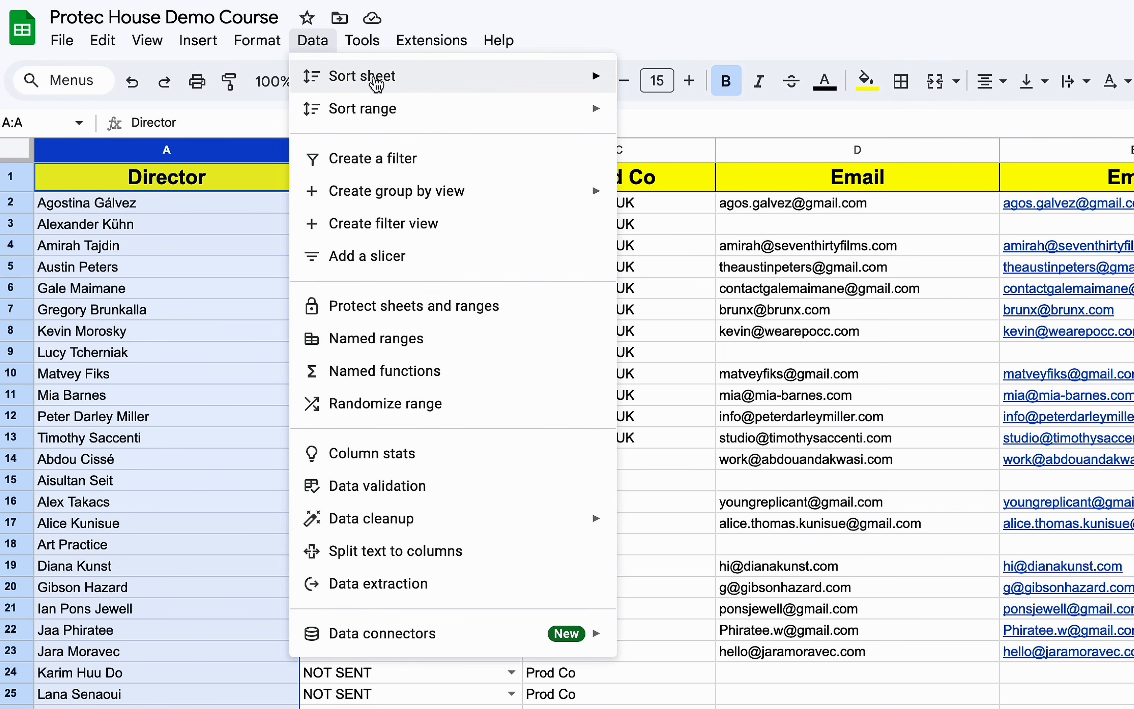
pyautogui.moveTo(431, 94)
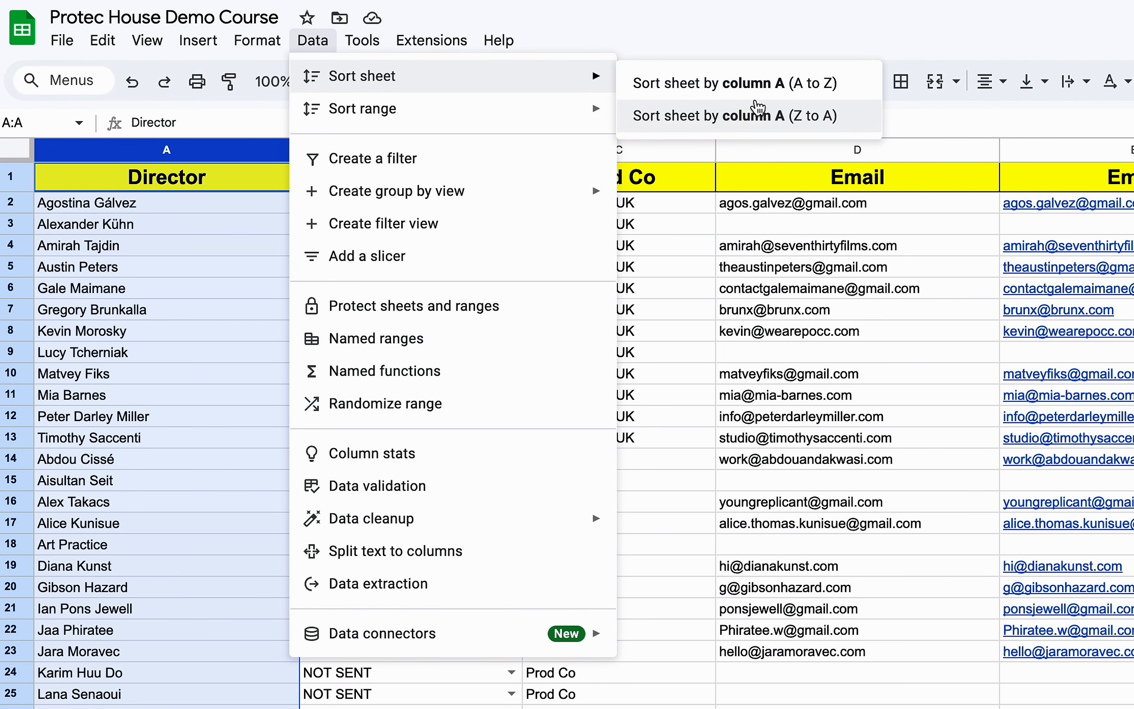
pyautogui.click(728, 83)
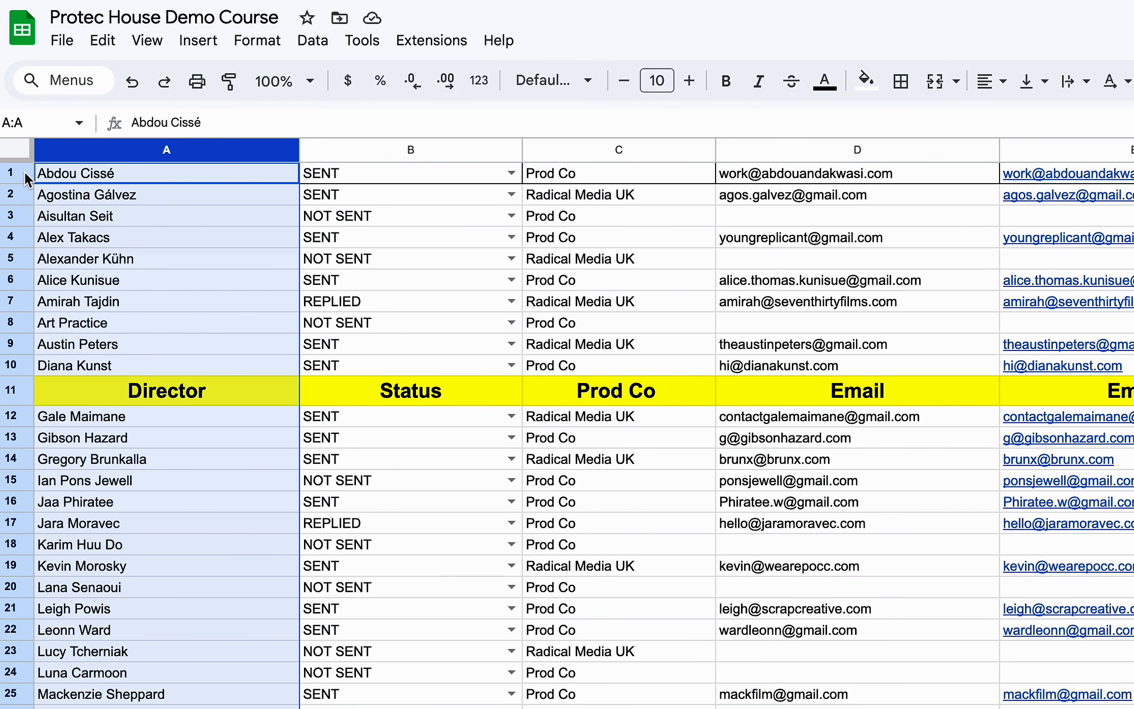
pyautogui.click(248, 415)
# - Insert one empty row above row 1
pyautogui.rightClick(10, 173)
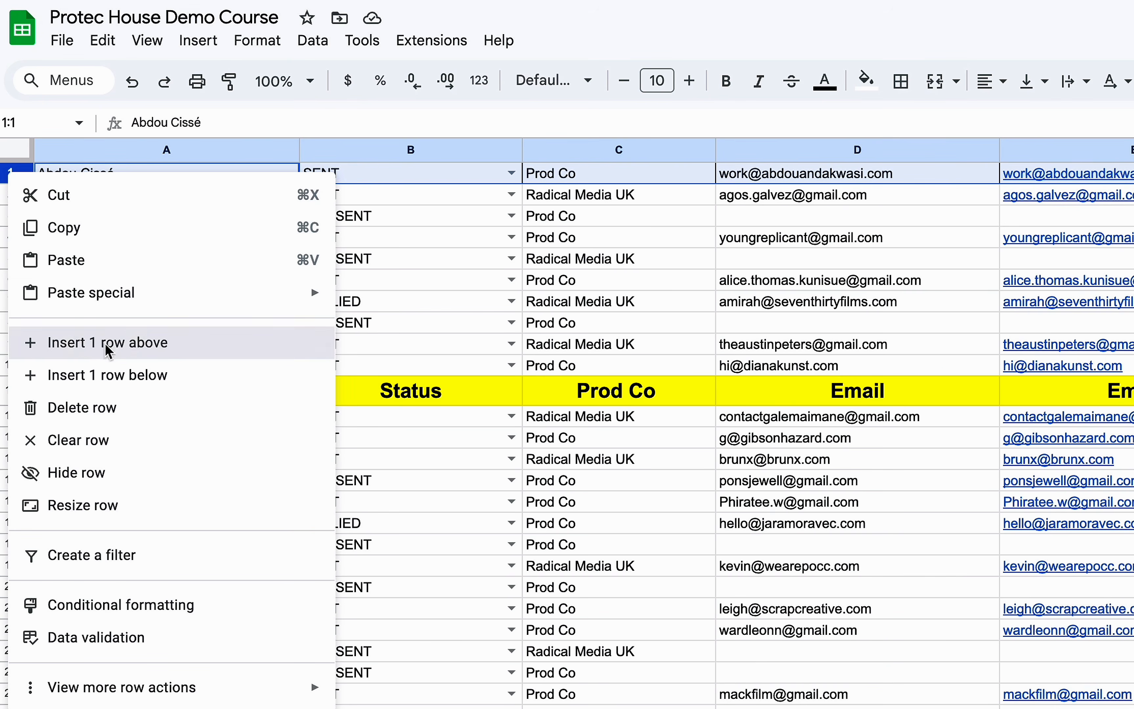
pyautogui.click(92, 346)
pyautogui.click(152, 172)
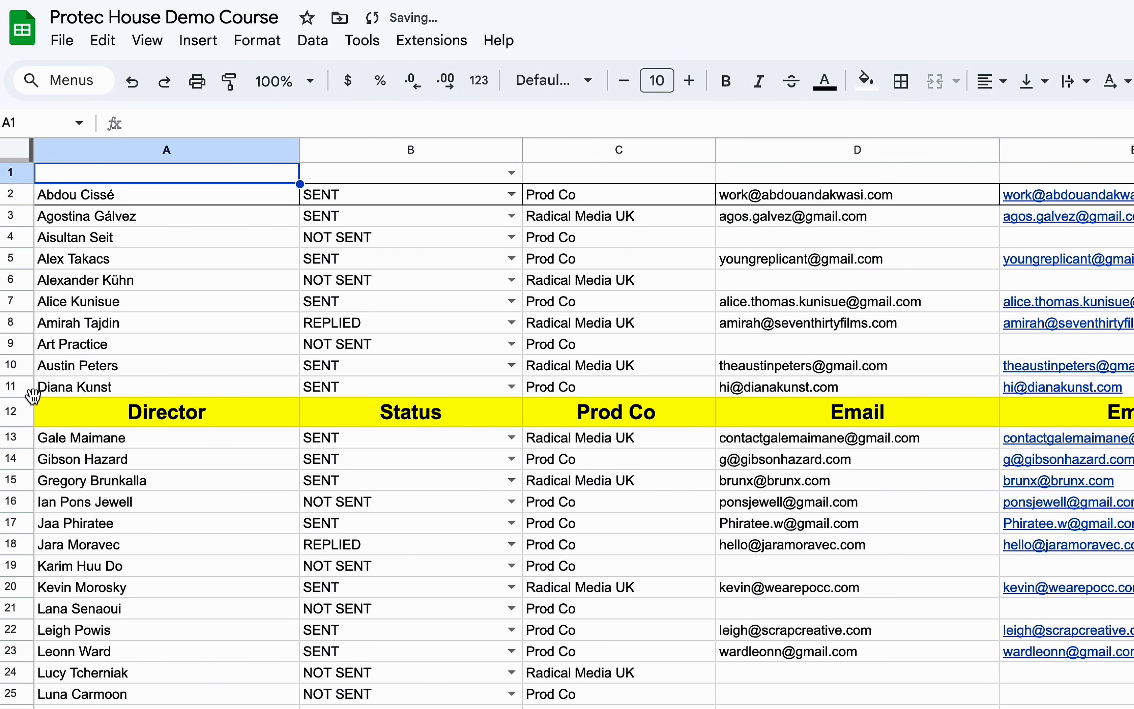
# - Move the yellow header row from row 12 into the empty row 1 by cutting and pasting it
pyautogui.click(11, 411)
pyautogui.rightClick(13, 412)
pyautogui.click(49, 444)
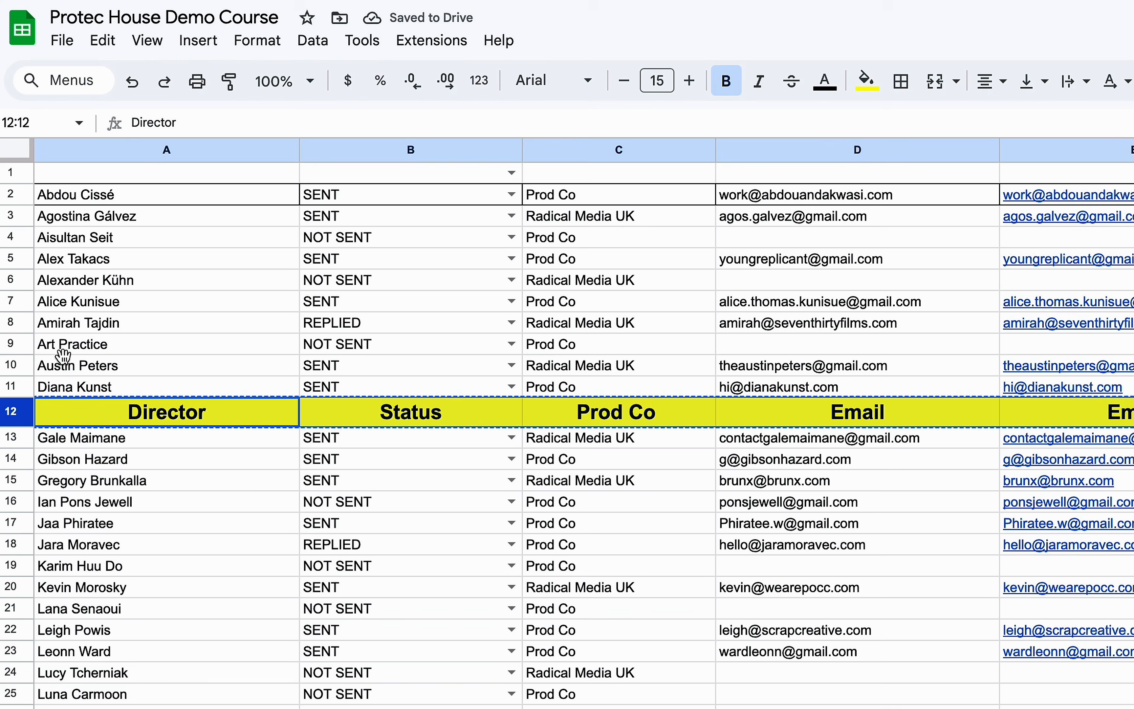
pyautogui.rightClick(19, 173)
pyautogui.click(105, 258)
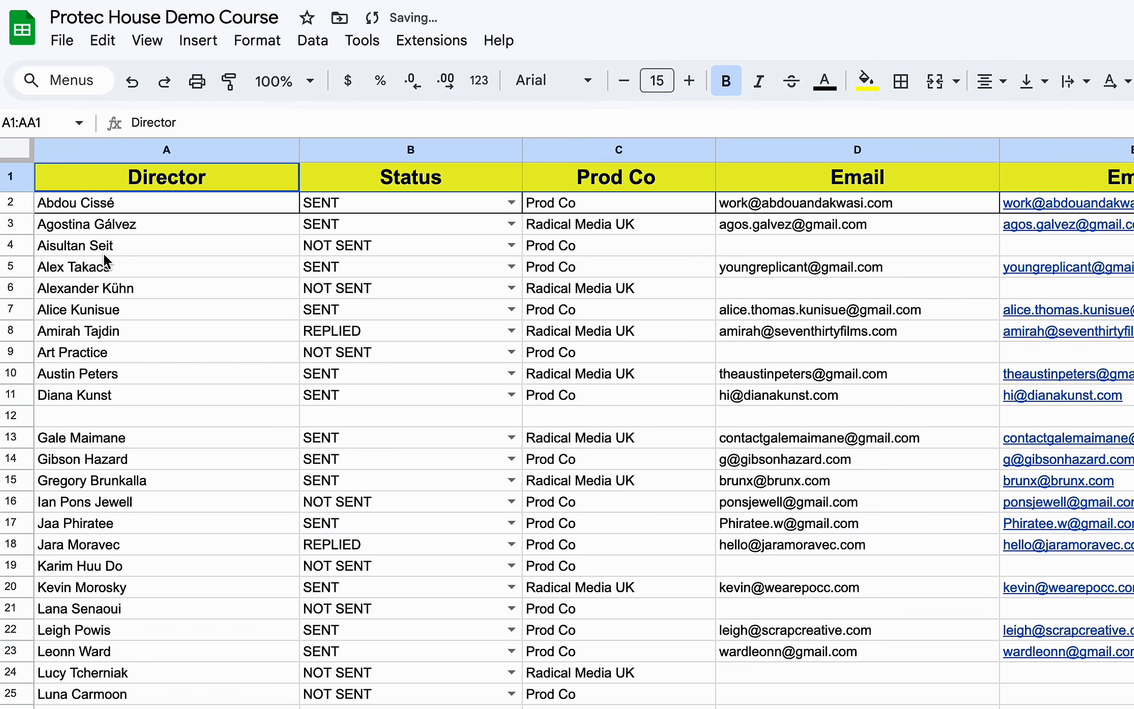
# - Delete the empty row 12 in the middle of the director list
pyautogui.click(23, 417)
pyautogui.rightClick(21, 417)
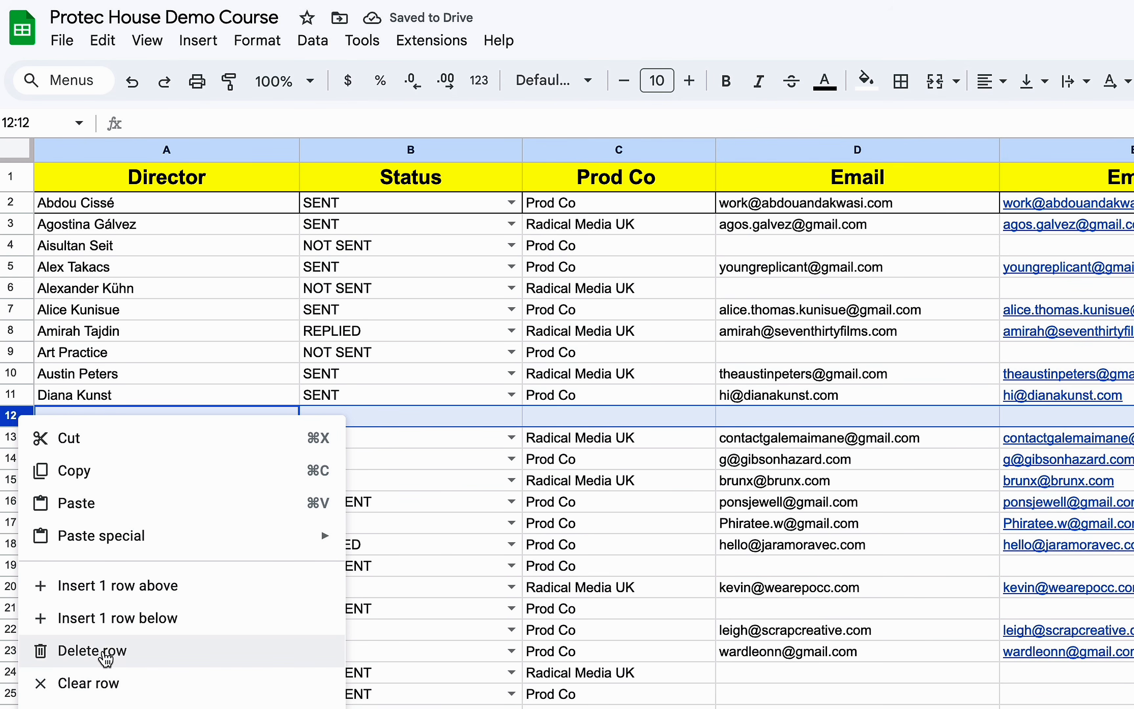
pyautogui.click(104, 651)
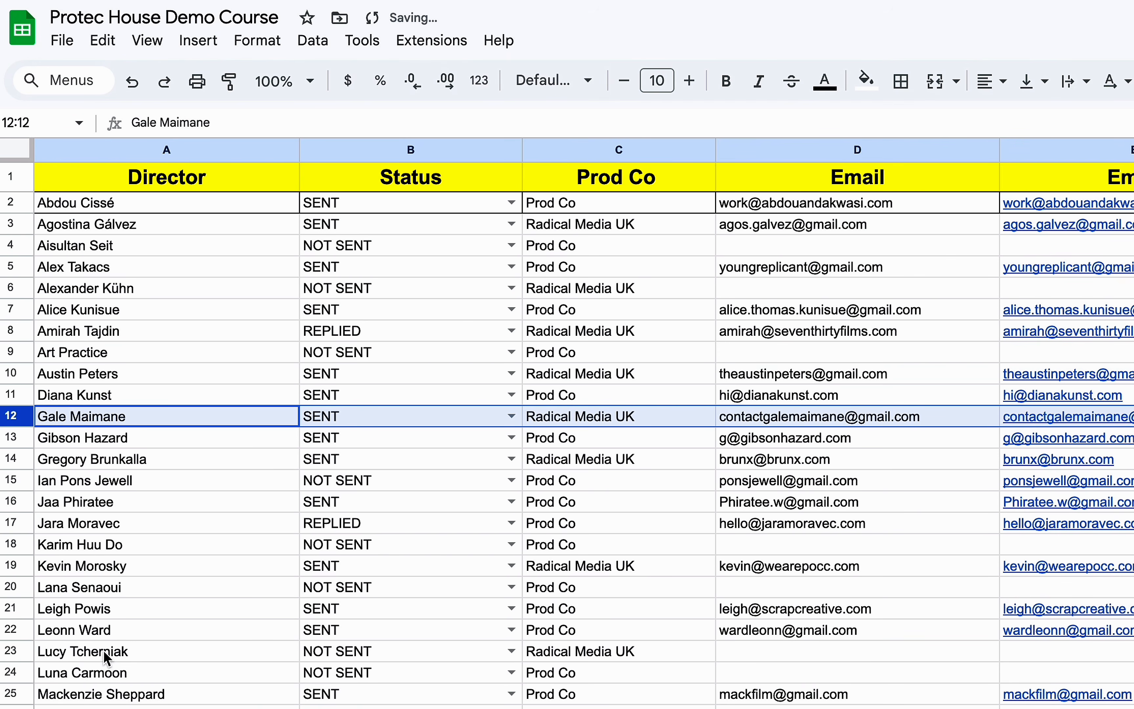
pyautogui.click(182, 420)
# - Review the alphabetical order of the names in the Director column, from row 2 down to row 25
pyautogui.click(136, 207)
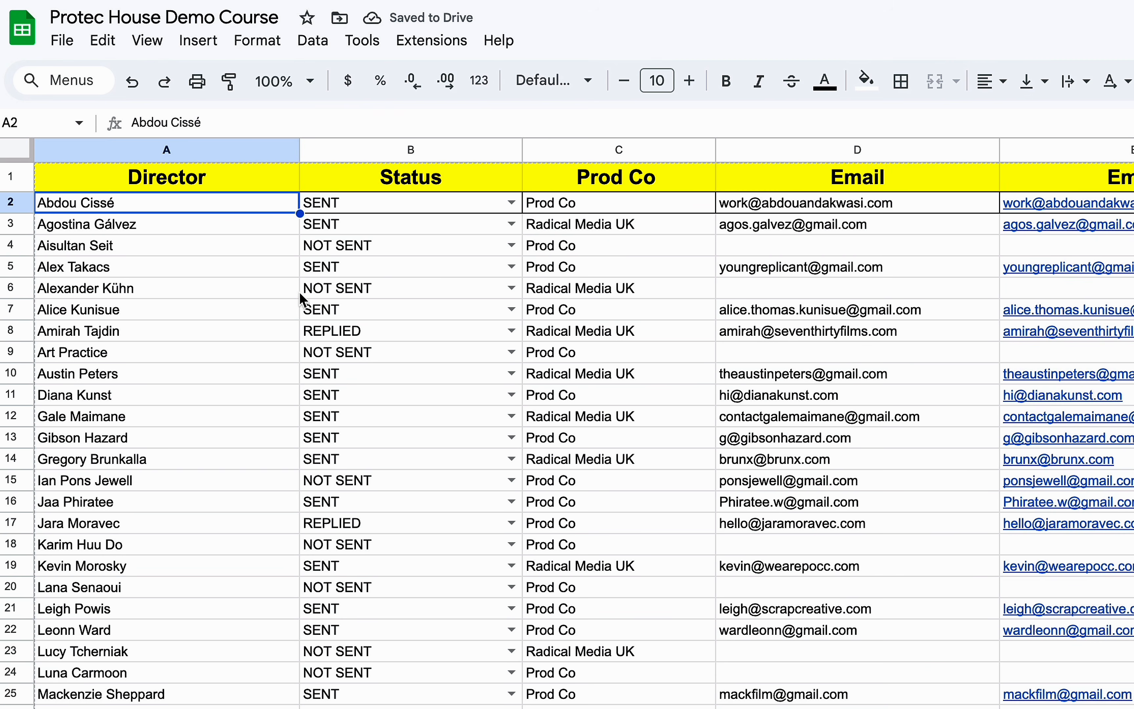
pyautogui.moveTo(164, 199); pyautogui.dragTo(164, 387)
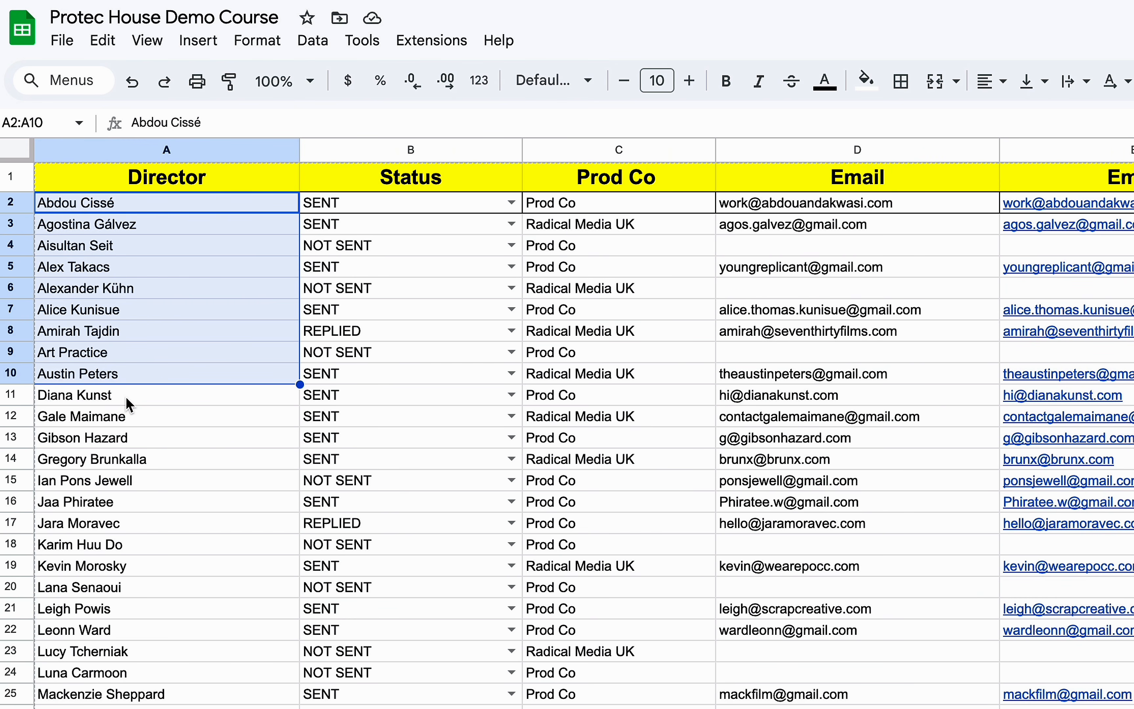
pyautogui.click(141, 397)
pyautogui.click(156, 422)
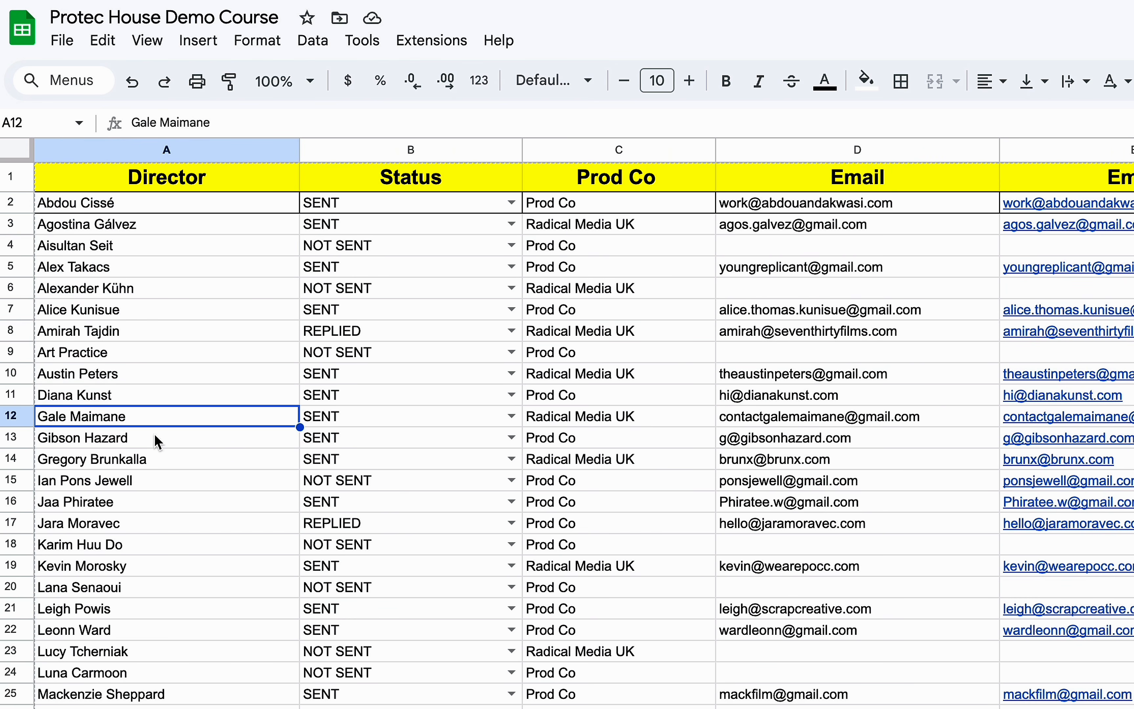
pyautogui.click(148, 502)
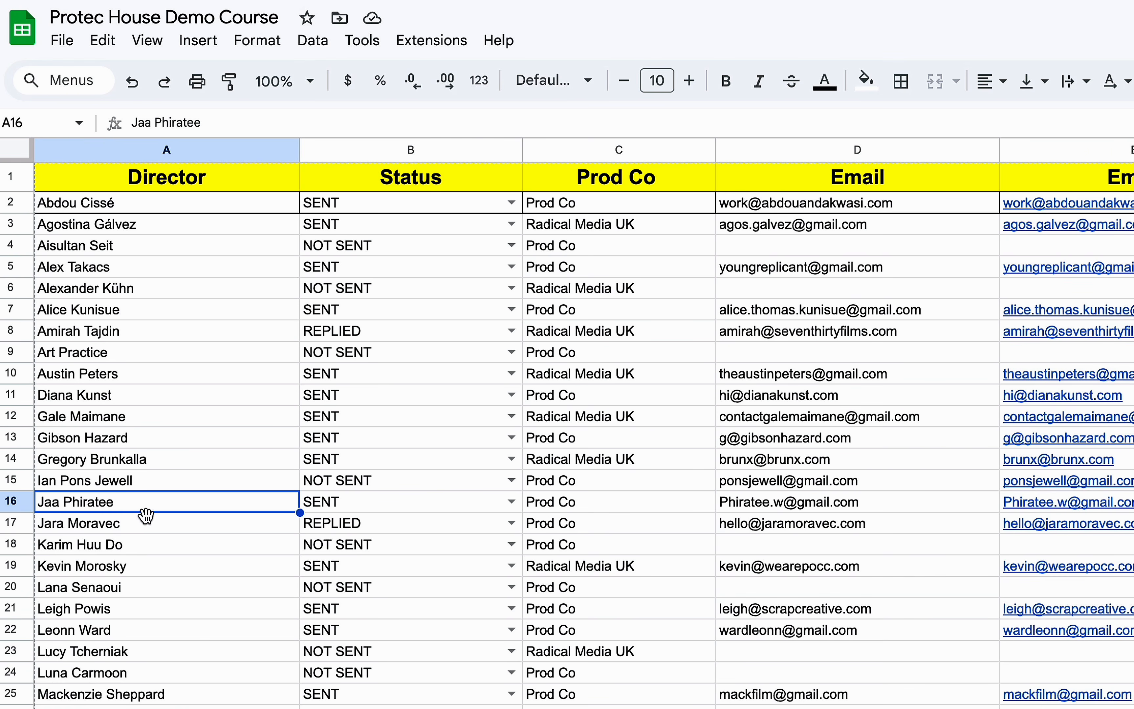
pyautogui.click(137, 545)
pyautogui.click(132, 590)
pyautogui.click(134, 633)
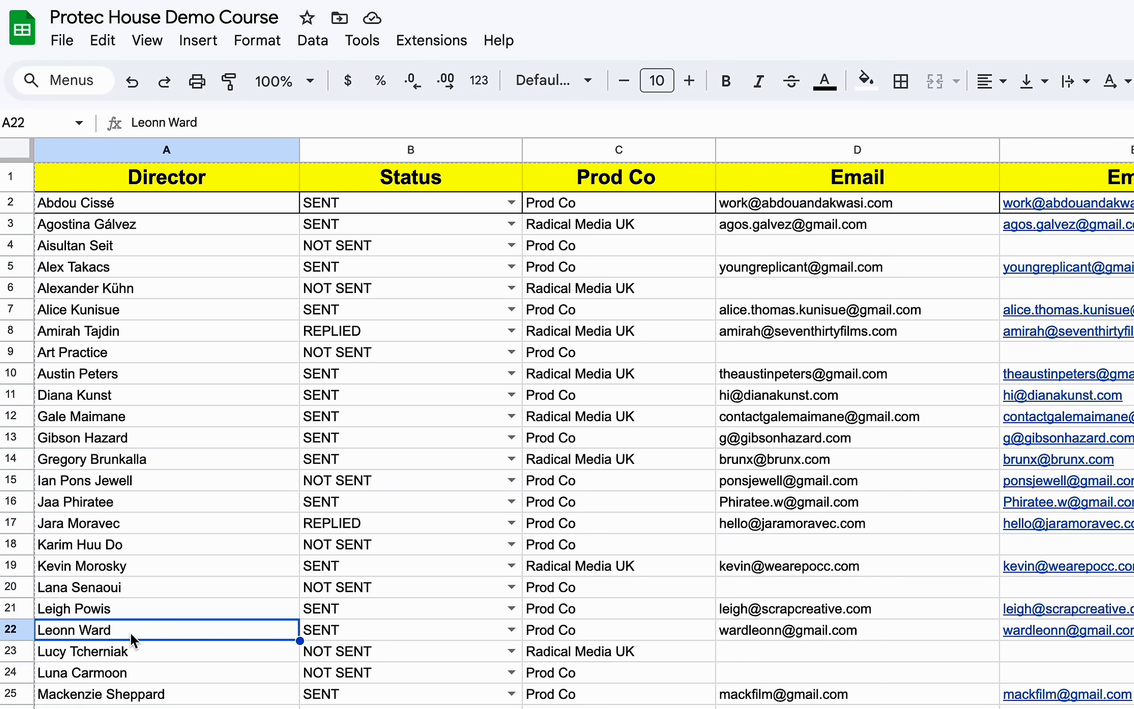
pyautogui.click(135, 697)
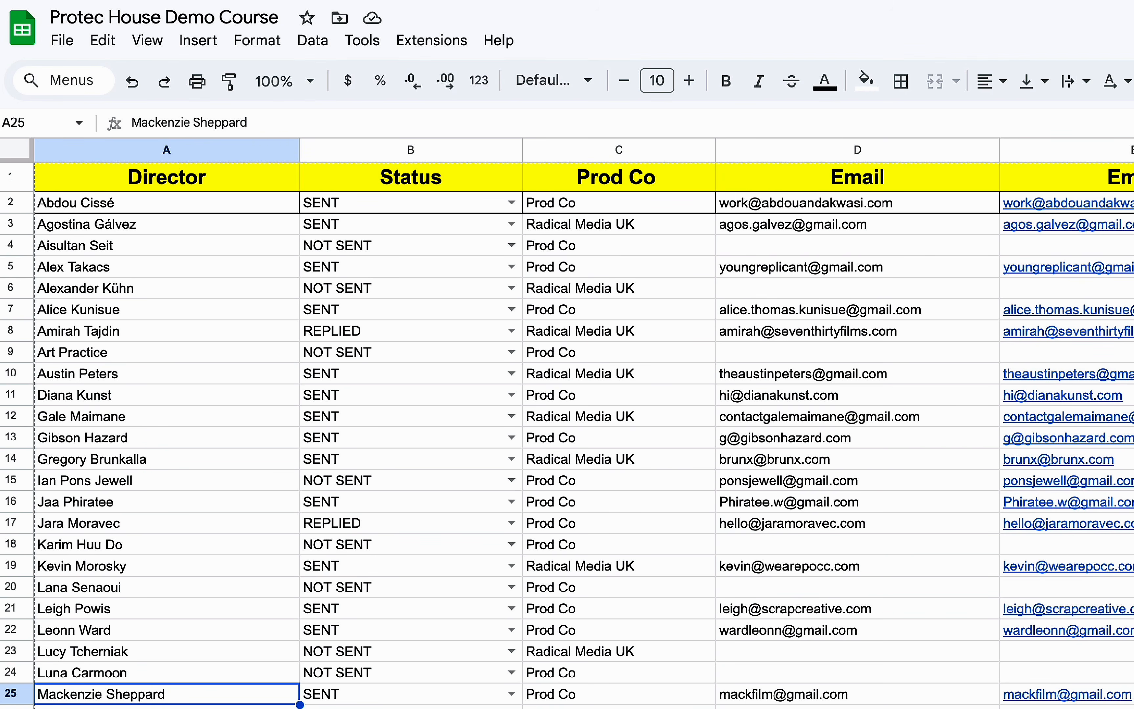
pyautogui.moveTo(164, 359); pyautogui.dragTo(207, 515)
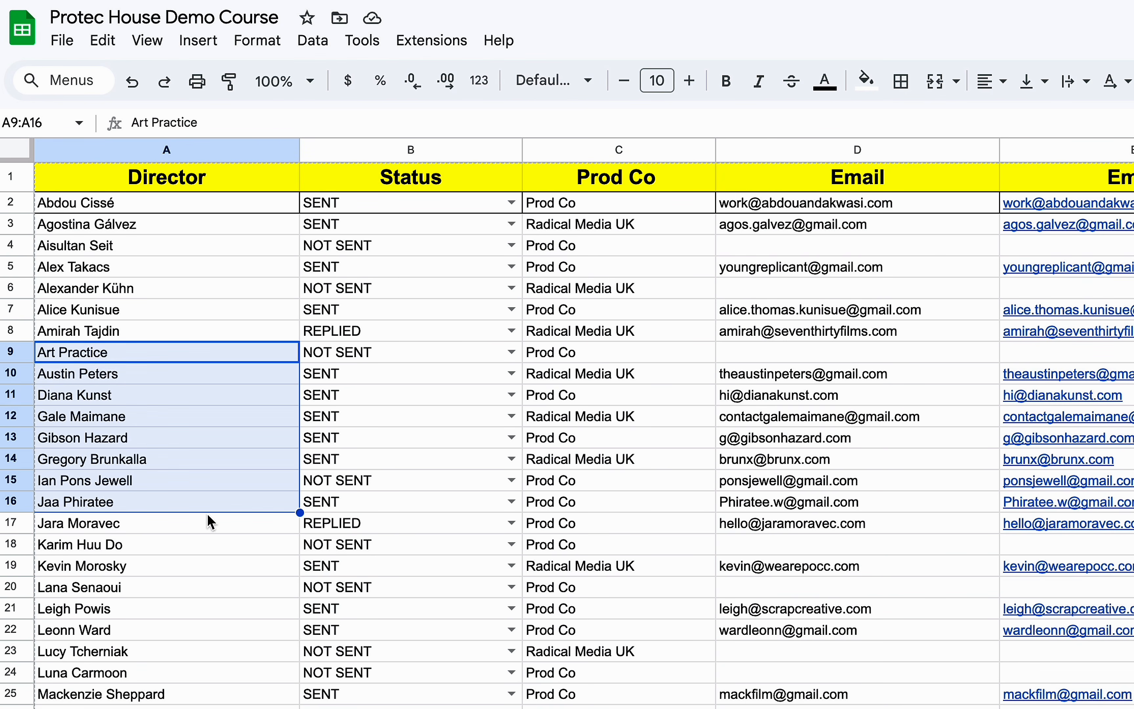
pyautogui.click(193, 256)
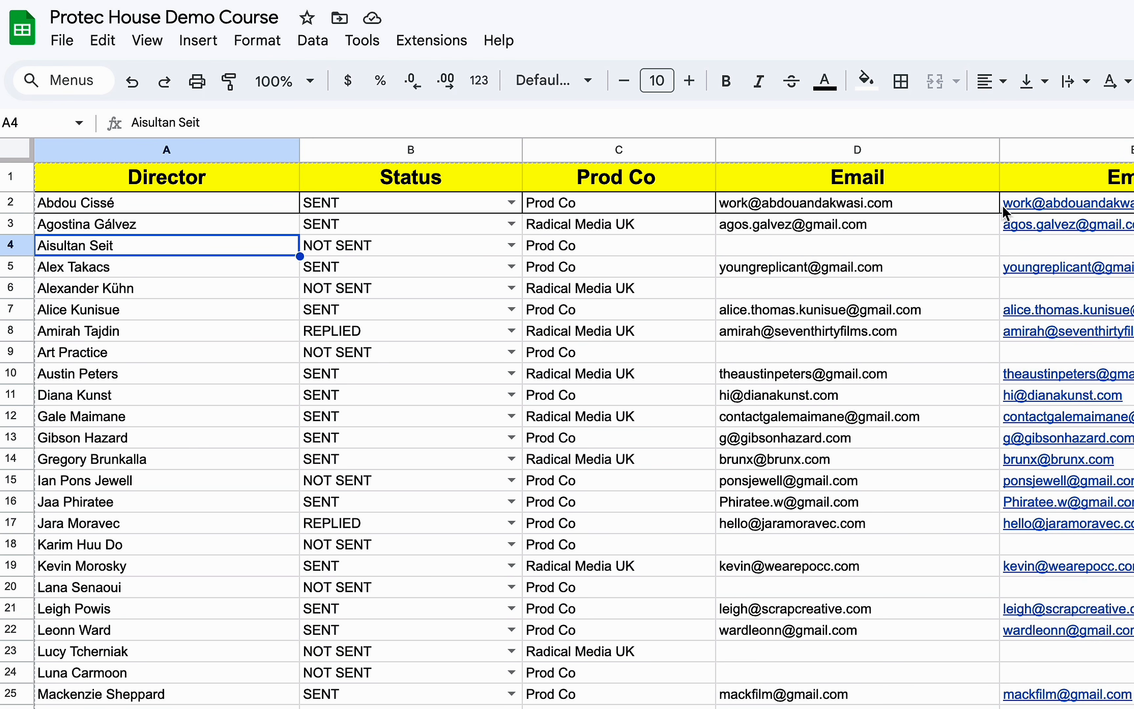
# - Check the country part of the Radical Media UK entry in cell C3 of the Prod Co column
pyautogui.click(642, 227)
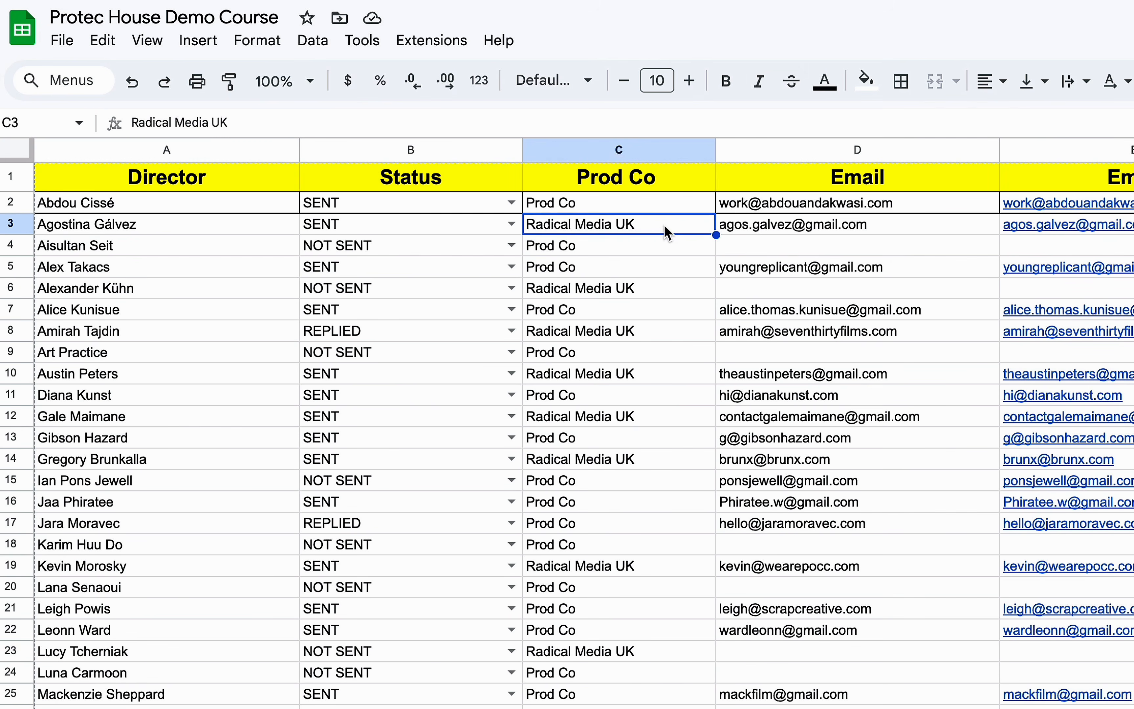
pyautogui.doubleClick(616, 227)
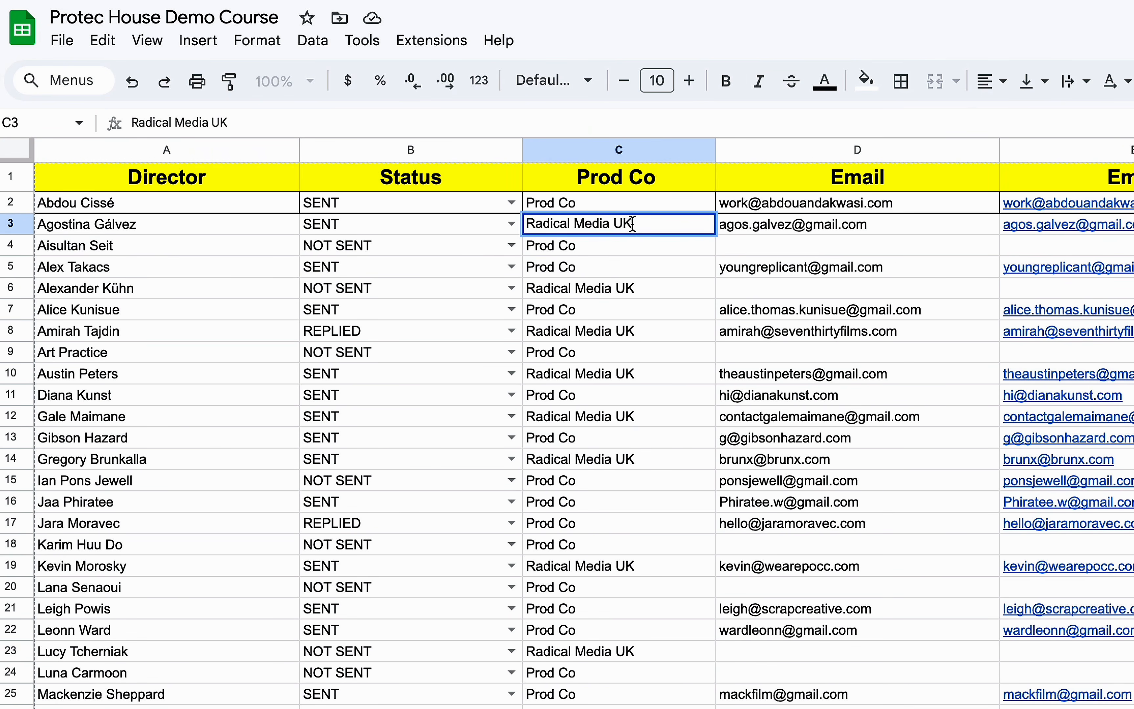
pyautogui.moveTo(634, 224); pyautogui.dragTo(614, 223)
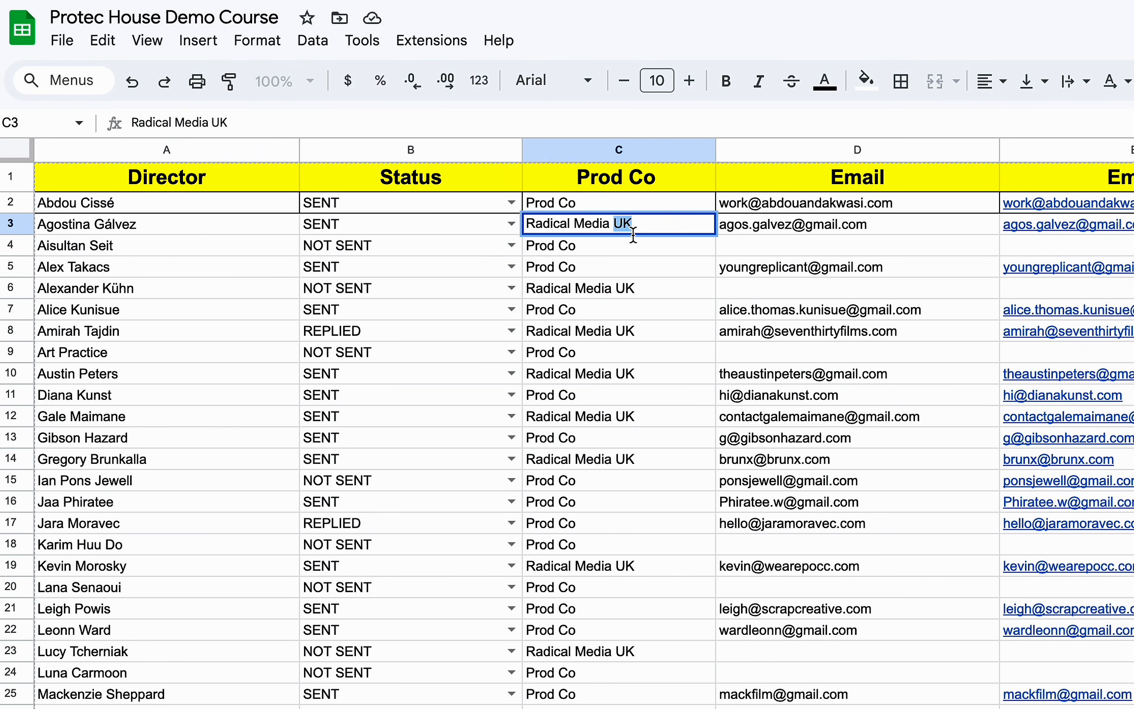
pyautogui.click(653, 311)
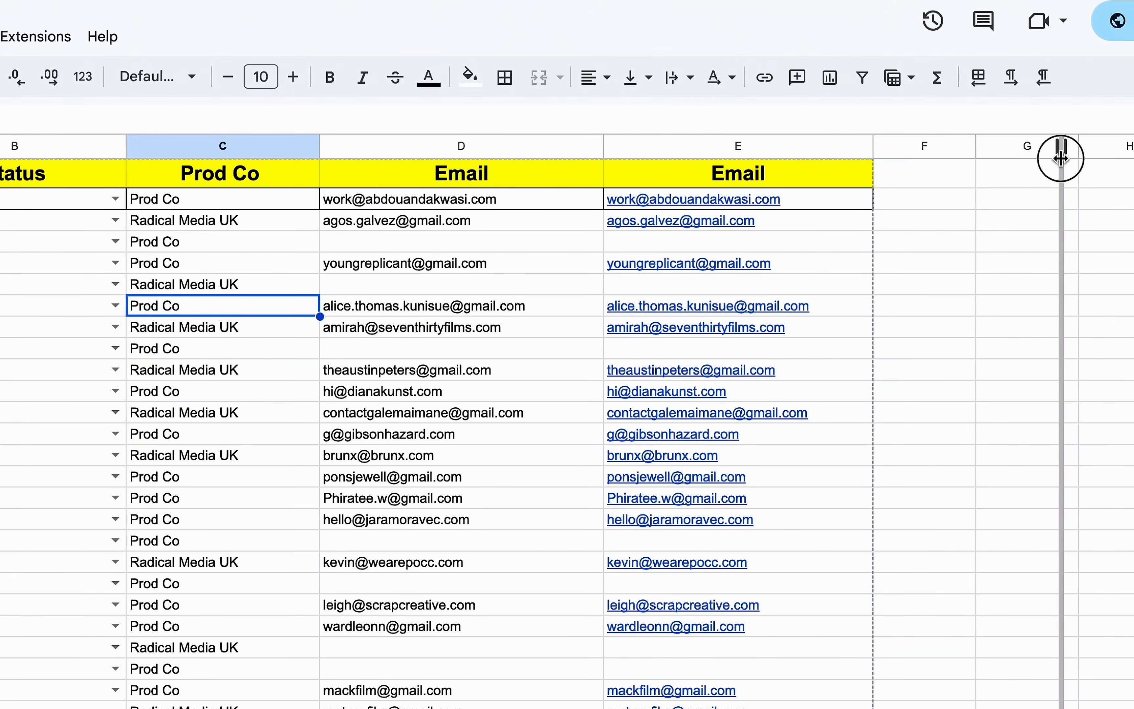
# - Add a Country heading in F1 and enter UK in F2, filling it down to F6
pyautogui.doubleClick(943, 180)
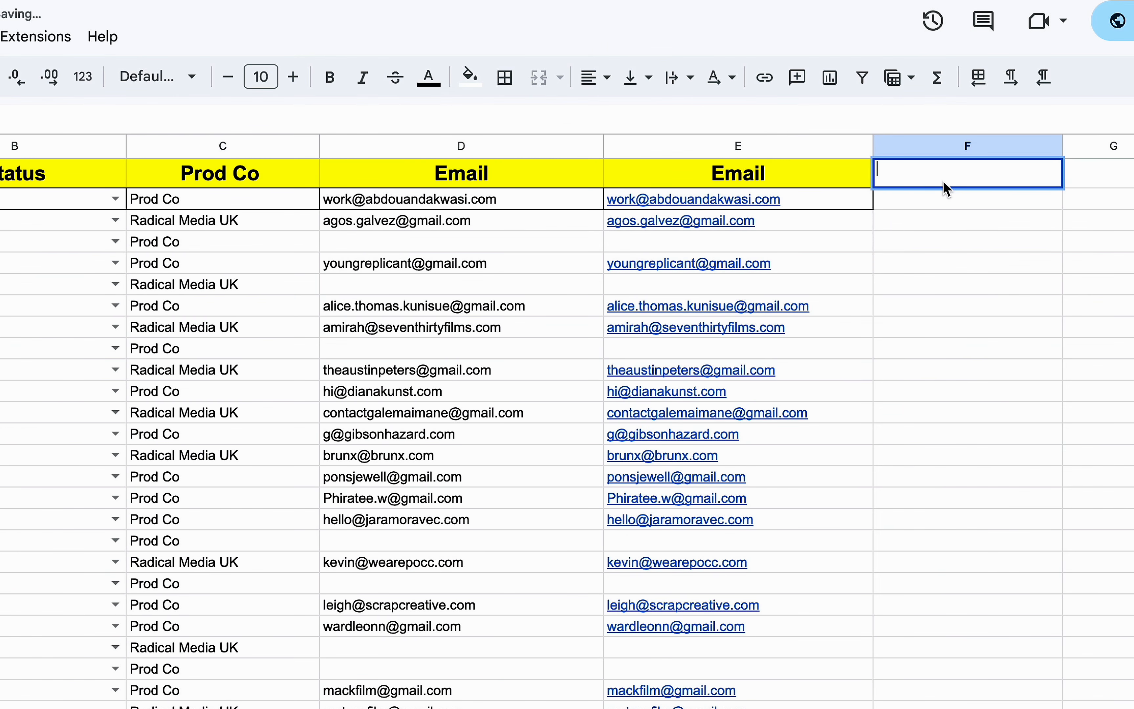
pyautogui.write('Country')
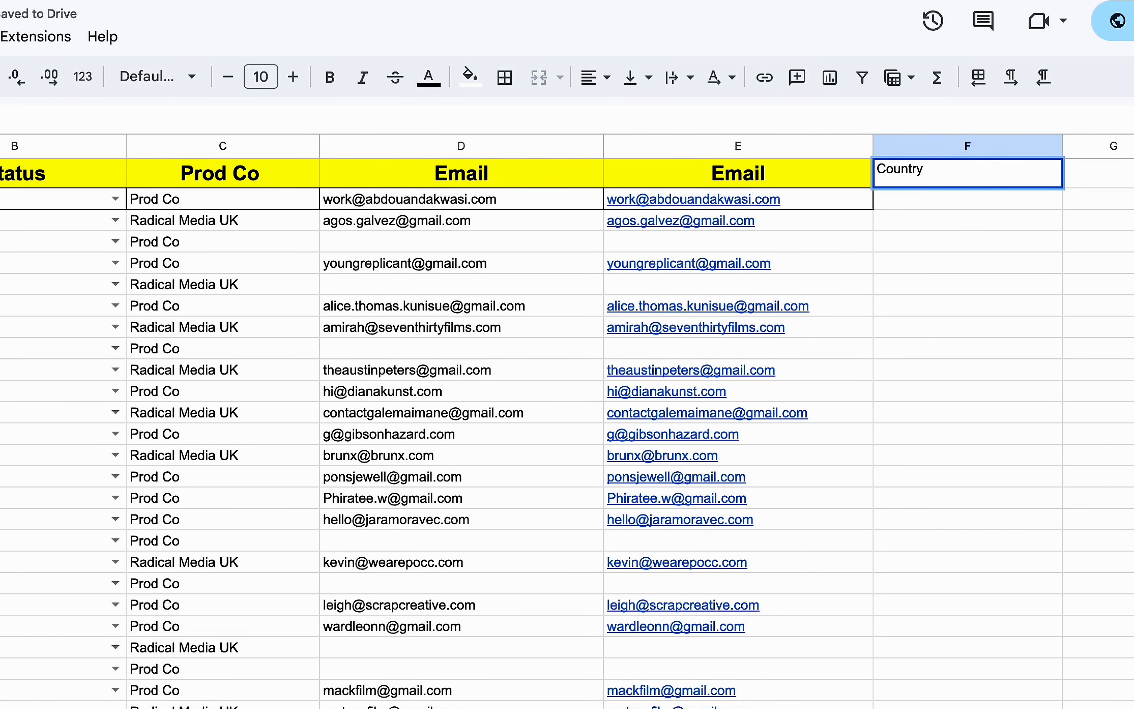
pyautogui.doubleClick(950, 208)
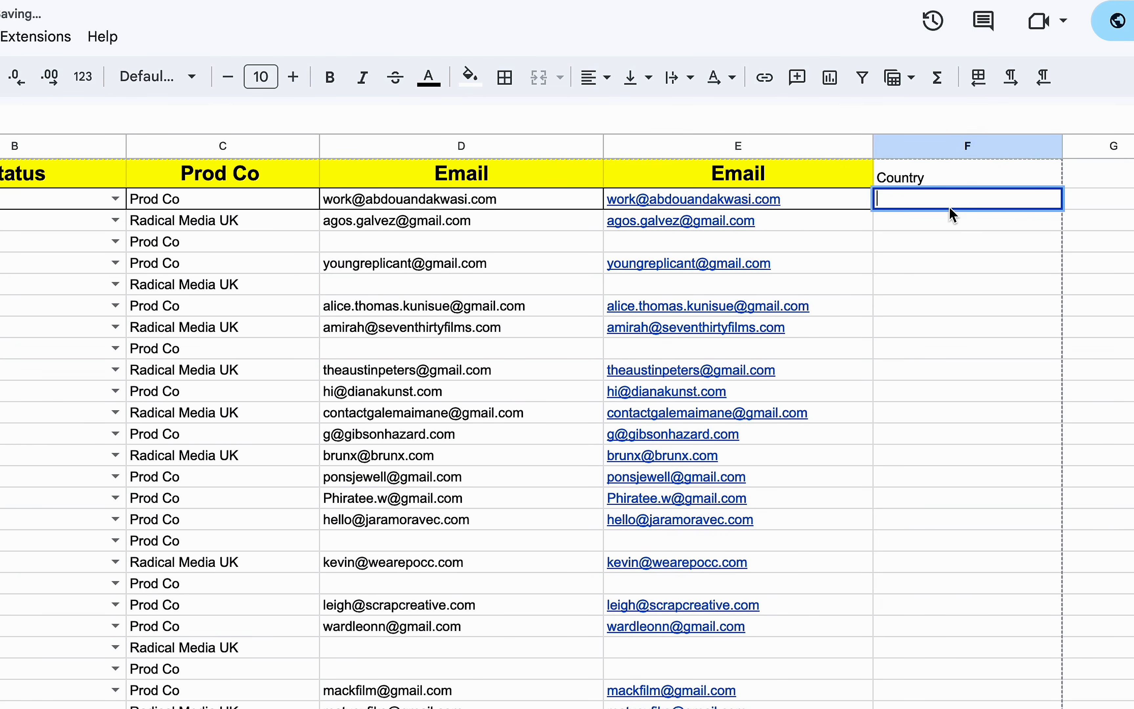
pyautogui.click(947, 241)
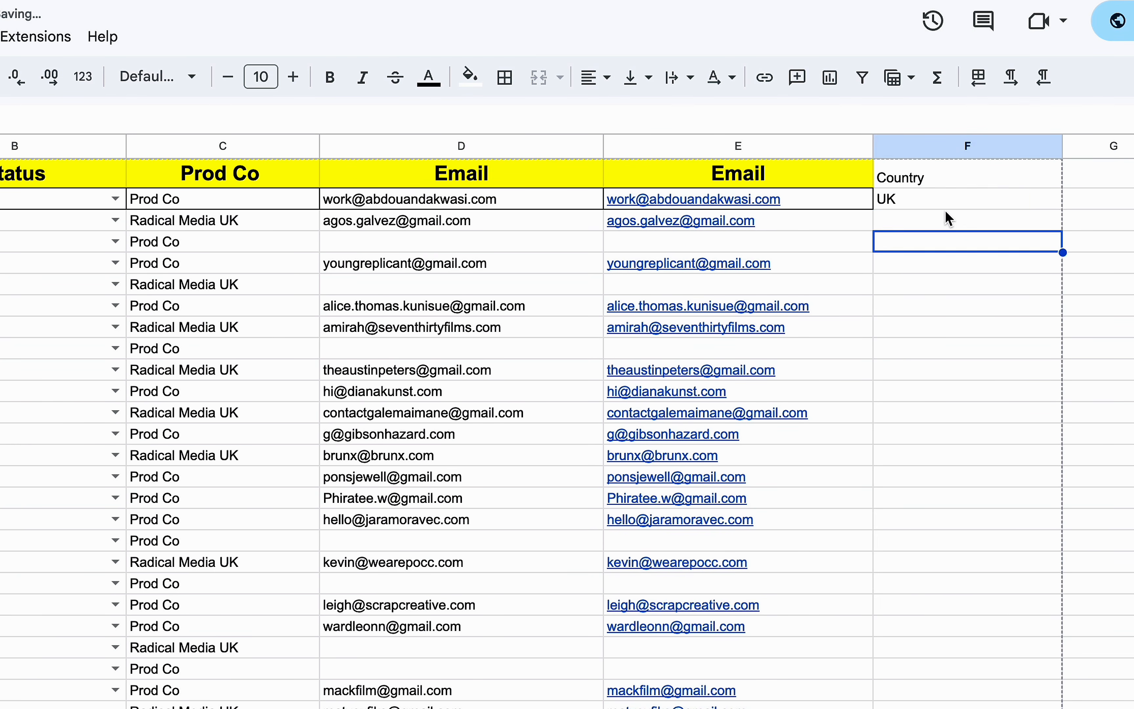
pyautogui.click(947, 203)
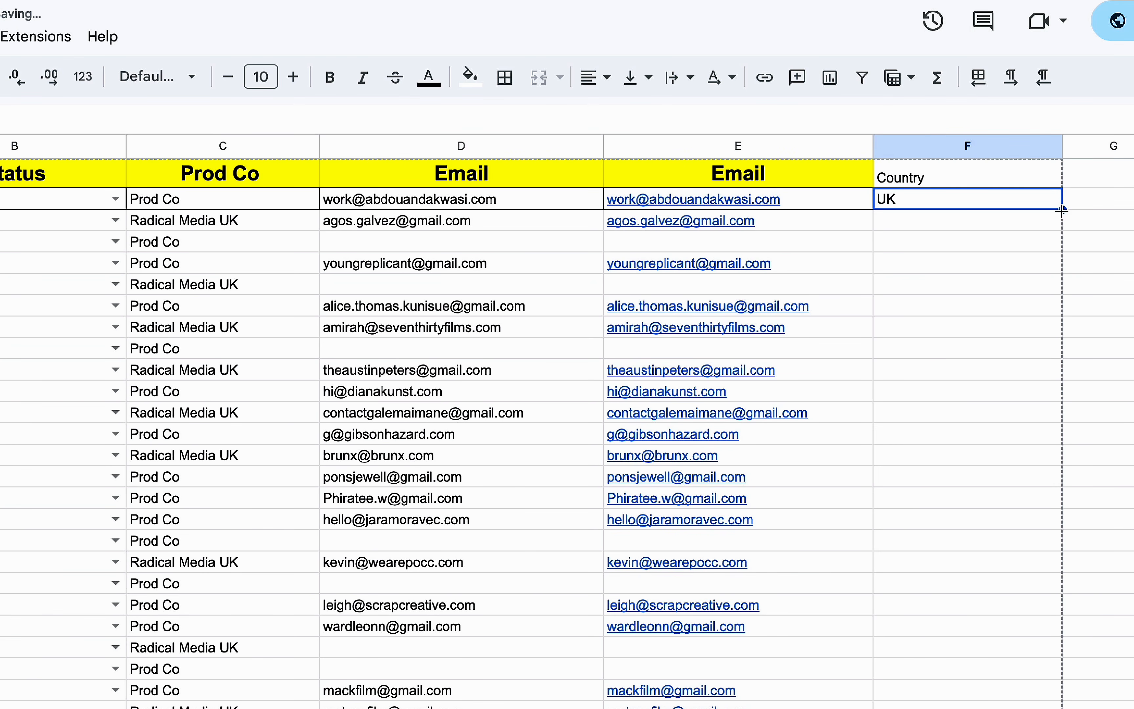
pyautogui.moveTo(1062, 209); pyautogui.dragTo(1066, 284)
# - Enter USA in F7 and fill it down the Country column to F14
pyautogui.doubleClick(941, 308)
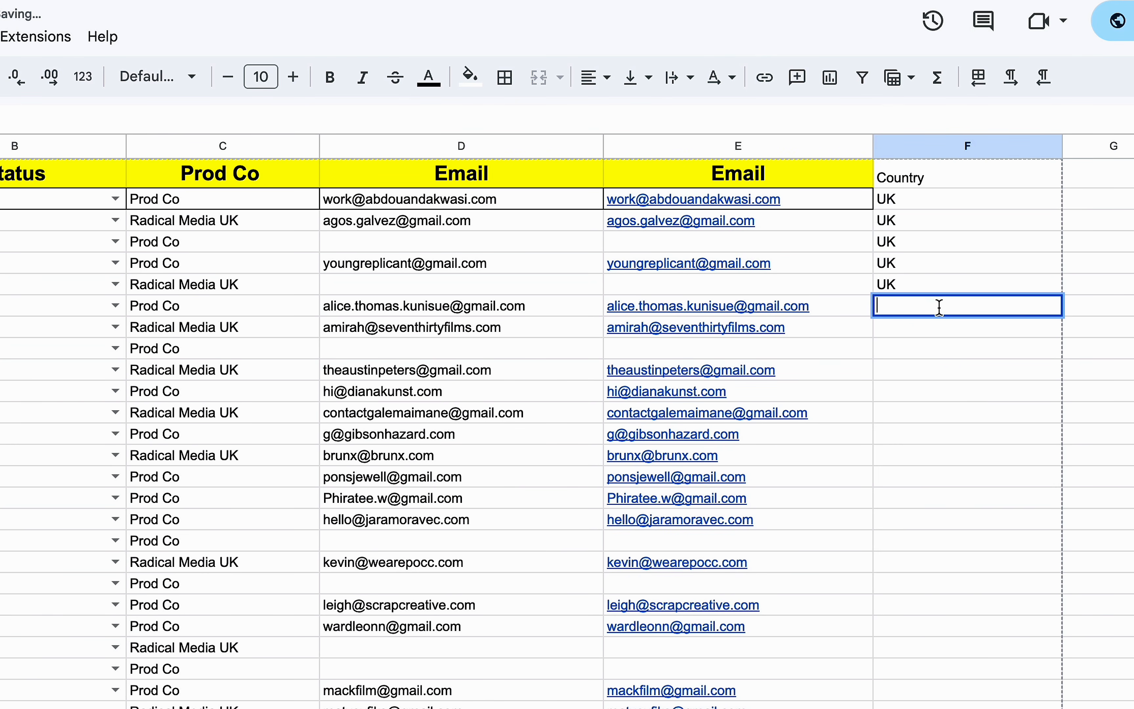
pyautogui.write('USA')
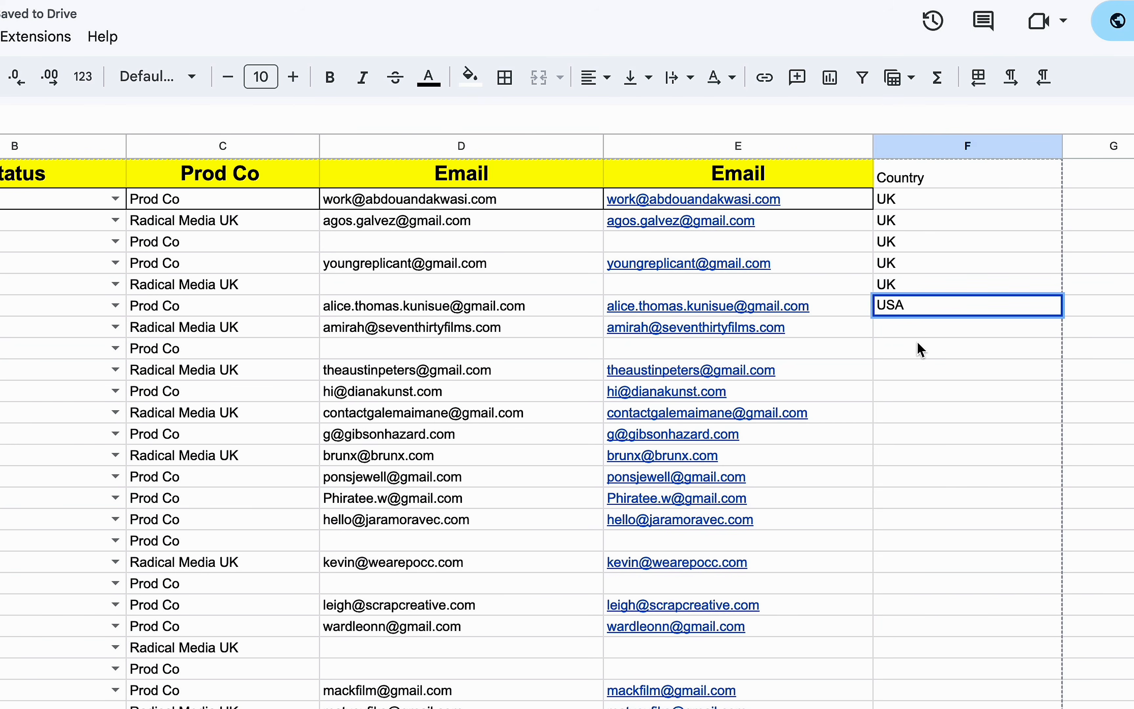
pyautogui.press('Return')
pyautogui.click(930, 314)
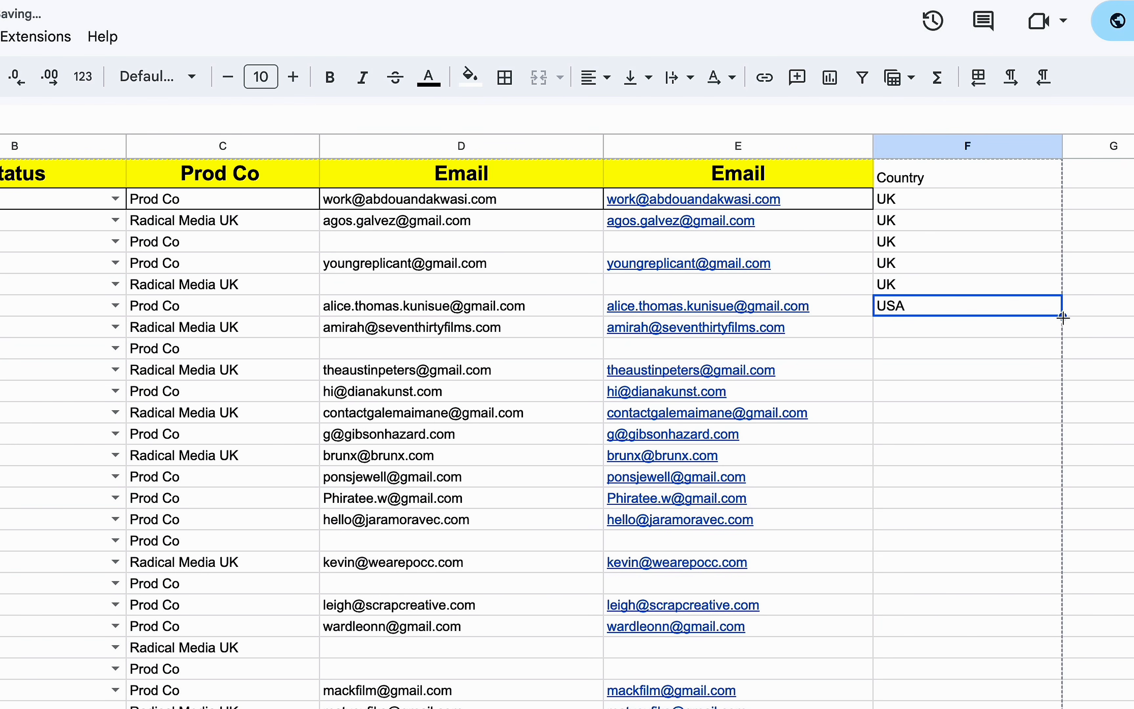
pyautogui.moveTo(1063, 317); pyautogui.dragTo(1007, 486)
# - Enter Canada in F15 and fill it down the Country column to F22
pyautogui.doubleClick(928, 477)
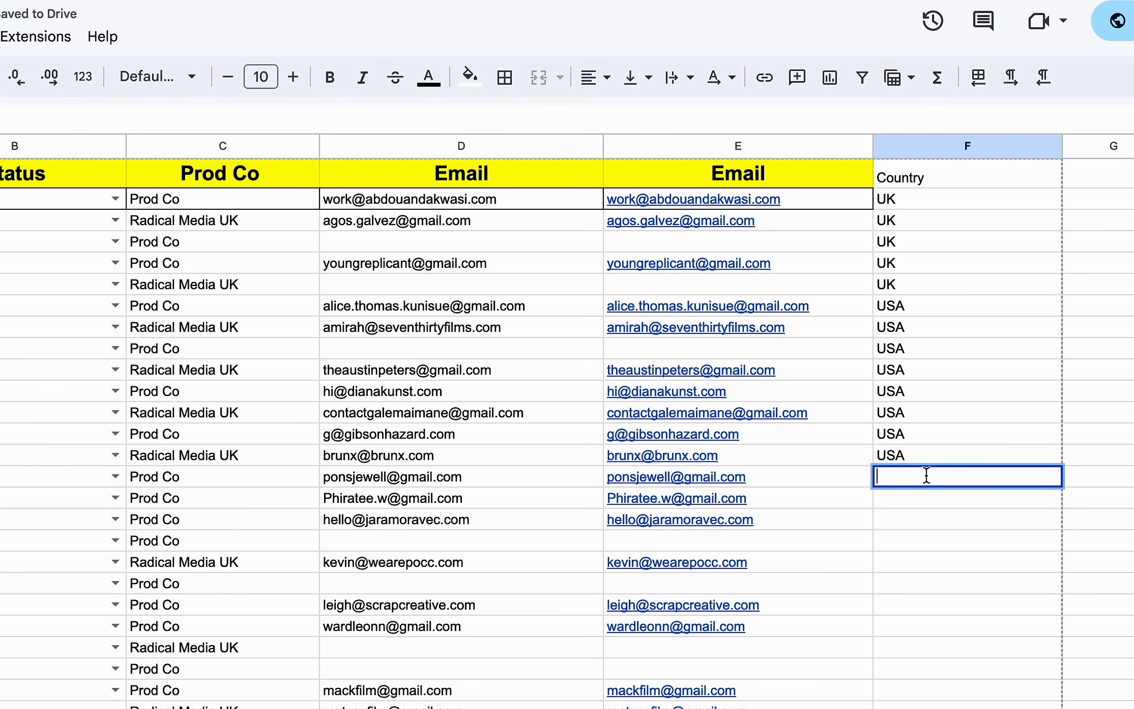
pyautogui.write('Canada')
pyautogui.click(940, 500)
pyautogui.click(965, 479)
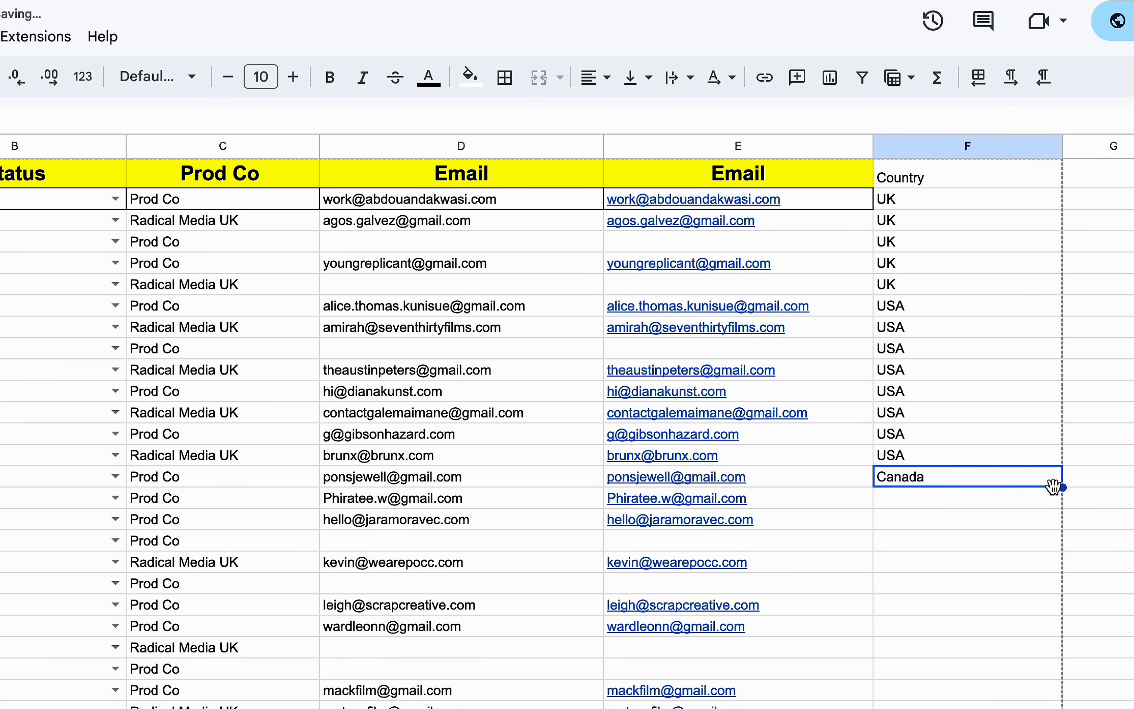
pyautogui.moveTo(1063, 488); pyautogui.dragTo(1060, 624)
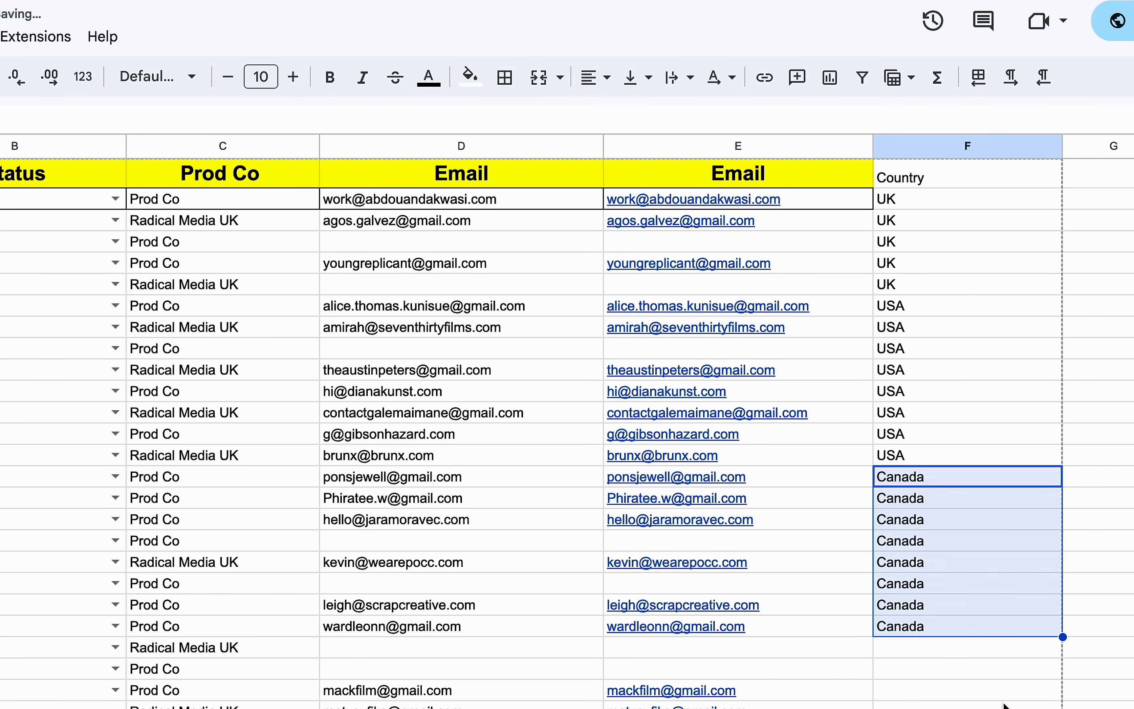
# - Enter India in F23 and fill it down to the last director row, F30
pyautogui.click(938, 650)
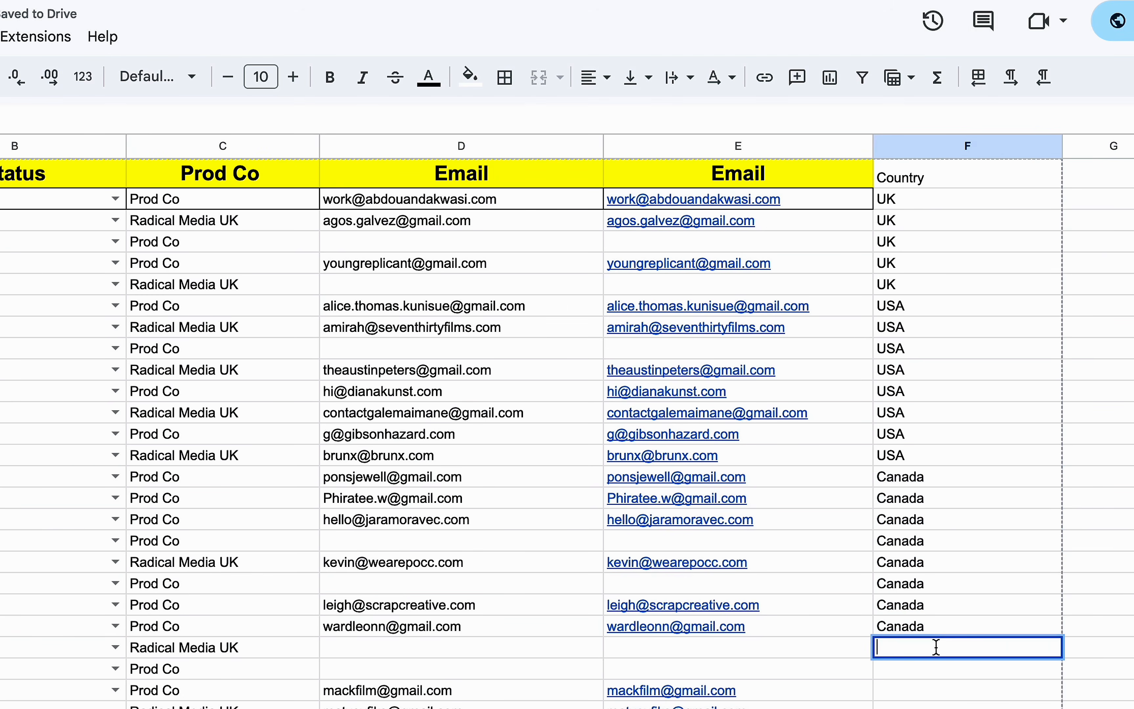
pyautogui.write('India')
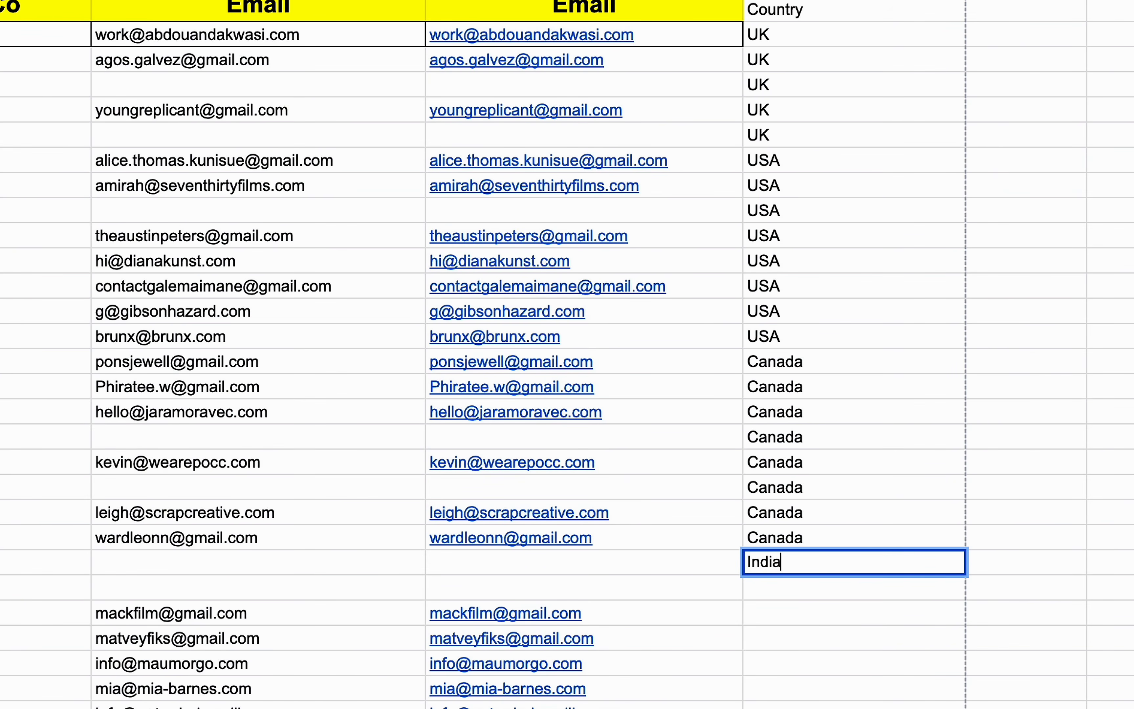
pyautogui.click(819, 614)
pyautogui.click(839, 567)
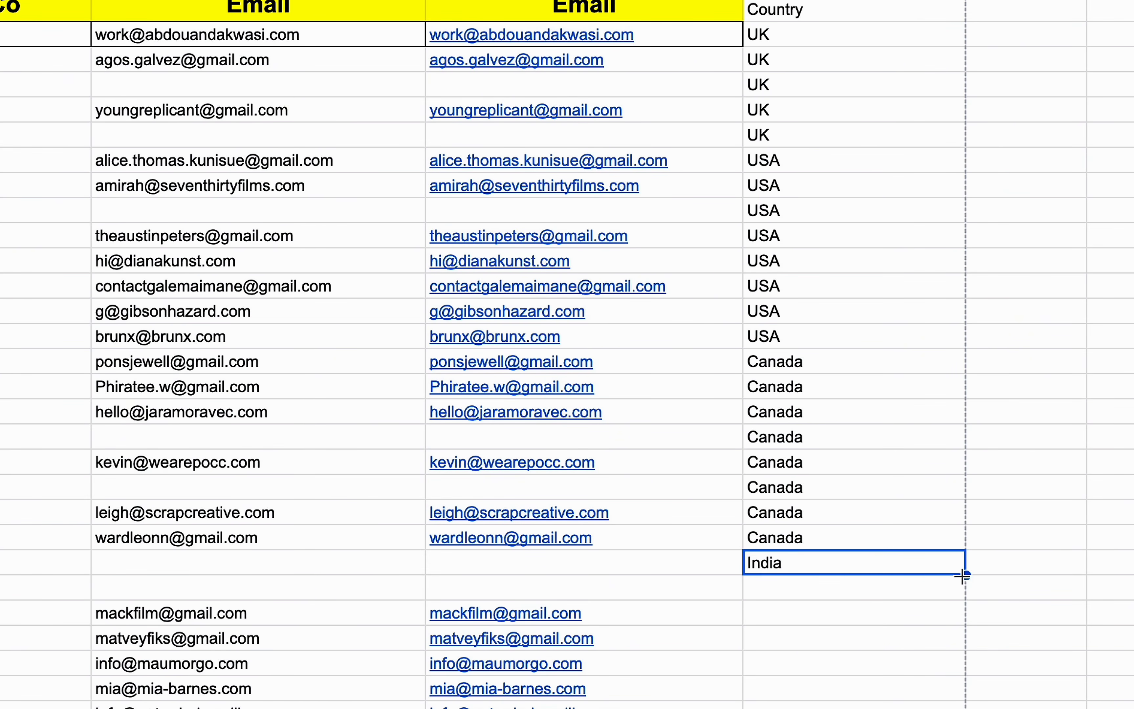
pyautogui.moveTo(965, 576); pyautogui.dragTo(958, 707)
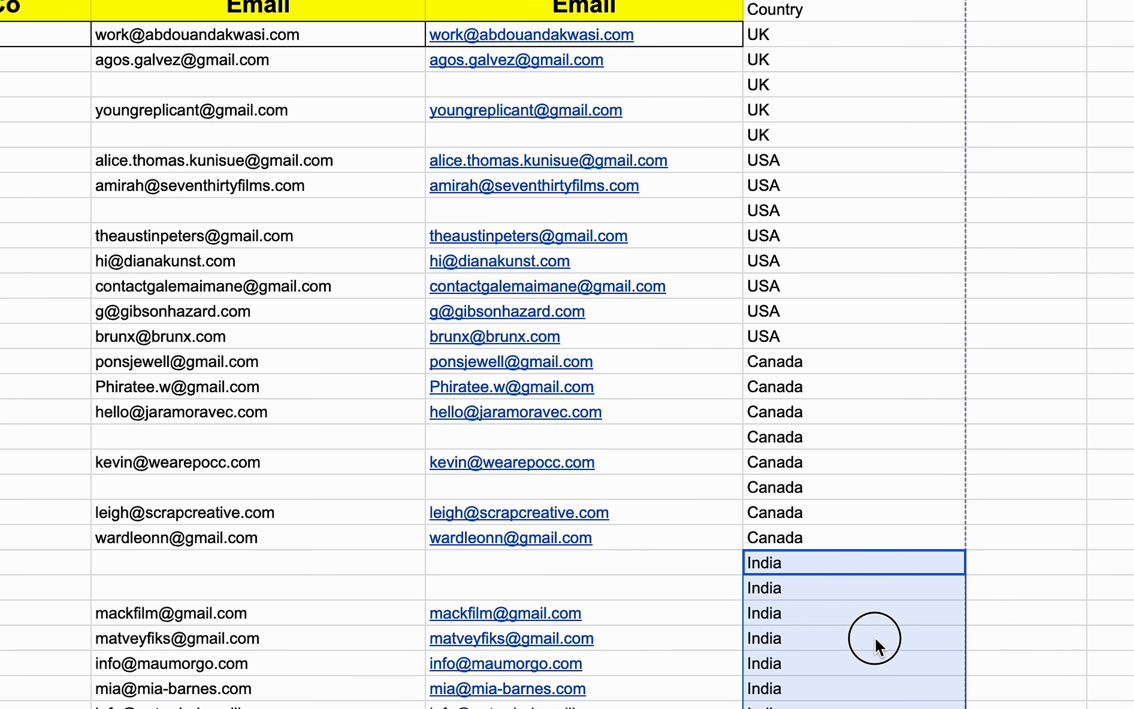
pyautogui.click(858, 642)
pyautogui.scroll(-15, 800, 612)
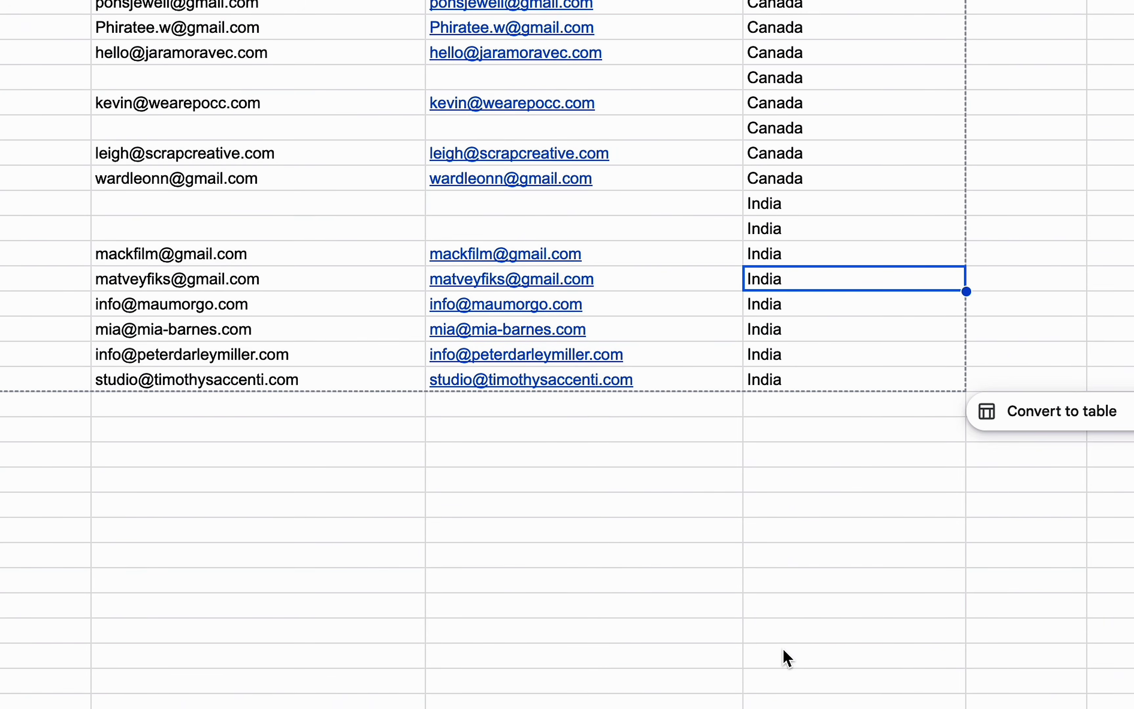
pyautogui.scroll(15, 774, 624)
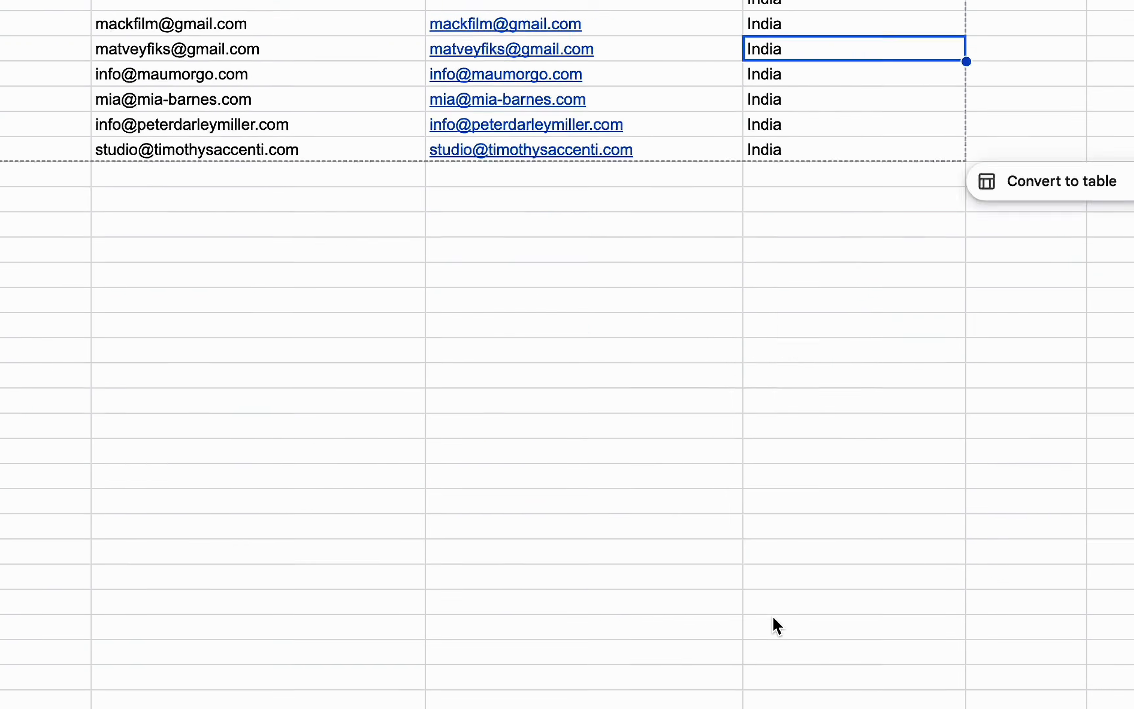
# - Copy Canada from F18 and paste it over the country in F9
pyautogui.click(807, 428)
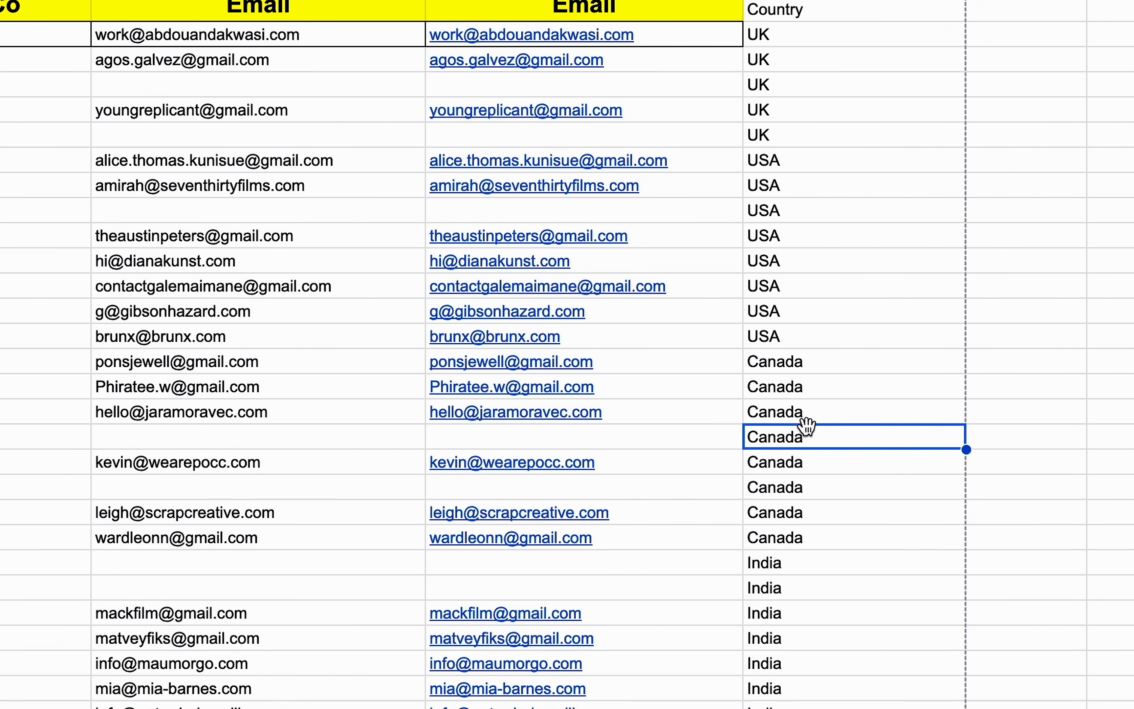
pyautogui.hotkey('ctrl', 'c')
pyautogui.click(808, 214)
pyautogui.hotkey('ctrl', 'v')
pyautogui.click(809, 287)
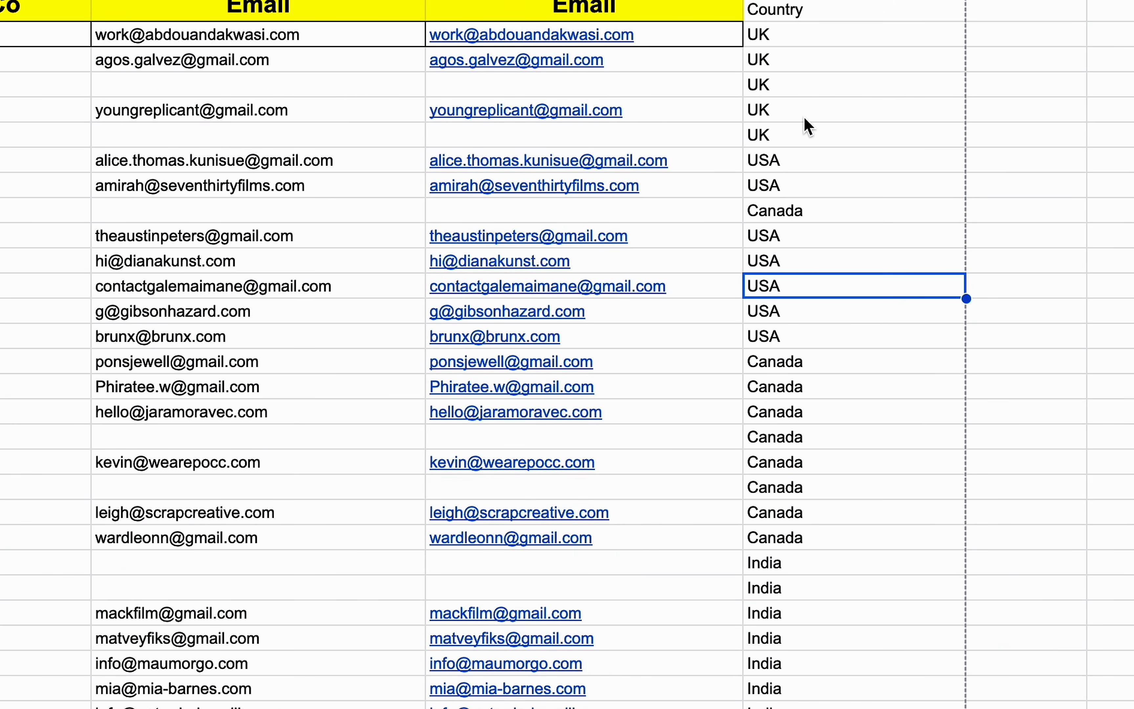
# - Copy UK from F5 and paste it over the country in F25
pyautogui.click(802, 110)
pyautogui.hotkey('ctrl', 'c')
pyautogui.click(823, 622)
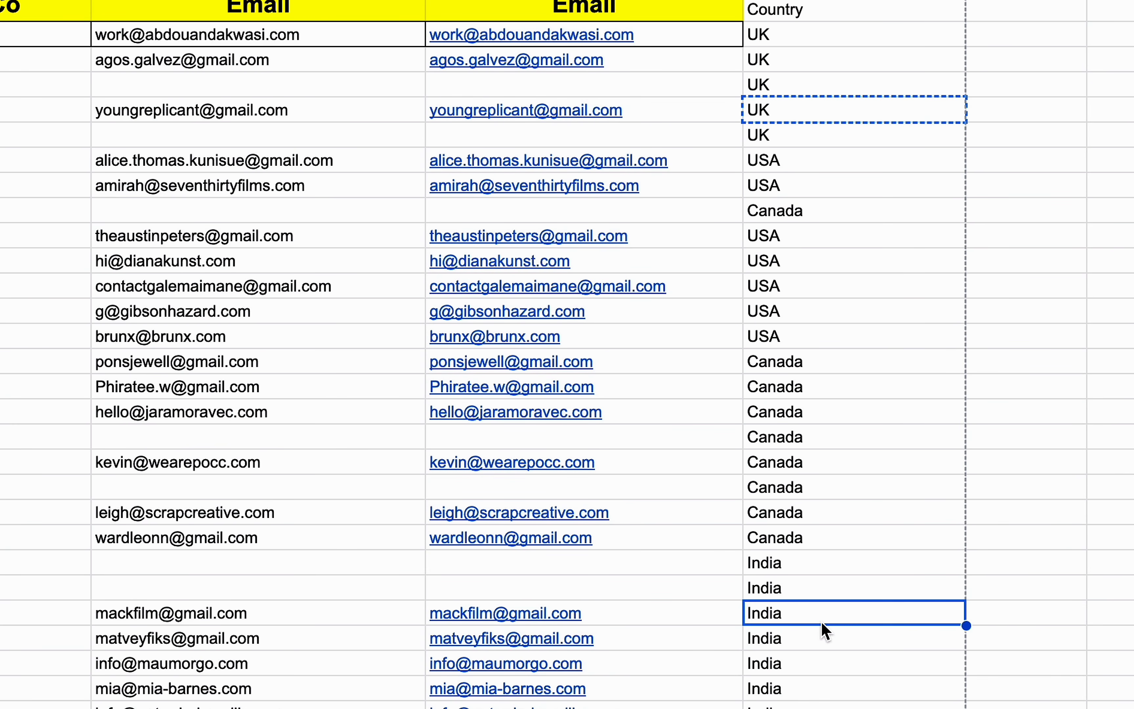
pyautogui.hotkey('ctrl', 'v')
# - Copy Canada from F17 and paste it over the country in F3
pyautogui.click(821, 412)
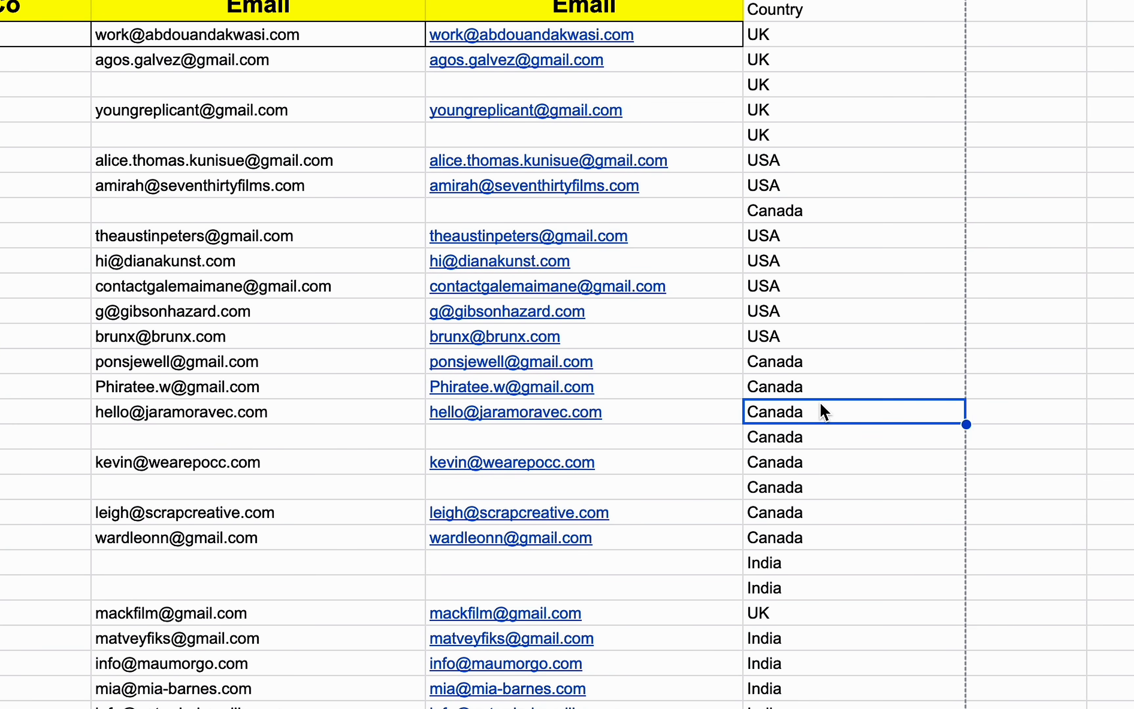
pyautogui.hotkey('ctrl', 'c')
pyautogui.click(798, 63)
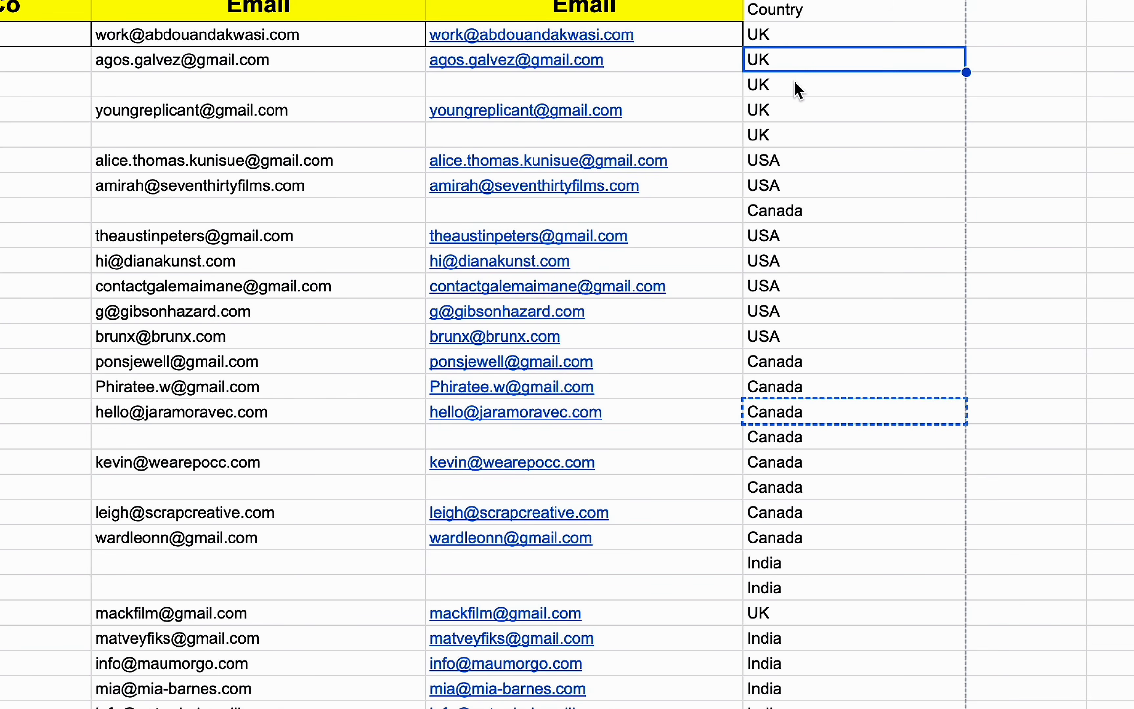
pyautogui.hotkey('ctrl', 'v')
pyautogui.click(805, 112)
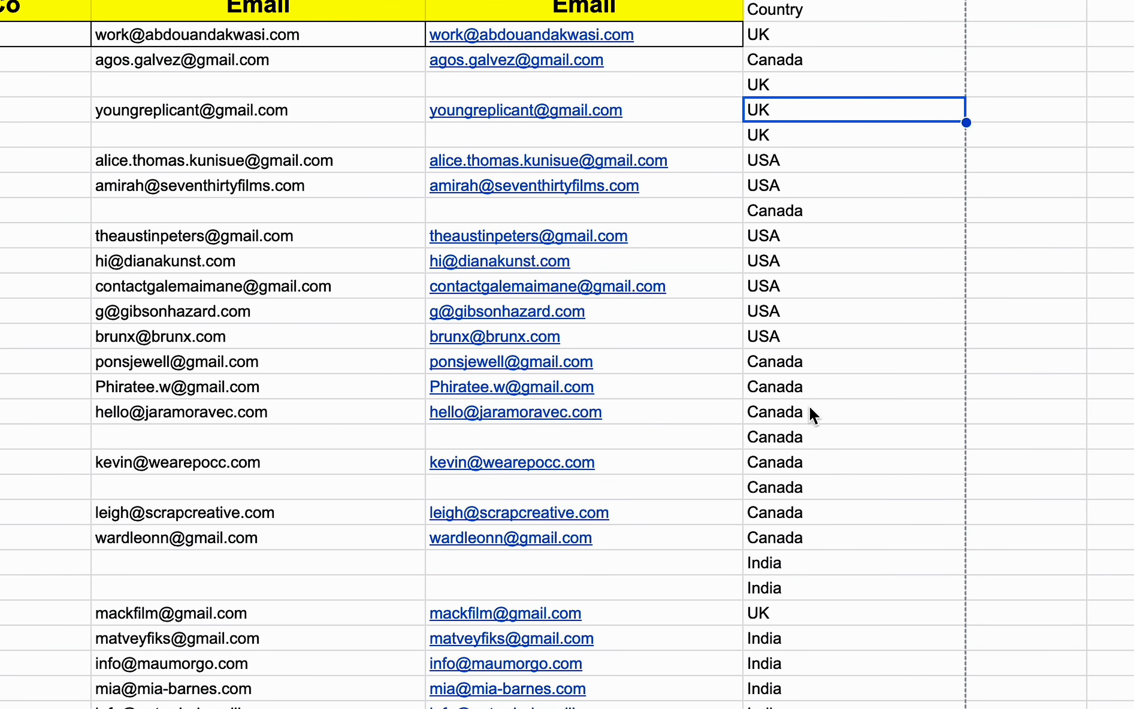
pyautogui.click(1033, 262)
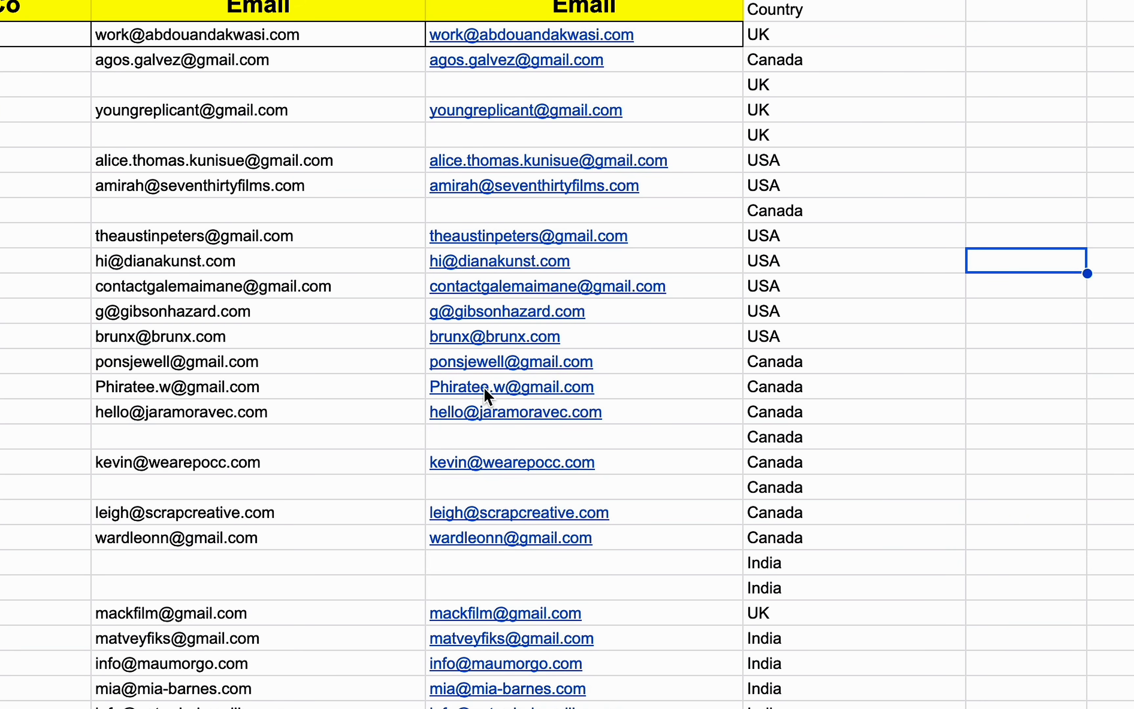
# - Sort the whole sheet by the Country column F from A to Z
pyautogui.click(820, 1)
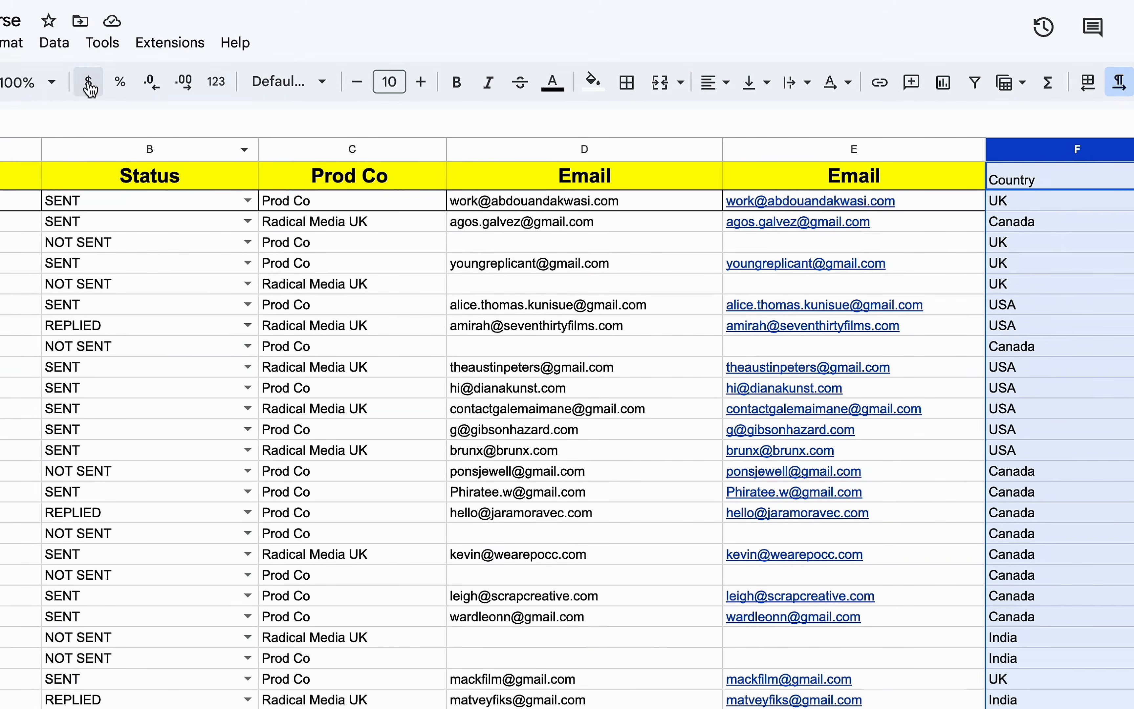
pyautogui.click(53, 42)
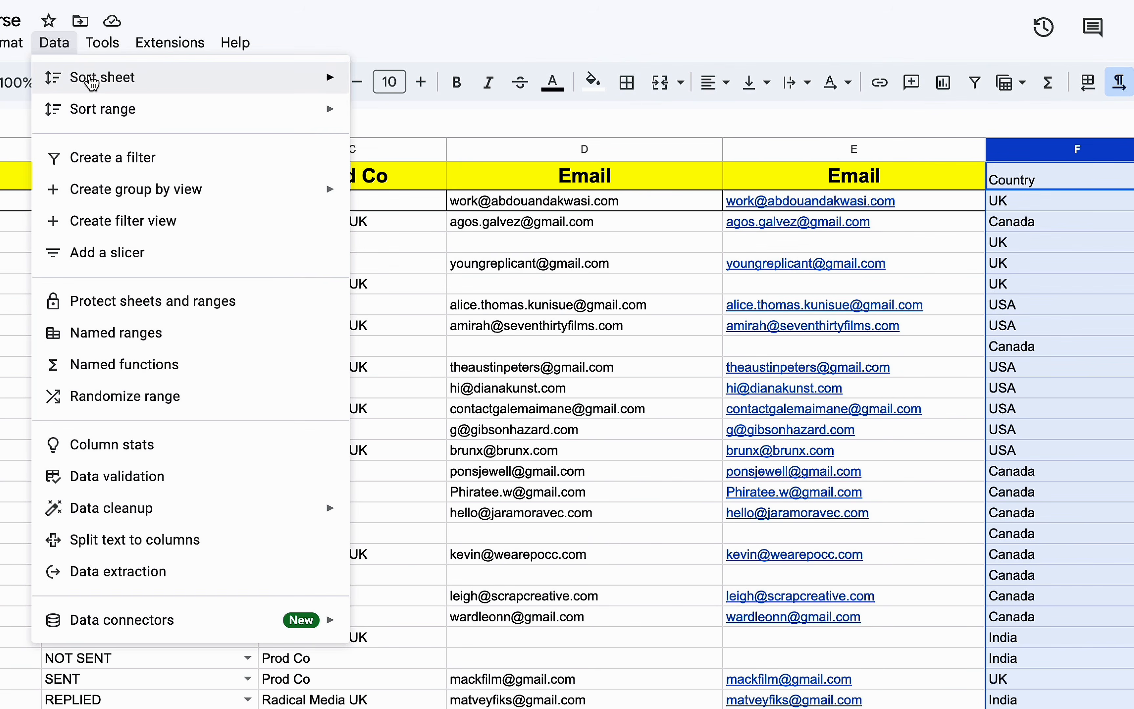
pyautogui.moveTo(114, 87)
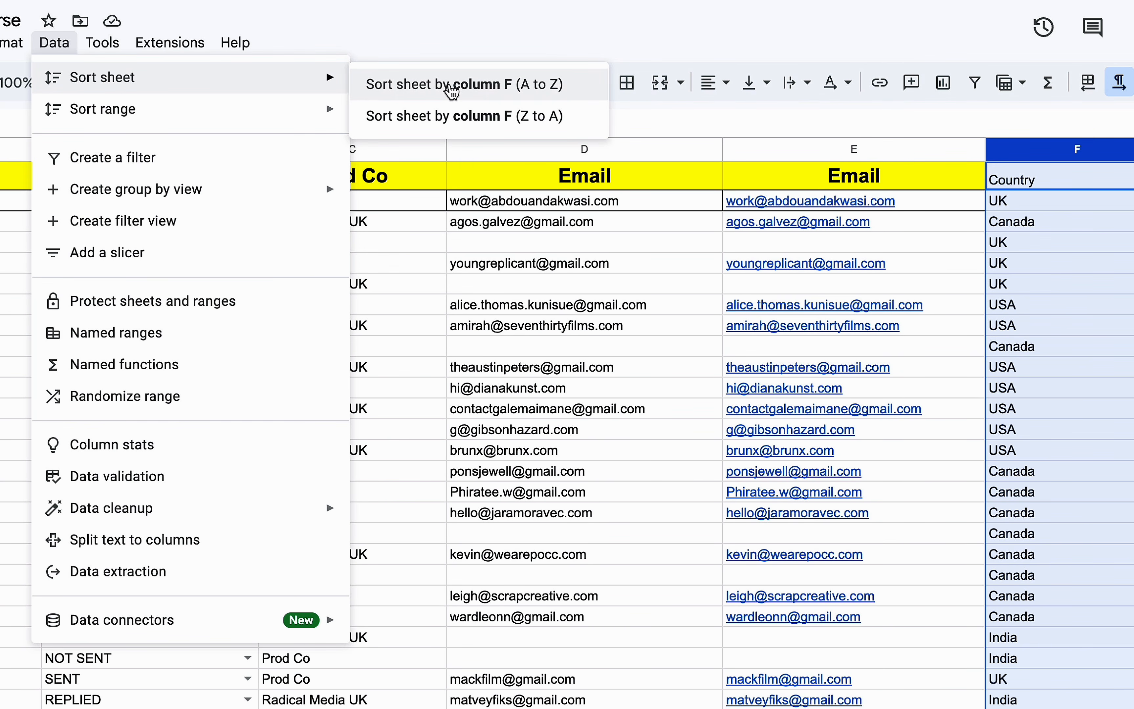
pyautogui.click(451, 90)
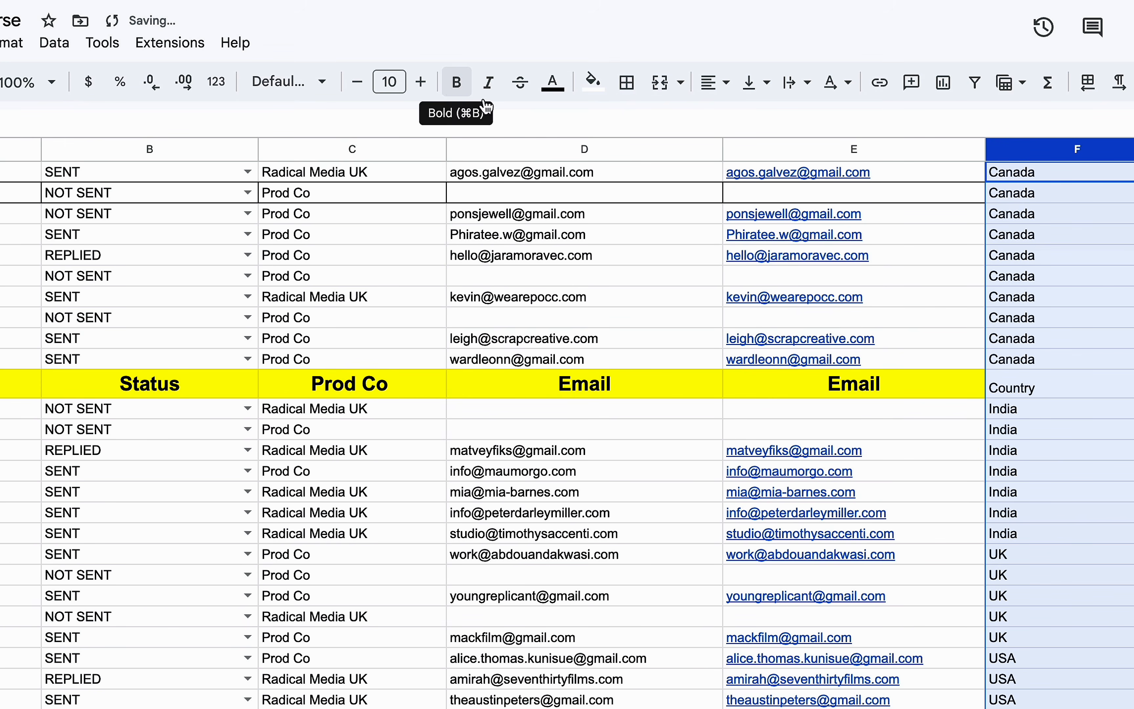
pyautogui.click(1063, 304)
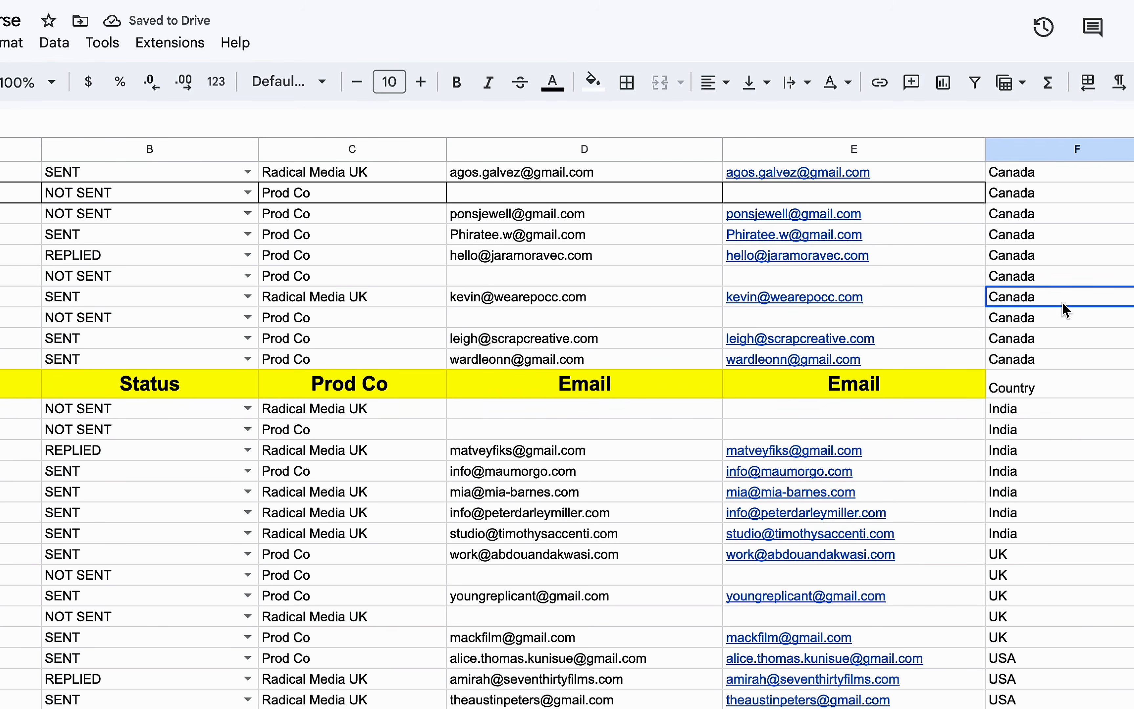
# - Insert one empty row above row 1 of the country-sorted list
pyautogui.rightClick(0, 171)
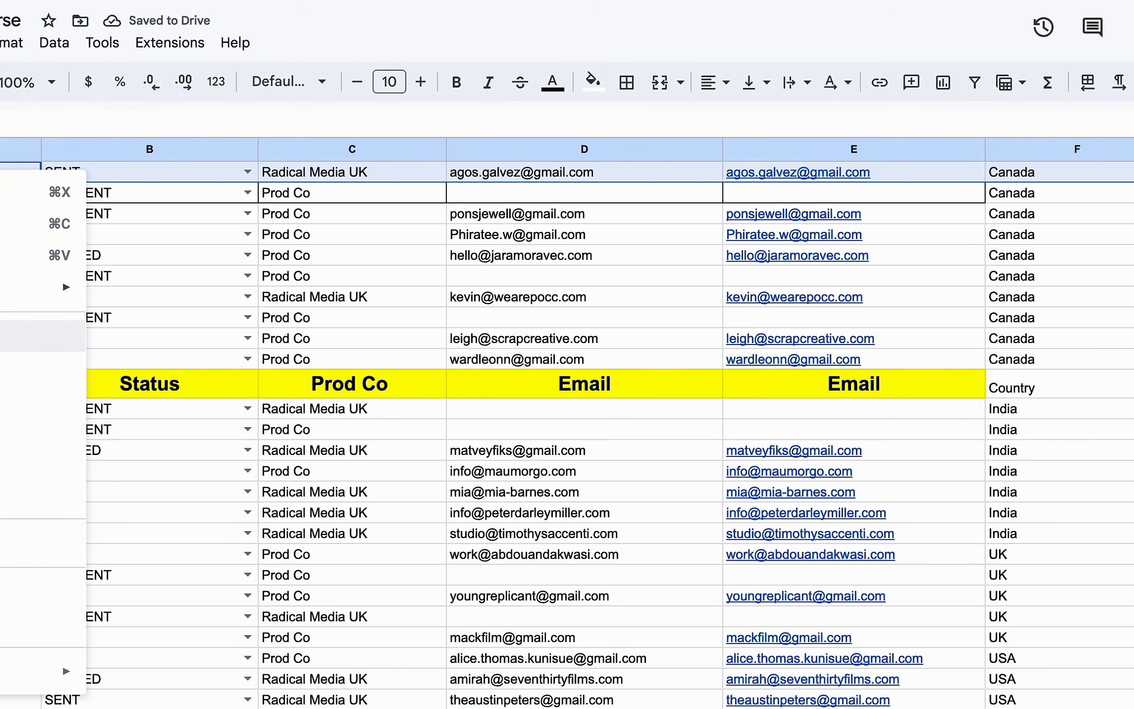
pyautogui.click(42, 336)
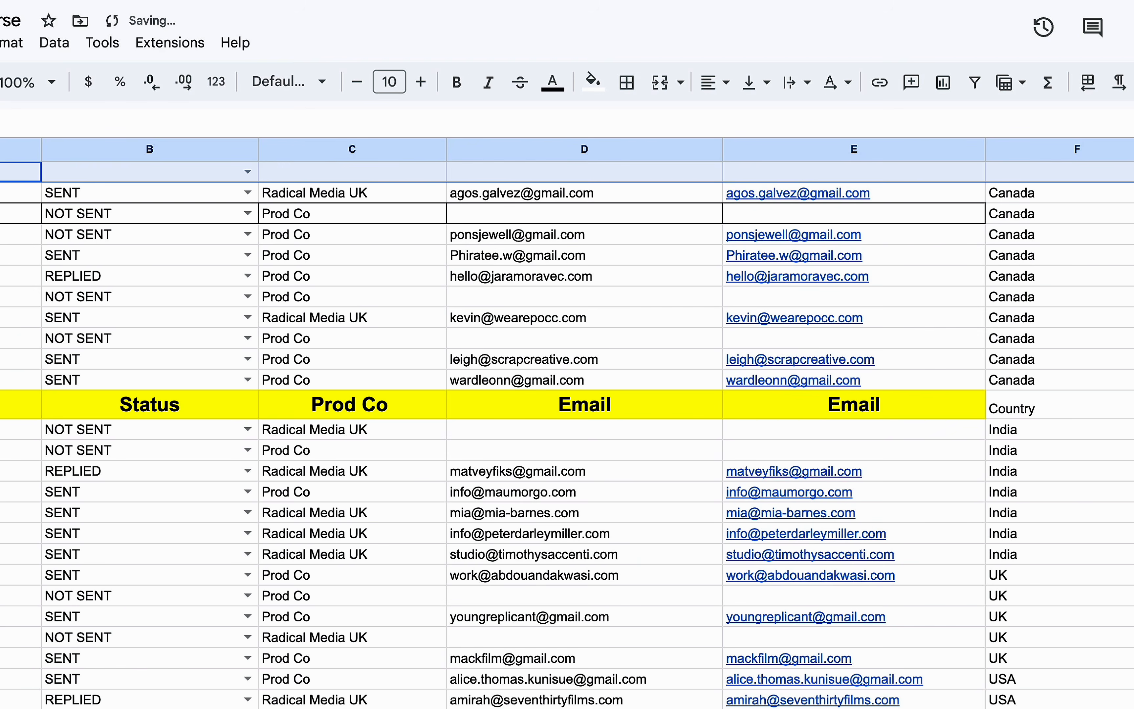
# - Cut the yellow header row from row 12 and paste it into the empty row 1
pyautogui.click(0, 404)
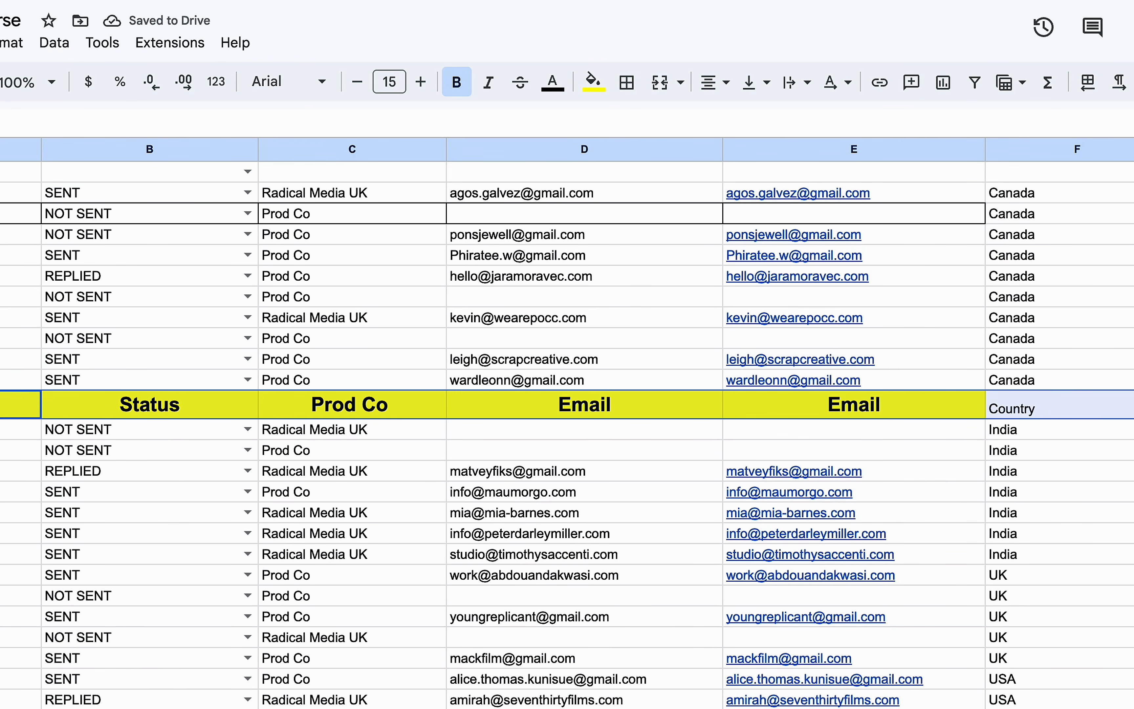
pyautogui.rightClick(0, 404)
pyautogui.click(47, 425)
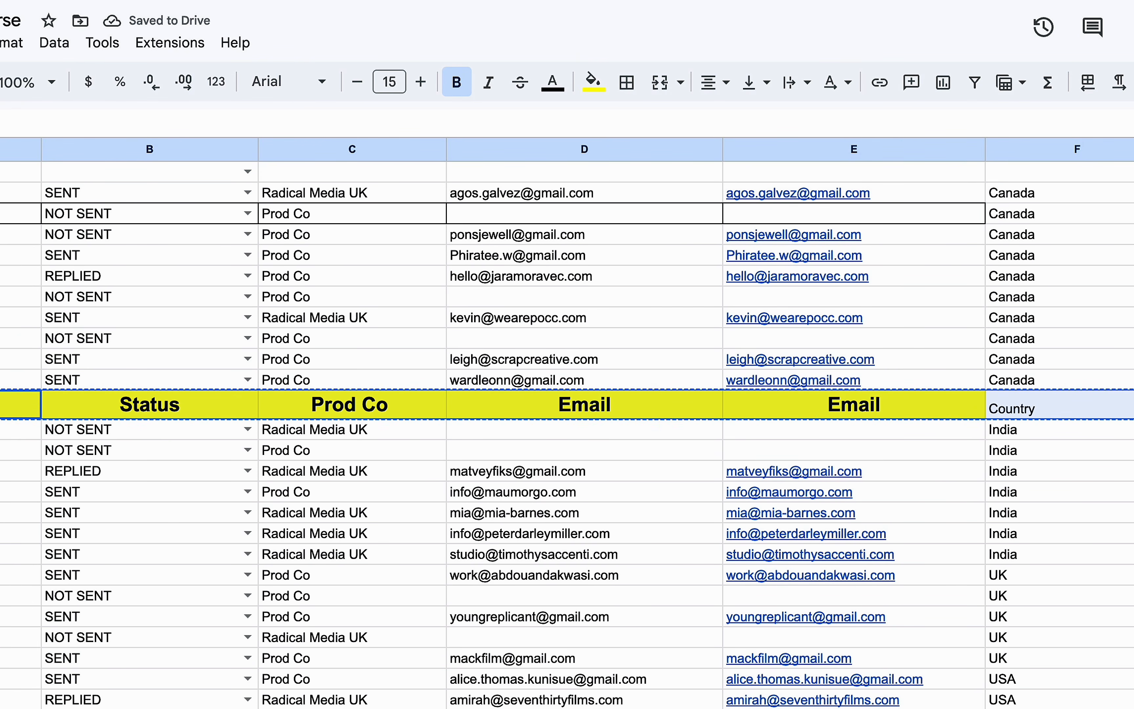
pyautogui.rightClick(1, 172)
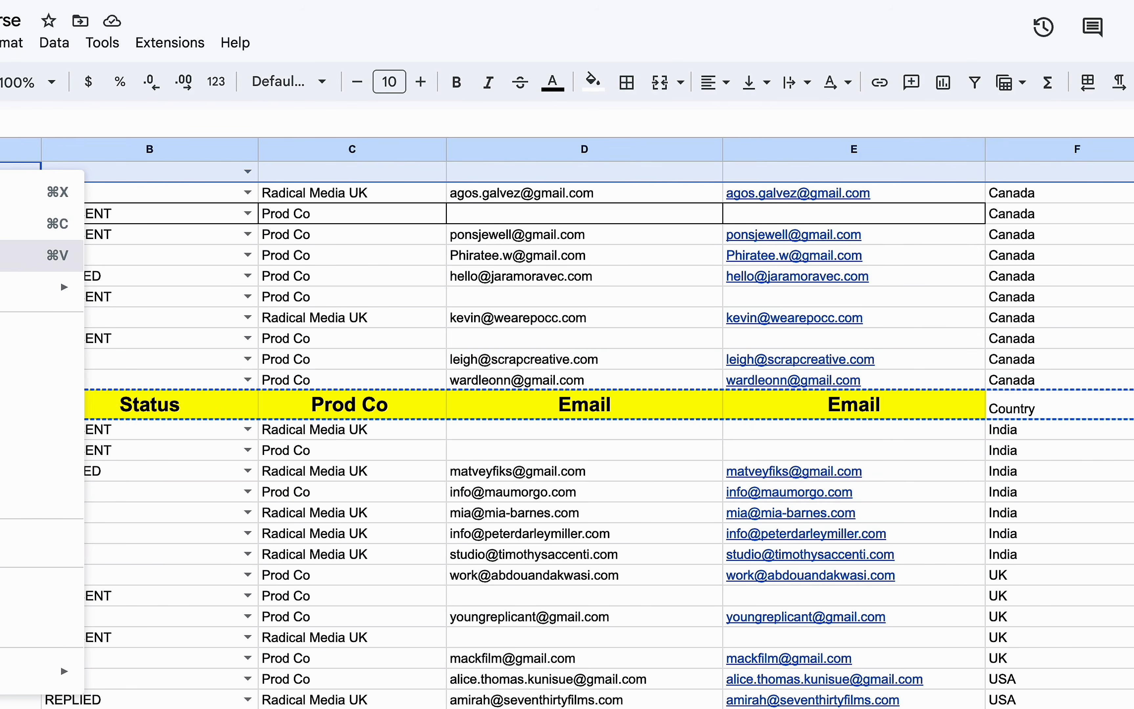
pyautogui.click(5, 255)
# - Delete the emptied row 12 between the Canada and India entries
pyautogui.rightClick(2, 408)
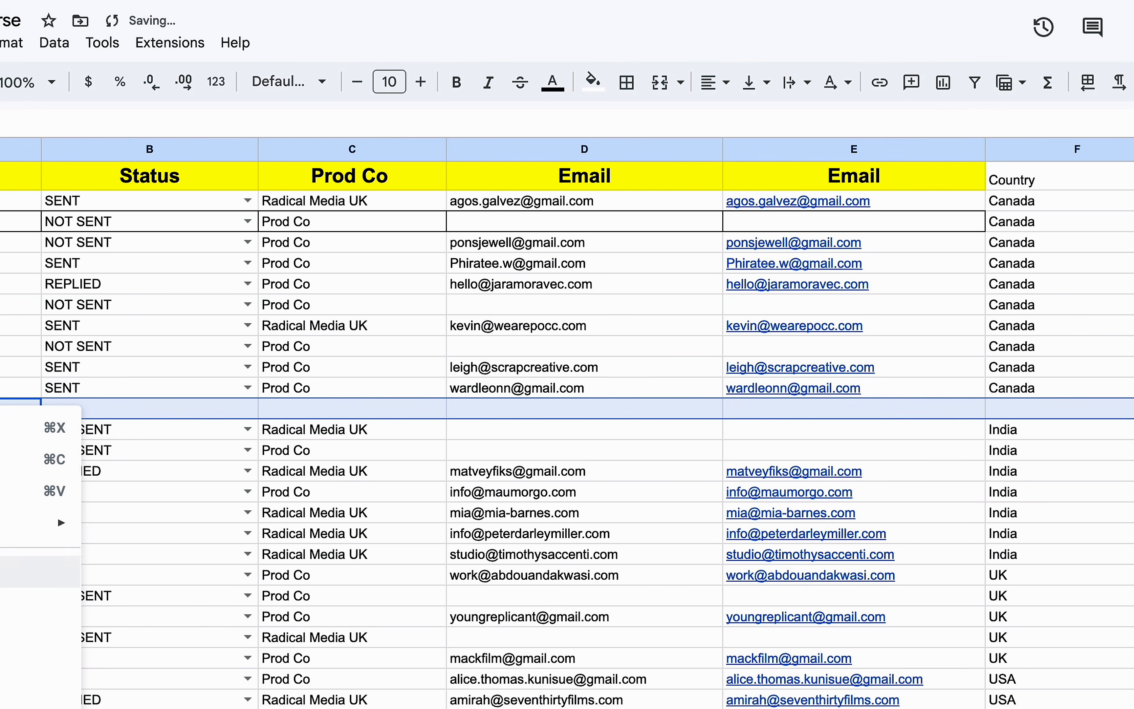
pyautogui.click(47, 635)
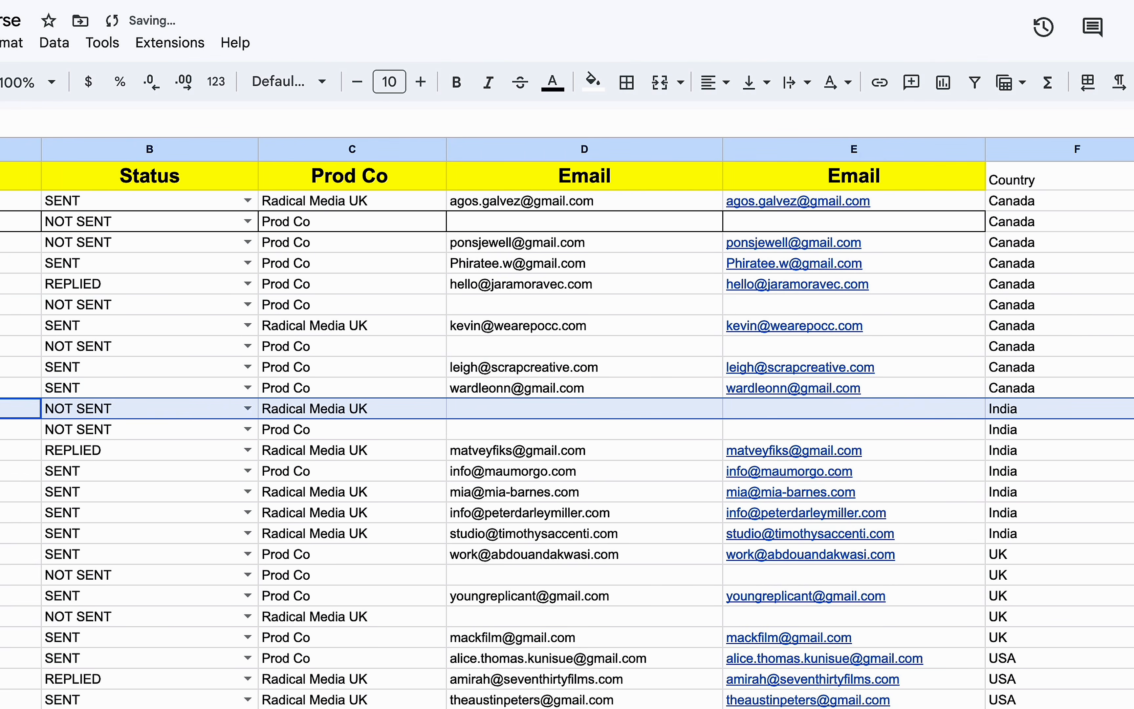
pyautogui.click(356, 329)
# - Review the Country column's sorted groups, from Canada through India and UK to USA
pyautogui.click(1041, 189)
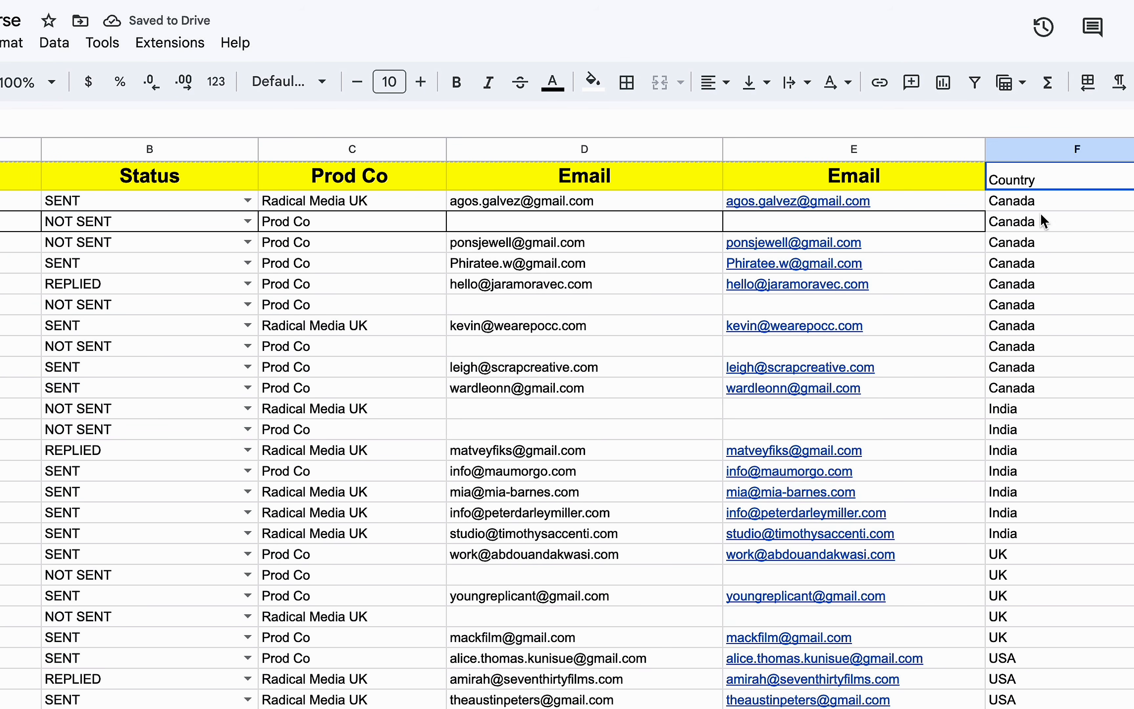
pyautogui.click(1055, 201)
pyautogui.moveTo(1060, 205); pyautogui.dragTo(1056, 392)
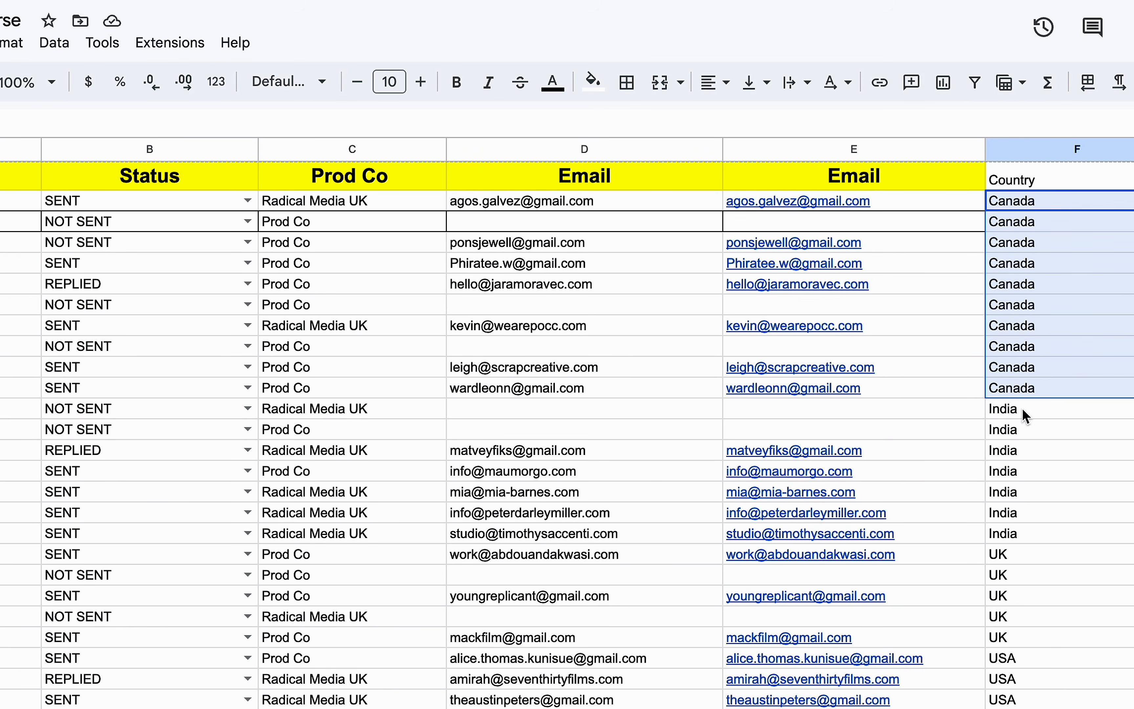
pyautogui.moveTo(1028, 411); pyautogui.dragTo(1035, 707)
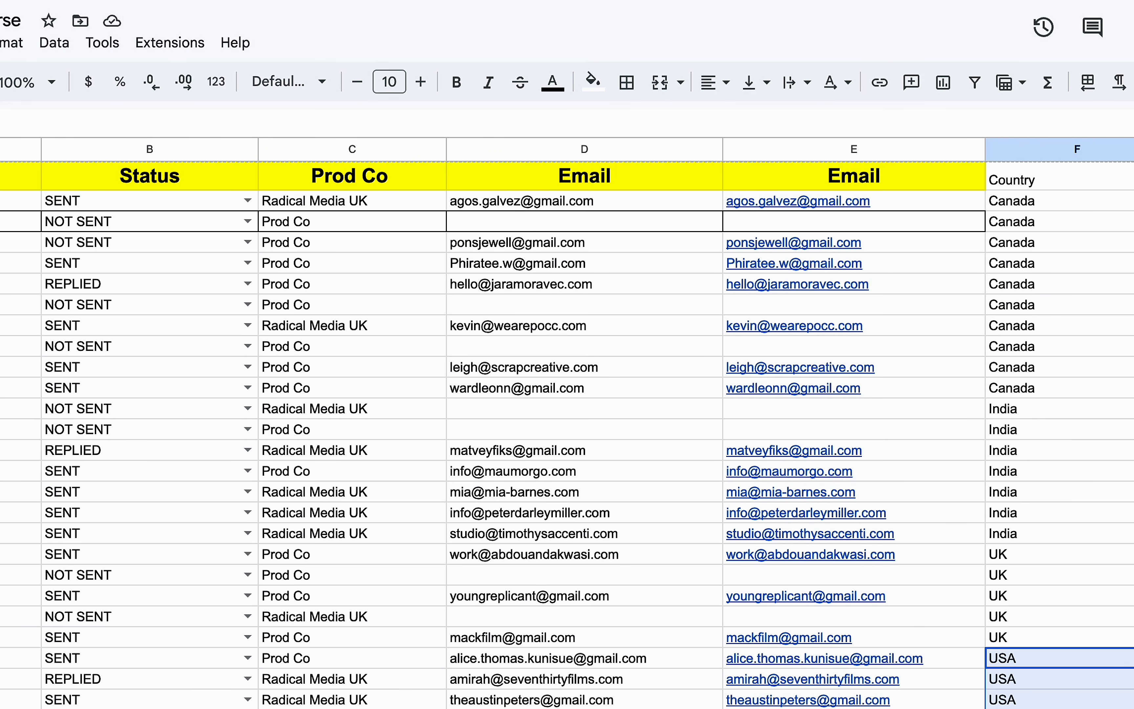
pyautogui.click(37, 373)
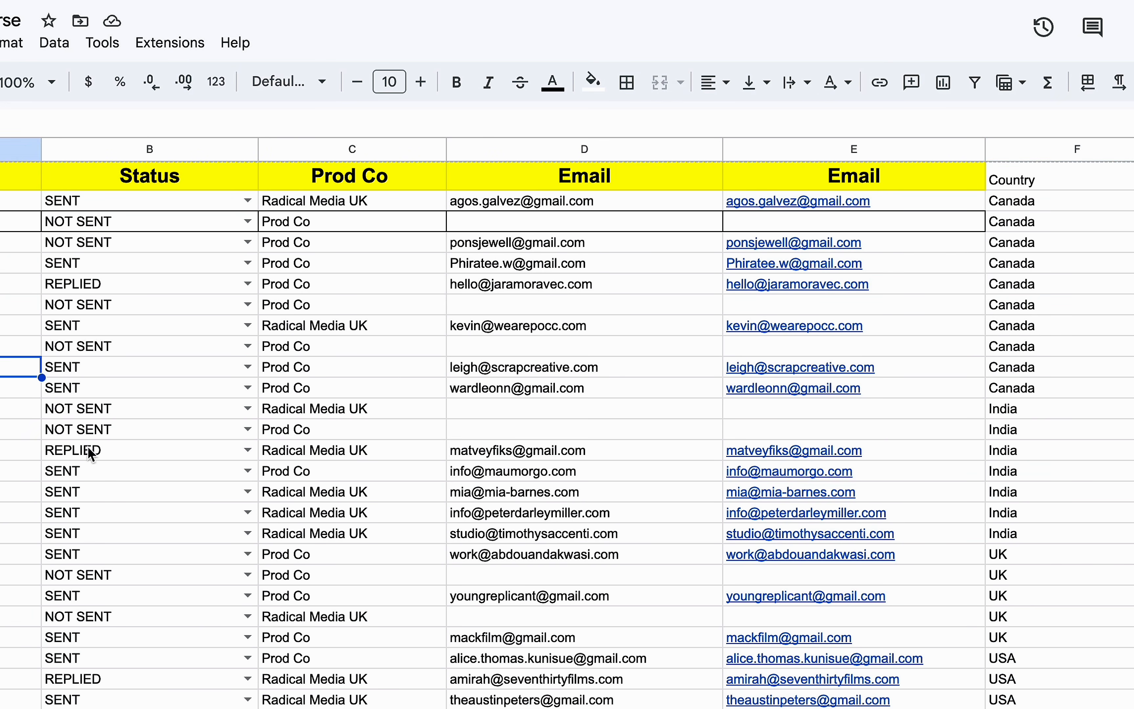
pyautogui.click(53, 47)
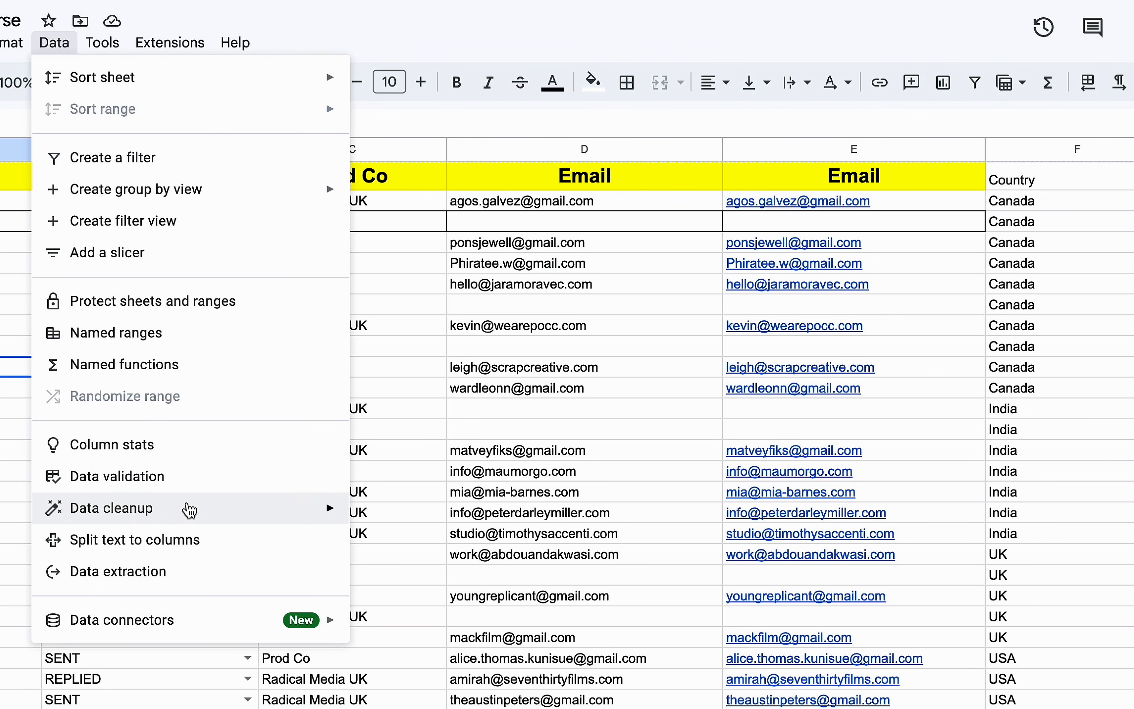
pyautogui.moveTo(210, 506)
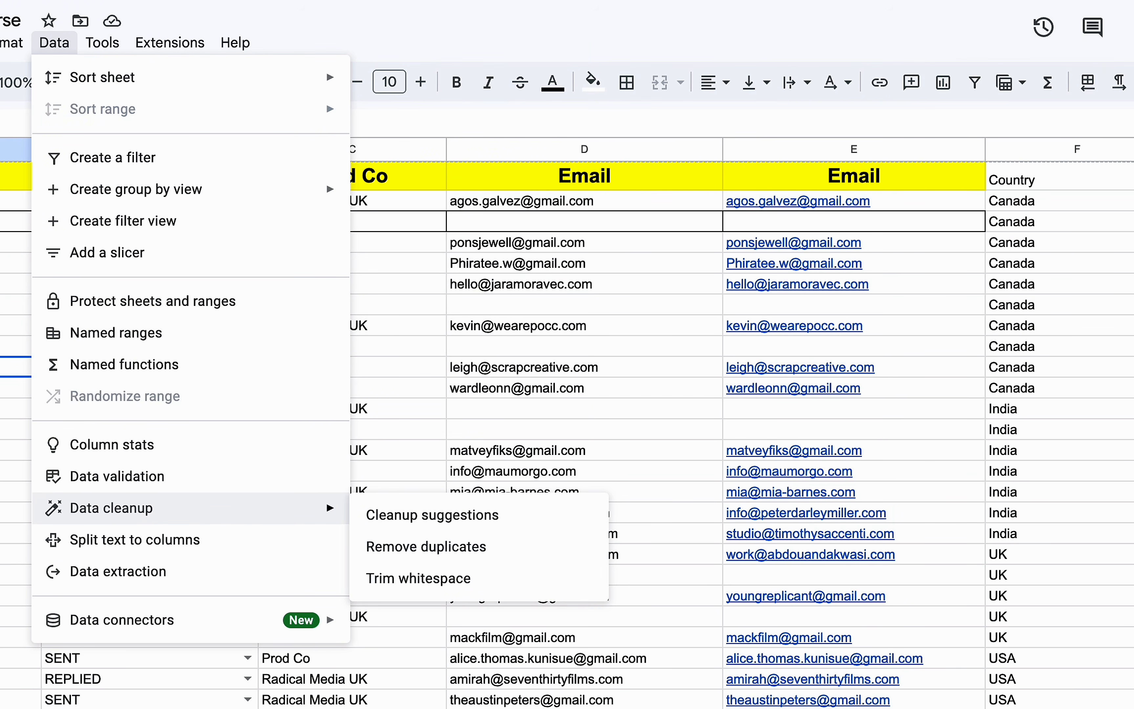
pyautogui.click(584, 707)
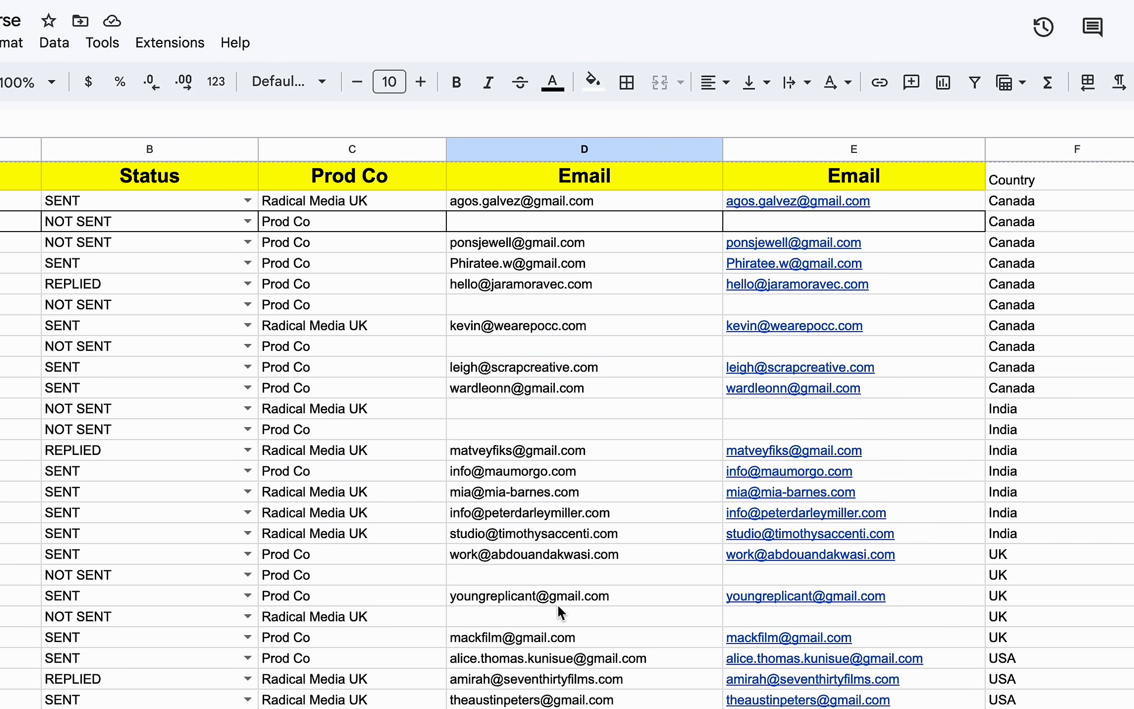
# - Check the Email column D through the whole list for rows with a missing email address
pyautogui.hscroll(1, 554, 614)
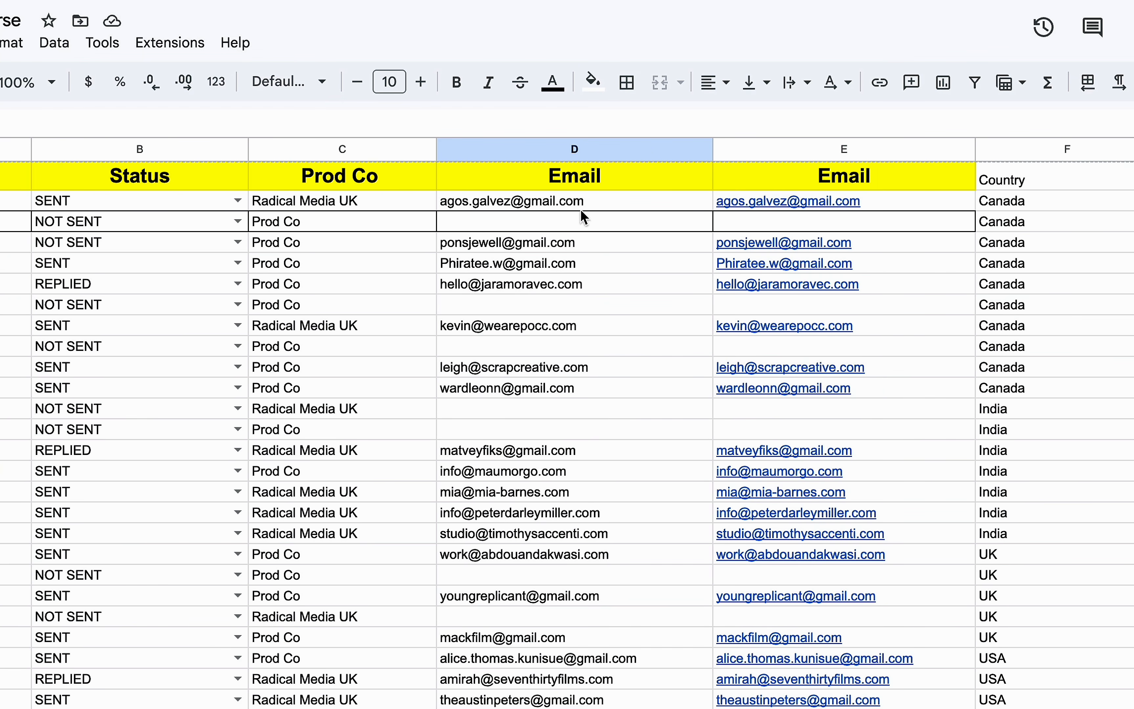
pyautogui.click(564, 223)
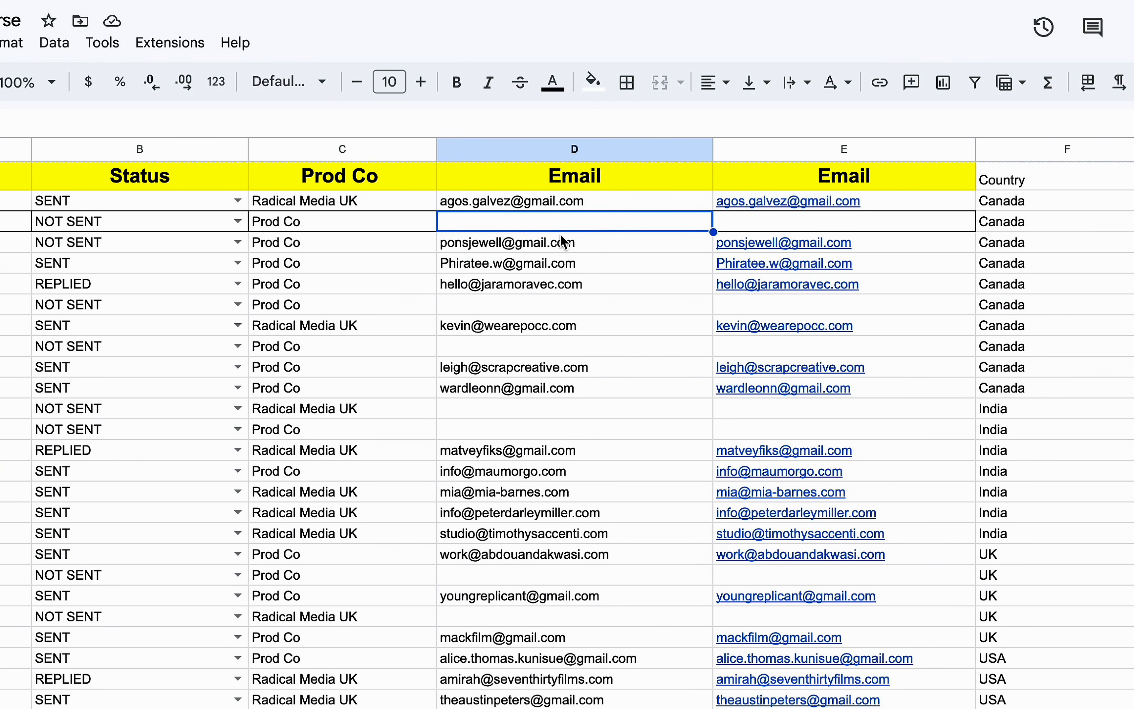
pyautogui.click(545, 308)
pyautogui.click(568, 350)
pyautogui.click(553, 415)
pyautogui.click(553, 434)
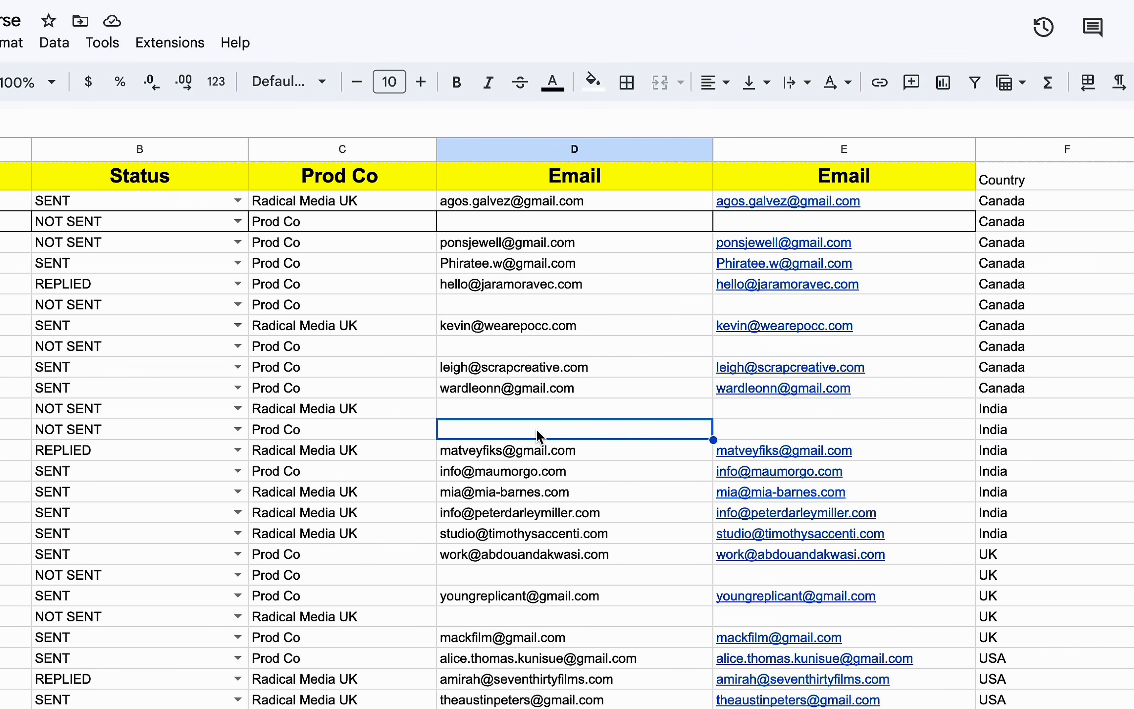
pyautogui.scroll(-5, 551, 685)
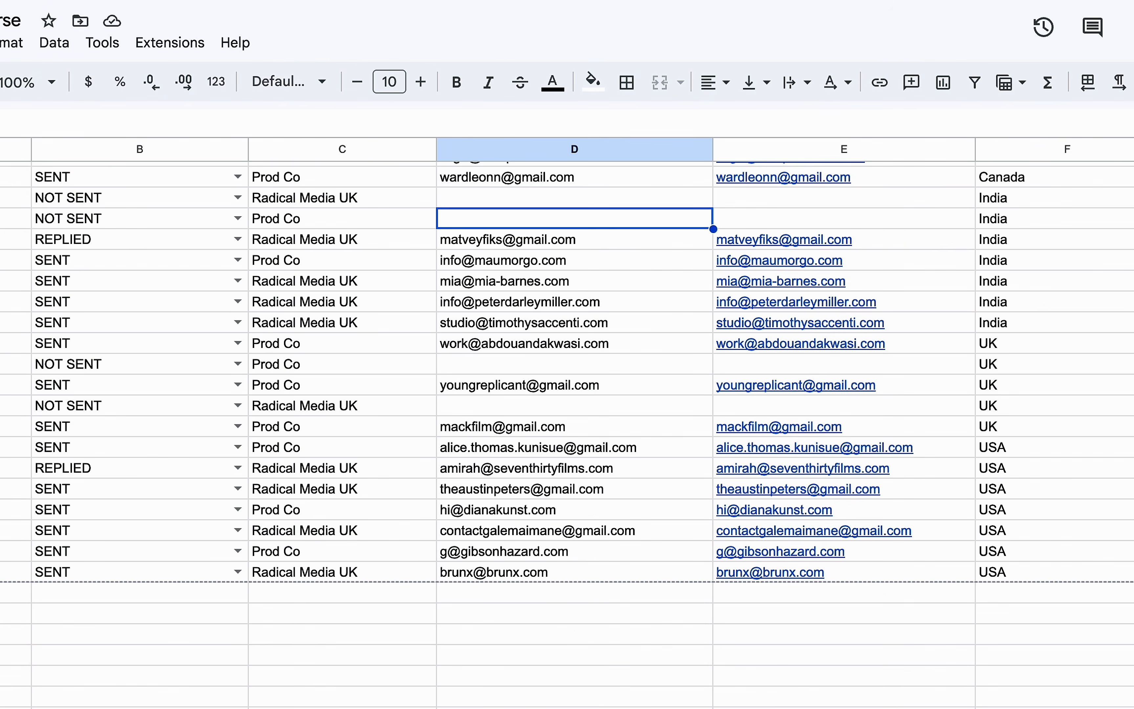
pyautogui.scroll(5, 551, 422)
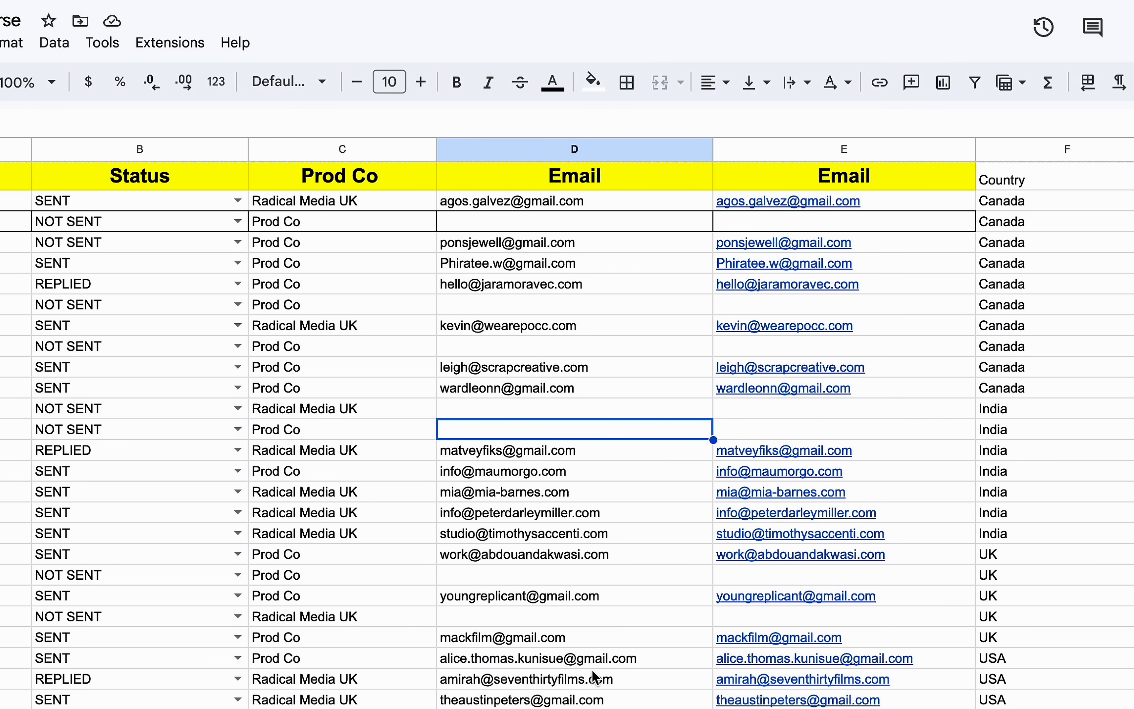
pyautogui.scroll(-5, 594, 678)
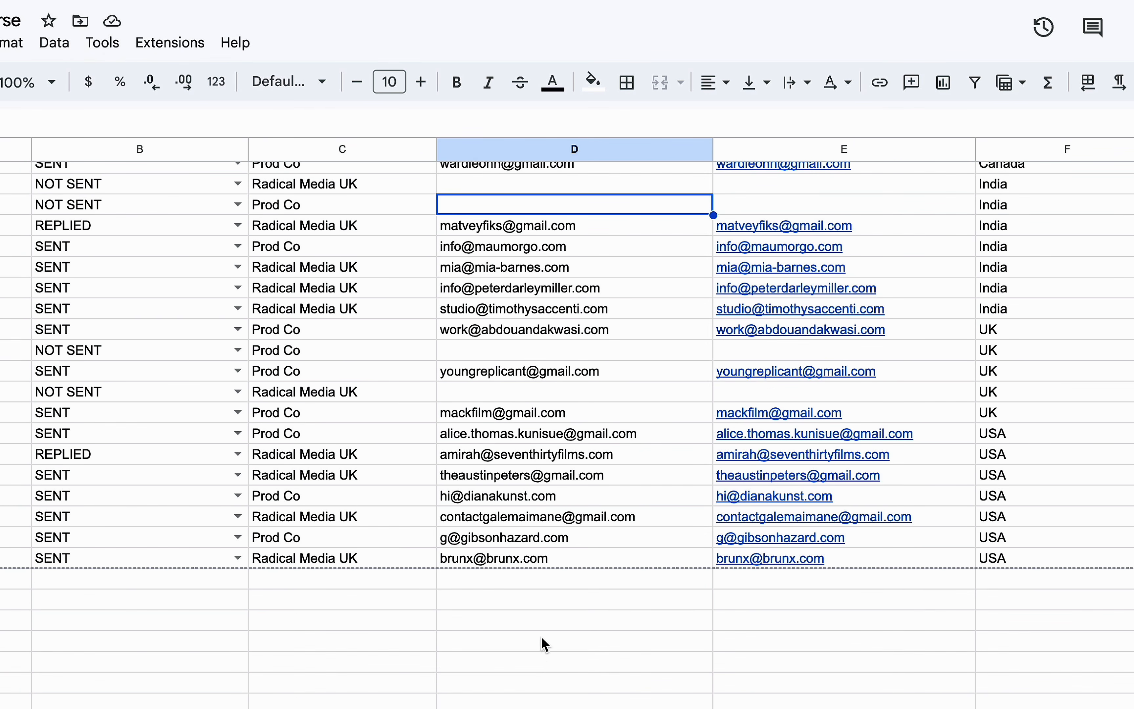
pyautogui.scroll(5, 546, 641)
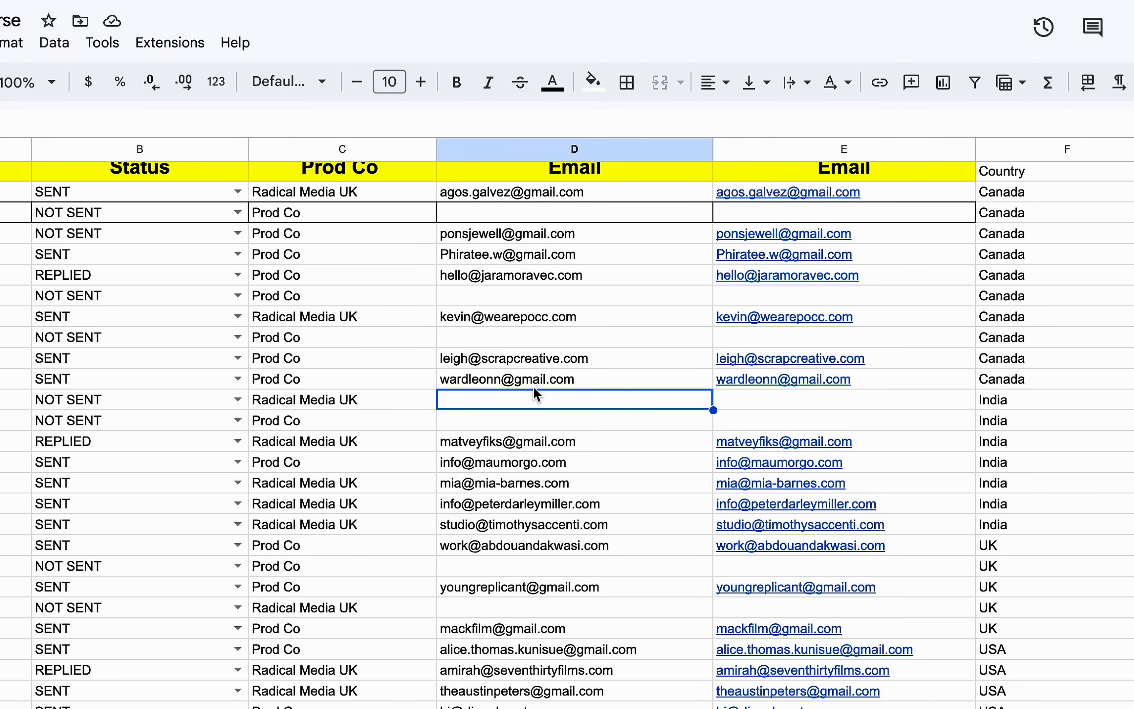
# - Delete row 9, a Canada entry without an email, and undo the deletion
pyautogui.click(527, 340)
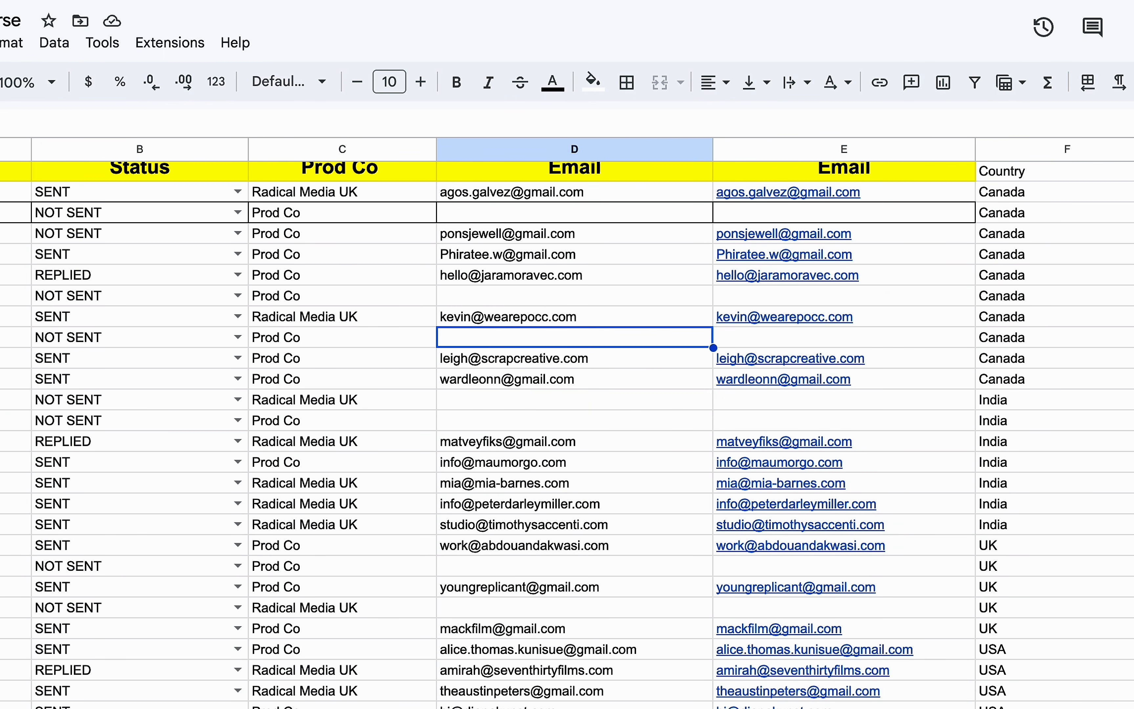
pyautogui.rightClick(14, 337)
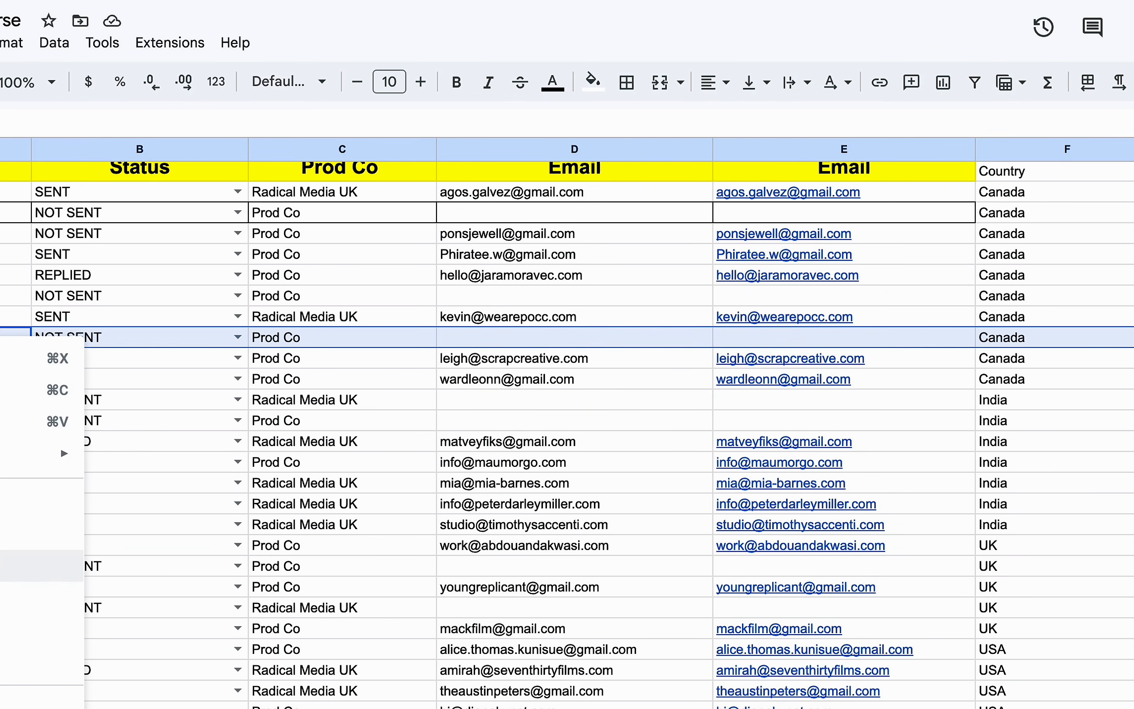
pyautogui.click(43, 567)
pyautogui.click(482, 397)
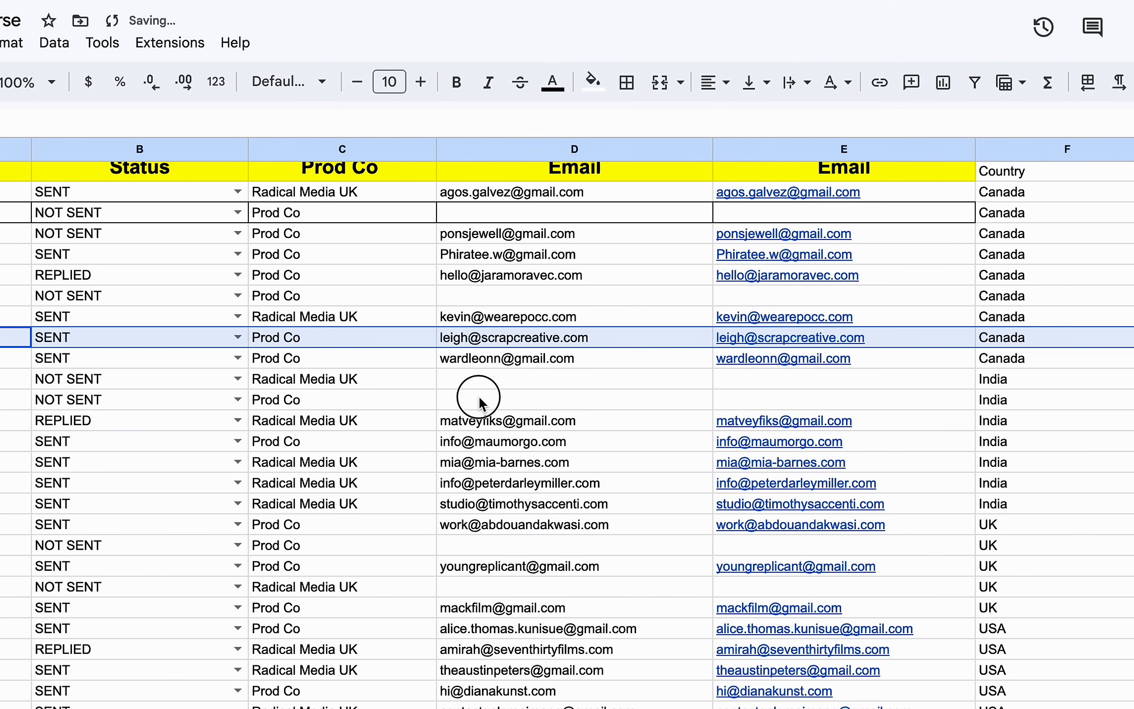
pyautogui.press('super+z')
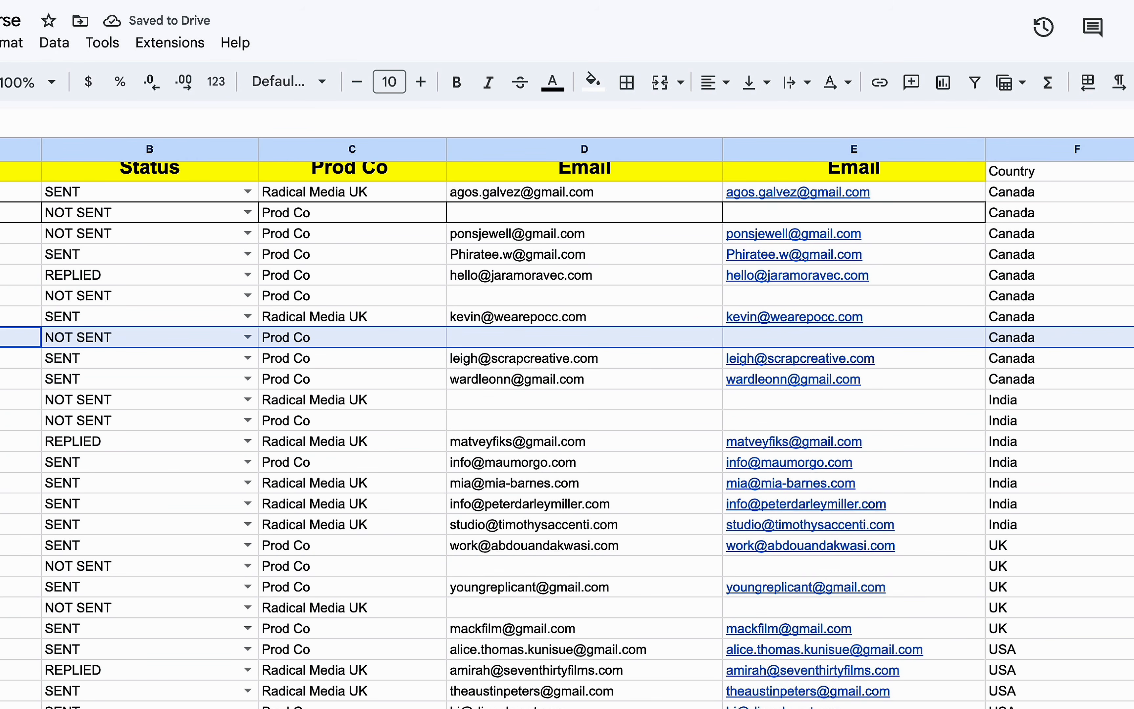
pyautogui.click(143, 317)
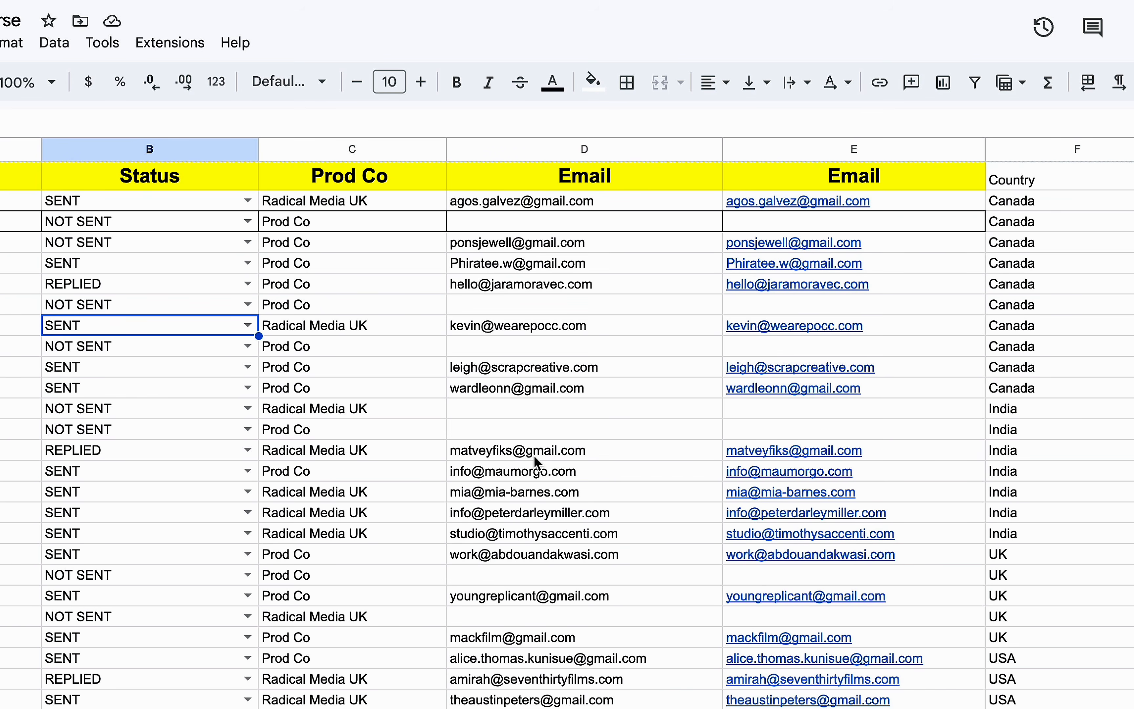
pyautogui.scroll(1, 535, 462)
pyautogui.click(586, 149)
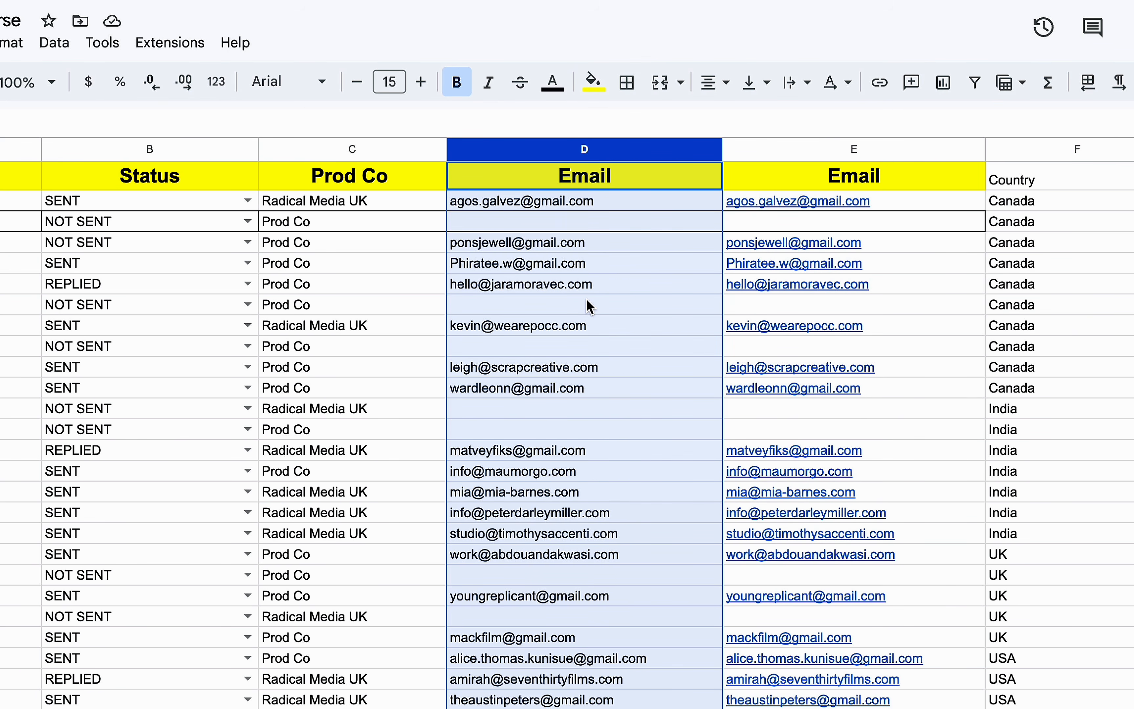
pyautogui.click(559, 283)
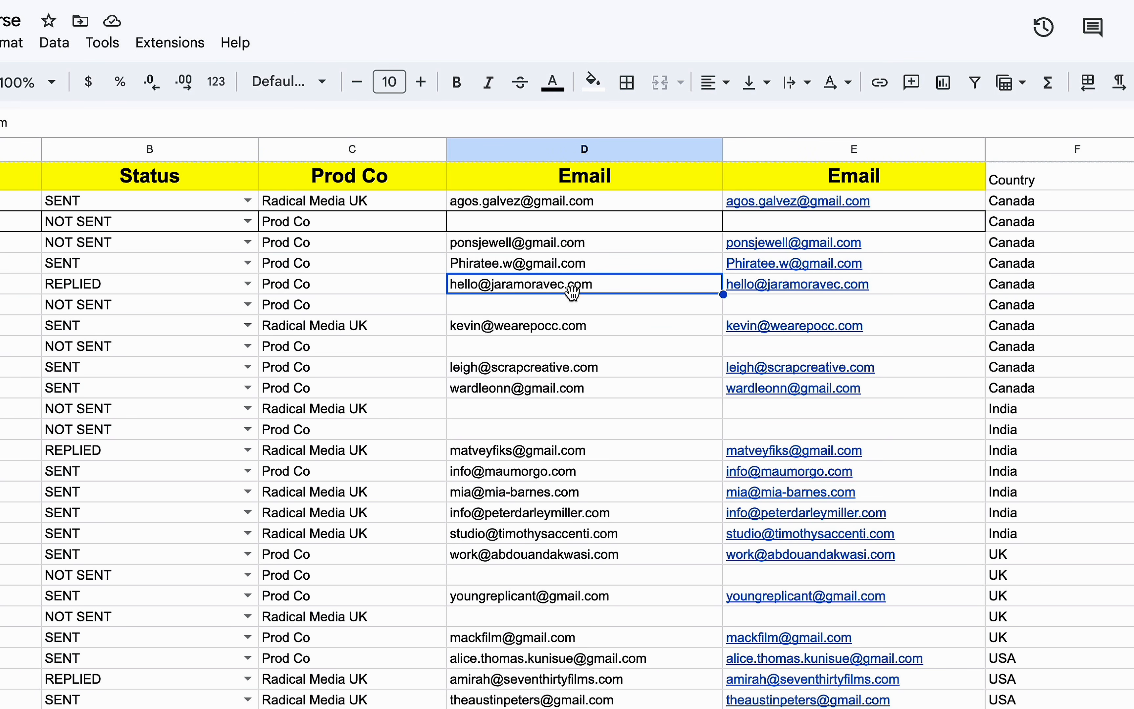
pyautogui.click(548, 222)
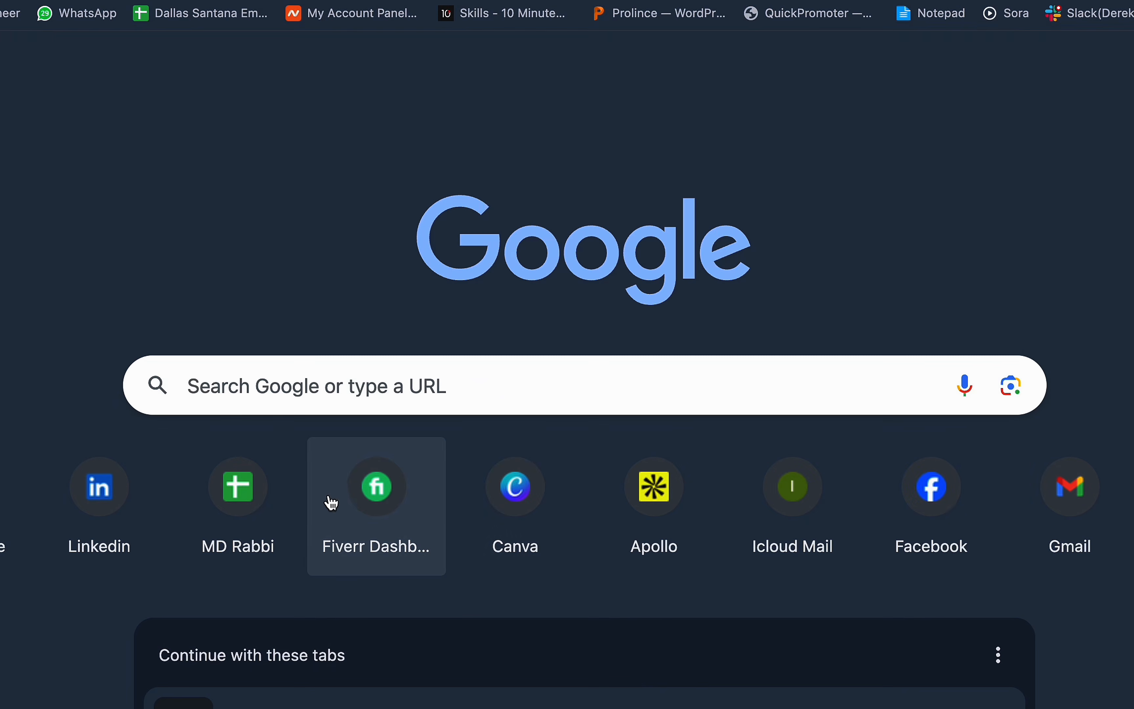
# - Switch to the Fiverr seller dashboard in the browser and view the earnings page
pyautogui.click(361, 502)
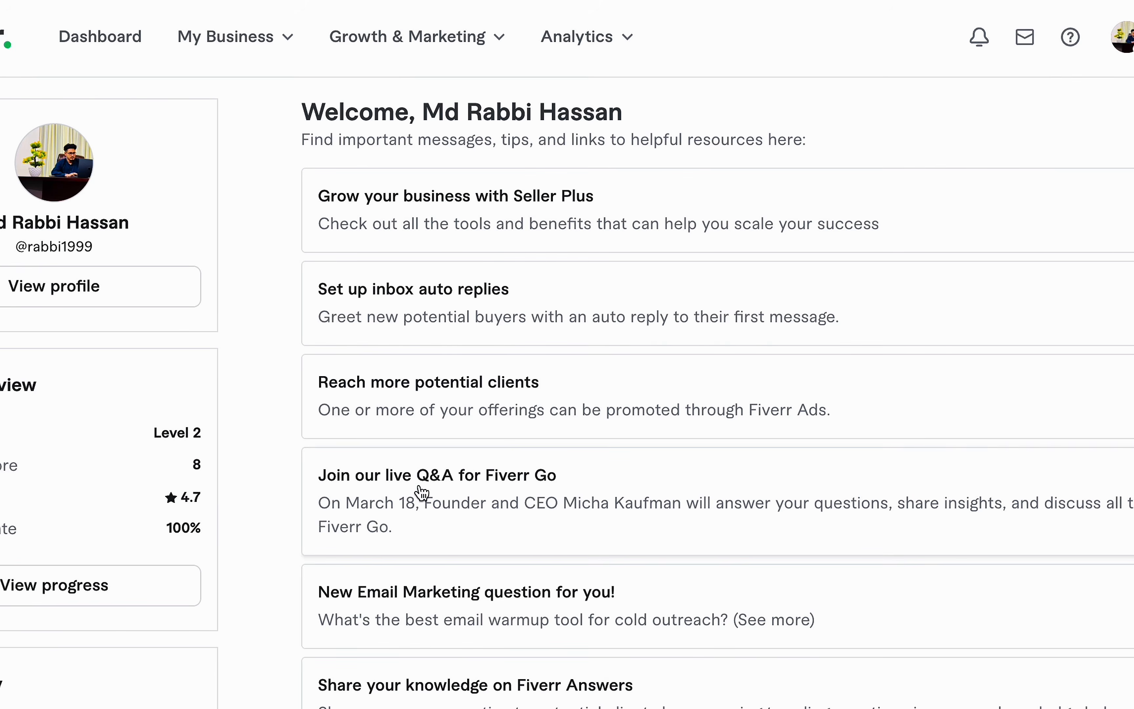
pyautogui.scroll(-10, 421, 493)
pyautogui.scroll(-2, 420, 490)
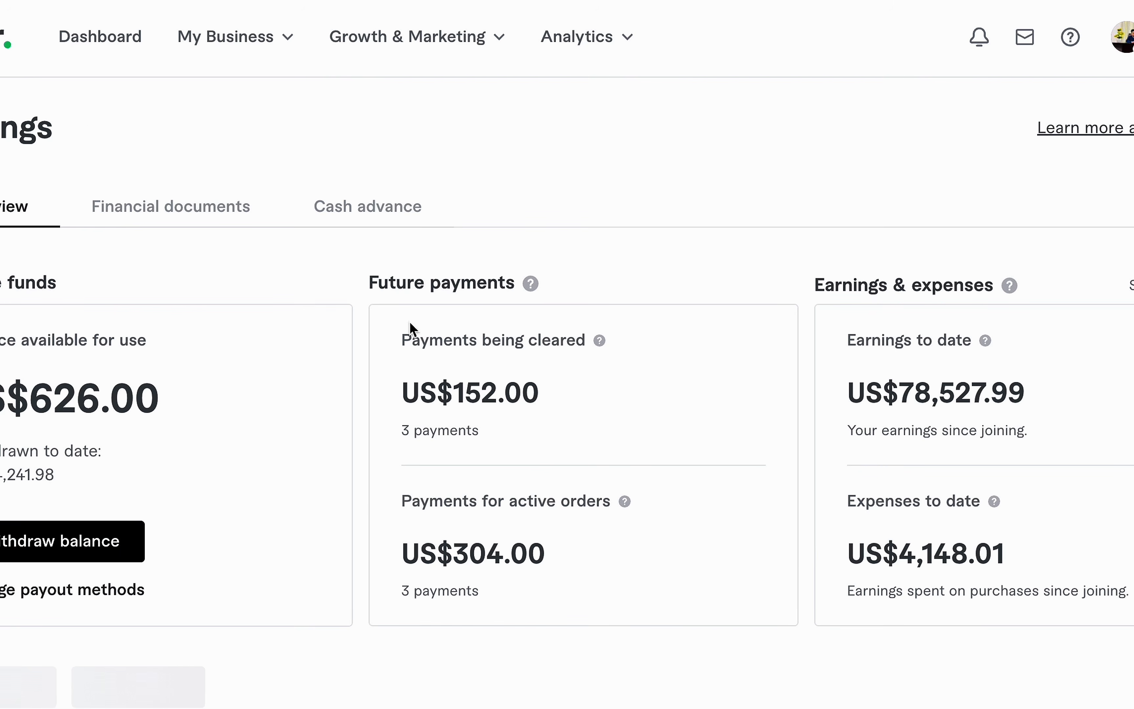
# - Return to the Fiverr dashboard and open the full message inbox
pyautogui.click(107, 42)
pyautogui.scroll(-10, 499, 549)
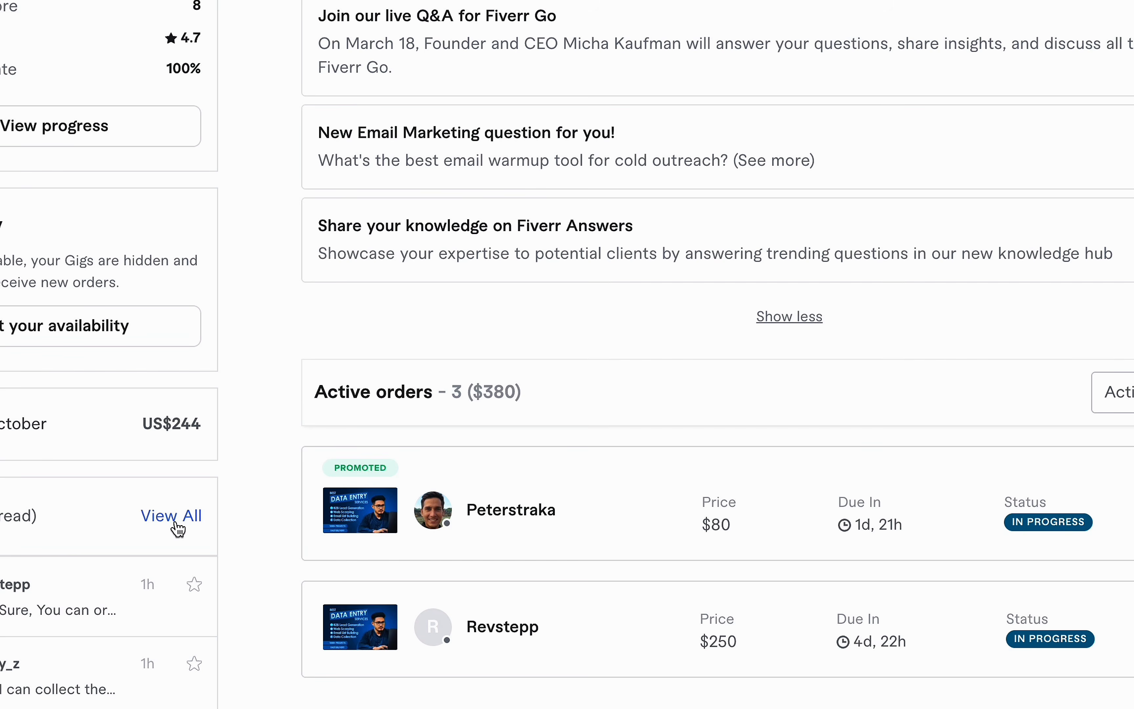
pyautogui.click(176, 523)
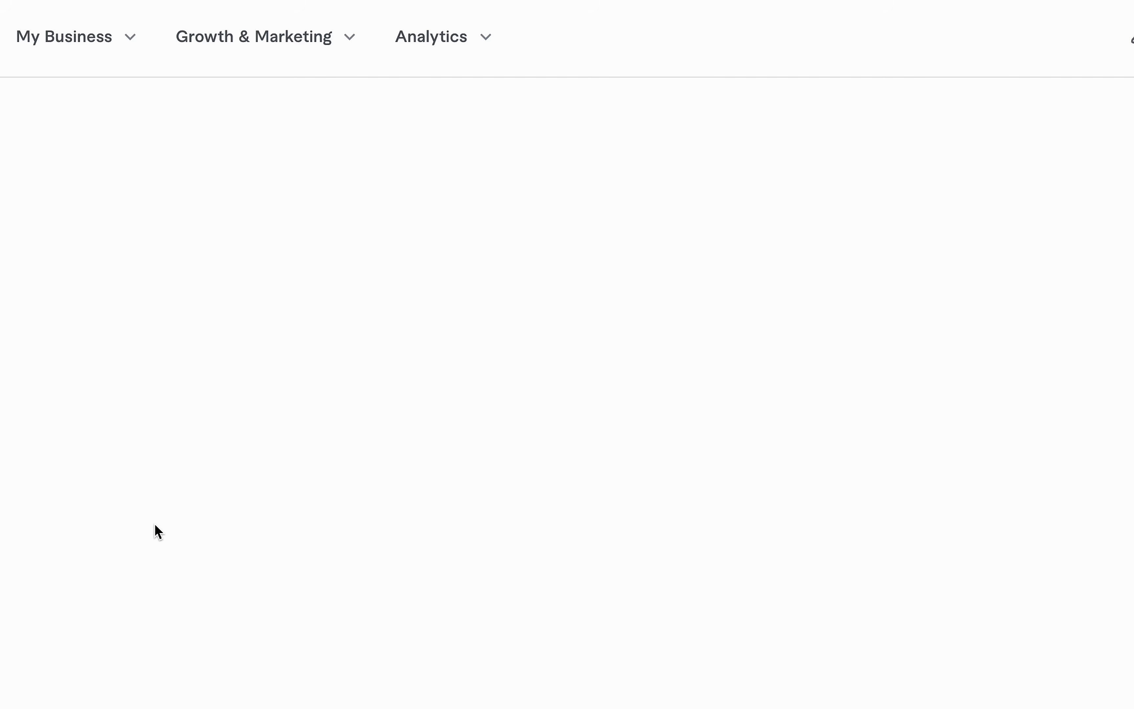
pyautogui.scroll(-7, 24, 525)
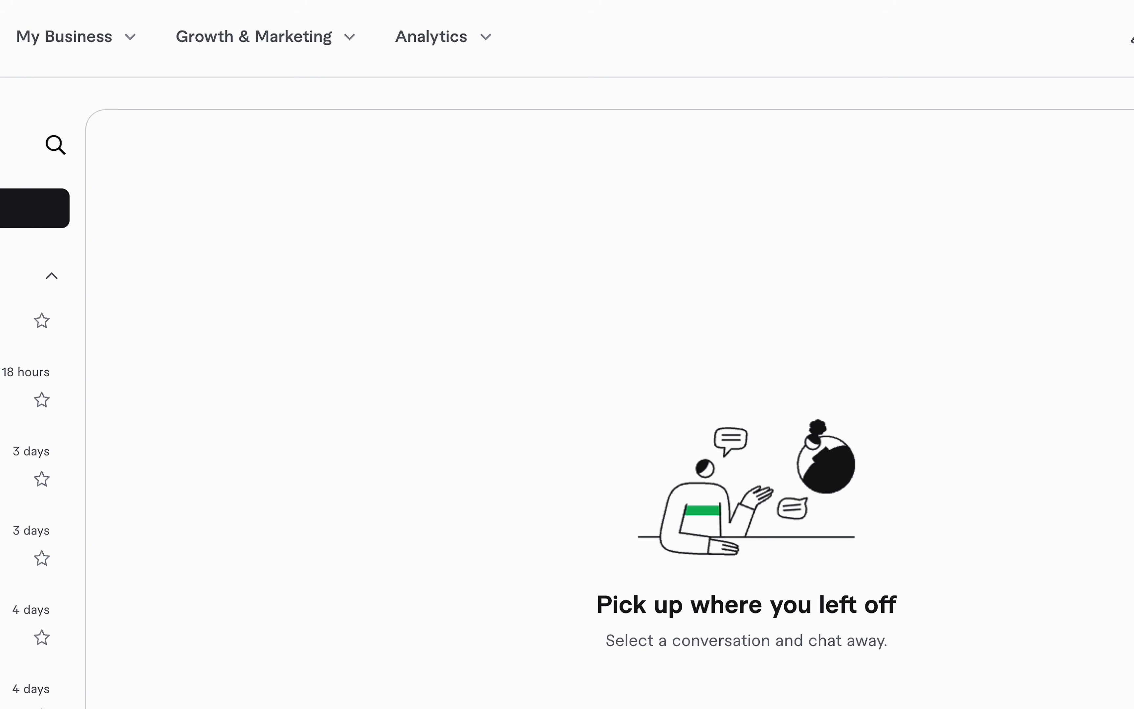
# - Open the client conversation about duplicates in the delivered list and read the exchange
pyautogui.click(41, 504)
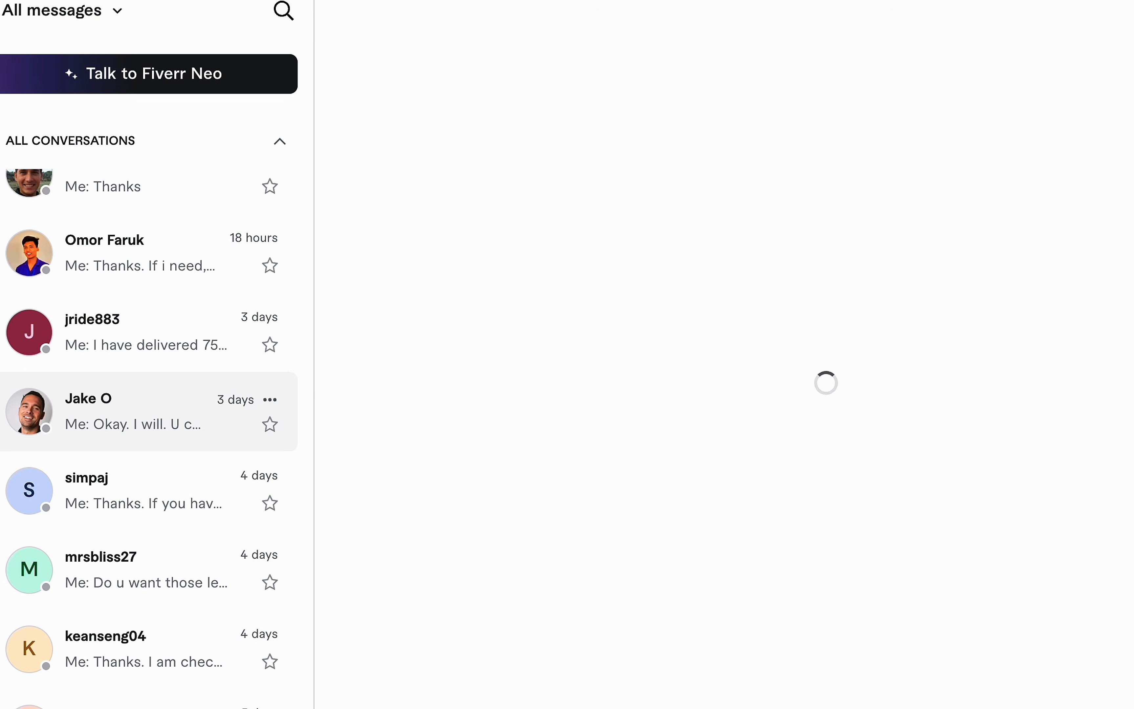
pyautogui.scroll(2, 567, 430)
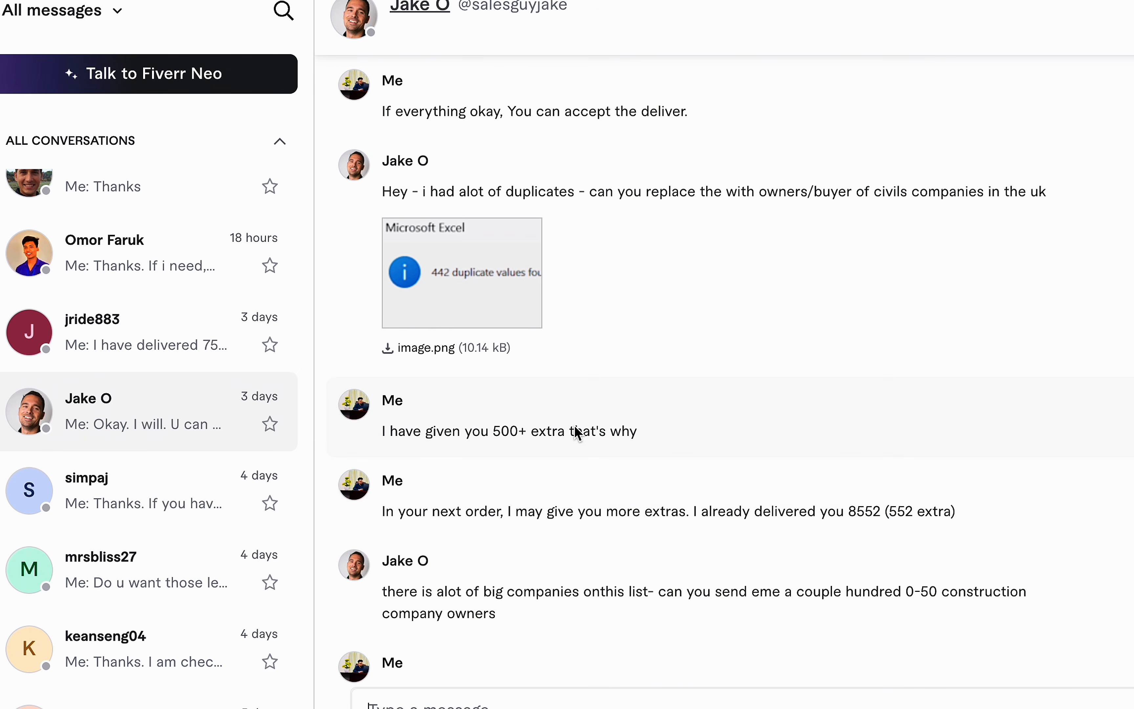
pyautogui.scroll(-2, 577, 433)
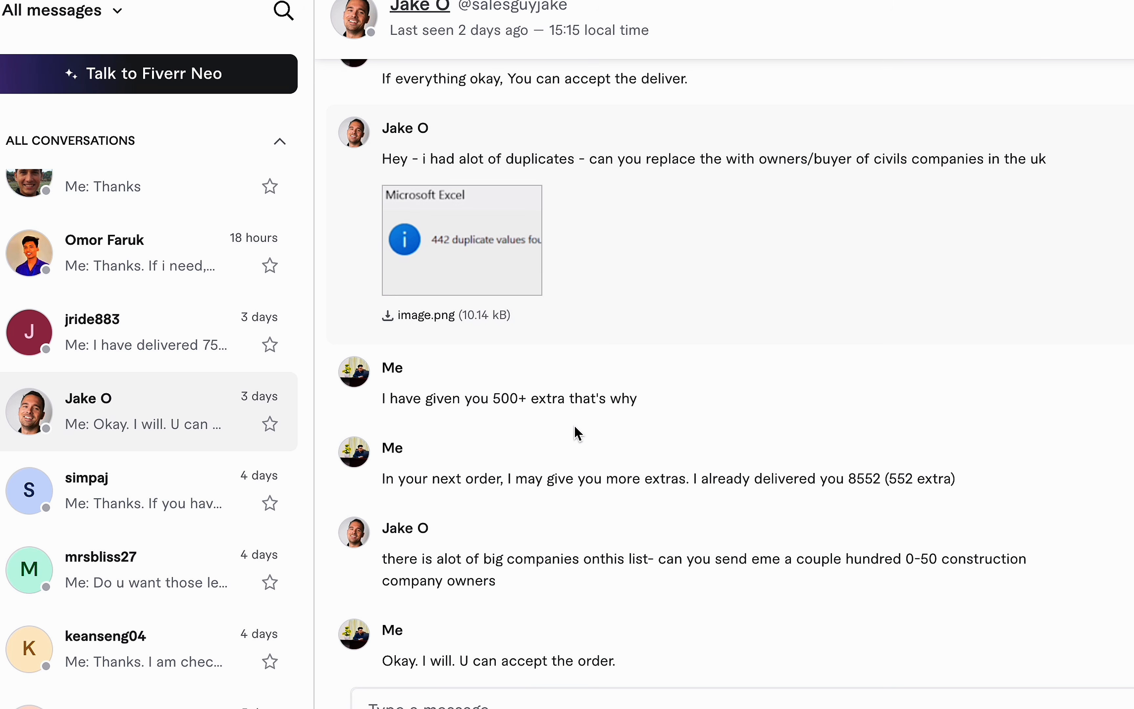
# - Reread the client's conversation about the delivered list, focusing on the duplicates complaint and its attached screenshot
pyautogui.scroll(5, 577, 433)
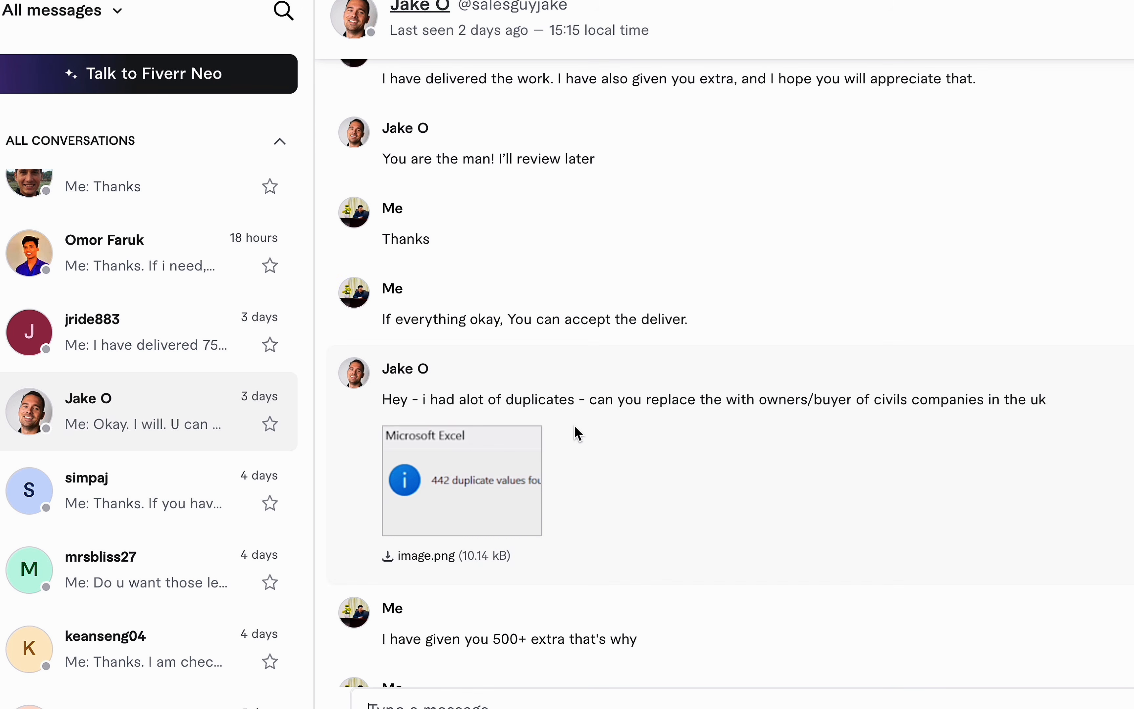
pyautogui.scroll(8, 577, 434)
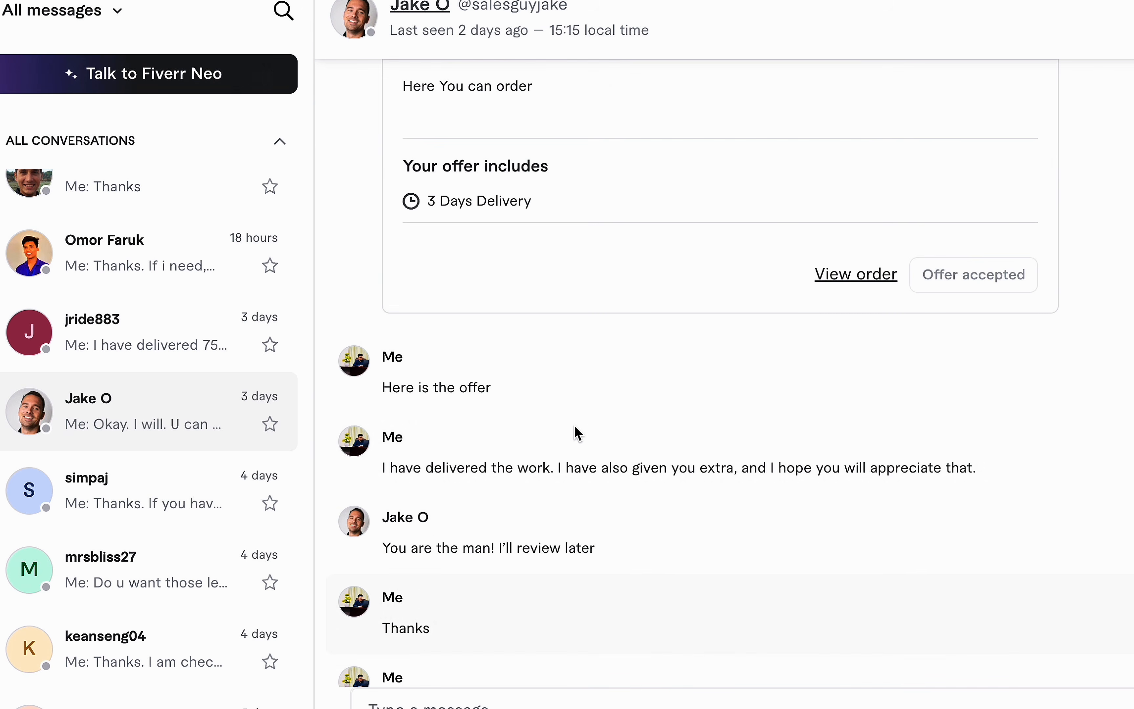
pyautogui.scroll(-4, 577, 433)
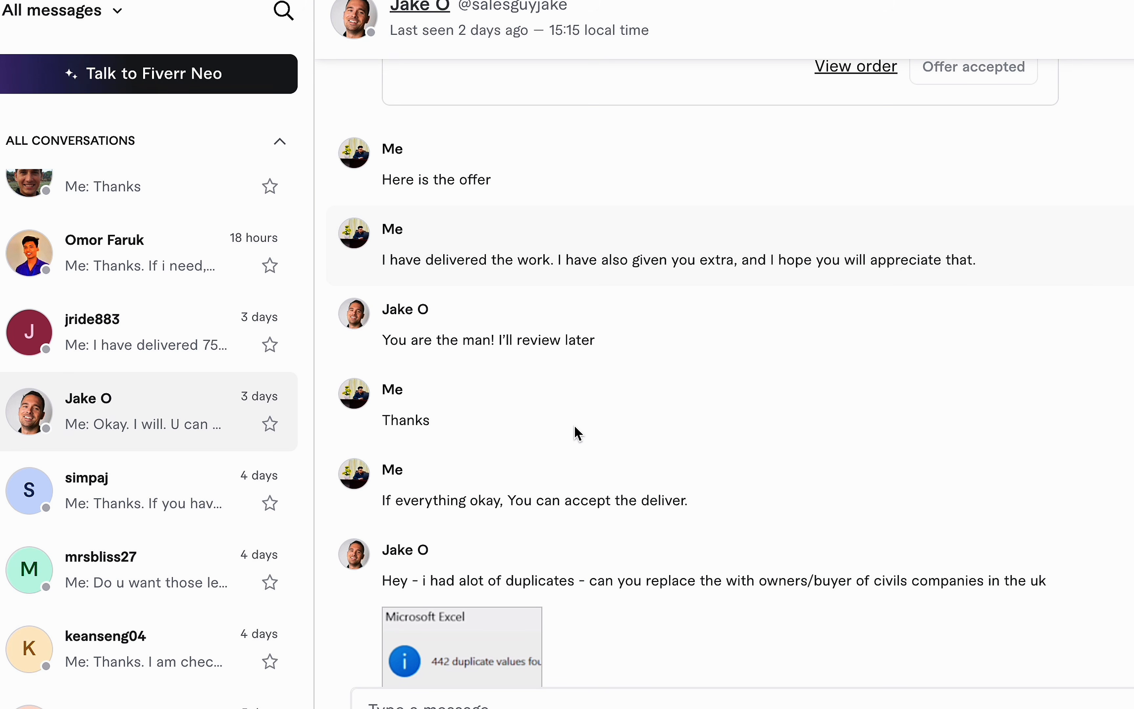
pyautogui.scroll(-3, 578, 434)
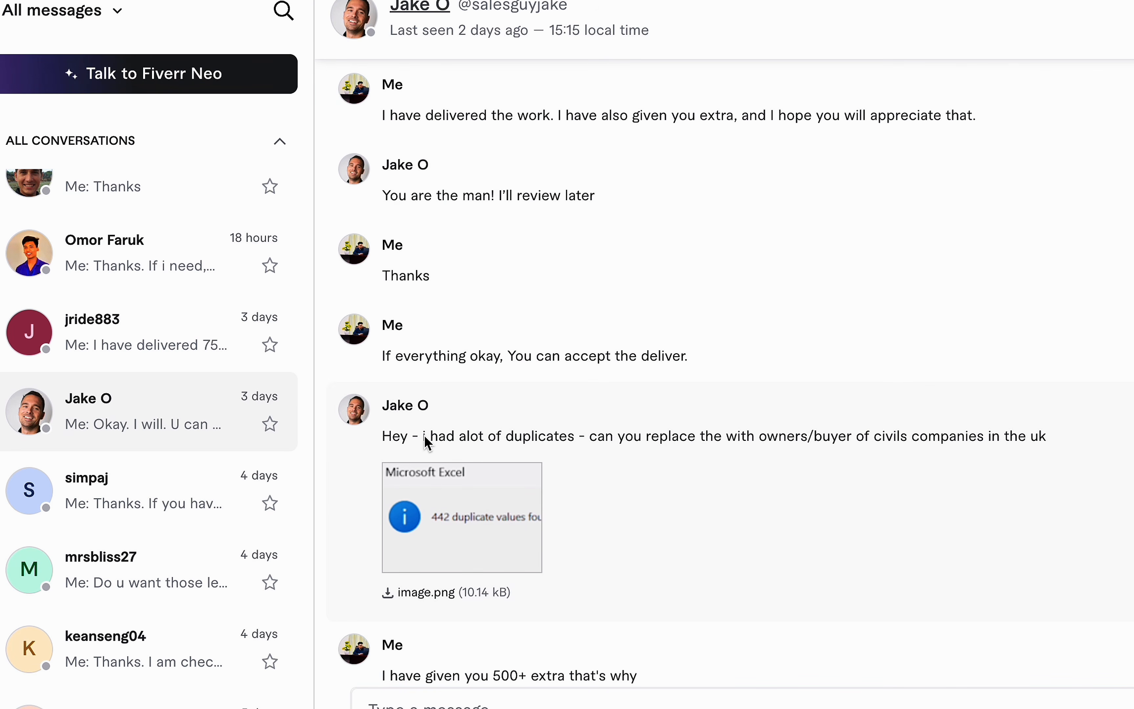
pyautogui.moveTo(424, 436); pyautogui.dragTo(808, 443)
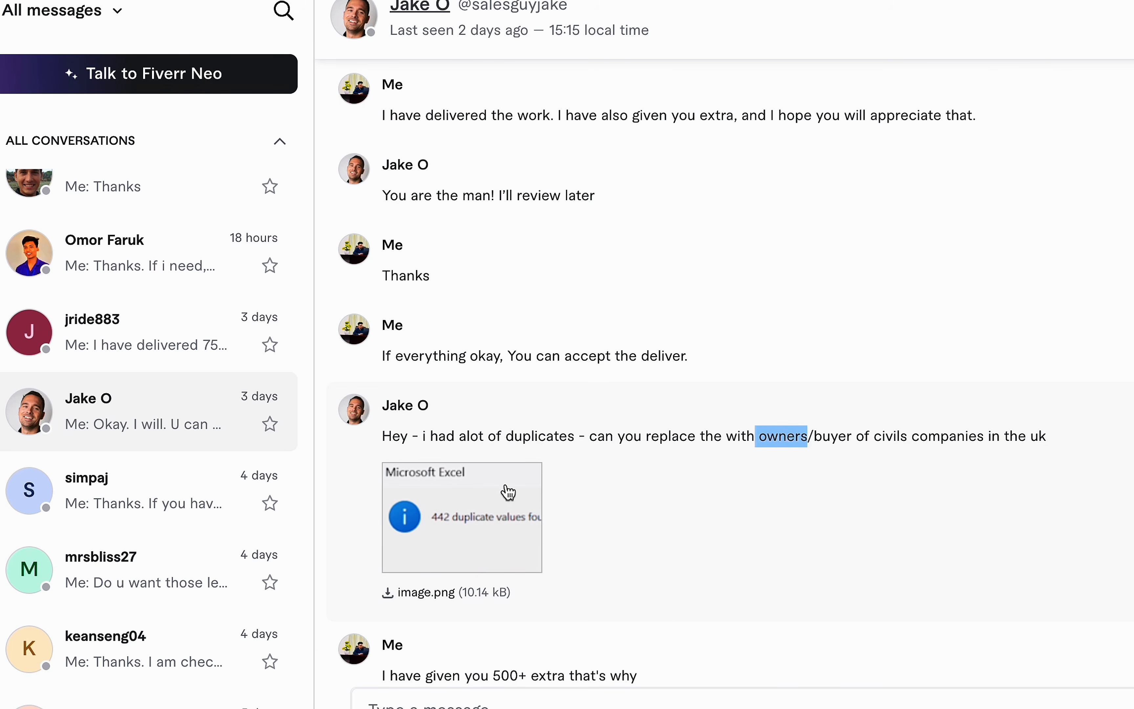
pyautogui.click(438, 544)
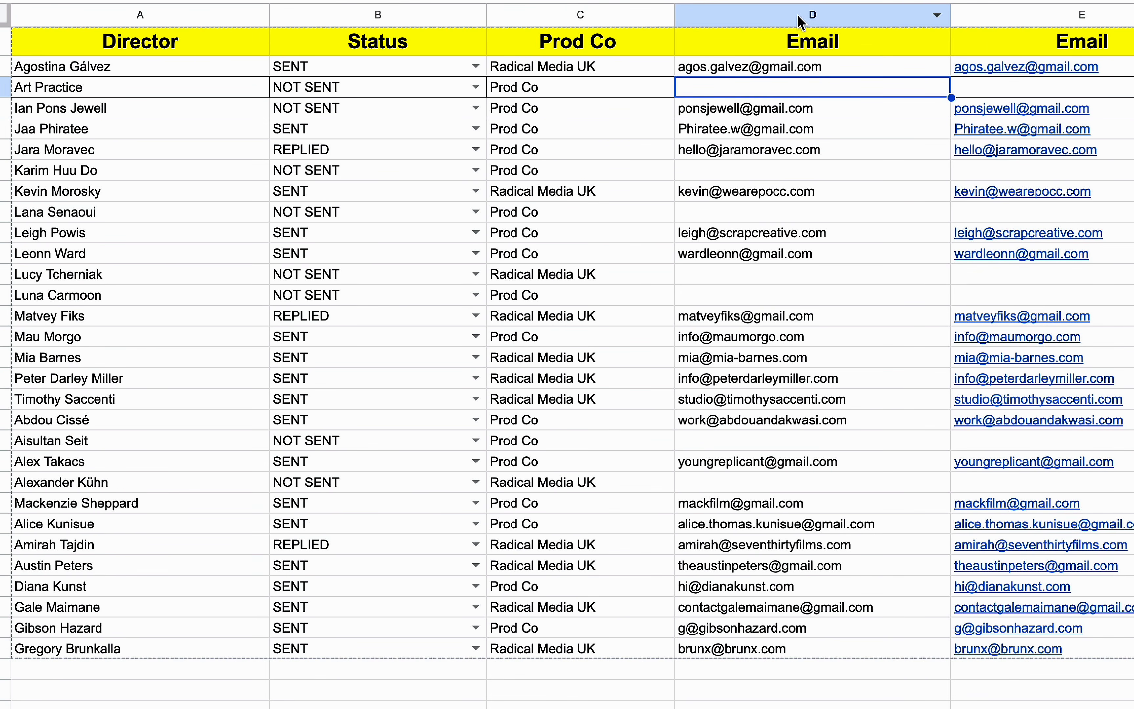
# - Start removing duplicates from Email column D in the director spreadsheet and expand the range to A:F
pyautogui.click(798, 15)
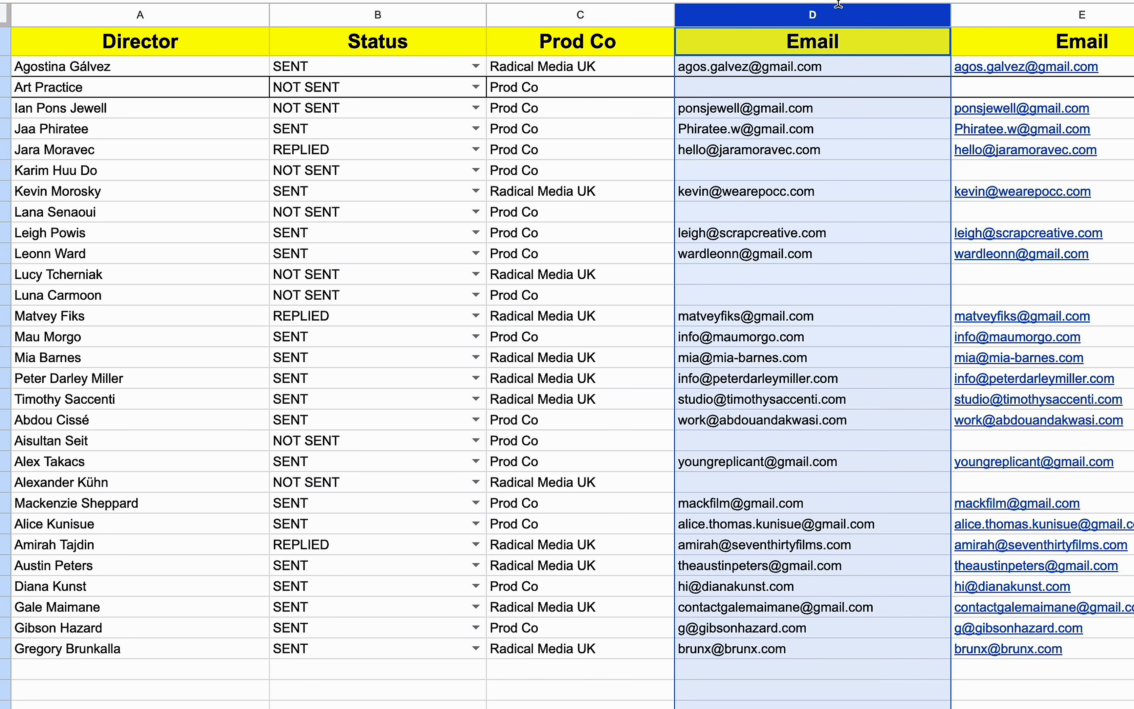
pyautogui.click(283, 0)
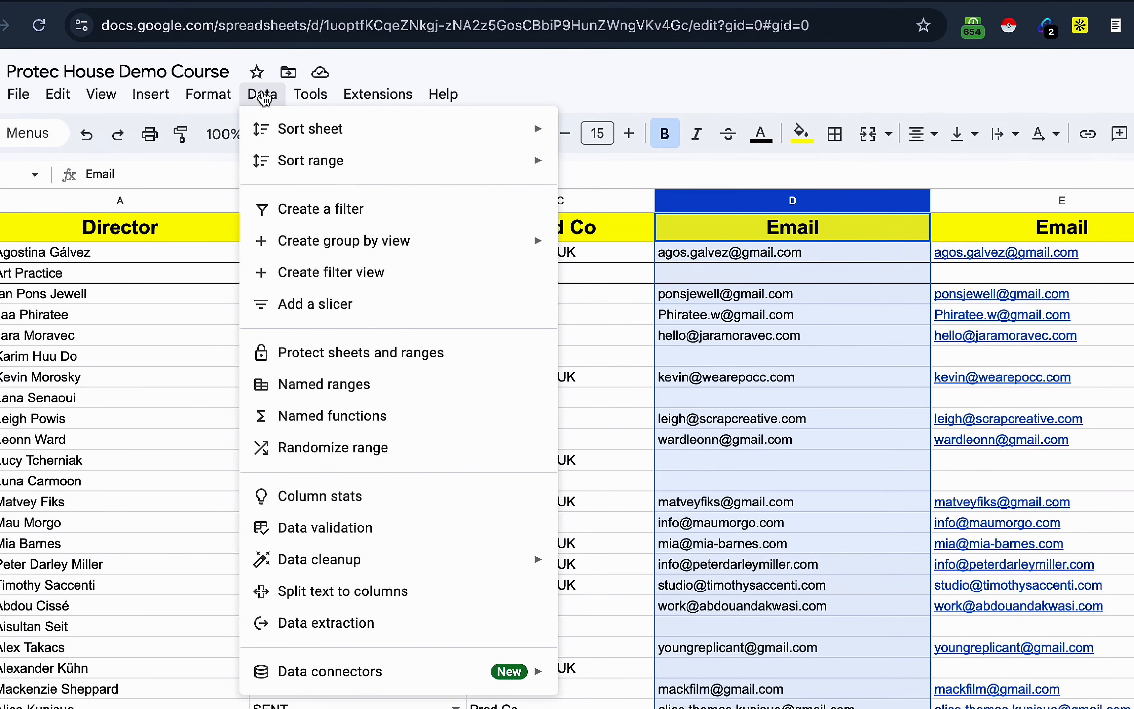
pyautogui.moveTo(353, 569)
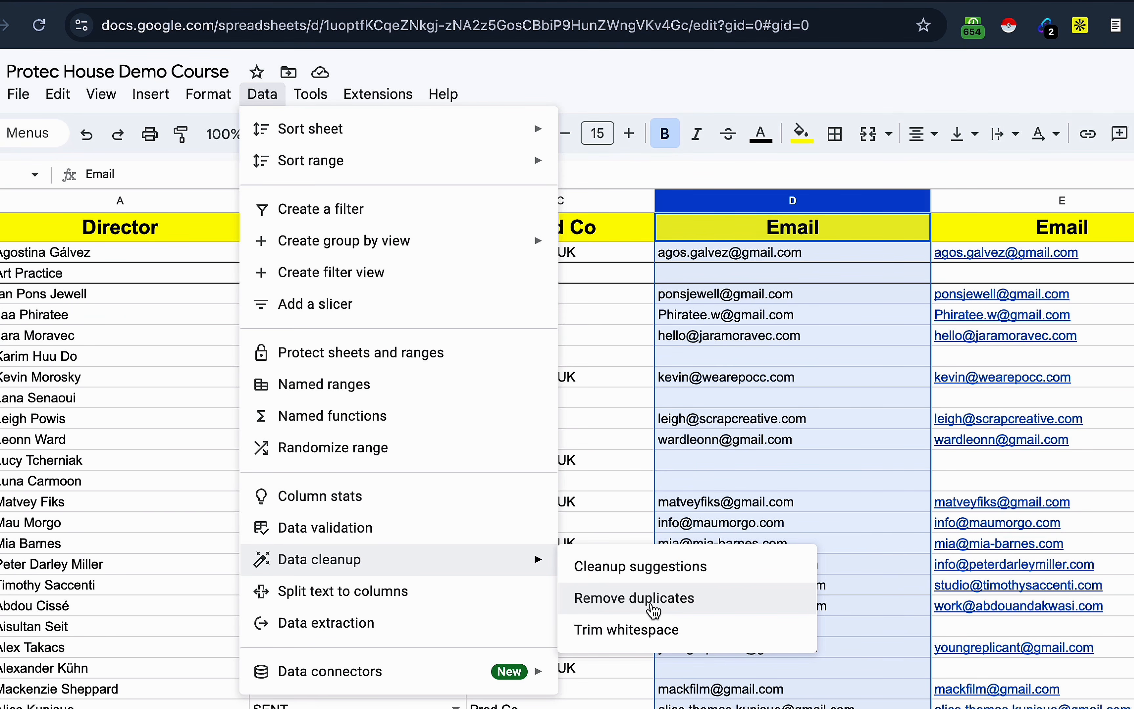
pyautogui.click(654, 612)
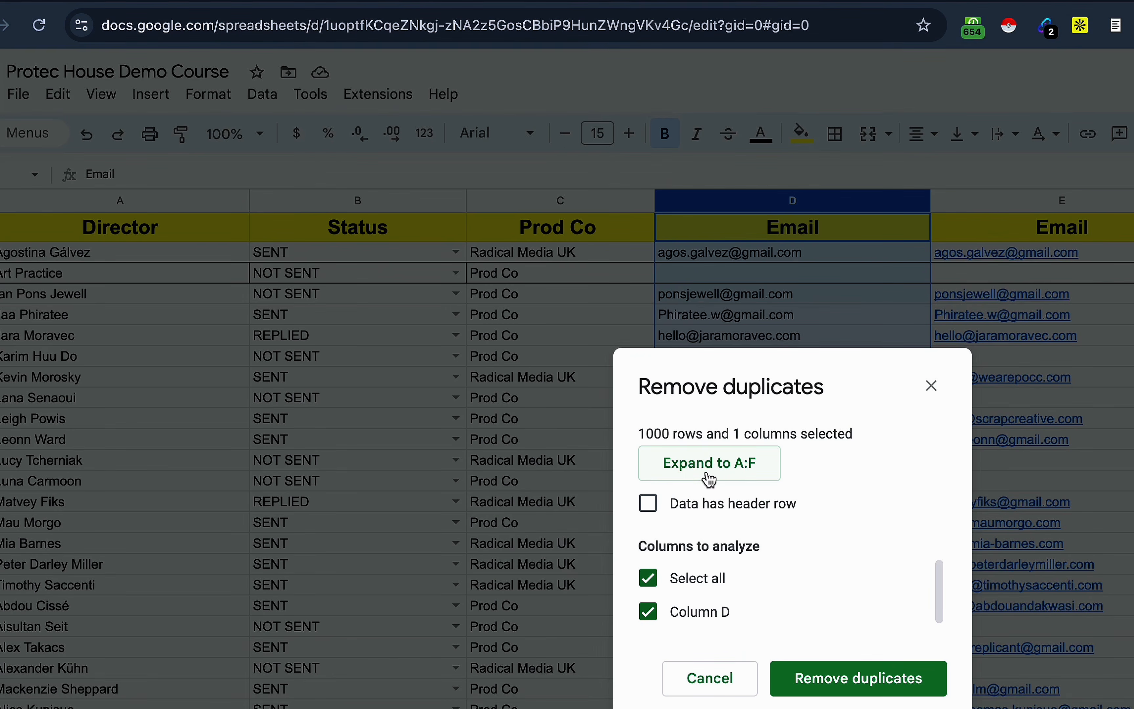
pyautogui.click(723, 473)
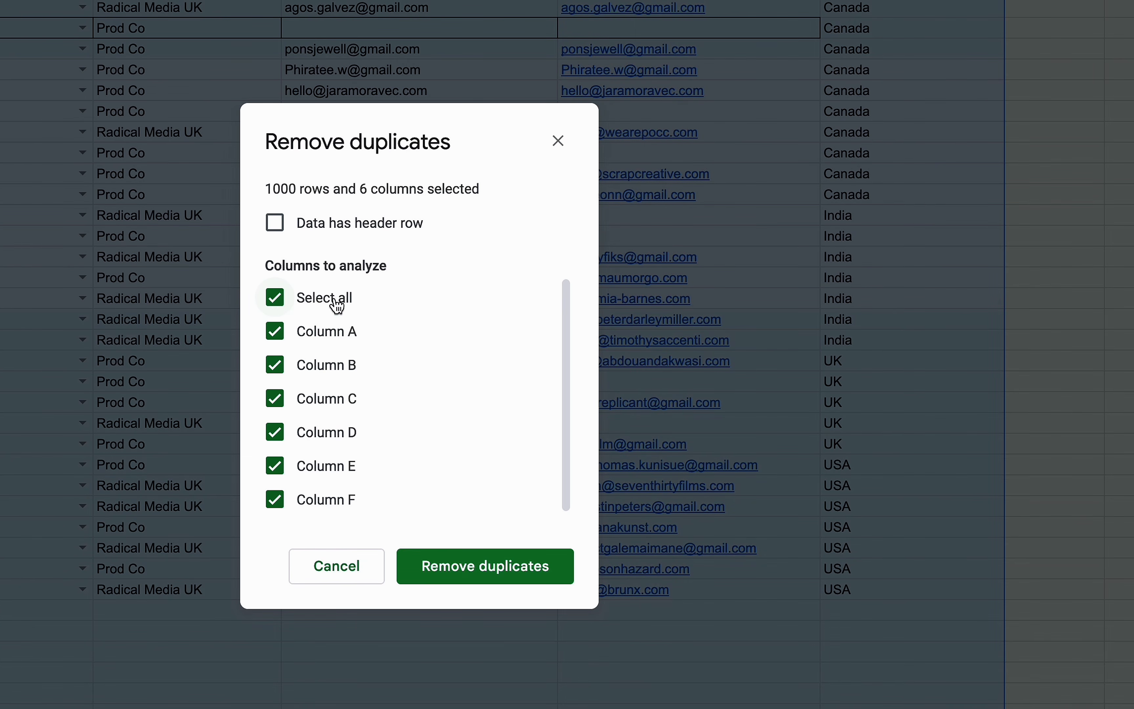
# - Restrict the duplicate analysis to Column D only, remove the duplicate rows and dismiss the result summary
pyautogui.click(276, 299)
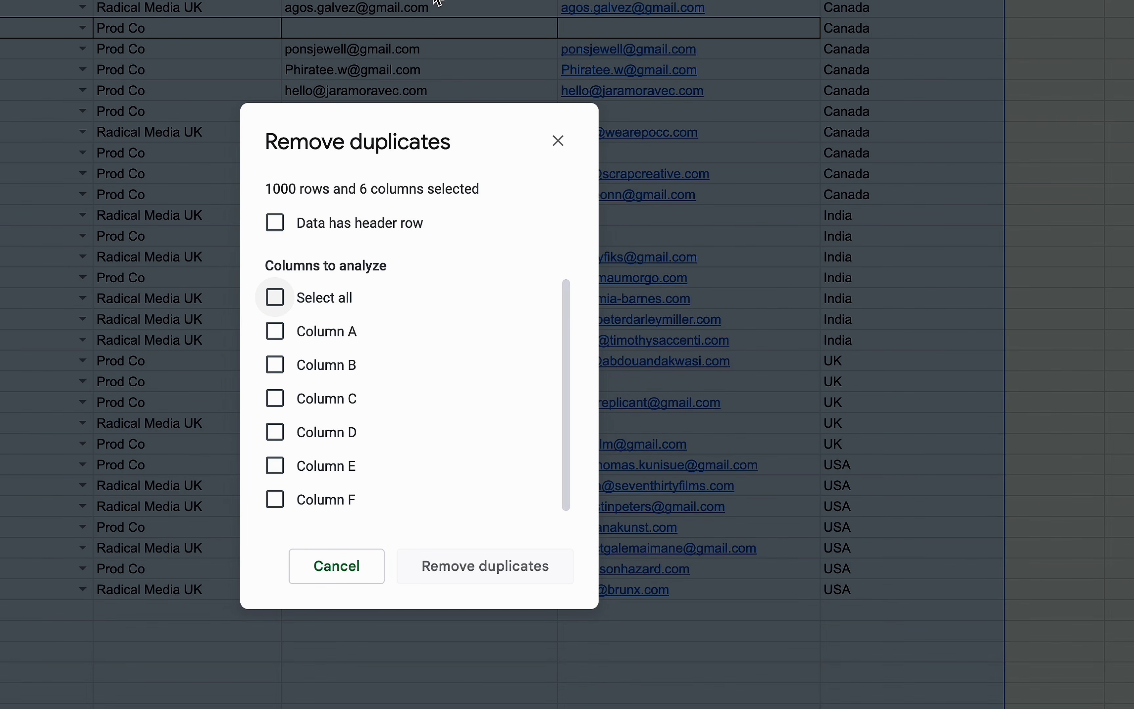
pyautogui.click(276, 437)
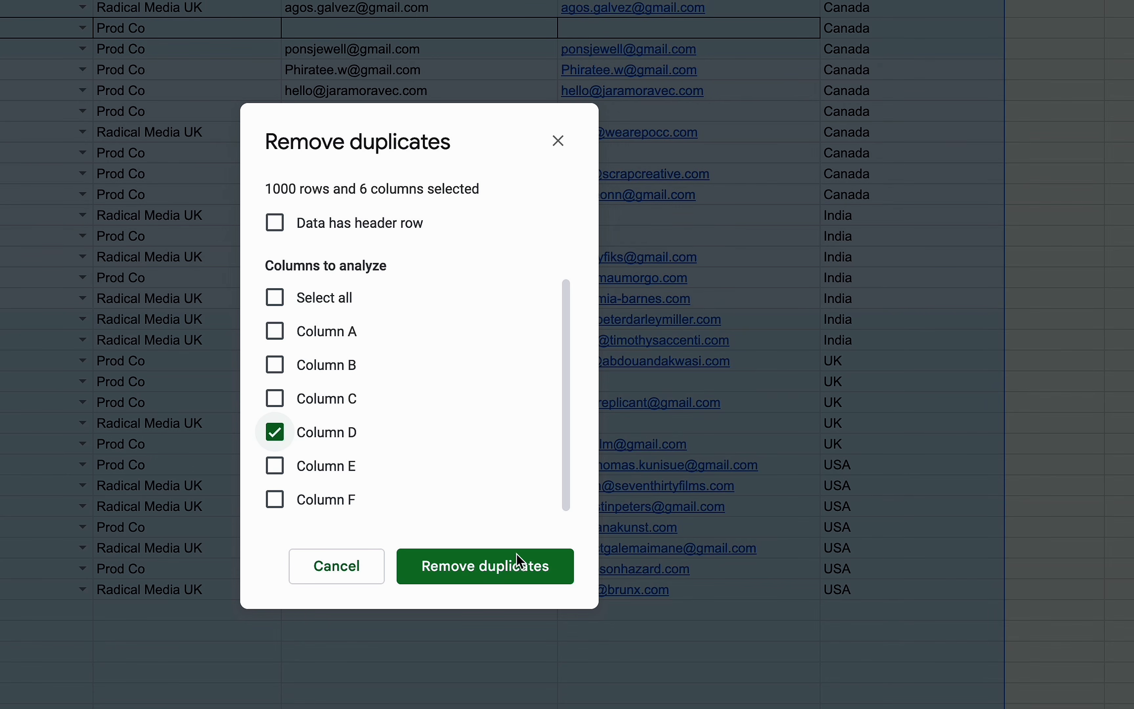
pyautogui.click(488, 567)
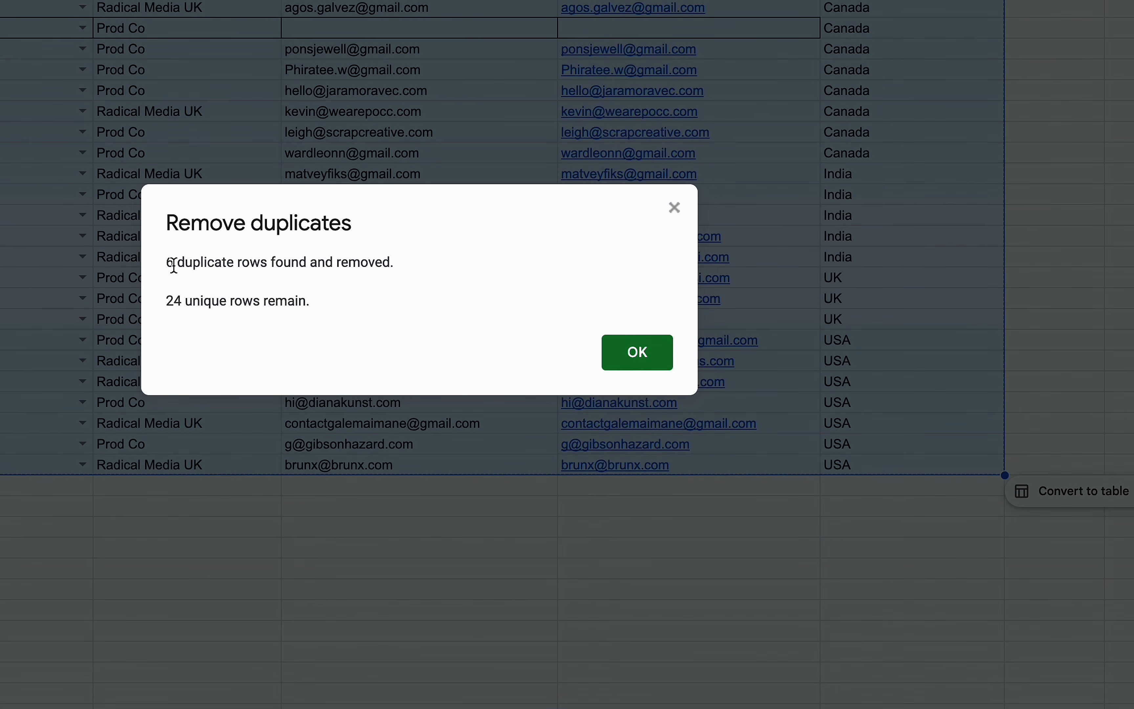
pyautogui.moveTo(168, 262); pyautogui.dragTo(282, 308)
pyautogui.click(381, 308)
pyautogui.click(753, 360)
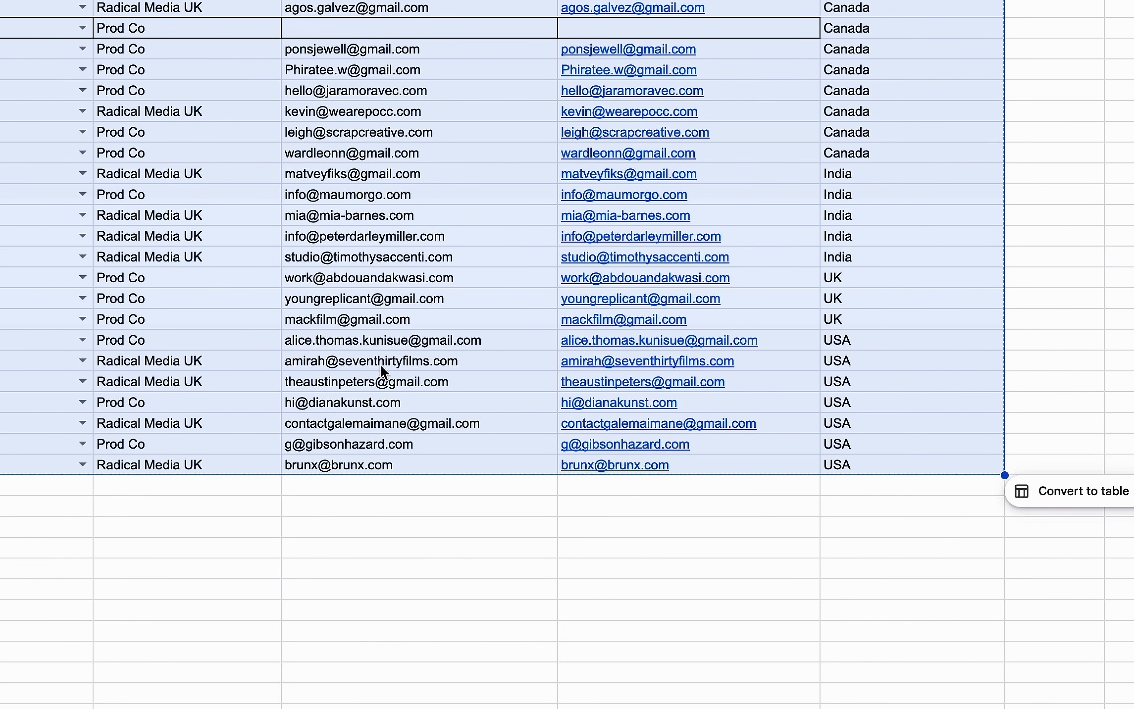
# - Delete row 3, the remaining entry without an email, and check the other cells in Email column D
pyautogui.click(388, 26)
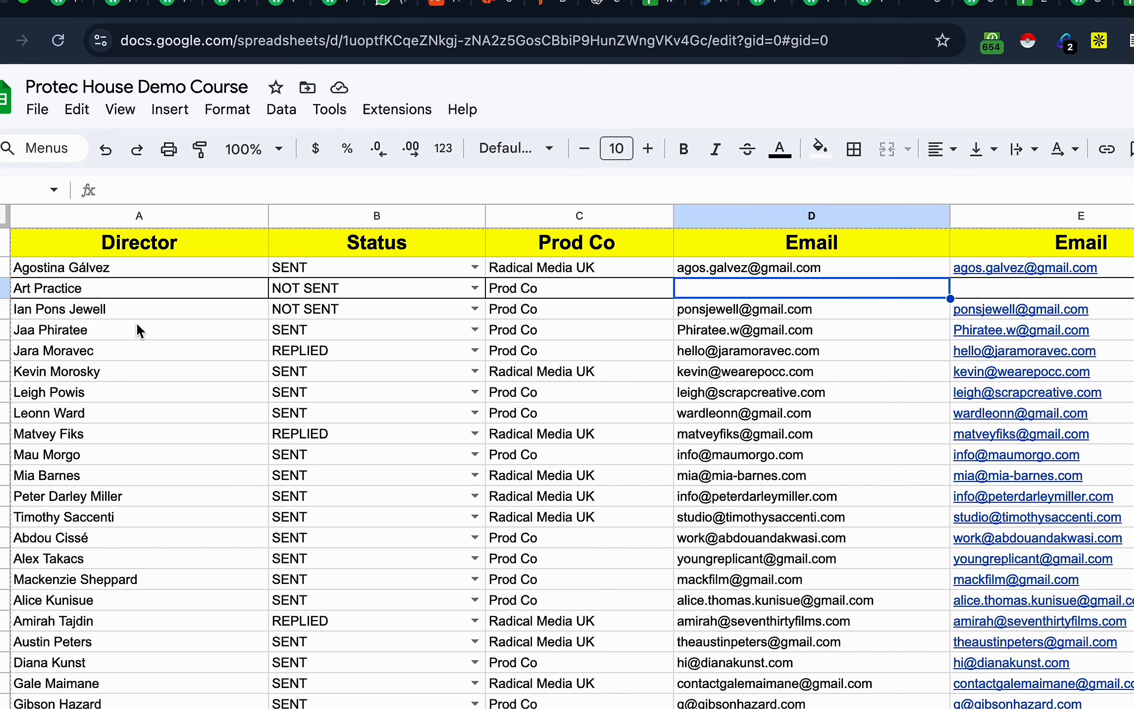
pyautogui.click(4, 288)
pyautogui.rightClick(4, 288)
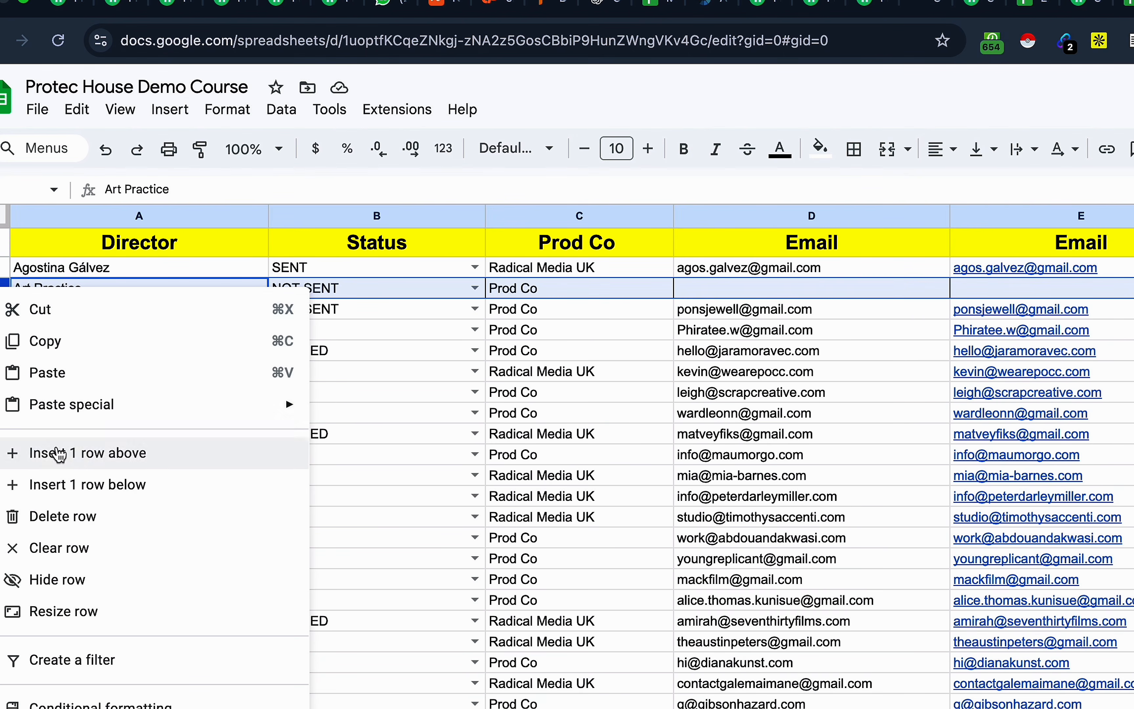
pyautogui.click(76, 526)
pyautogui.click(815, 357)
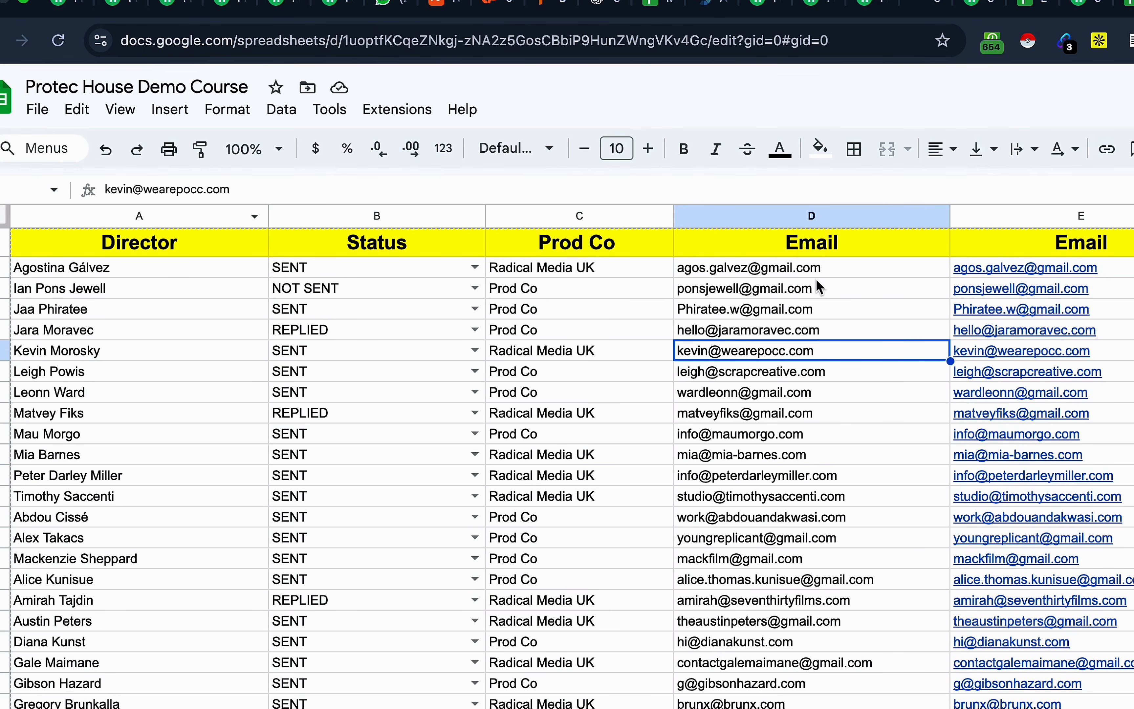
pyautogui.click(825, 373)
pyautogui.click(814, 516)
pyautogui.click(802, 620)
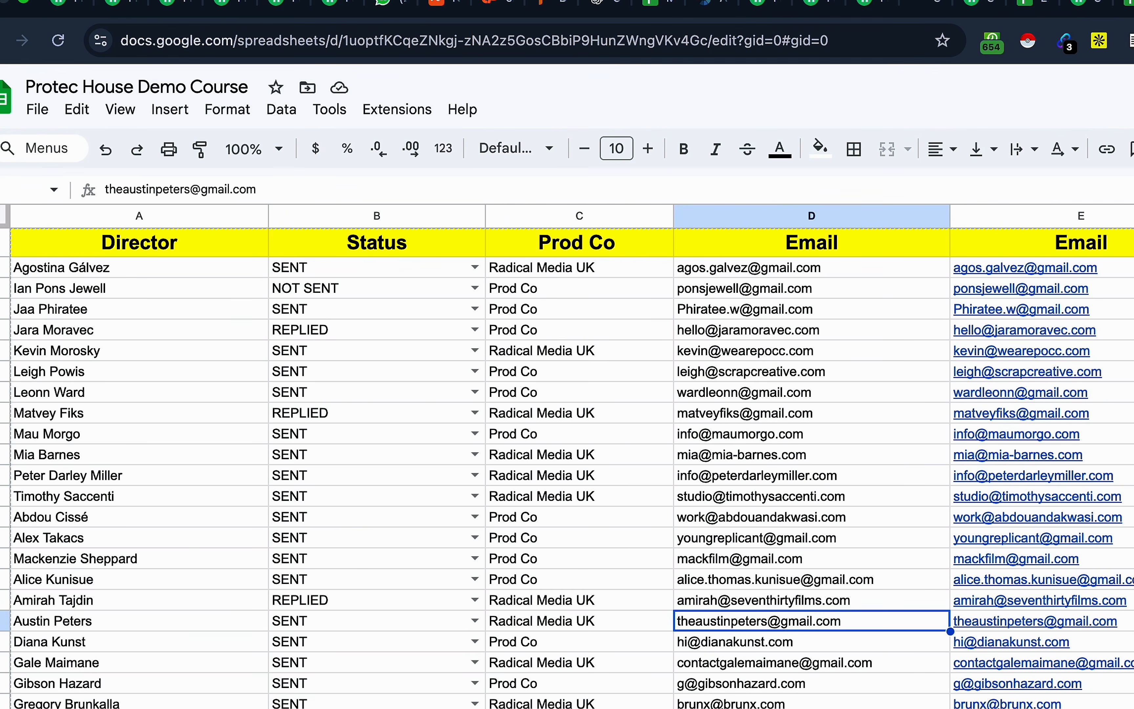
# - Undo the row deletion and duplicate removal to compare row numbers, and reapply both changes
pyautogui.click(106, 152)
pyautogui.click(106, 150)
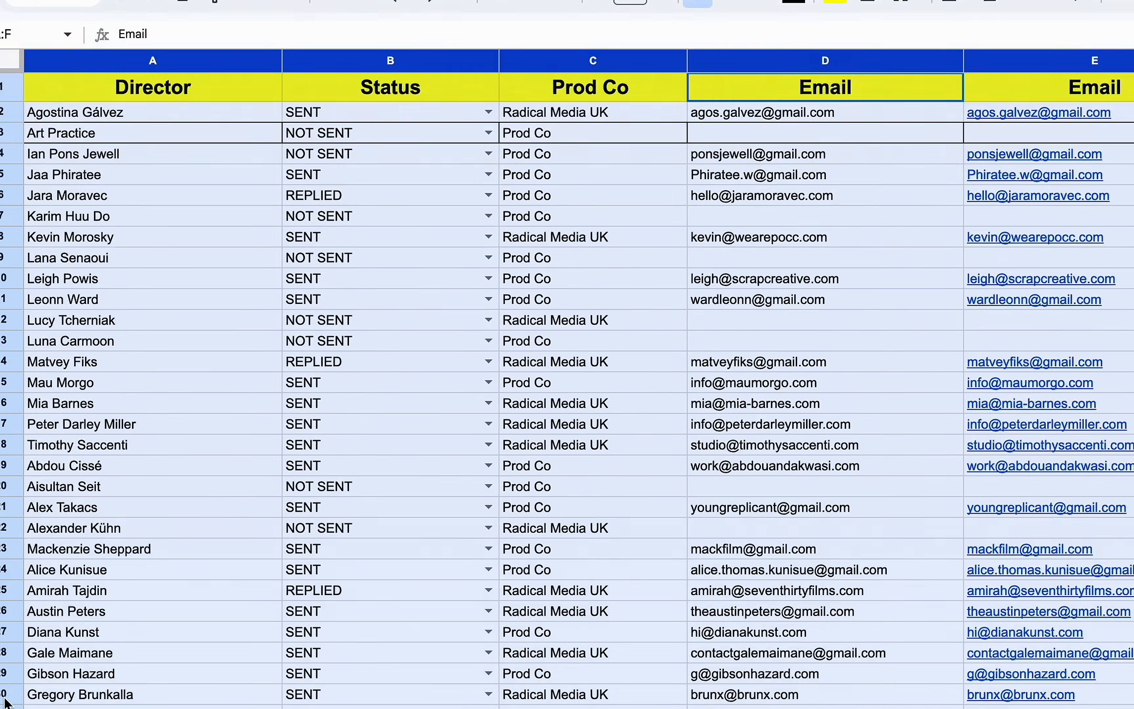
pyautogui.click(13, 580)
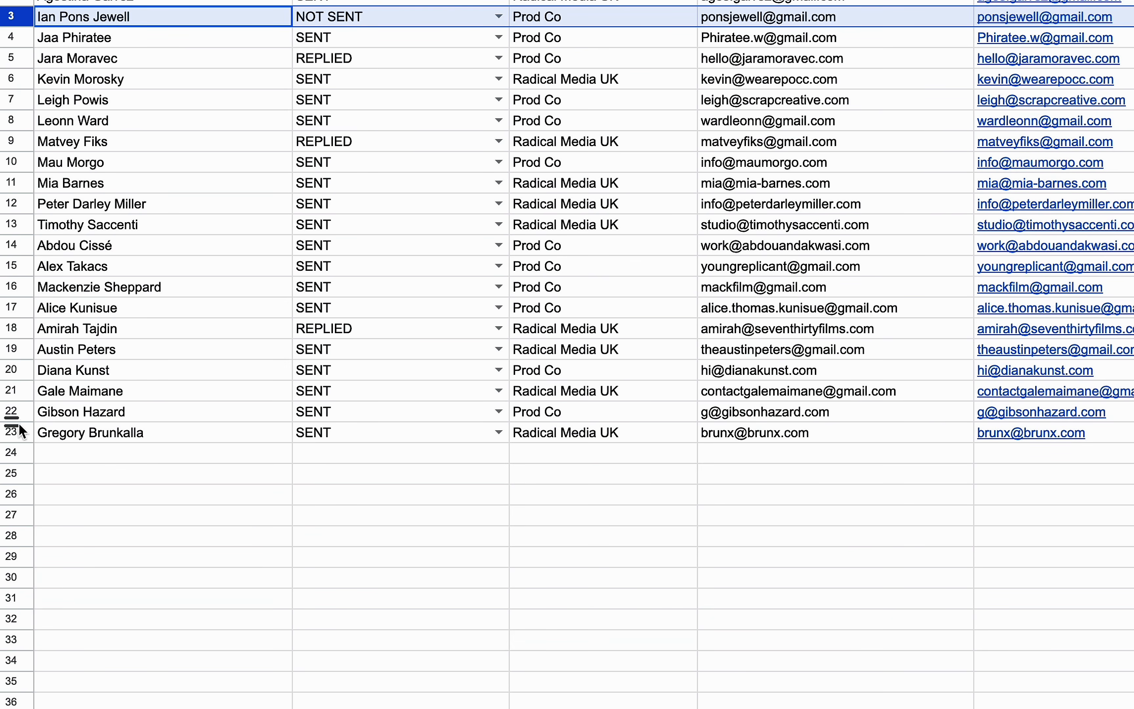
pyautogui.click(13, 431)
pyautogui.click(765, 125)
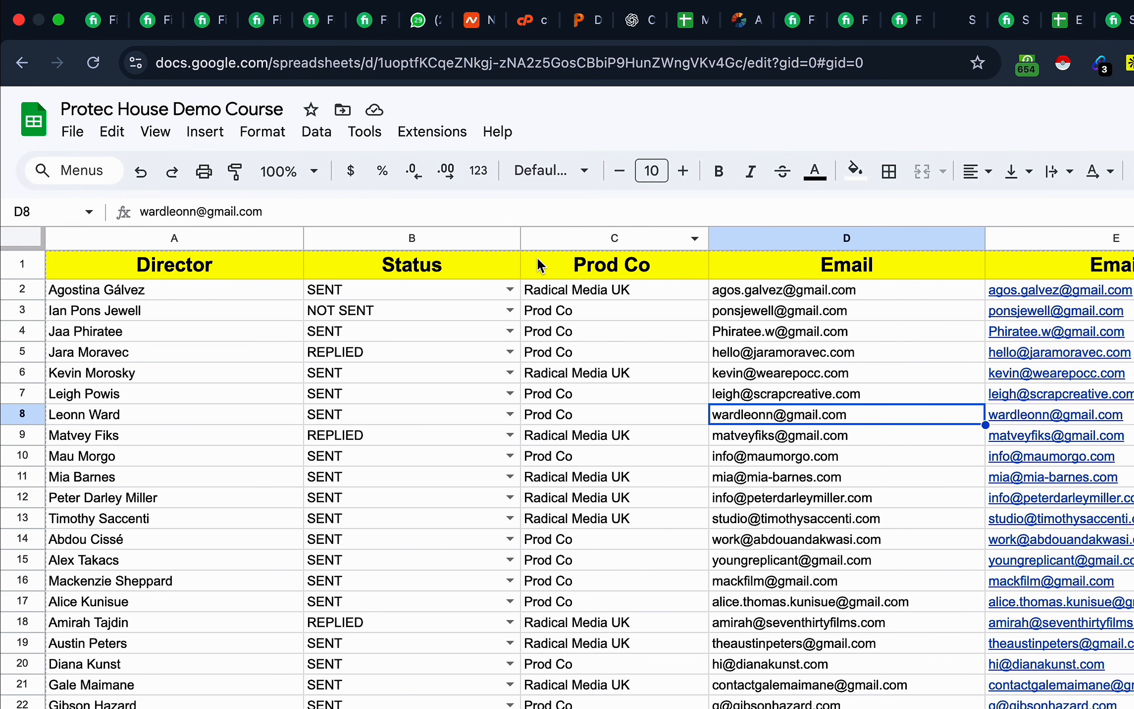
# - Rename the "Prod Co" header in cell C1 to "Company"
pyautogui.doubleClick(615, 272)
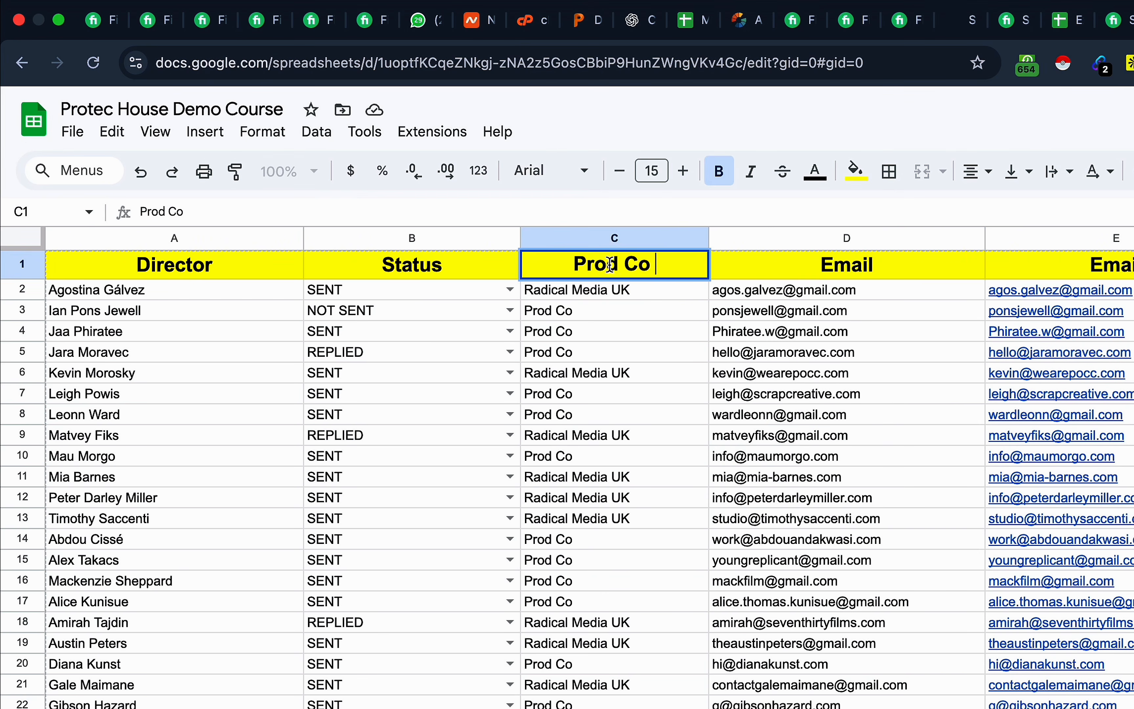
pyautogui.moveTo(573, 265); pyautogui.dragTo(681, 271)
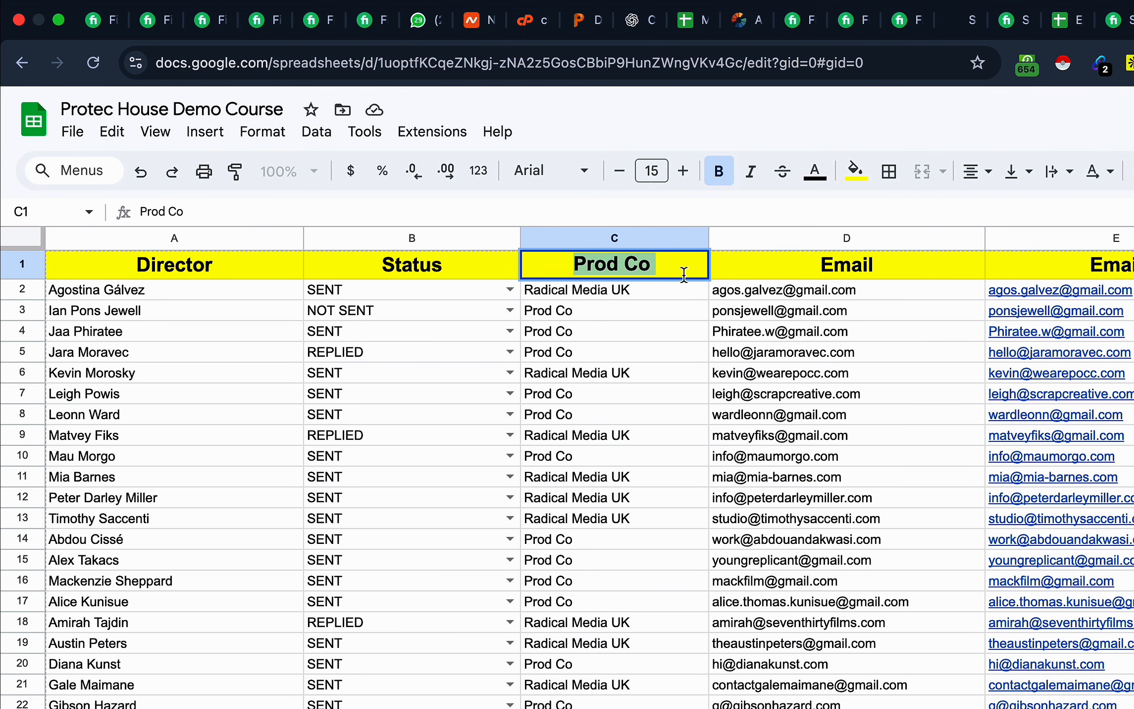
pyautogui.write('Compan')
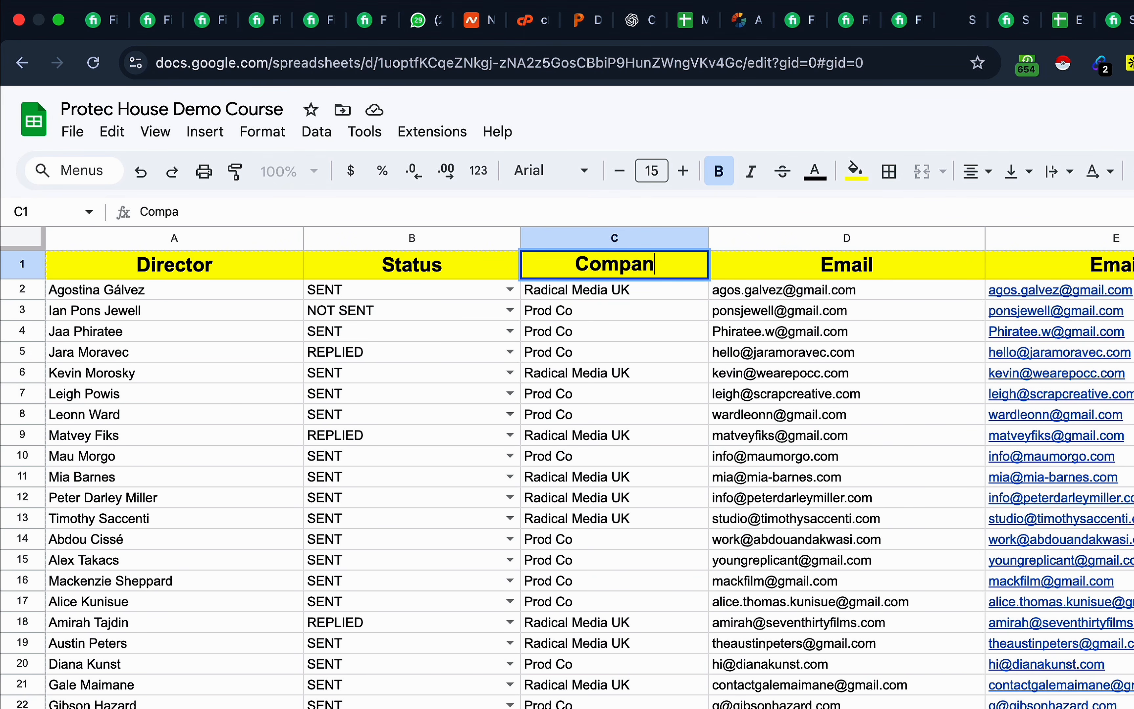
pyautogui.write('y')
pyautogui.click(847, 357)
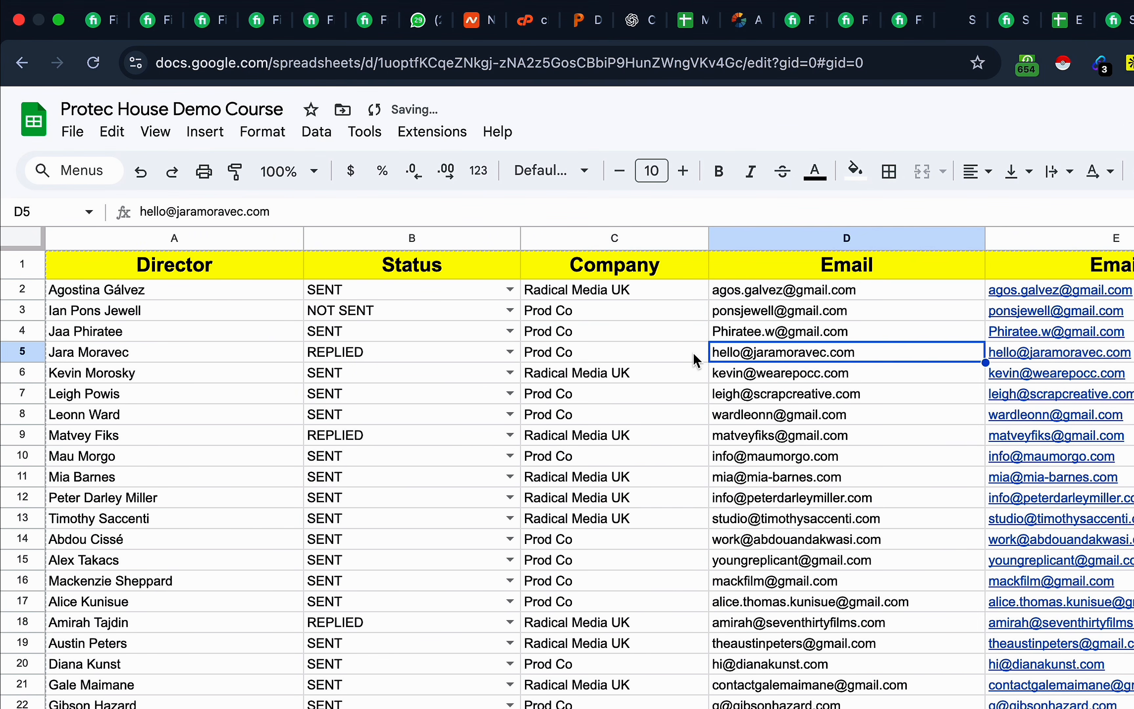
pyautogui.click(625, 277)
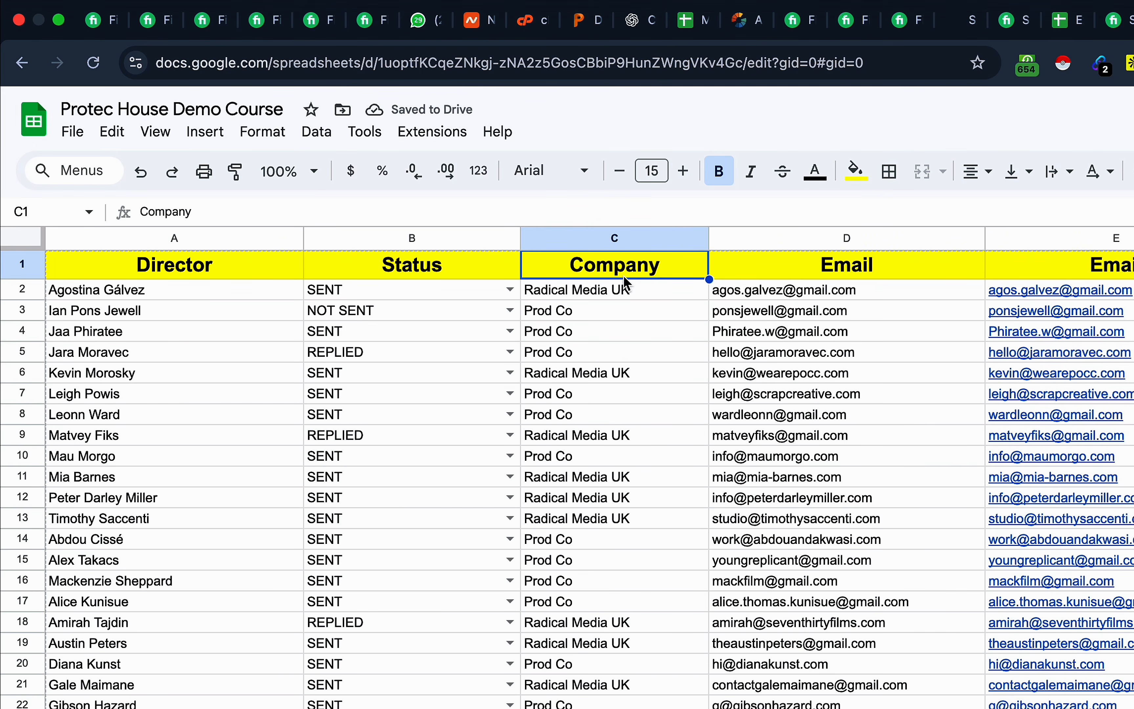
pyautogui.click(318, 134)
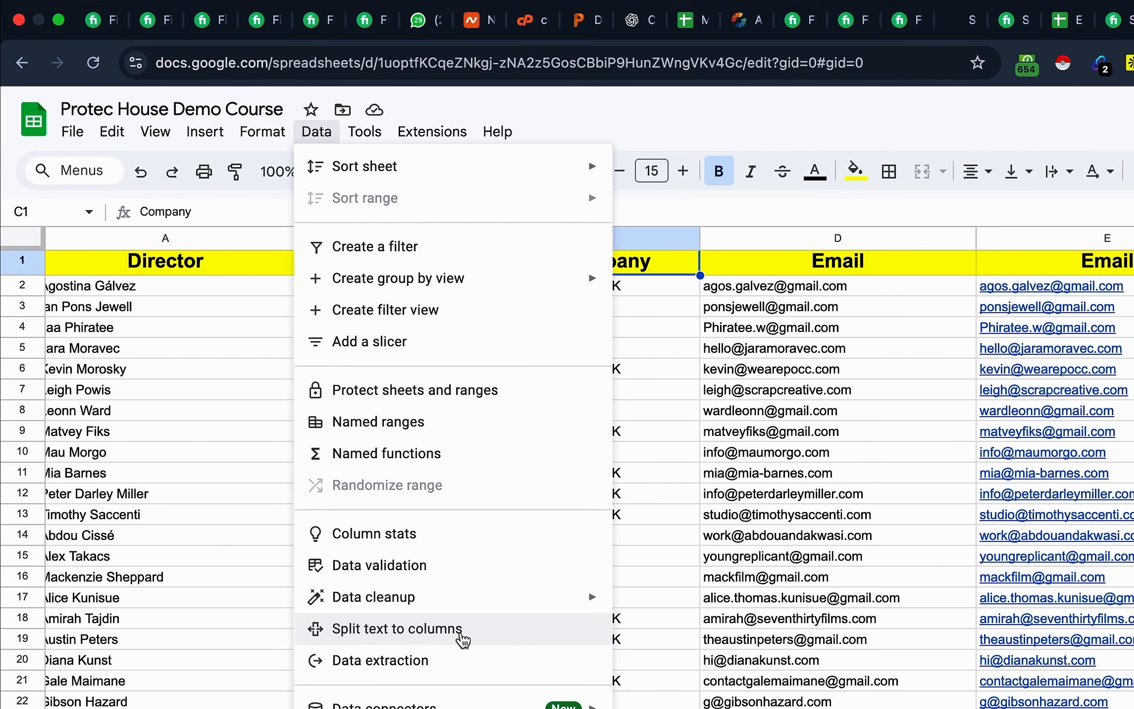
pyautogui.click(797, 577)
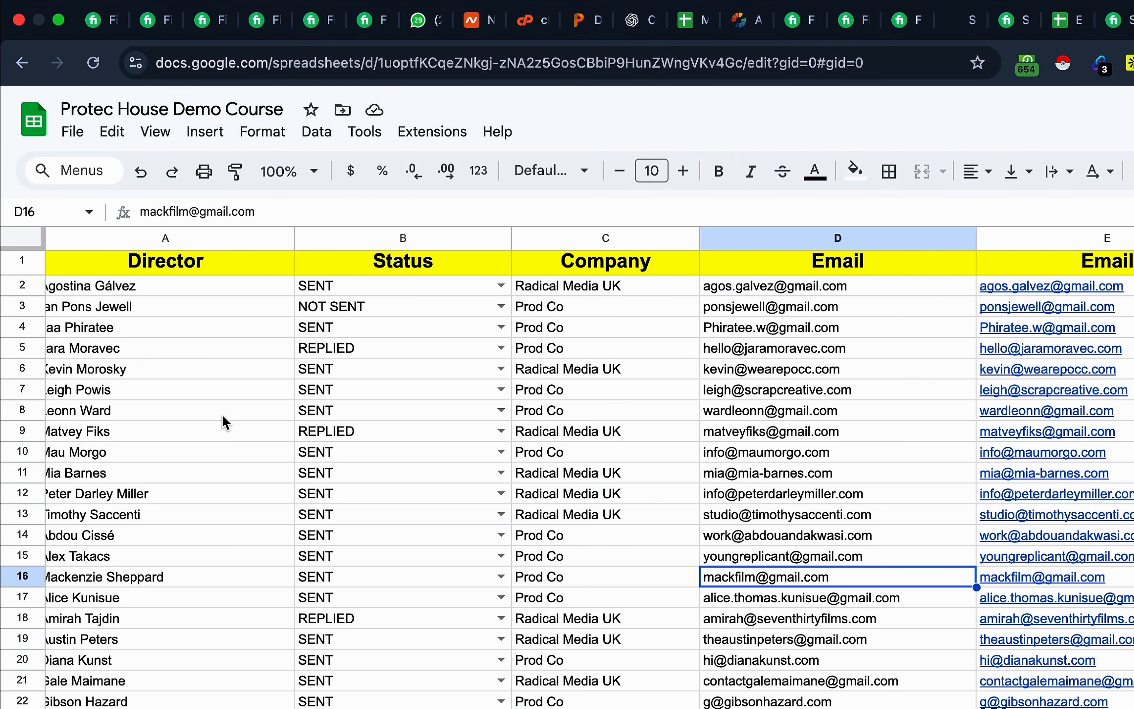
pyautogui.hscroll(-1, 186, 337)
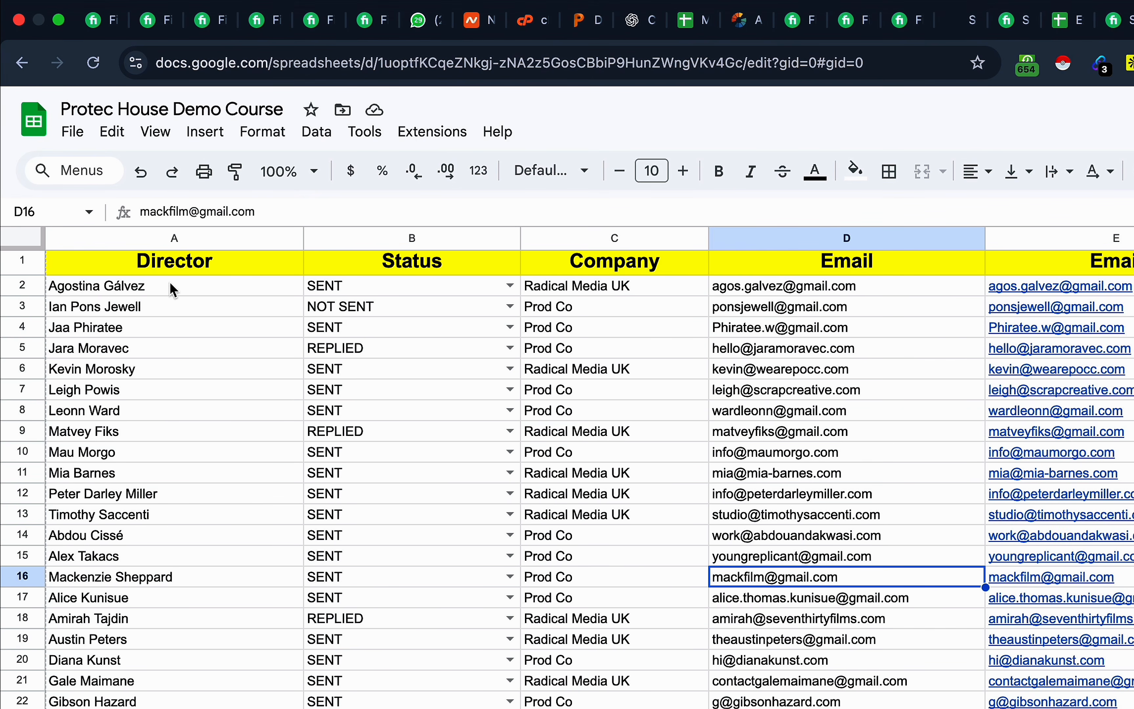
# - Examine the full names in the Director column to distinguish the first-name part from the last-name part
pyautogui.click(162, 240)
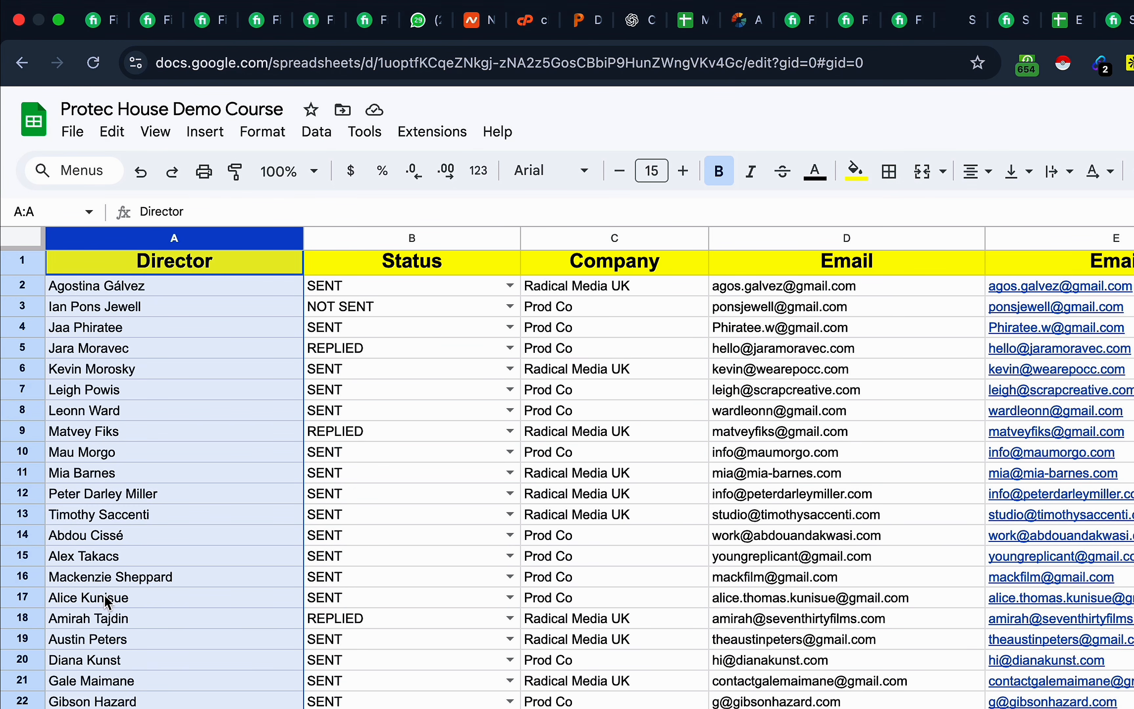
pyautogui.click(104, 292)
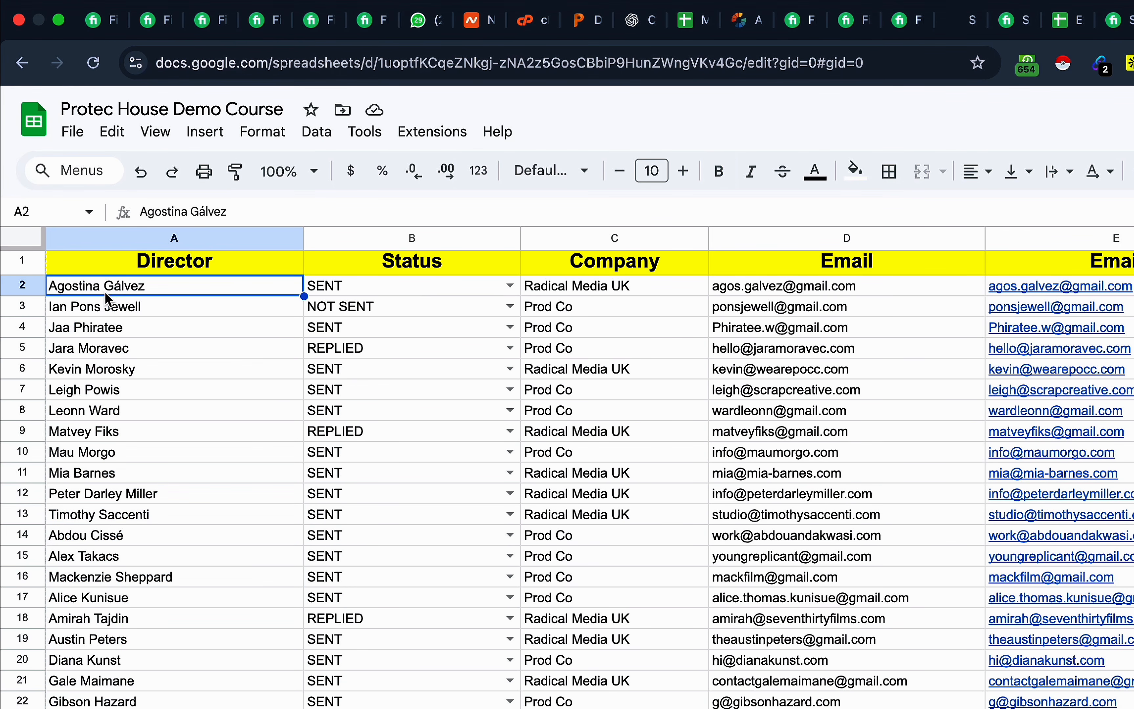
pyautogui.click(87, 303)
pyautogui.doubleClick(88, 305)
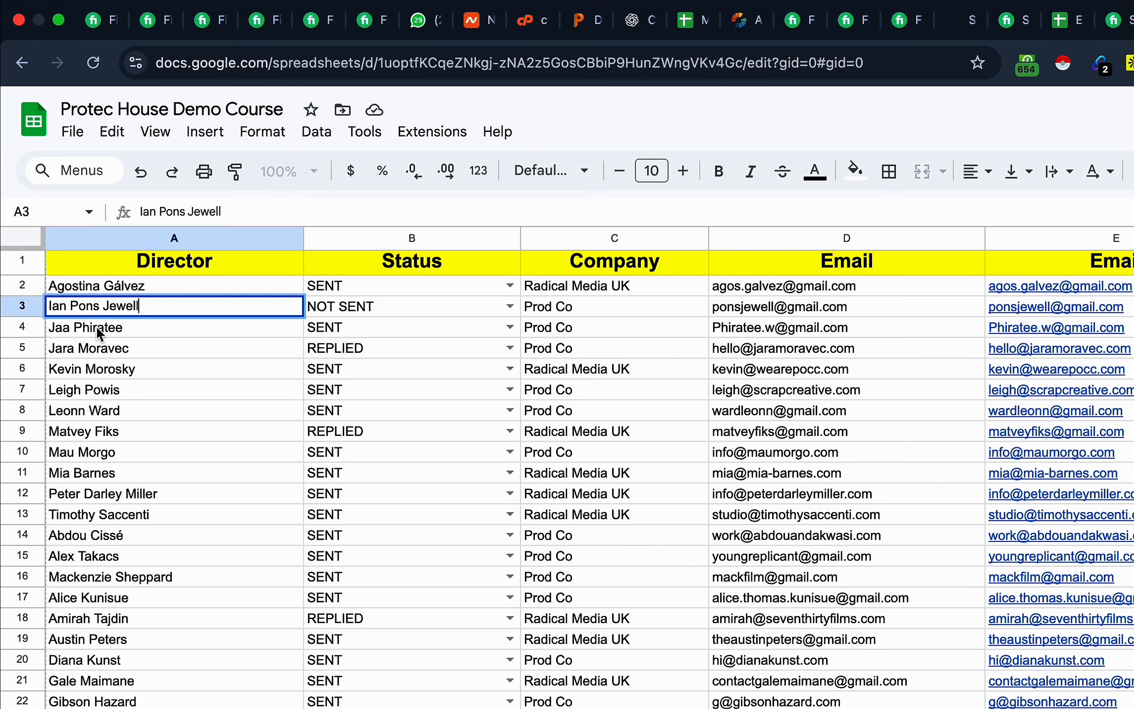
pyautogui.doubleClick(95, 327)
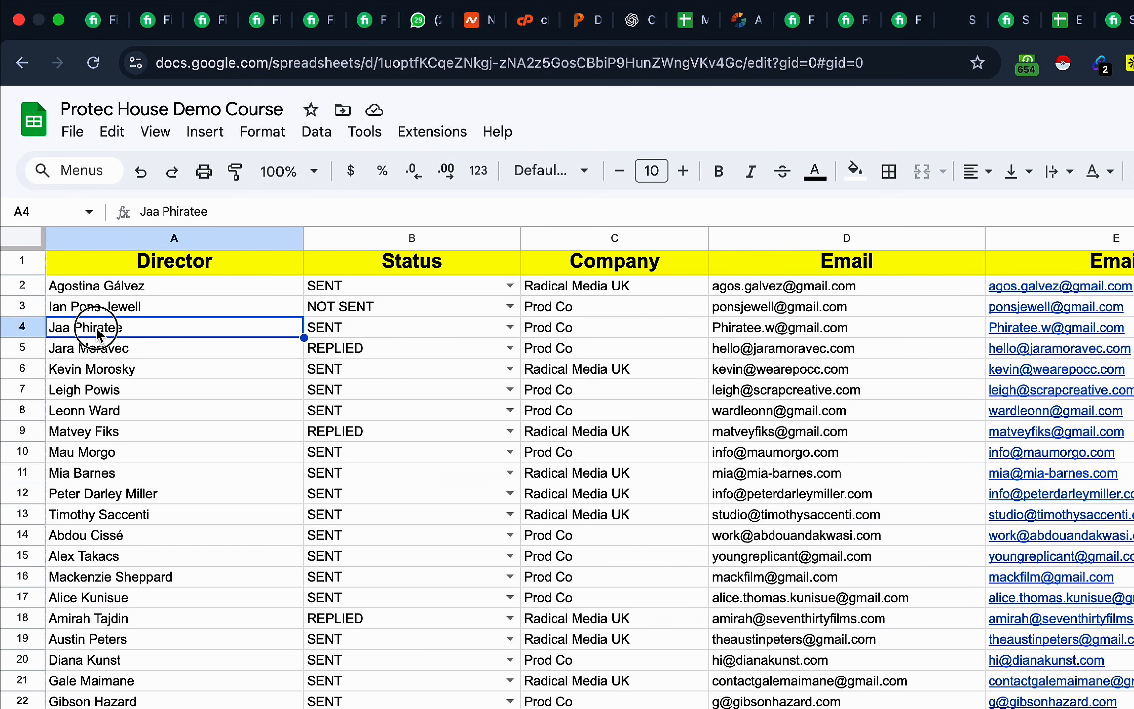
pyautogui.click(84, 351)
pyautogui.doubleClick(74, 353)
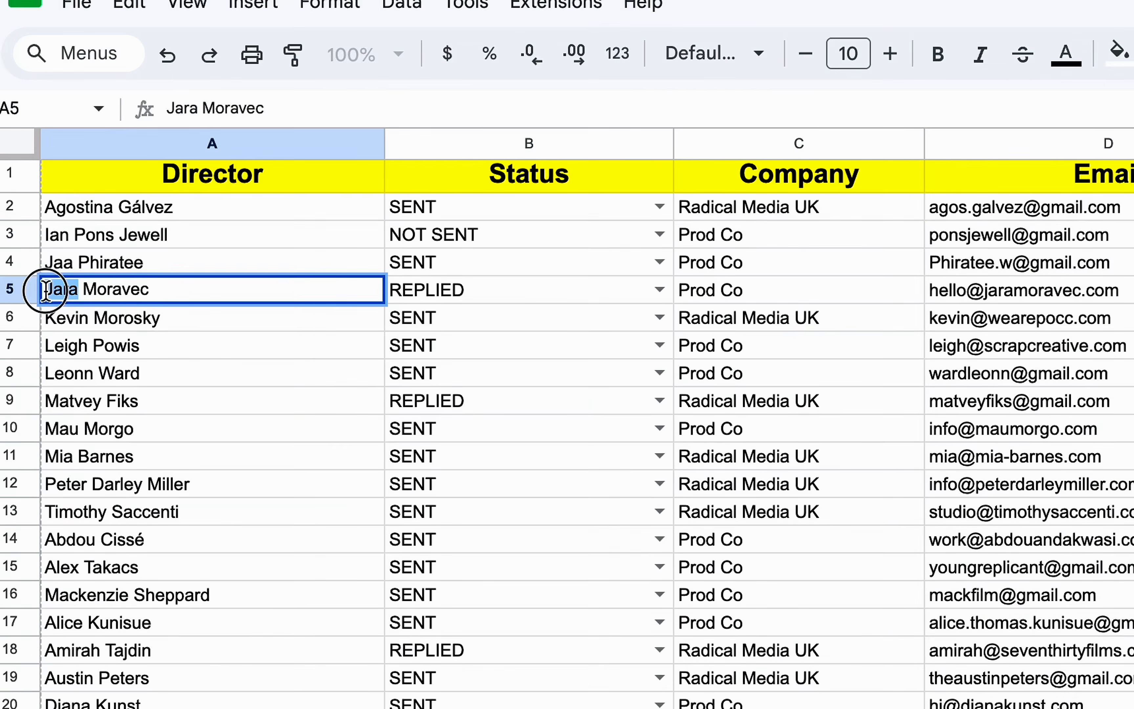
pyautogui.doubleClick(52, 348)
pyautogui.doubleClick(143, 289)
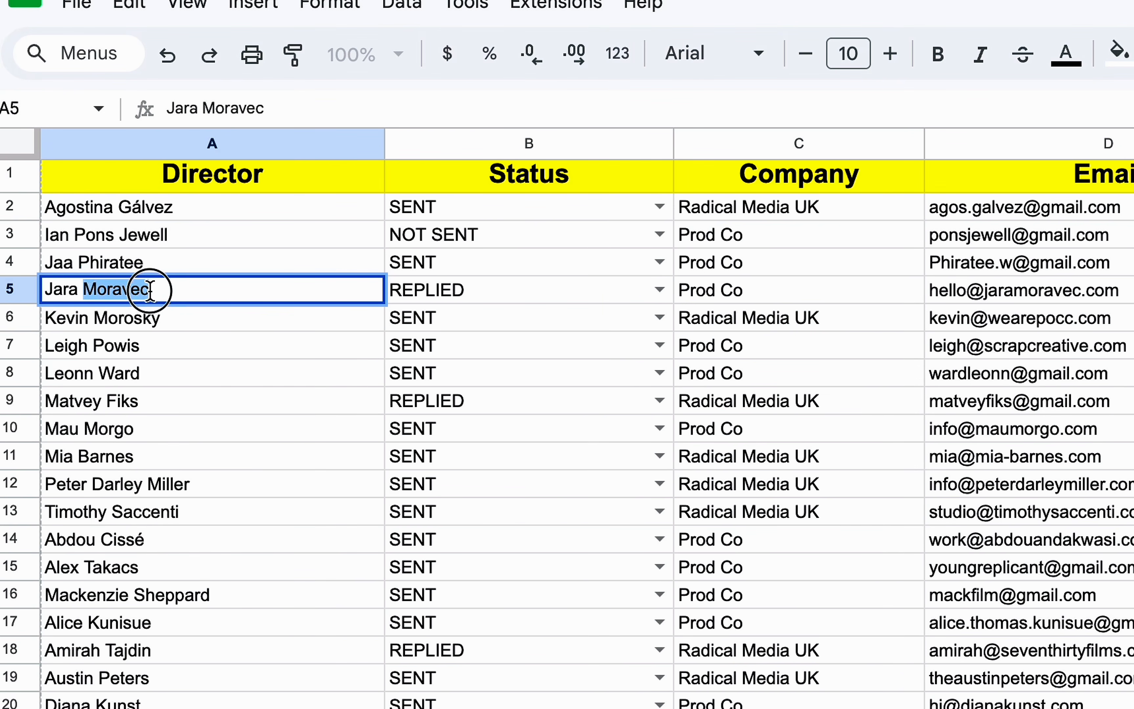
pyautogui.doubleClick(96, 324)
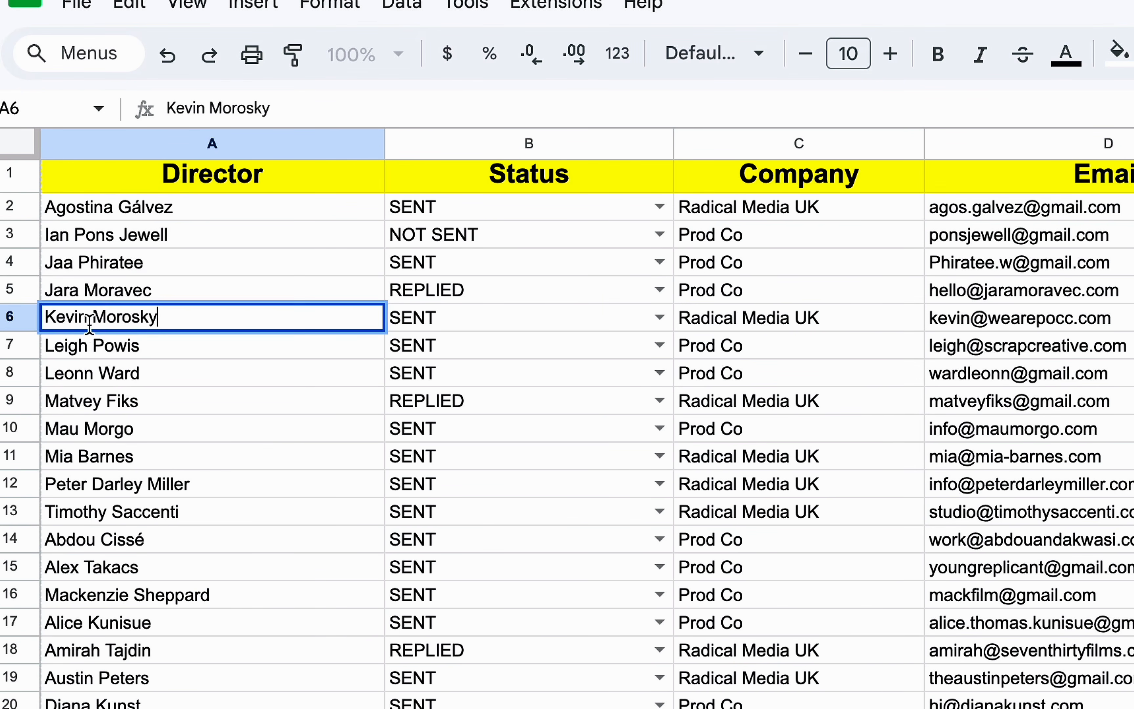
pyautogui.doubleClick(45, 315)
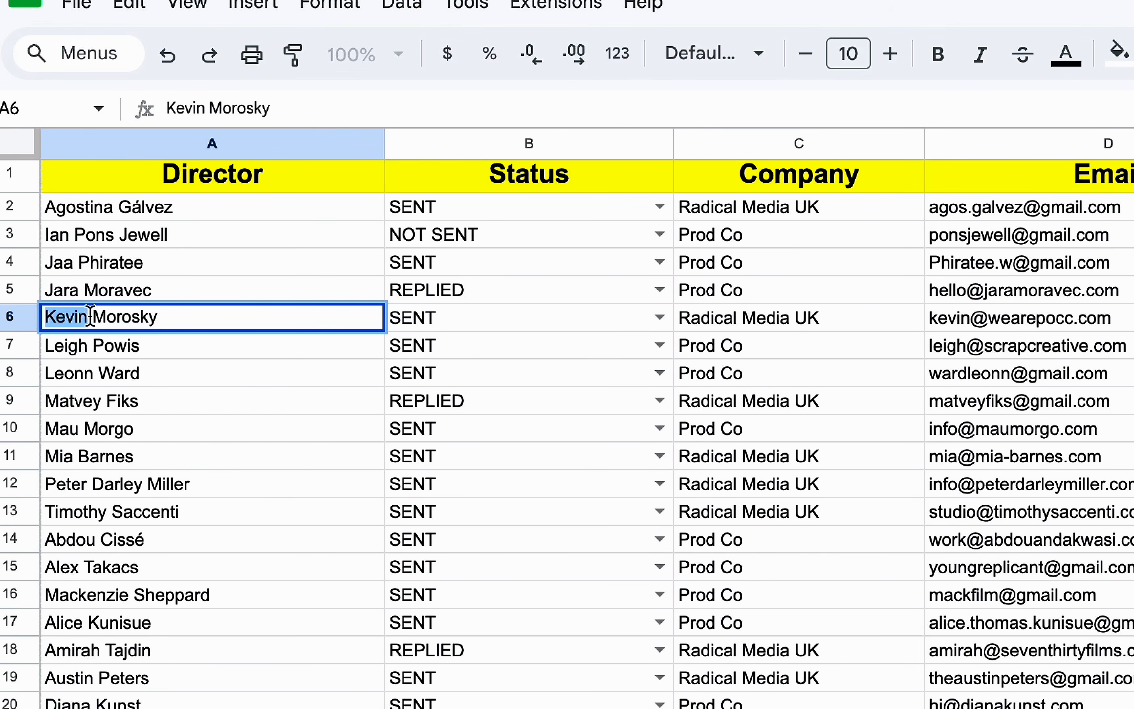
pyautogui.doubleClick(150, 319)
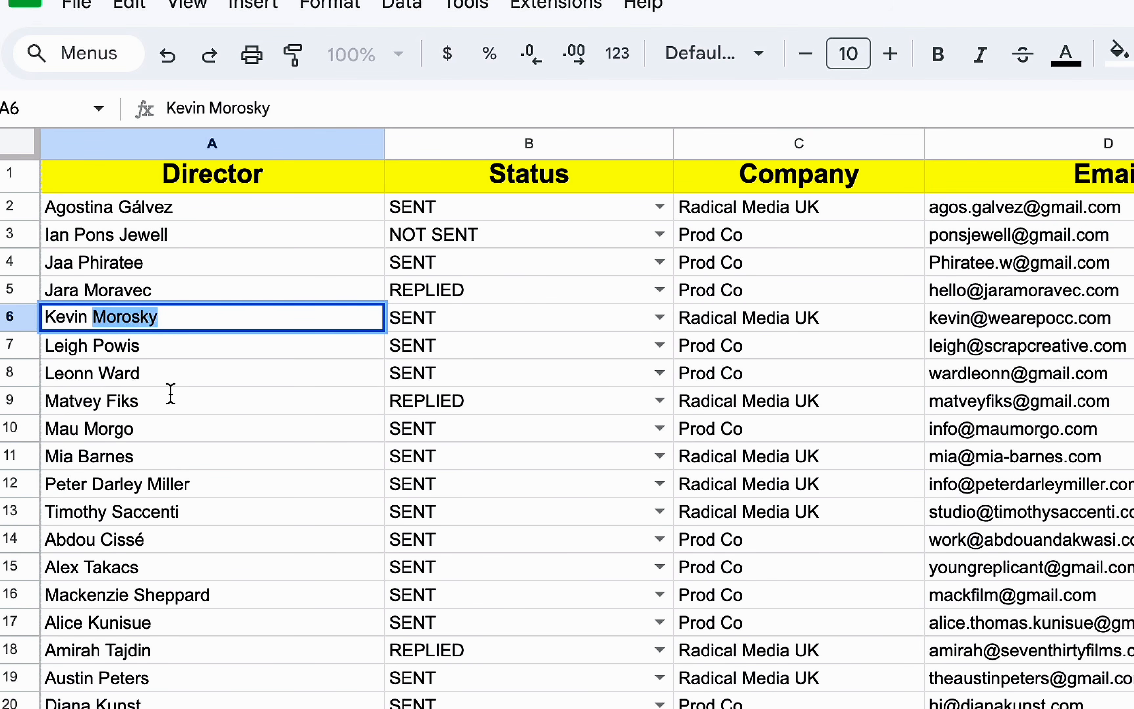
pyautogui.click(113, 347)
pyautogui.click(221, 318)
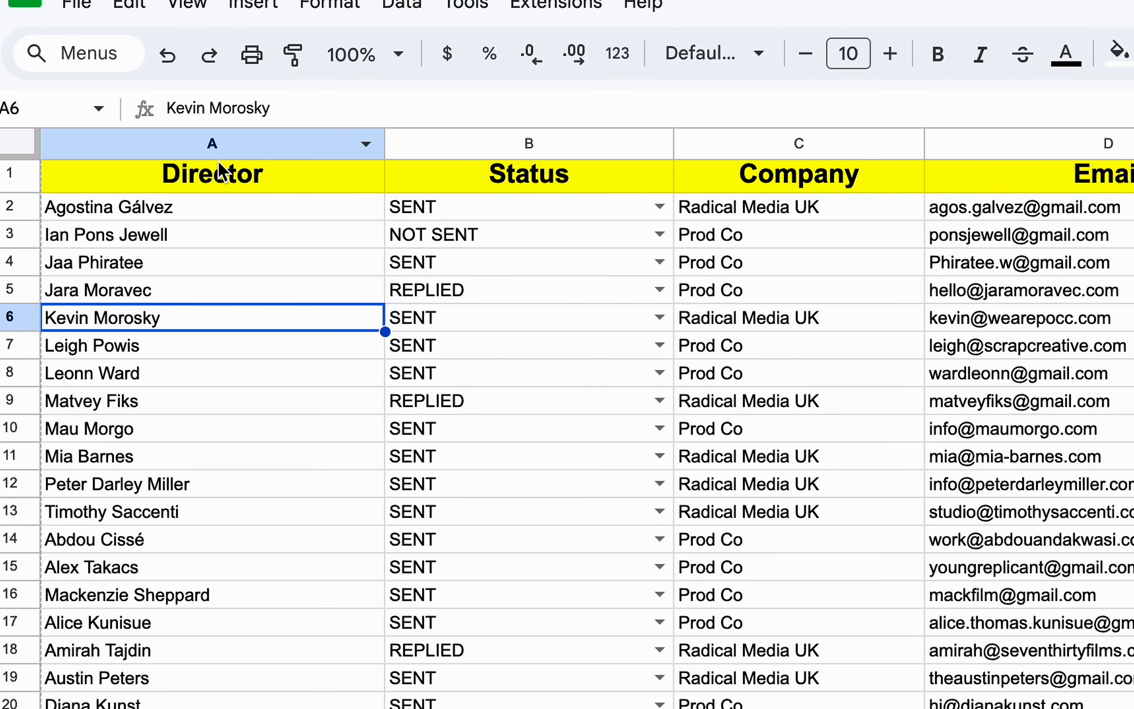
# - Rename the "Director" header in cell A1 to "Full Name"
pyautogui.click(217, 143)
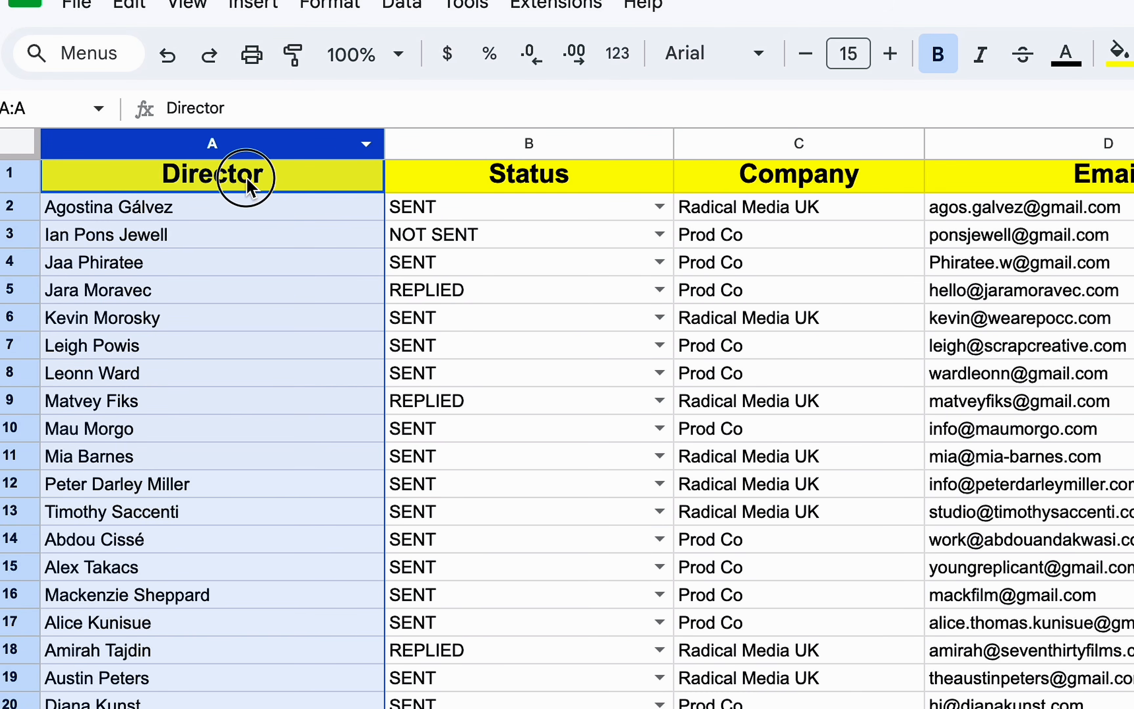
pyautogui.doubleClick(246, 178)
pyautogui.moveTo(280, 177); pyautogui.dragTo(158, 183)
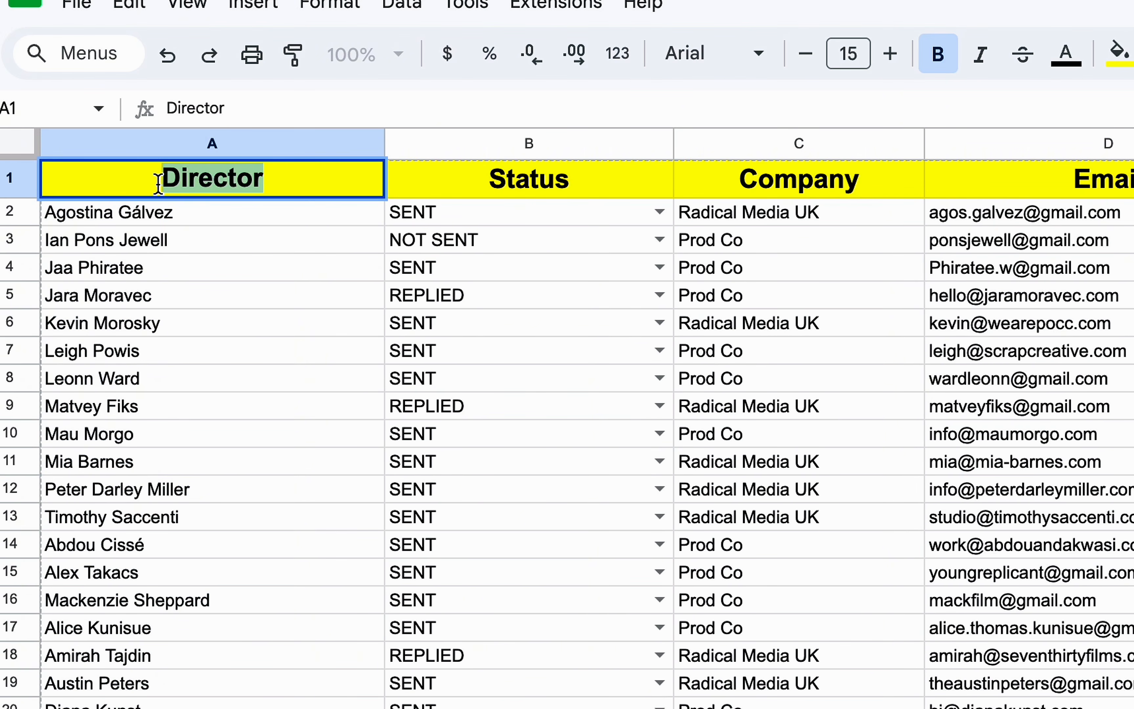
pyautogui.write('Full n')
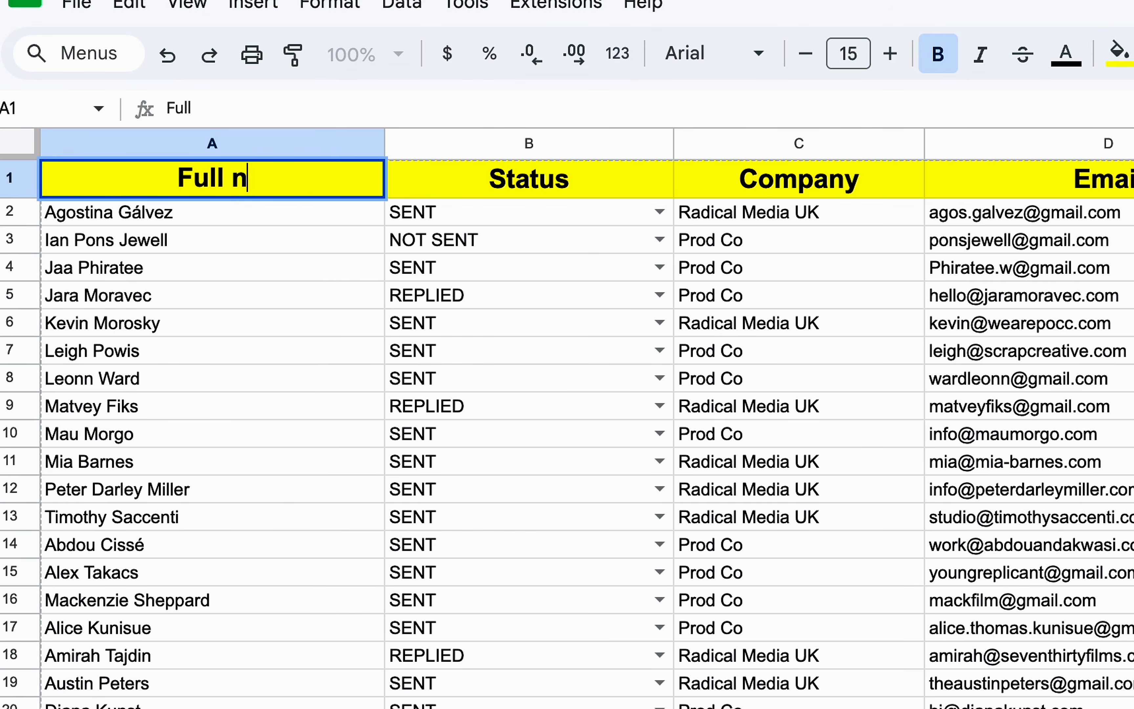
pyautogui.write('ame')
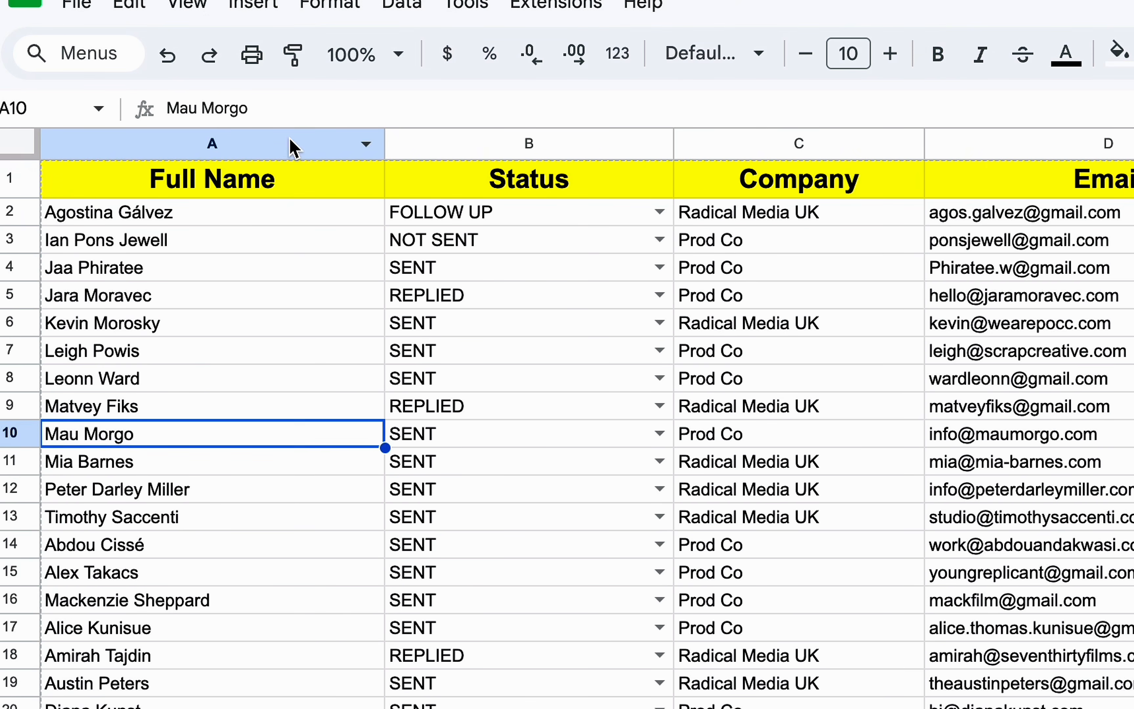
pyautogui.click(290, 139)
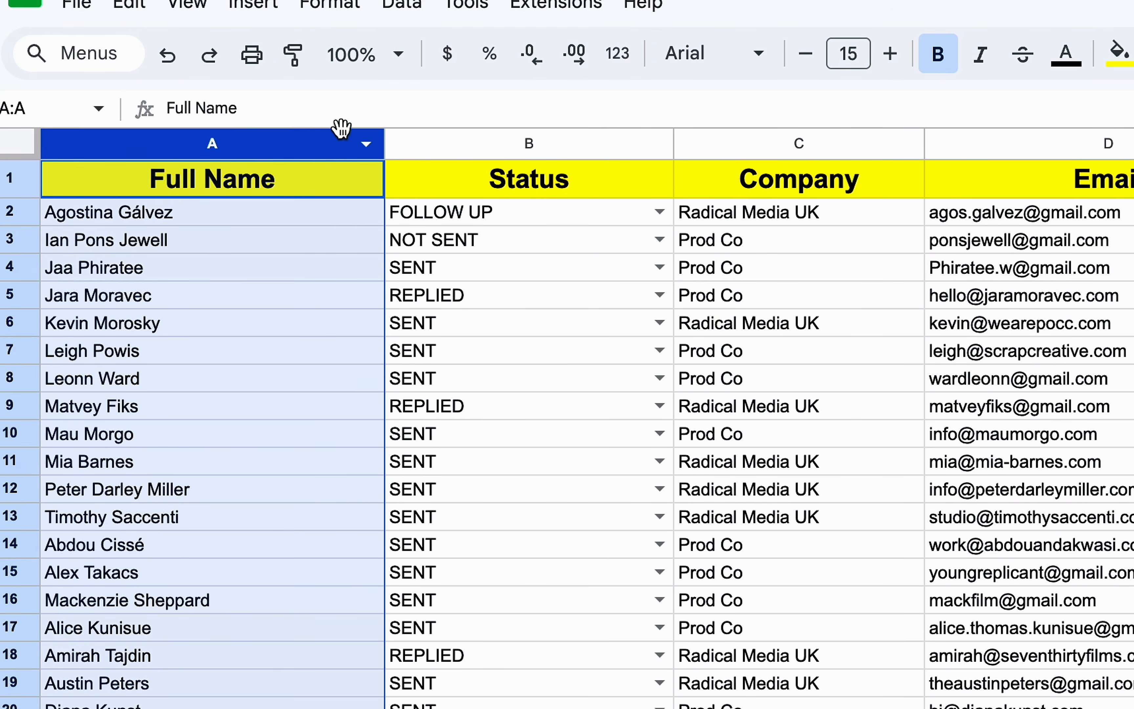
pyautogui.click(402, 7)
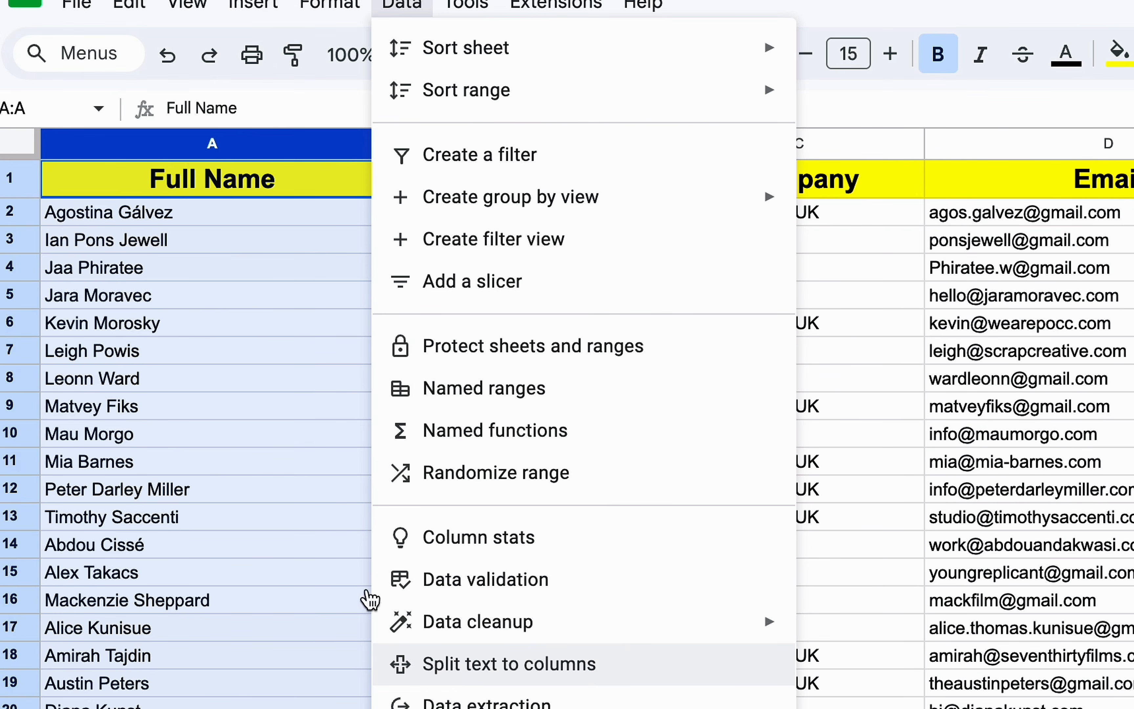
pyautogui.click(236, 443)
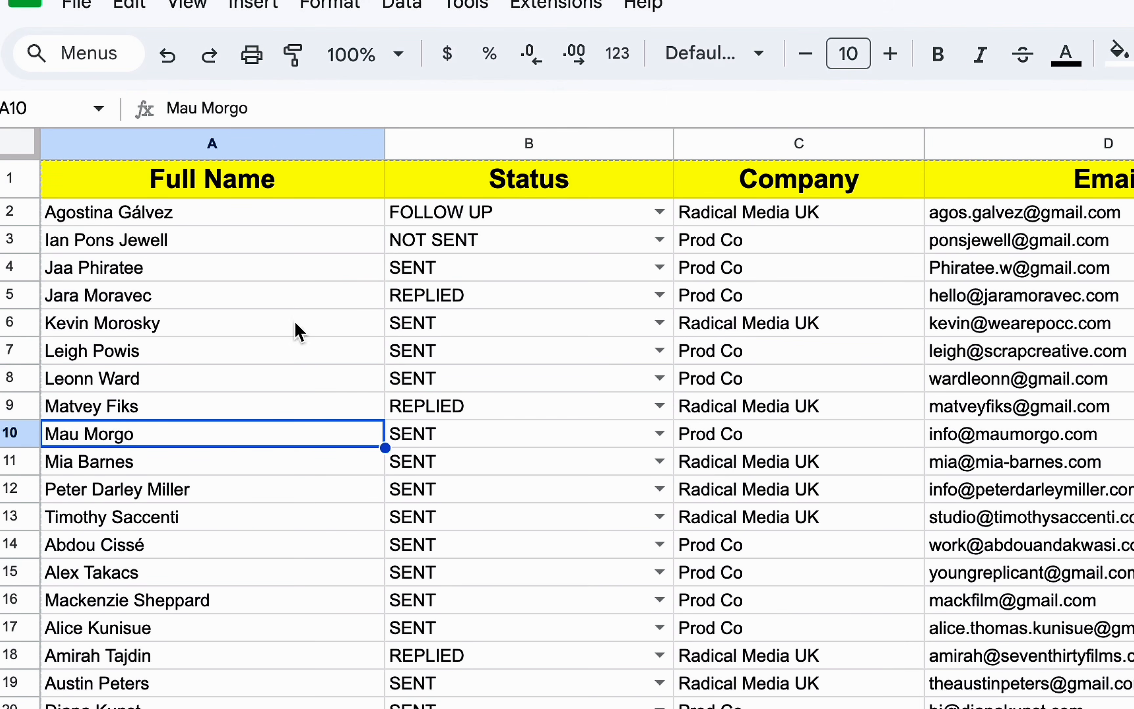
# - Insert two empty columns between the Full Name and Status columns
pyautogui.click(370, 146)
pyautogui.click(433, 136)
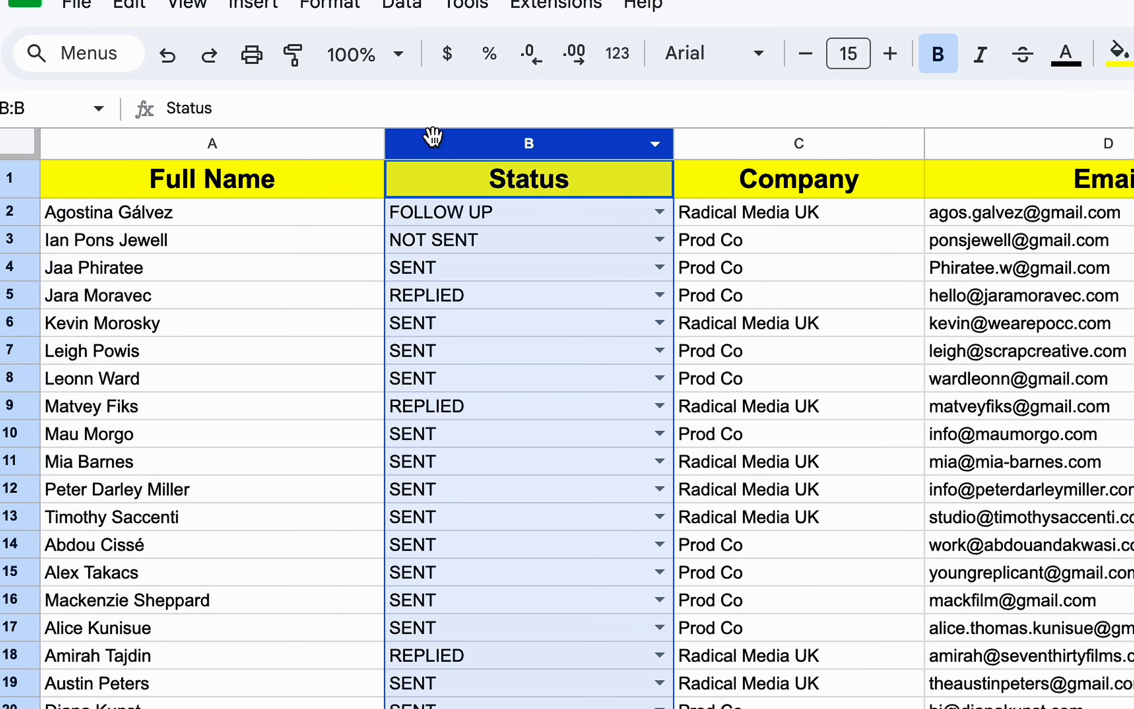
pyautogui.click(304, 137)
pyautogui.rightClick(303, 139)
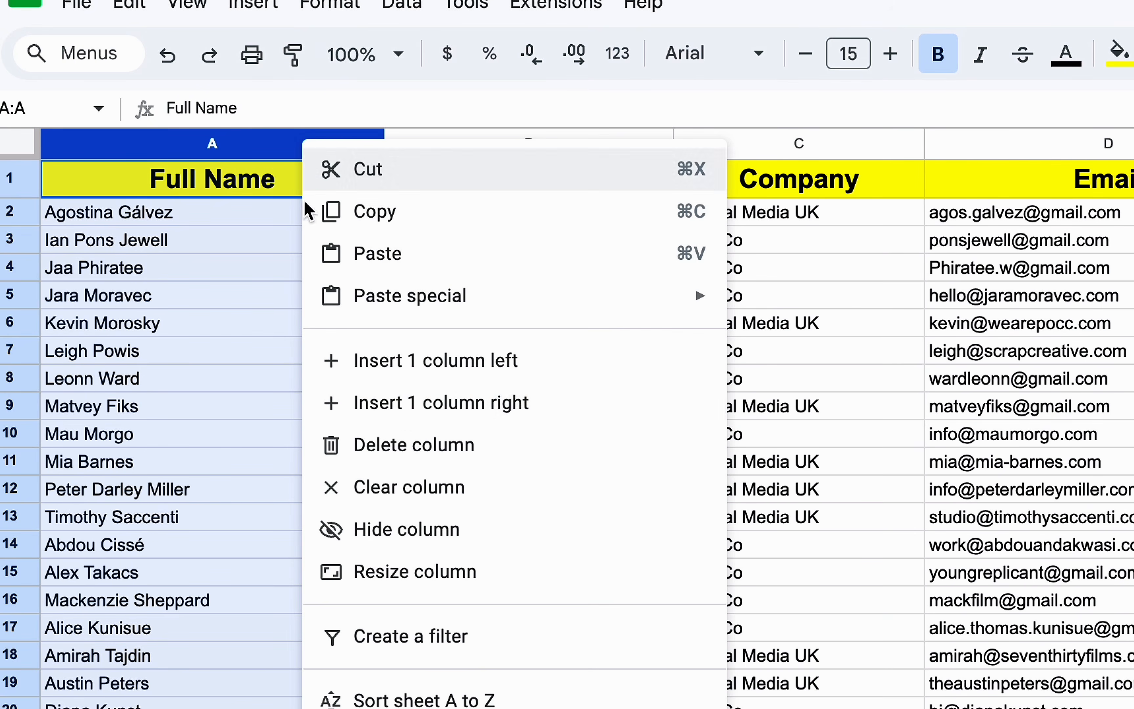
pyautogui.click(399, 408)
pyautogui.rightClick(324, 146)
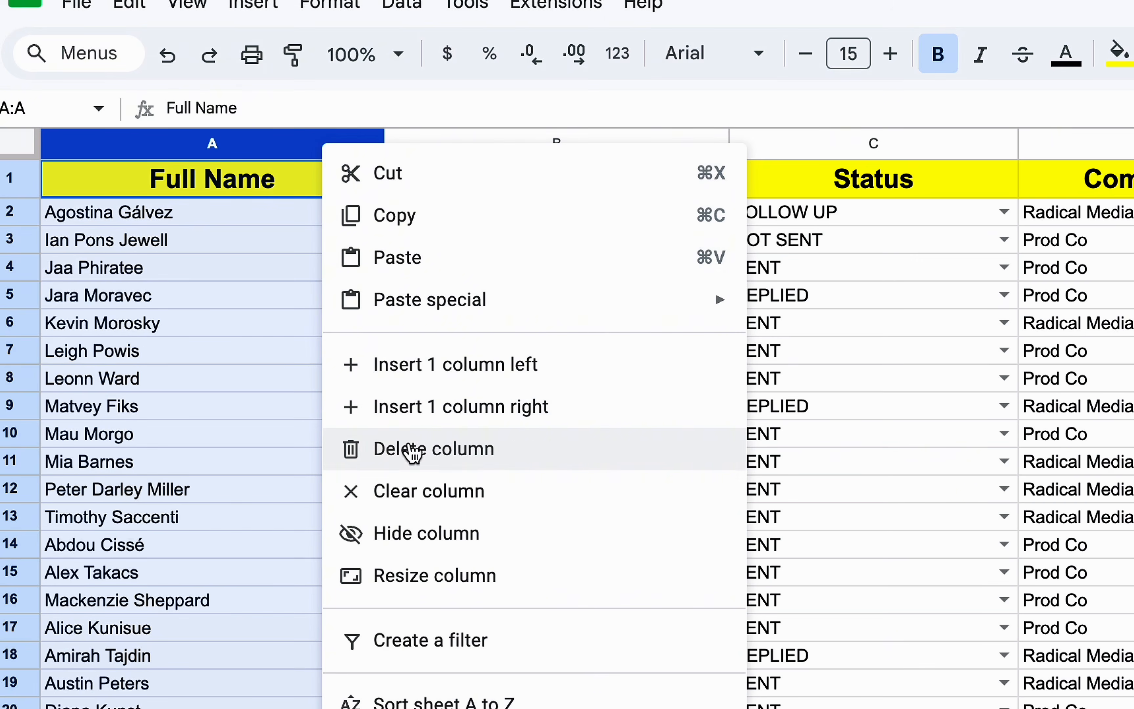
pyautogui.click(437, 423)
# - Enter the headers "First Name" in cell B1 and "Last Name" in cell C1
pyautogui.doubleClick(584, 183)
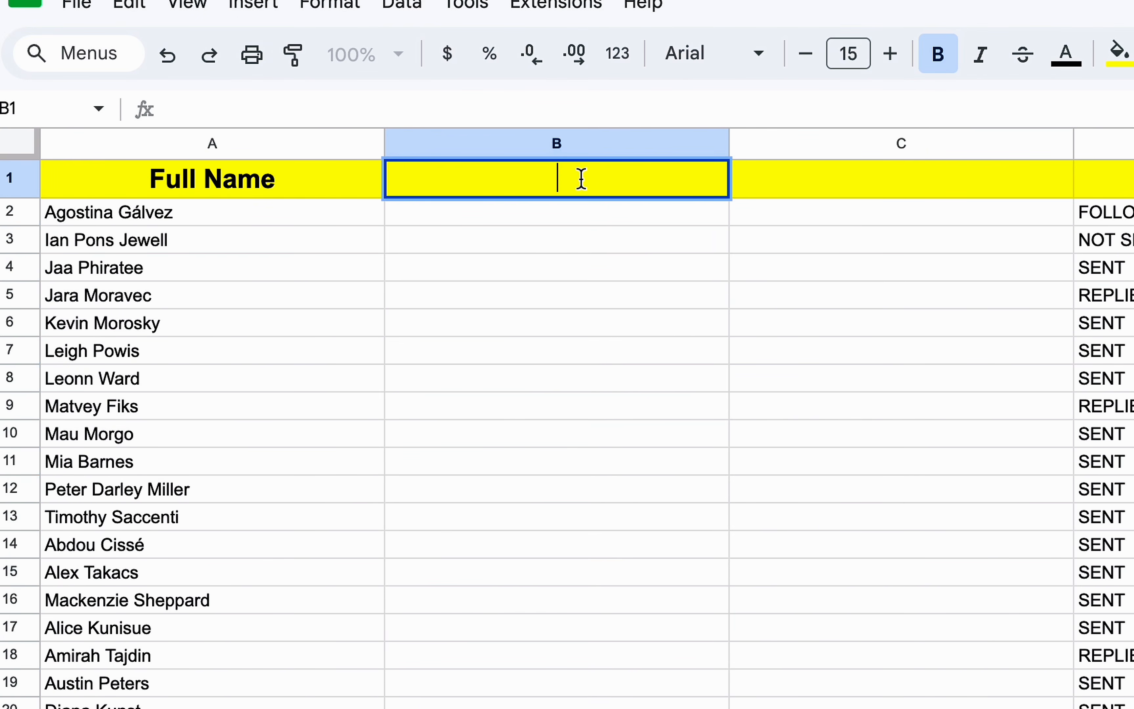
pyautogui.write('Firs')
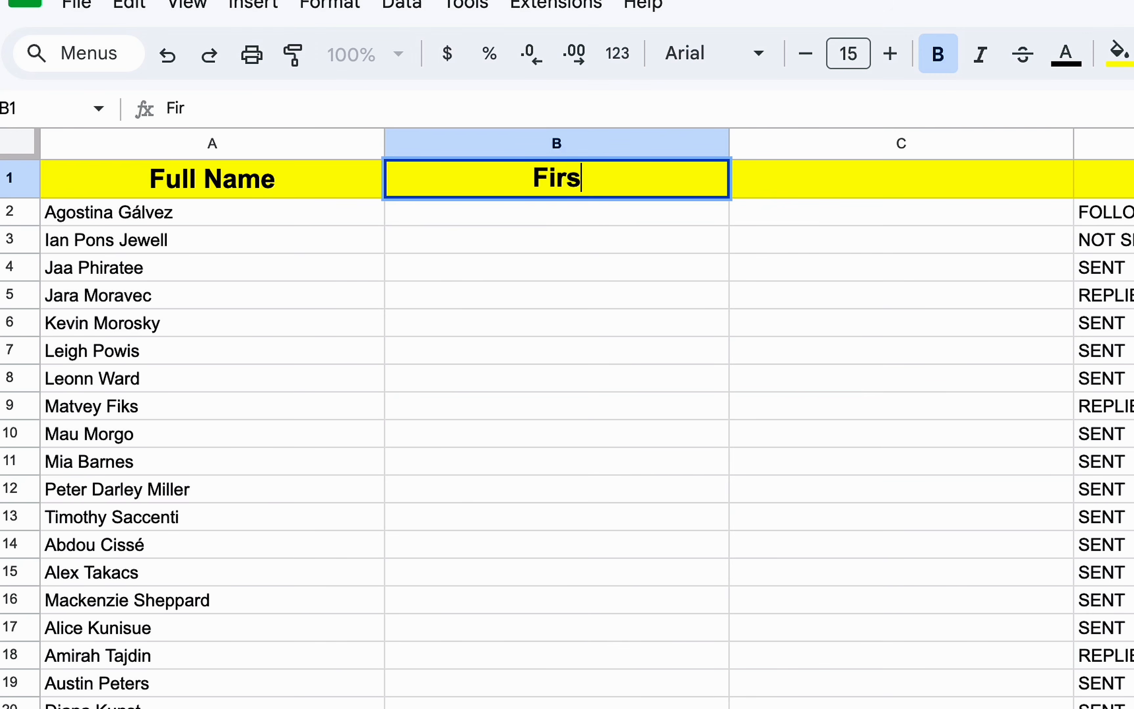
pyautogui.write('t Name')
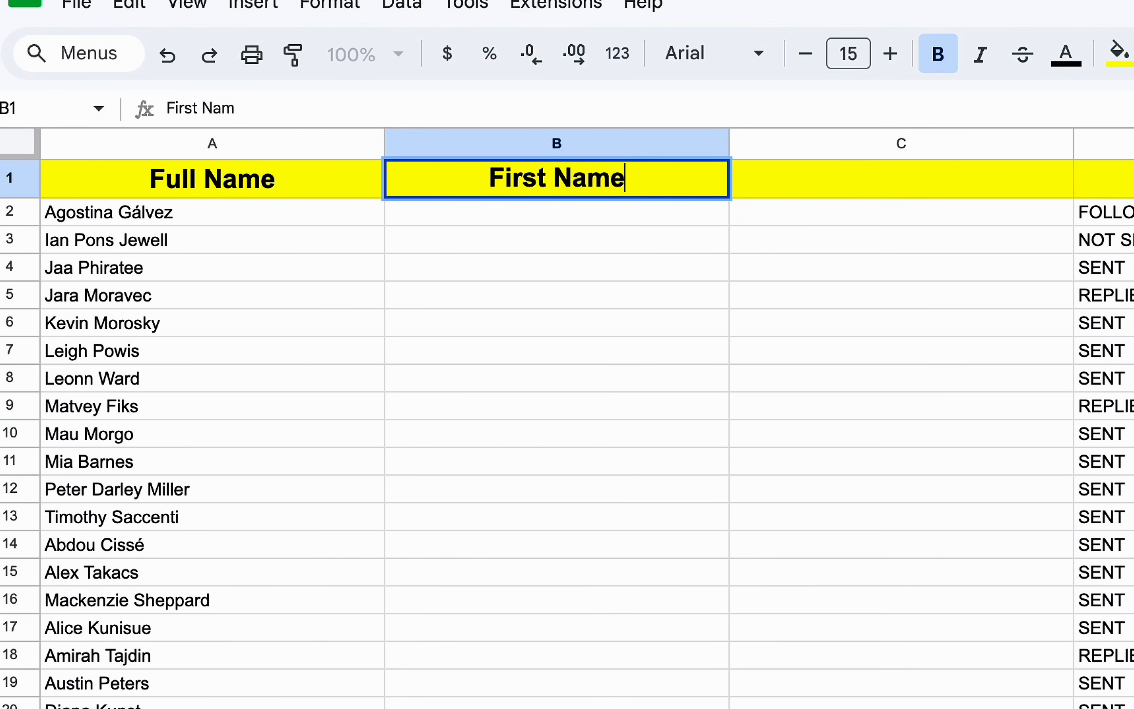
pyautogui.click(874, 180)
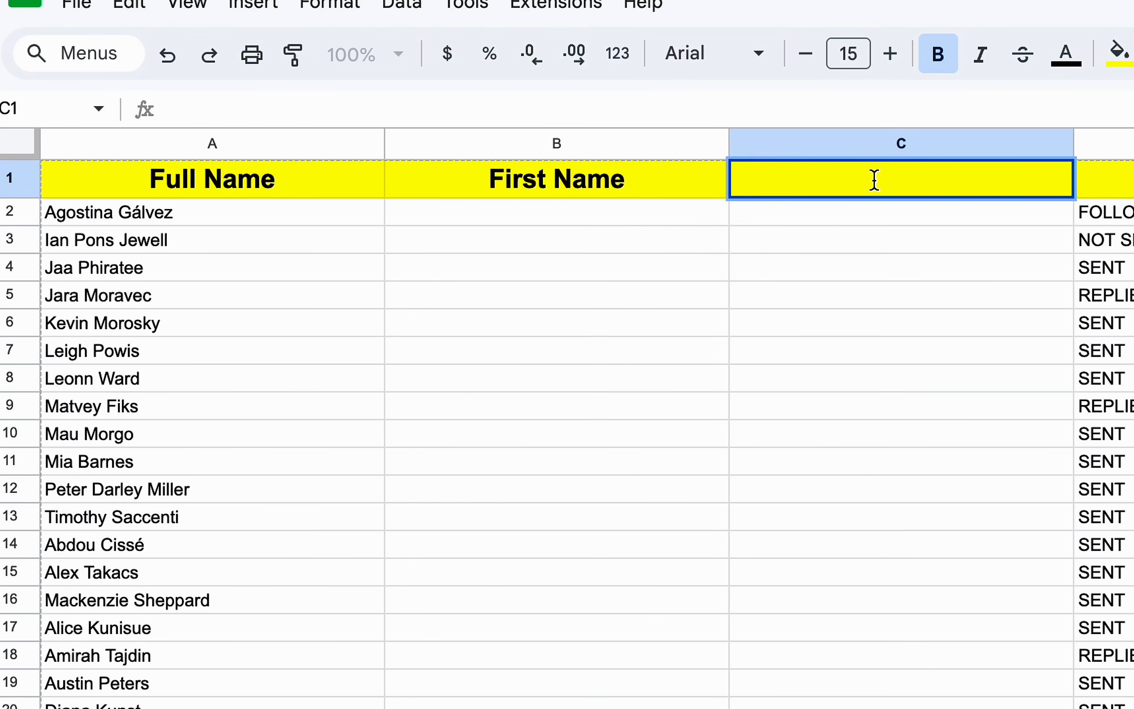
pyautogui.write('Last ')
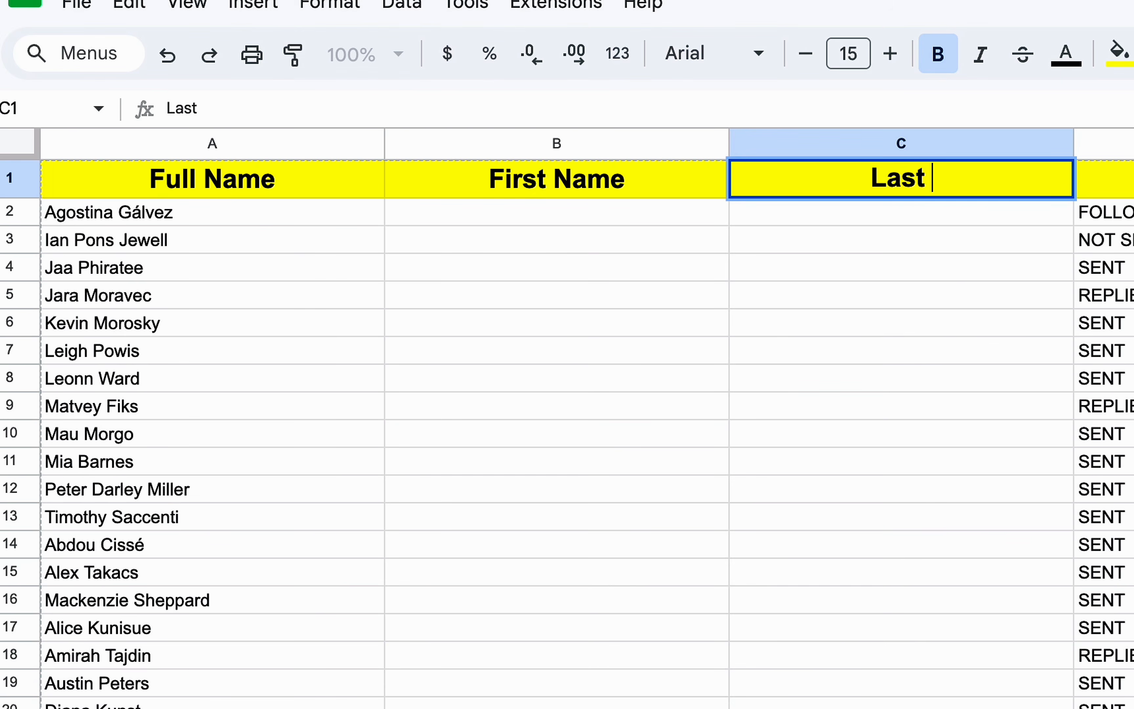
pyautogui.write('name')
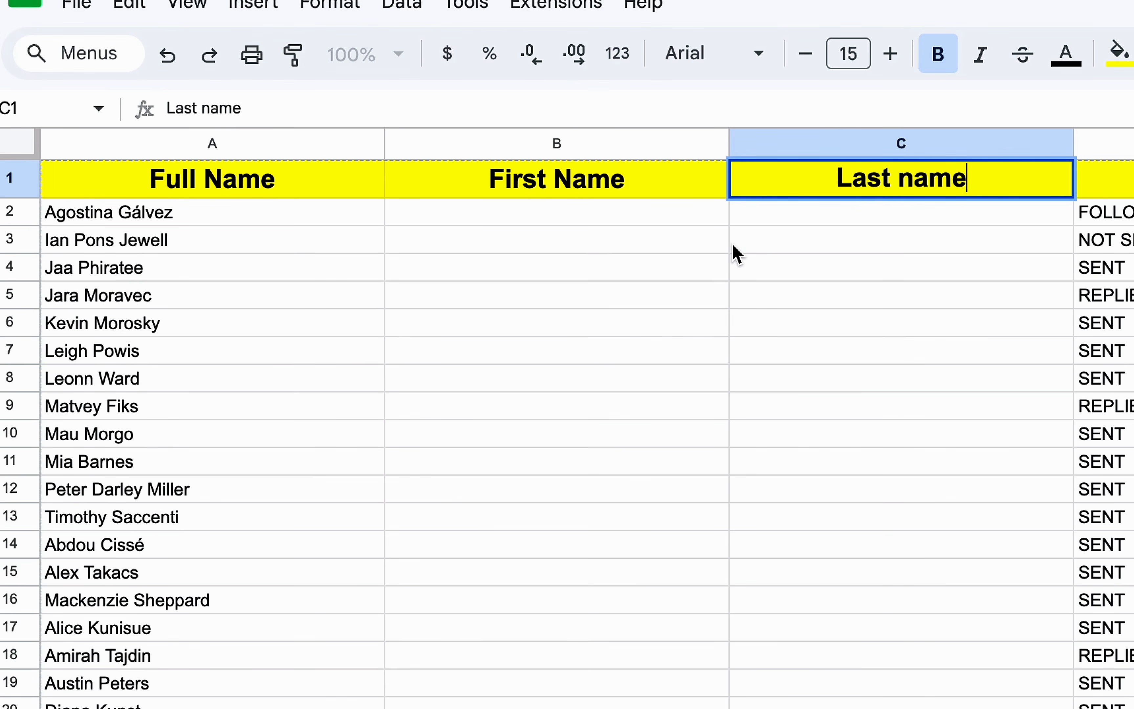
pyautogui.press('BackSpace')
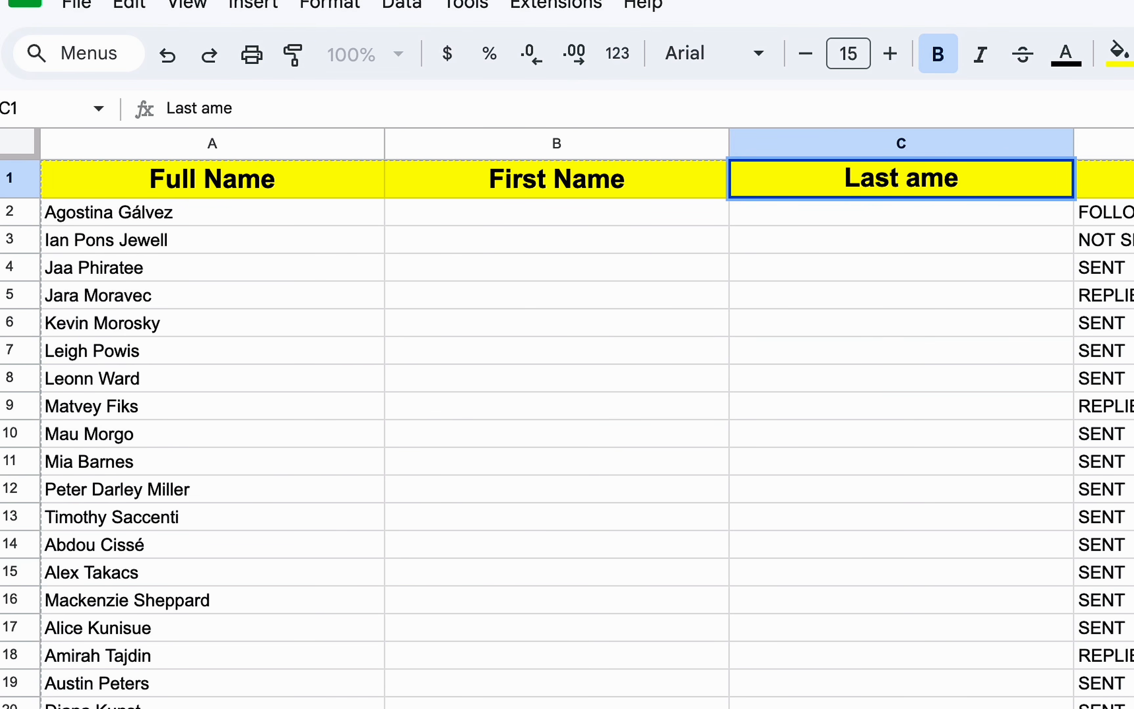
pyautogui.write('N')
pyautogui.click(620, 216)
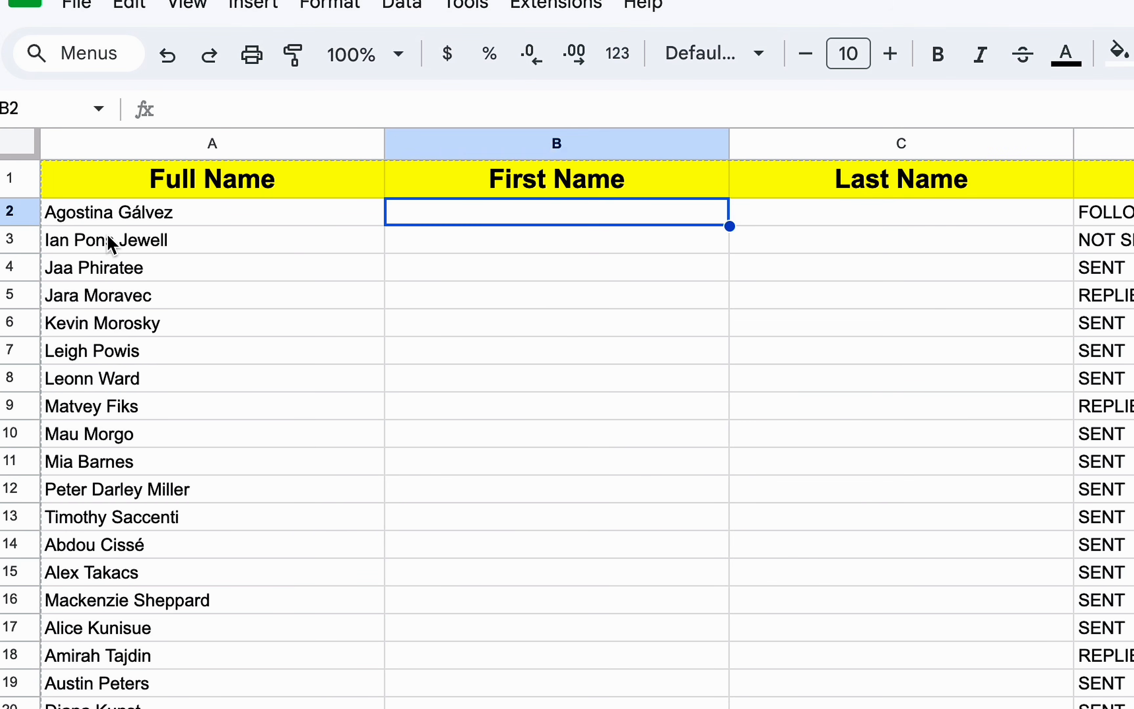
# - Copy only the first name from the full name in cell A2 into cell B2
pyautogui.click(99, 220)
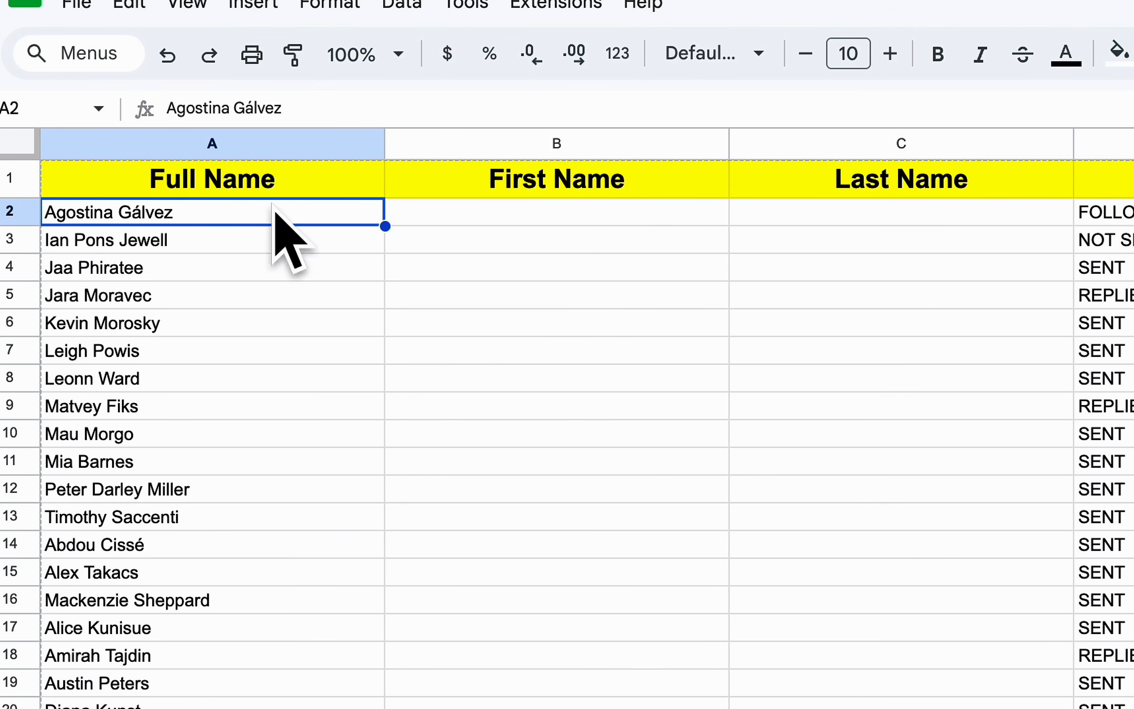
pyautogui.doubleClick(112, 214)
pyautogui.moveTo(110, 217); pyautogui.dragTo(33, 213)
pyautogui.hotkey('ctrl', 'c')
pyautogui.doubleClick(469, 212)
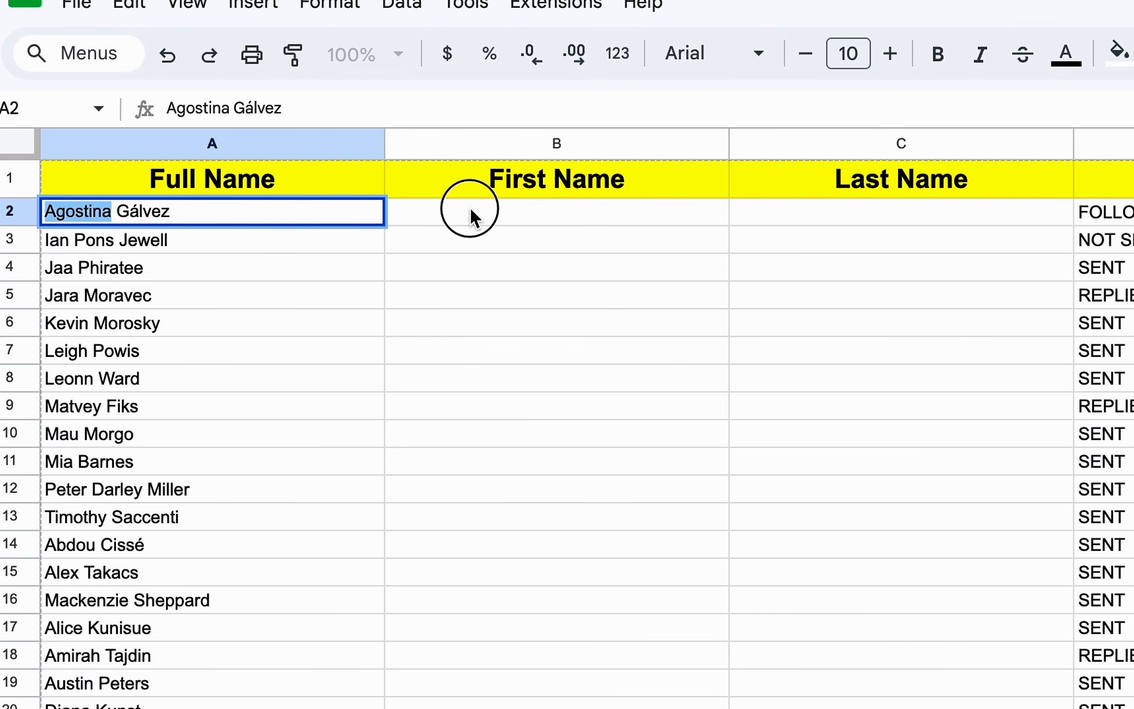
pyautogui.hotkey('ctrl', 'v')
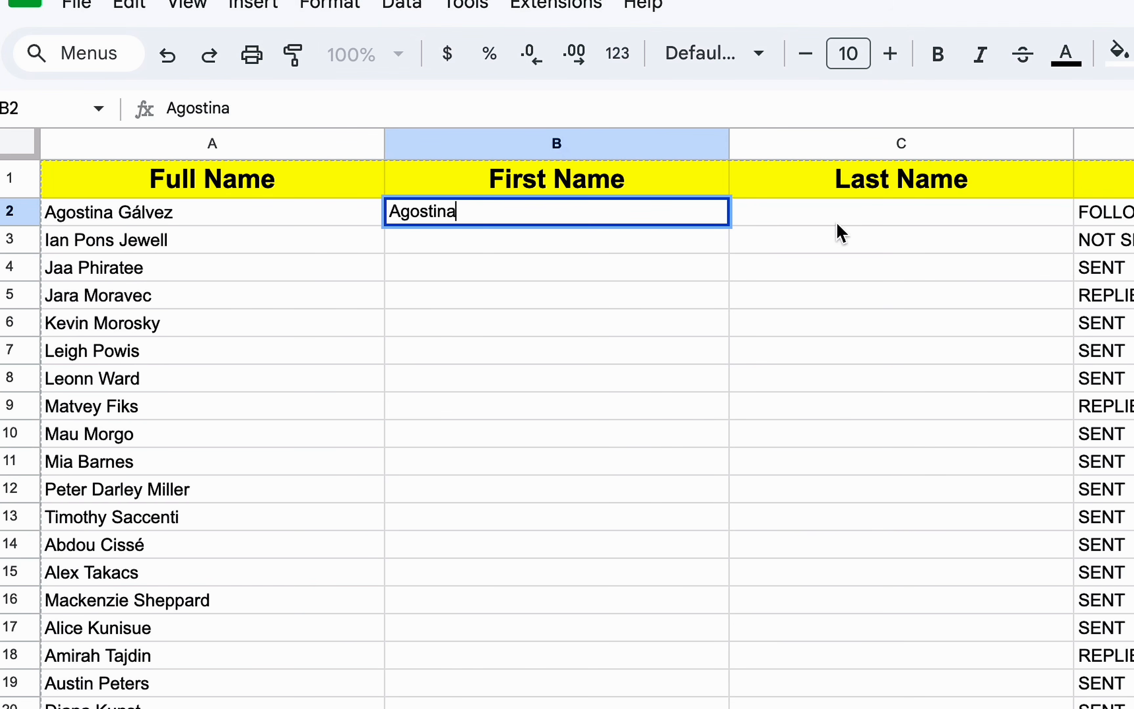
pyautogui.press('Tab')
# - Copy only the last name from the full name in cell A2 into cell C2
pyautogui.doubleClick(202, 218)
pyautogui.moveTo(174, 213); pyautogui.dragTo(118, 216)
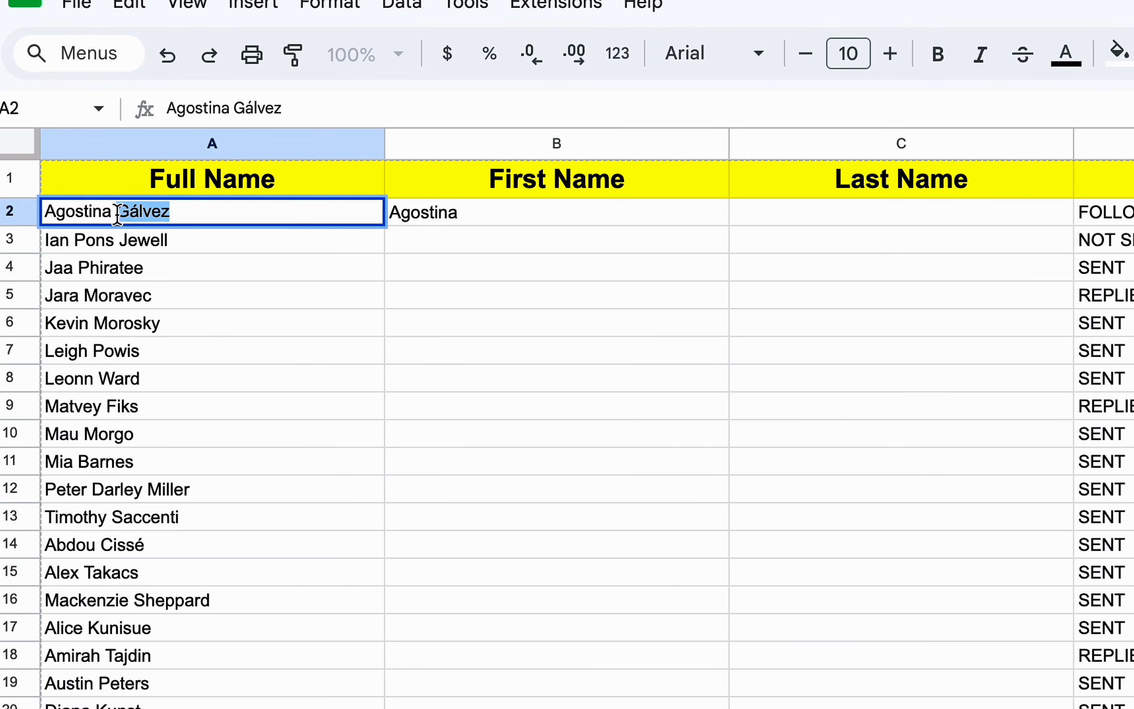
pyautogui.doubleClick(854, 215)
pyautogui.write('Gálvez')
pyautogui.press('Return')
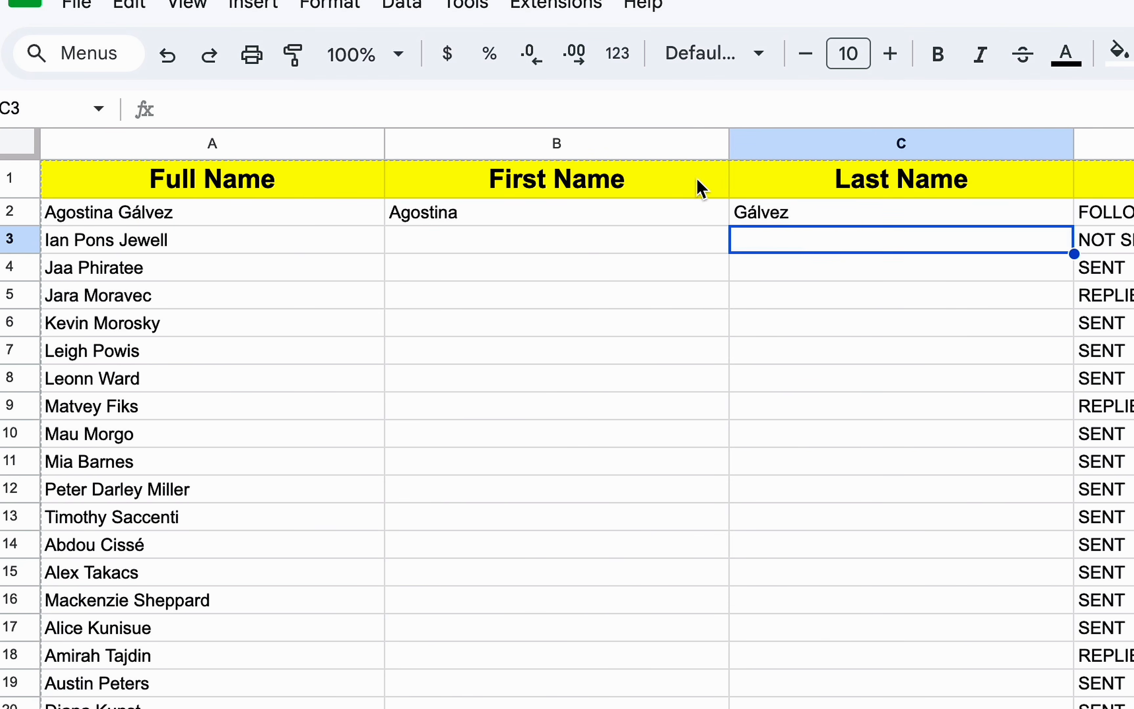
# - Narrow the First Name and Last Name columns so the Status column sits closer to the names
pyautogui.moveTo(728, 145); pyautogui.dragTo(578, 146)
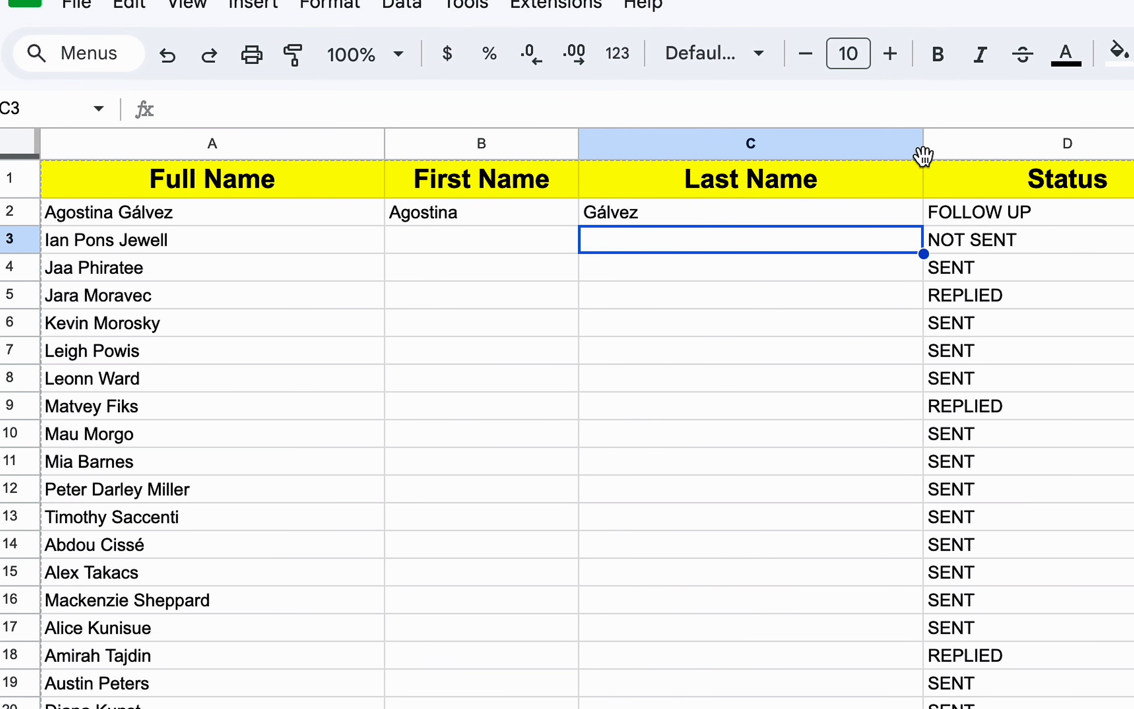
pyautogui.moveTo(925, 144); pyautogui.dragTo(840, 145)
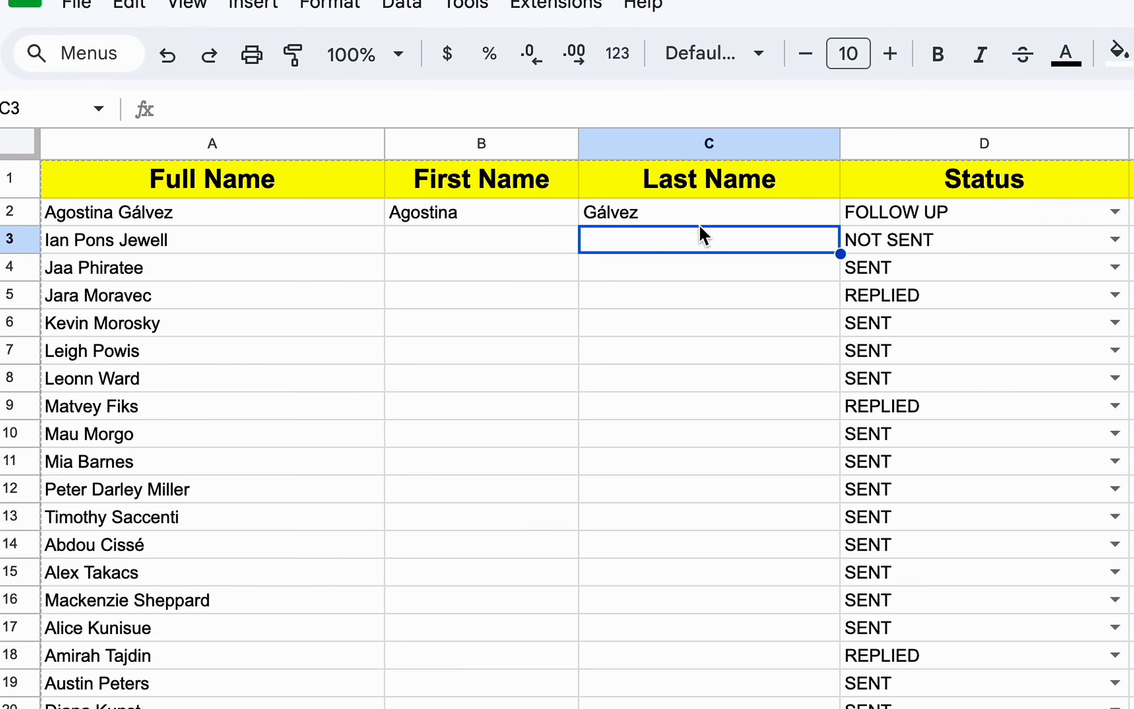
pyautogui.click(501, 246)
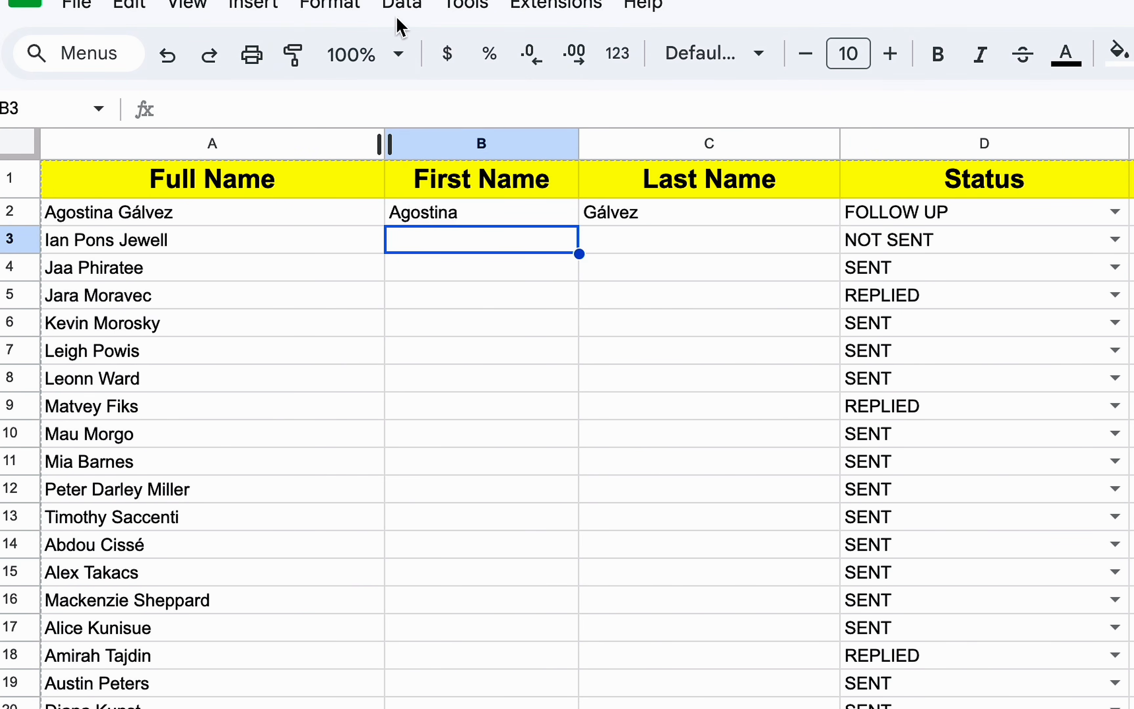
pyautogui.click(402, 7)
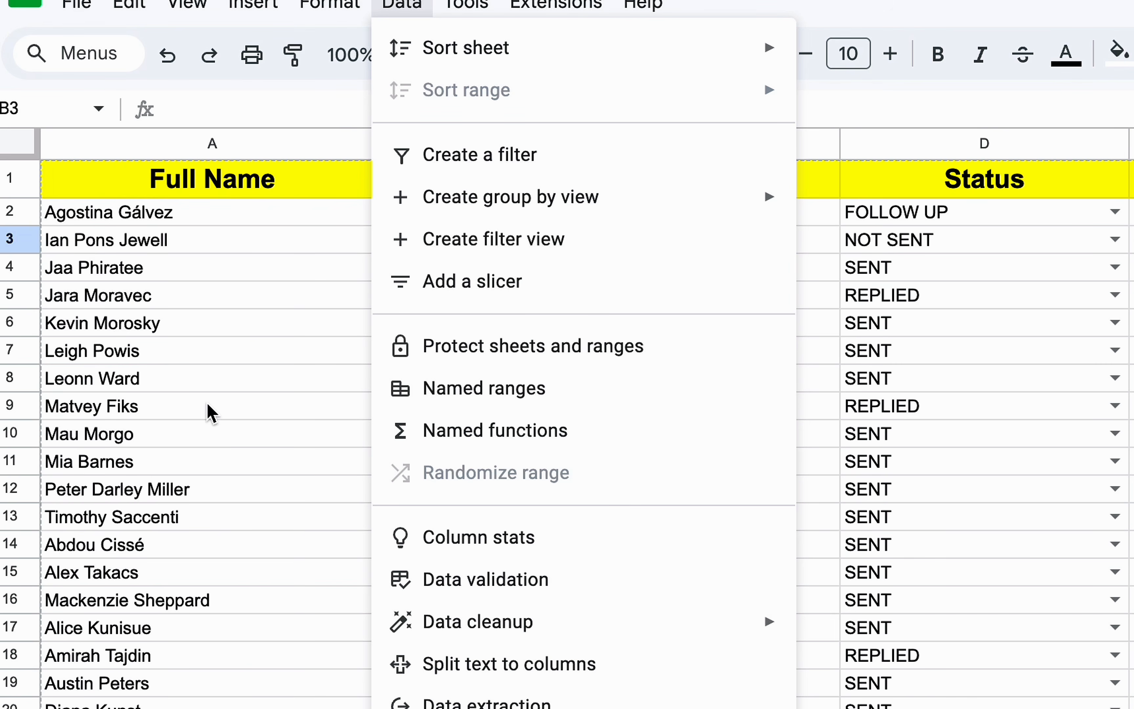
pyautogui.click(218, 527)
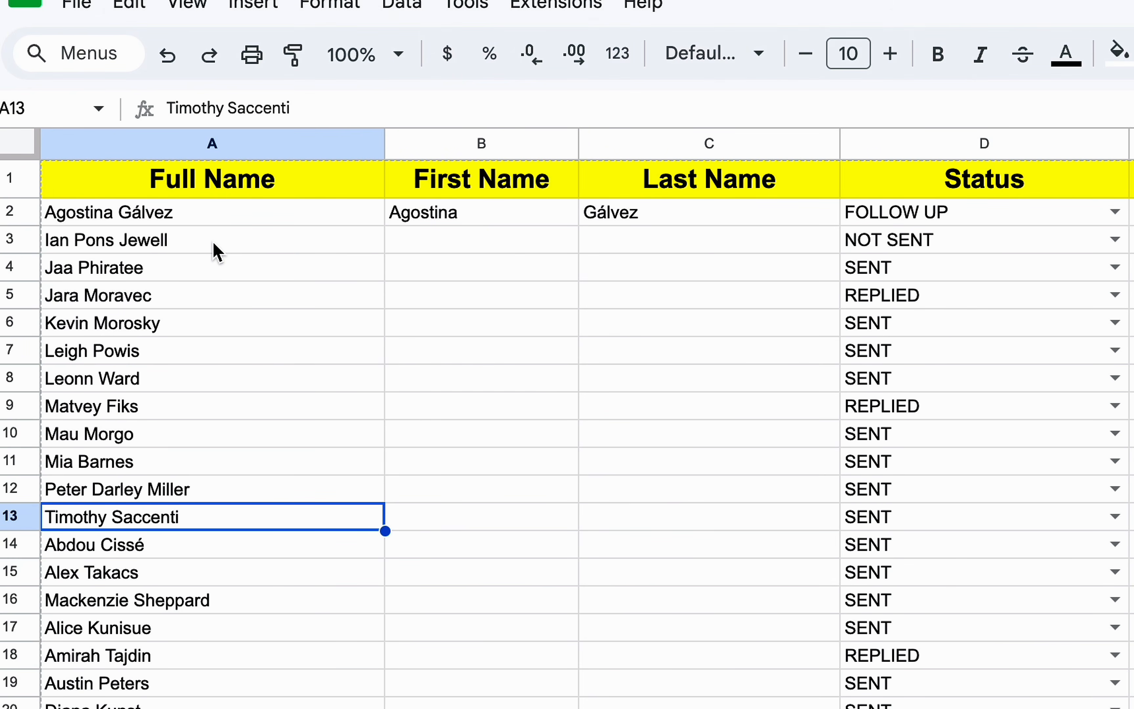
pyautogui.moveTo(212, 243); pyautogui.dragTo(226, 707)
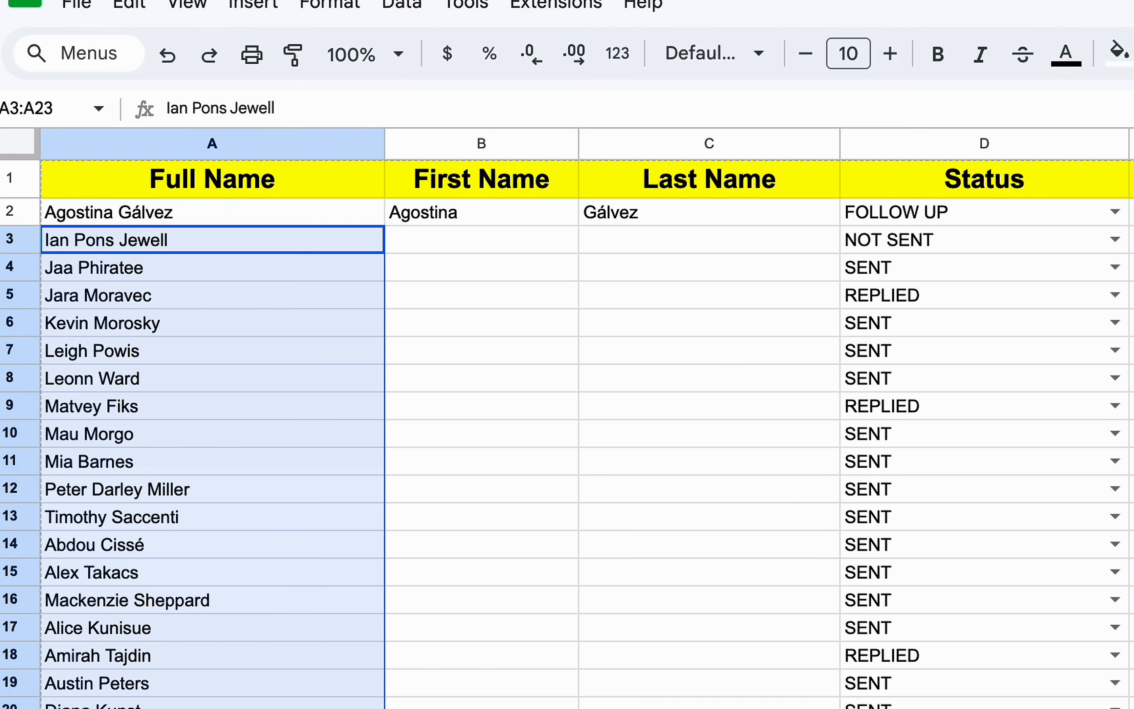
pyautogui.click(160, 269)
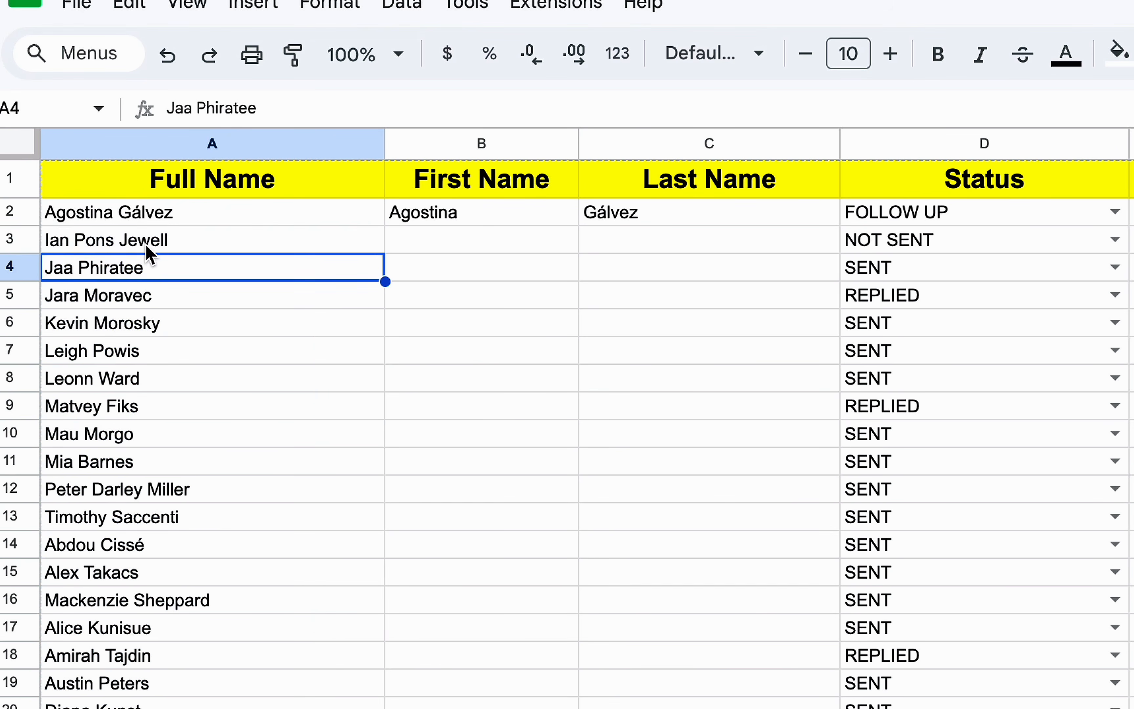
pyautogui.click(60, 239)
pyautogui.doubleClick(60, 240)
pyautogui.click(62, 239)
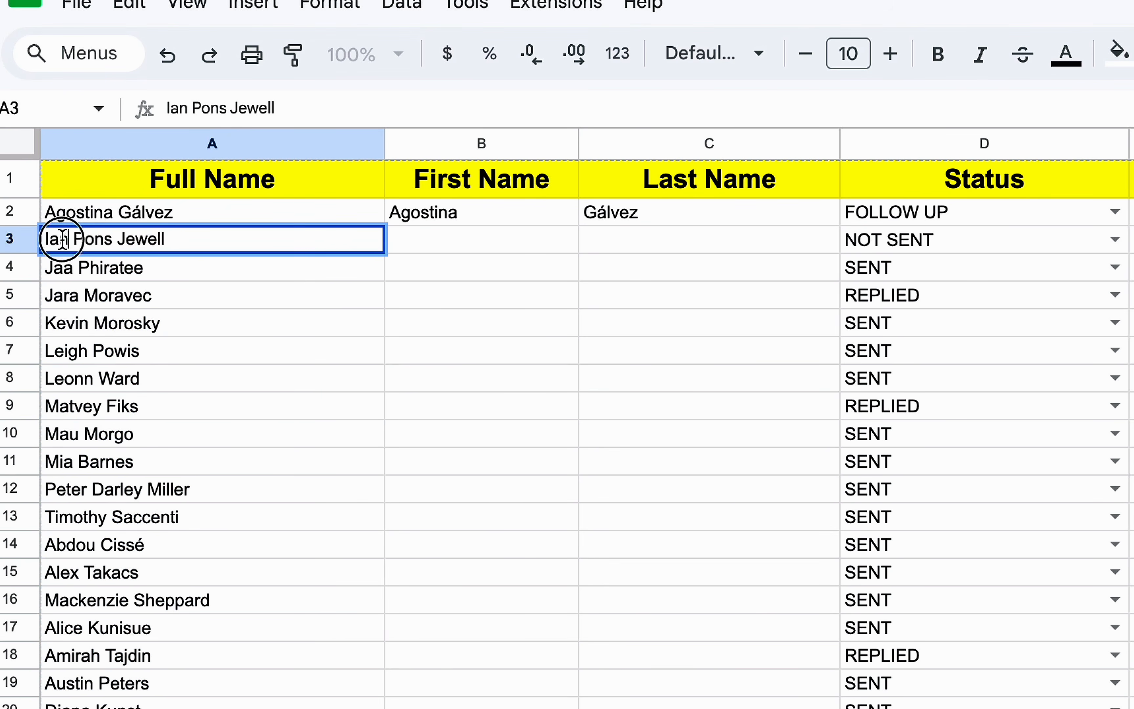
pyautogui.moveTo(181, 242); pyautogui.dragTo(74, 241)
pyautogui.click(107, 279)
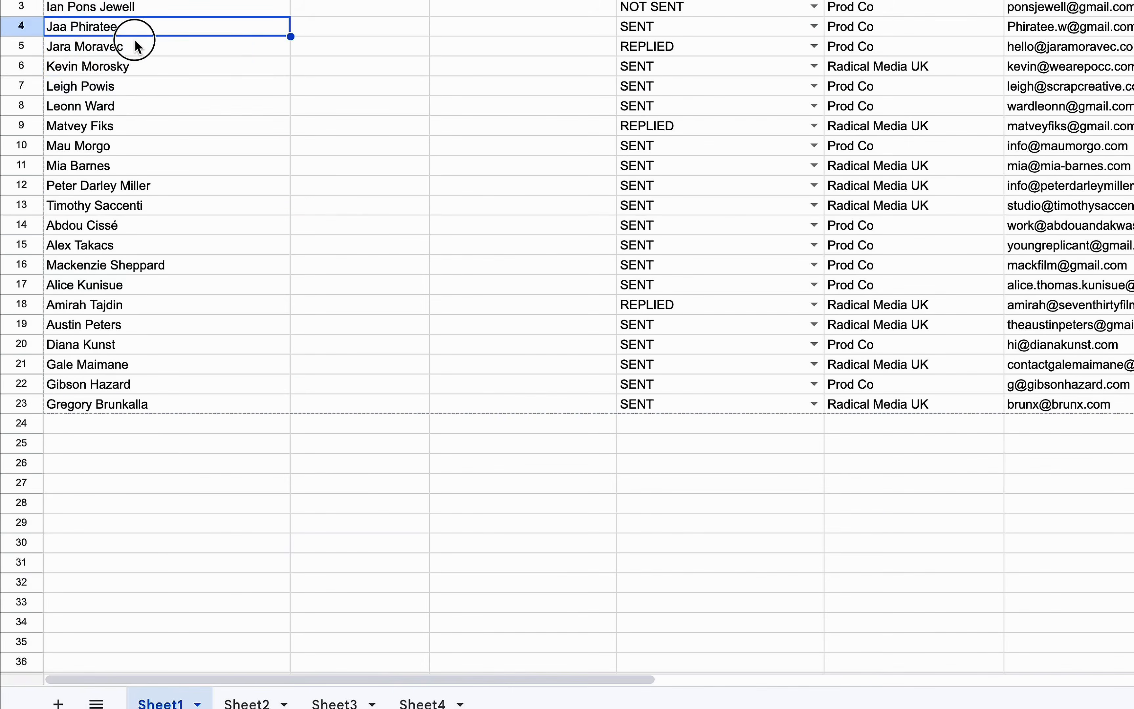
# - Copy the full names in A3:A23 of Sheet1 into a new sheet starting at A1, and widen column A
pyautogui.moveTo(135, 42); pyautogui.dragTo(165, 413)
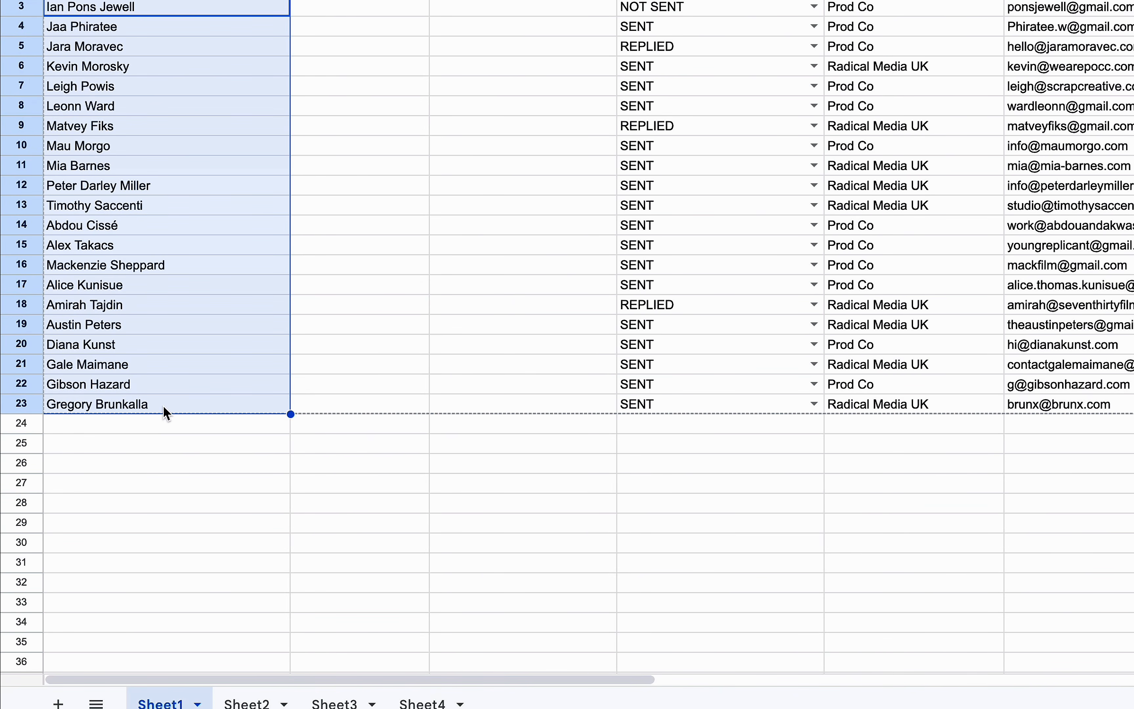
pyautogui.press('super+c')
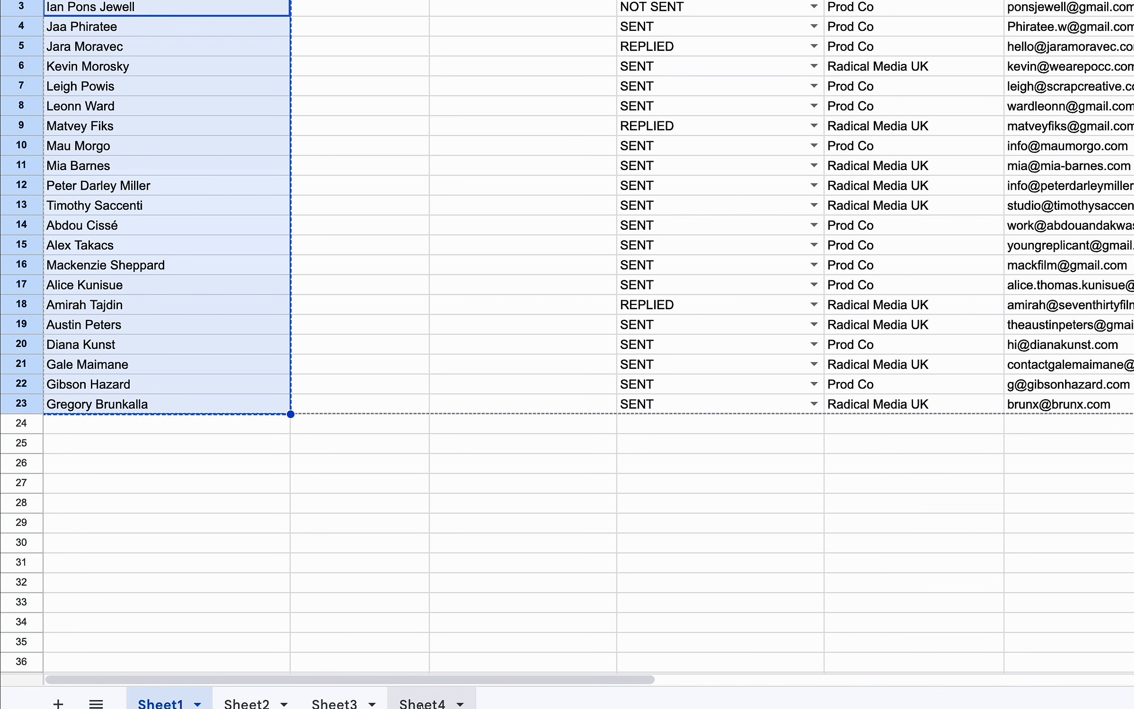
pyautogui.click(421, 704)
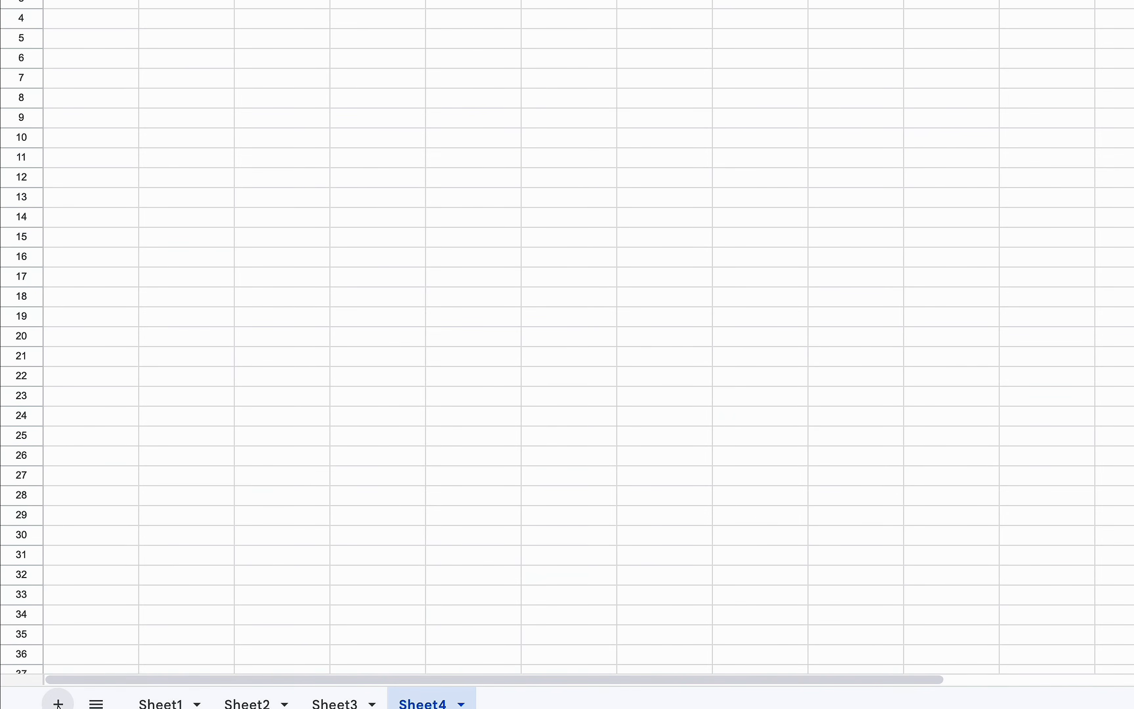
pyautogui.click(58, 704)
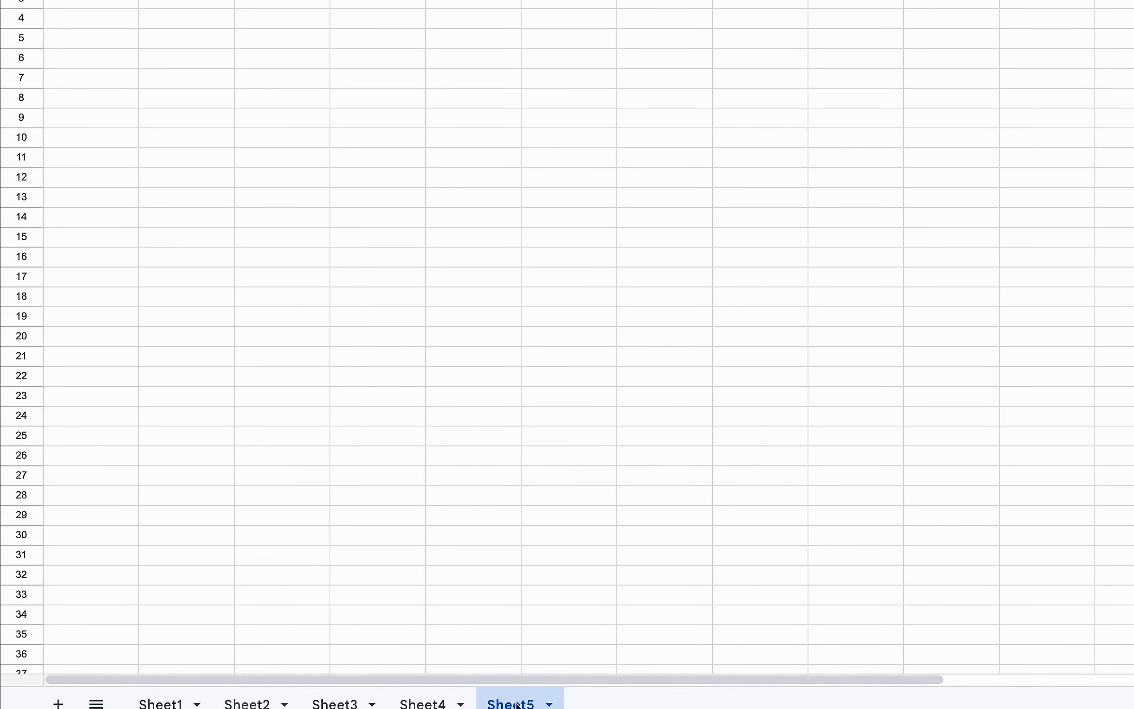
pyautogui.rightClick(103, 5)
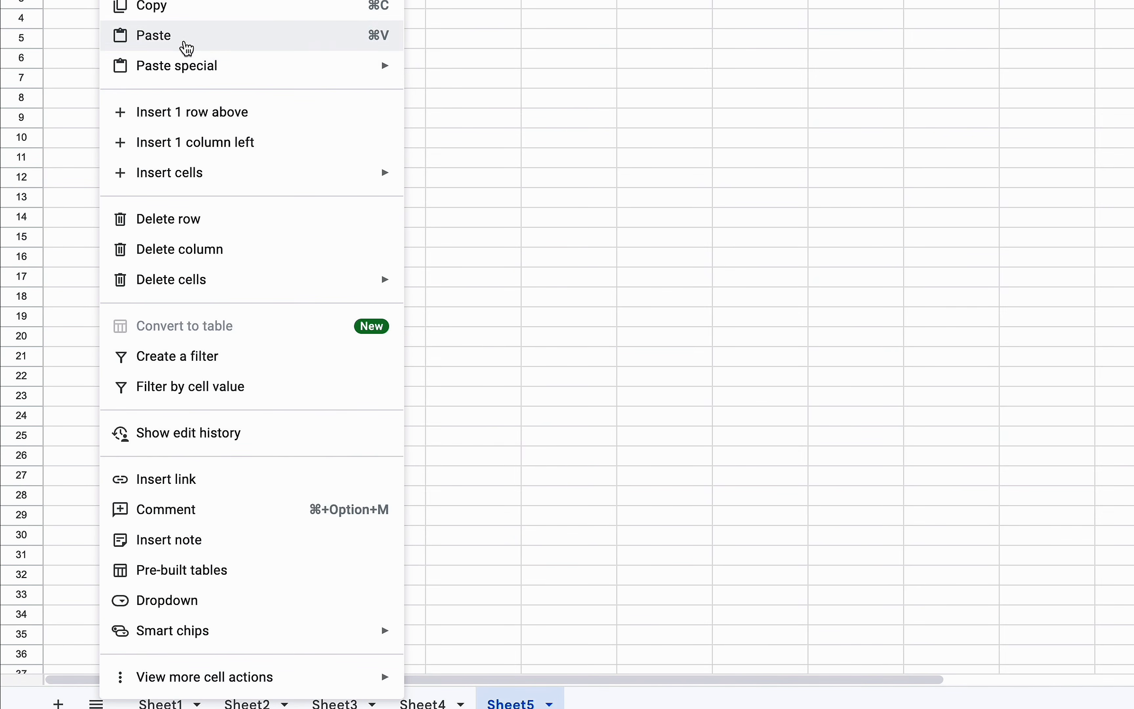
pyautogui.click(184, 42)
pyautogui.moveTo(139, 0); pyautogui.dragTo(234, 0)
# - Split the pasted full names into separate columns using Space as the separator
pyautogui.click(456, 37)
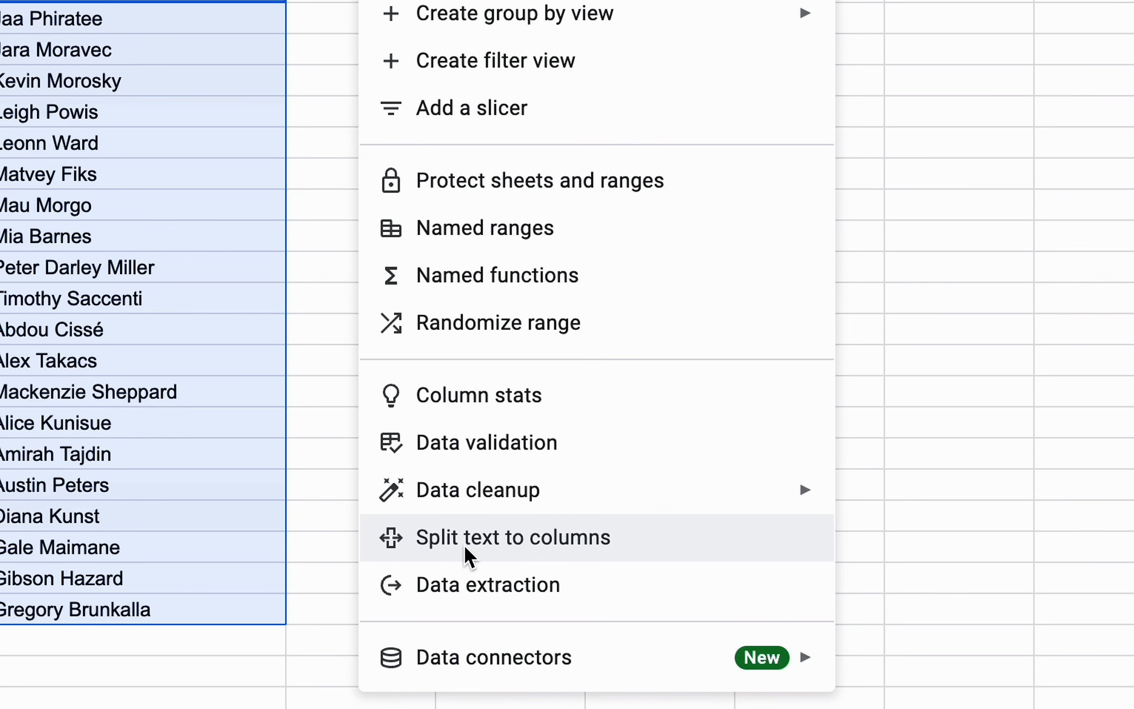
pyautogui.click(548, 554)
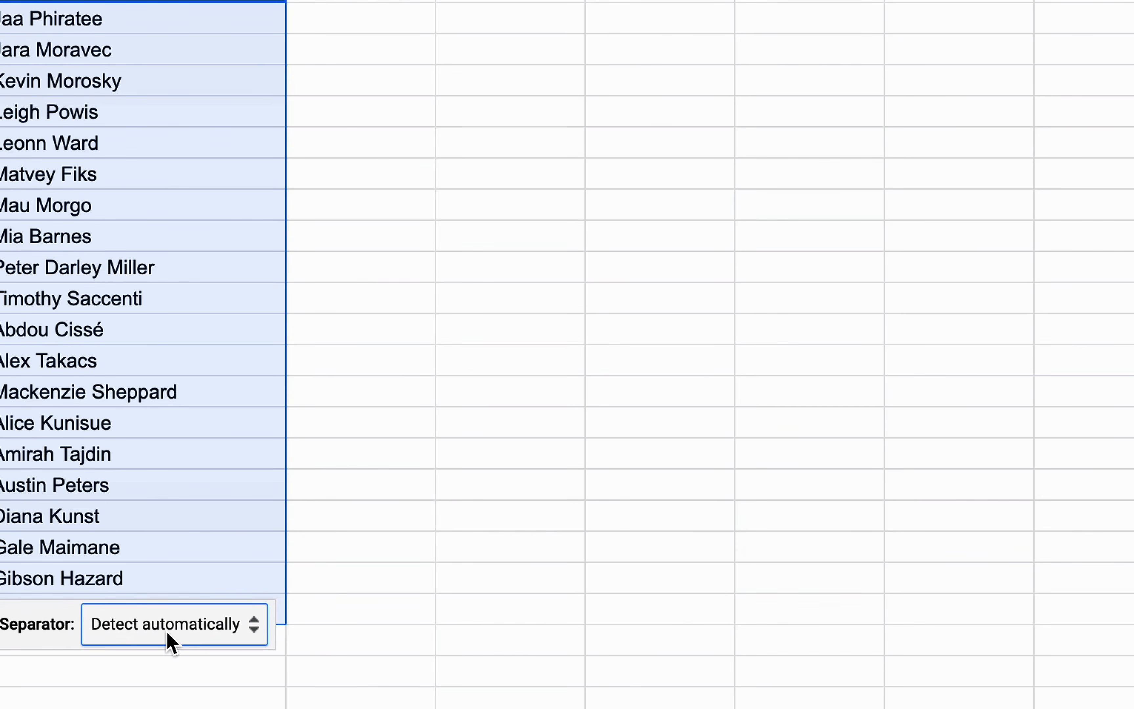
pyautogui.click(182, 639)
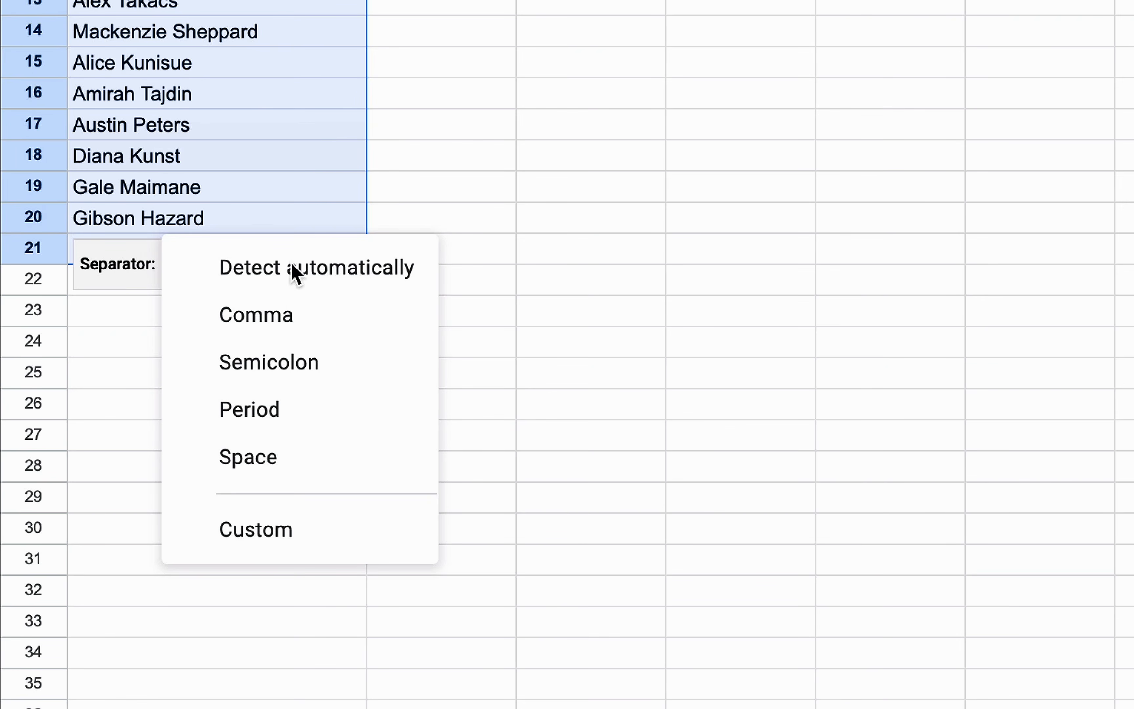
pyautogui.click(273, 476)
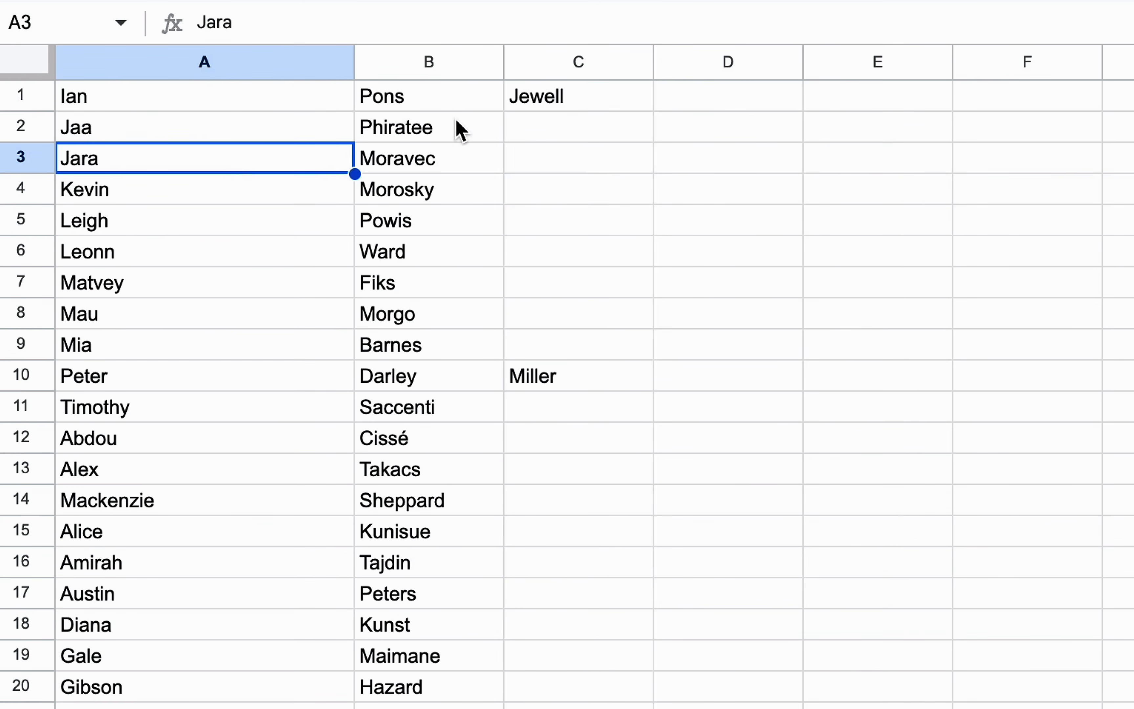
# - Move the surname from cell C1 into B1, replacing the middle name there
pyautogui.click(193, 99)
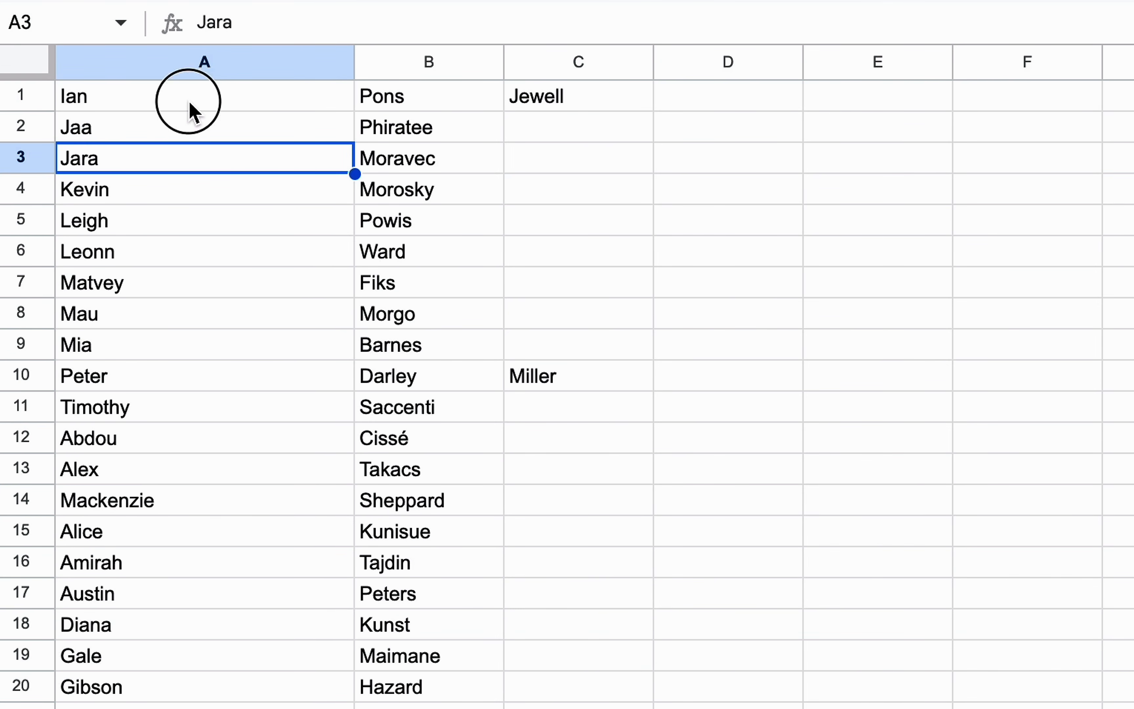
pyautogui.click(545, 101)
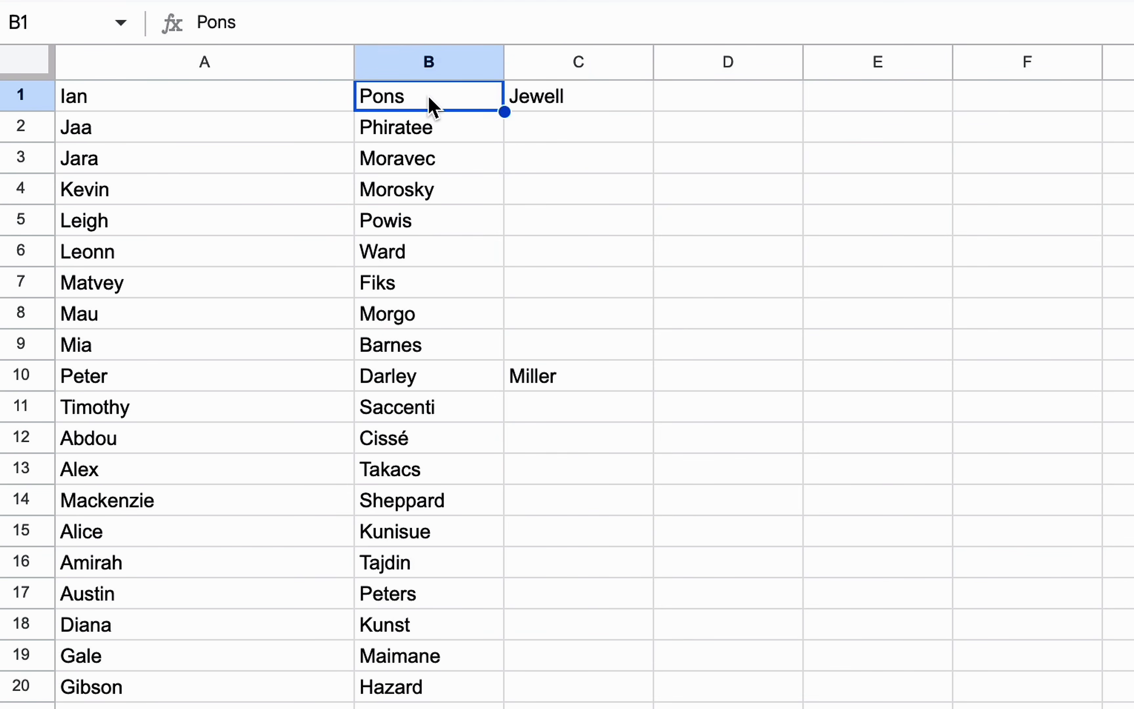
pyautogui.click(552, 100)
pyautogui.rightClick(554, 104)
pyautogui.click(615, 141)
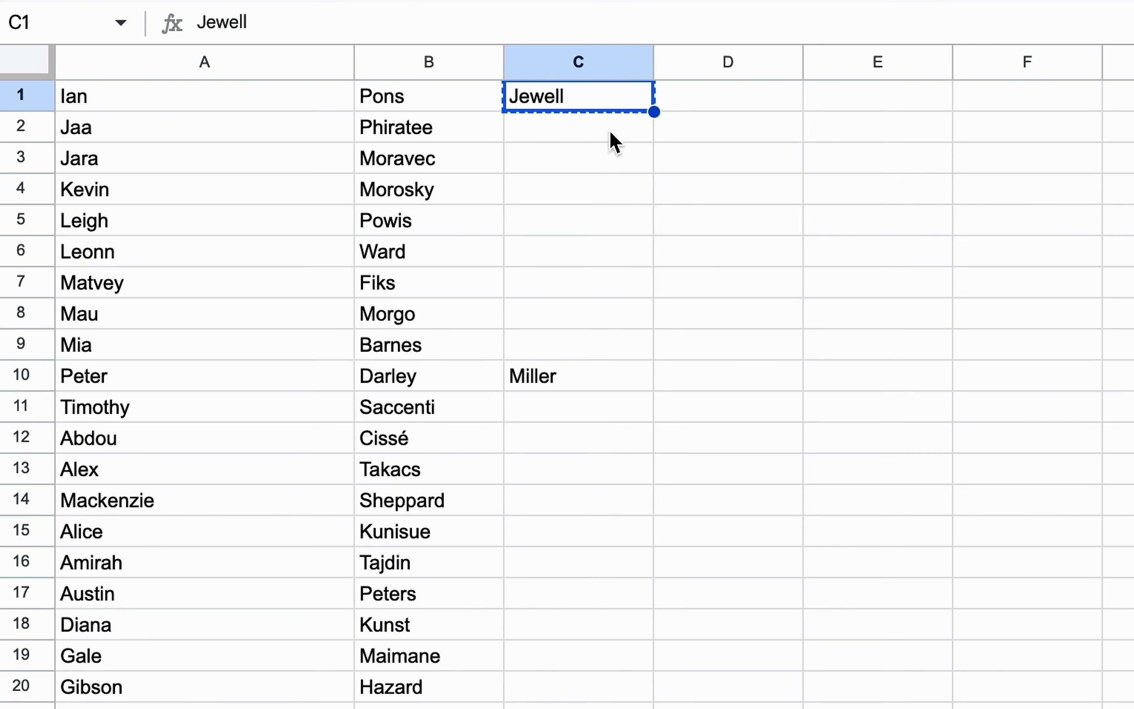
pyautogui.rightClick(458, 99)
pyautogui.click(529, 216)
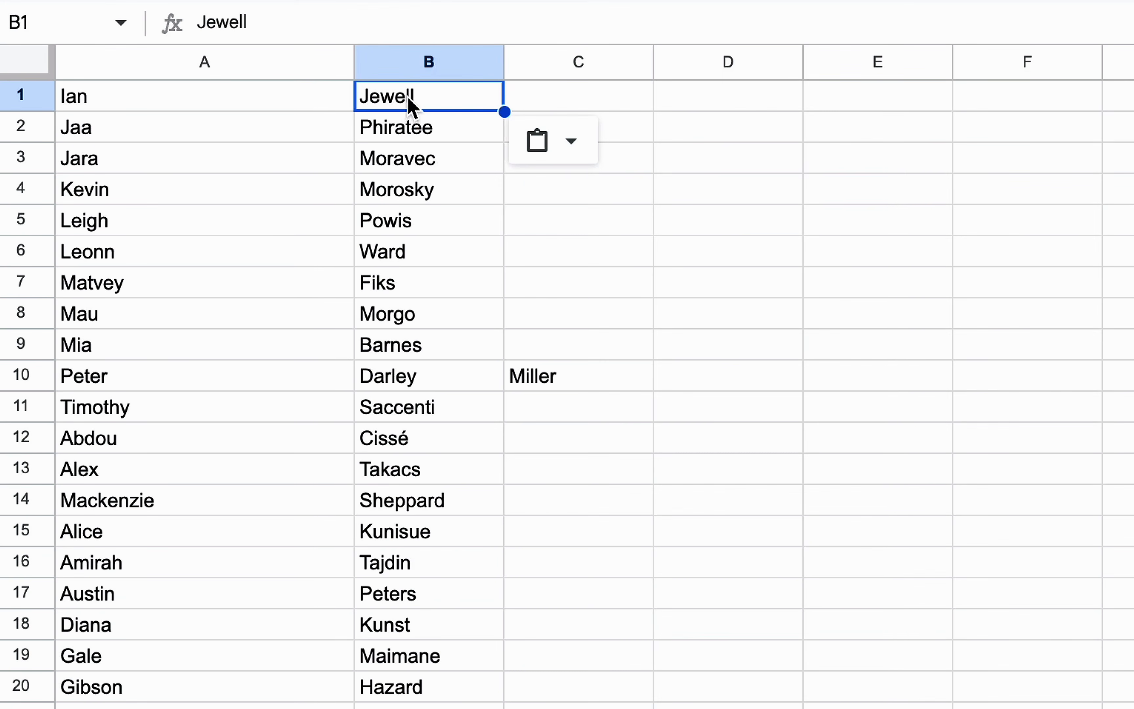
# - Move the surname from cell C10 into B10, overwriting that row's middle name
pyautogui.rightClick(538, 374)
pyautogui.click(671, 208)
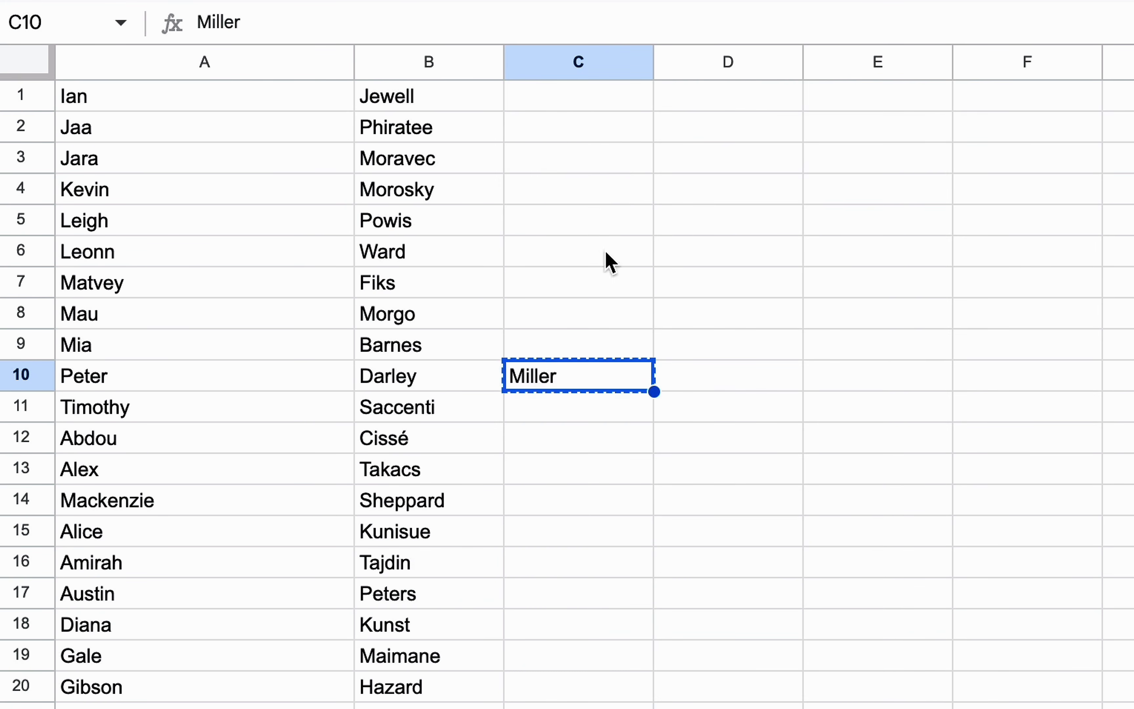
pyautogui.rightClick(446, 383)
pyautogui.click(540, 263)
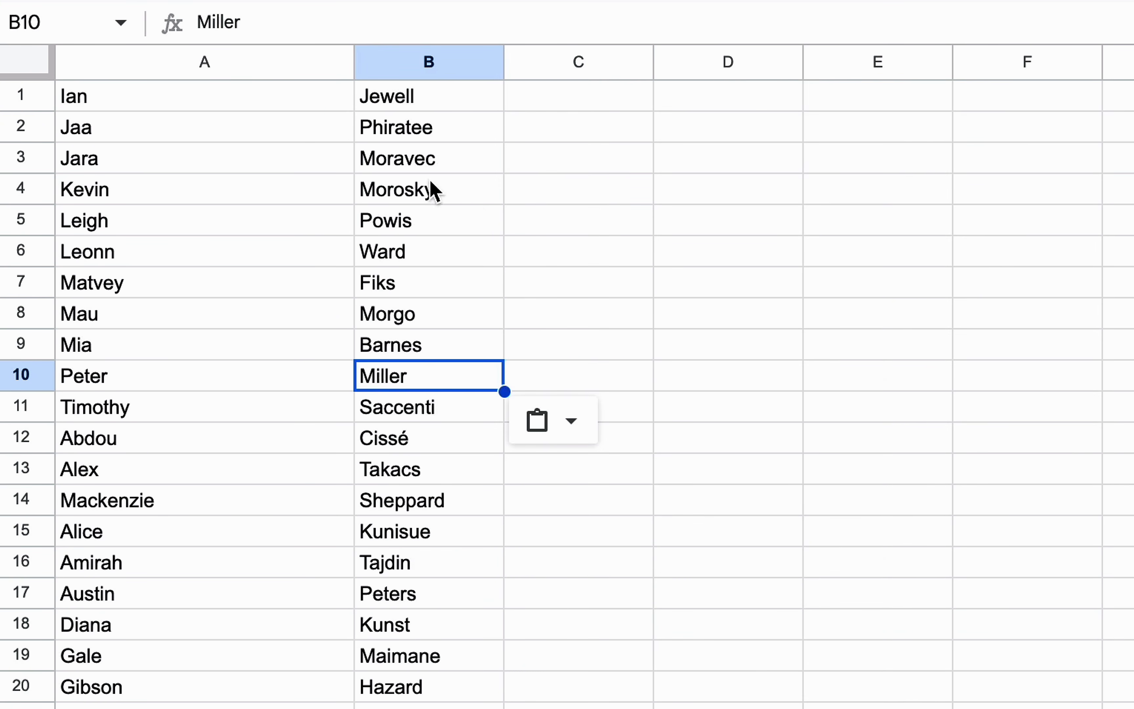
# - Narrow column A on the new sheet and copy the split names in A1:B21 into Sheet1 starting at B3
pyautogui.click(243, 106)
pyautogui.moveTo(355, 65); pyautogui.dragTo(222, 65)
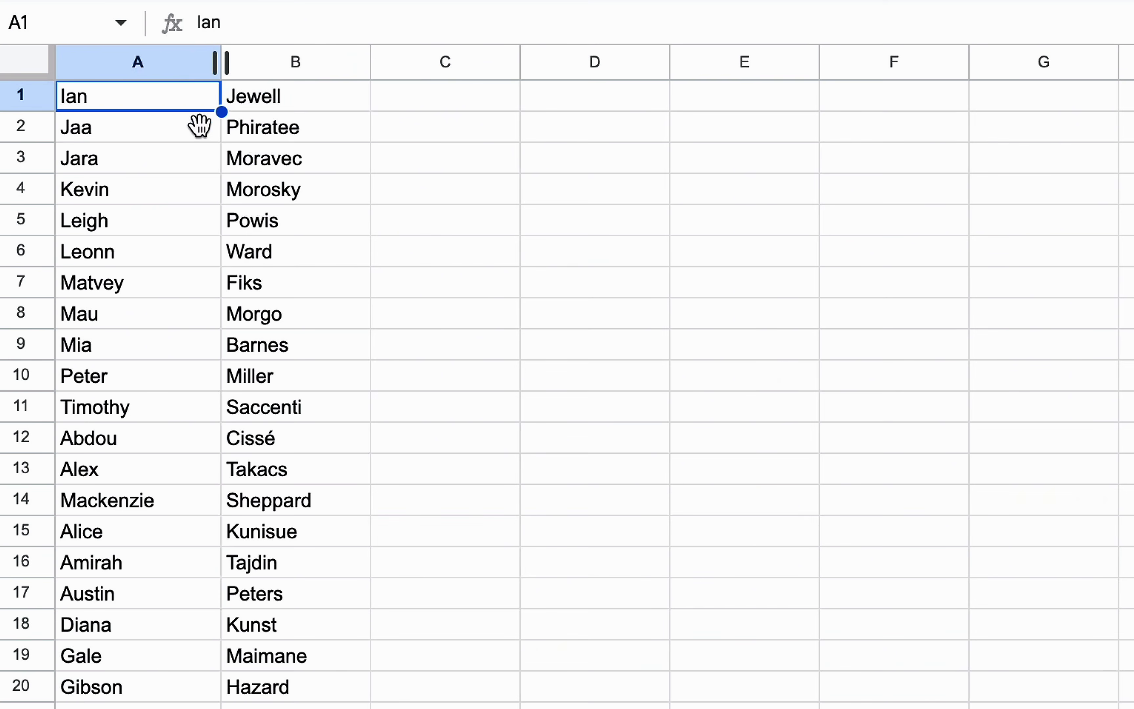
pyautogui.moveTo(152, 109); pyautogui.dragTo(300, 706)
pyautogui.hotkey('ctrl', 'c')
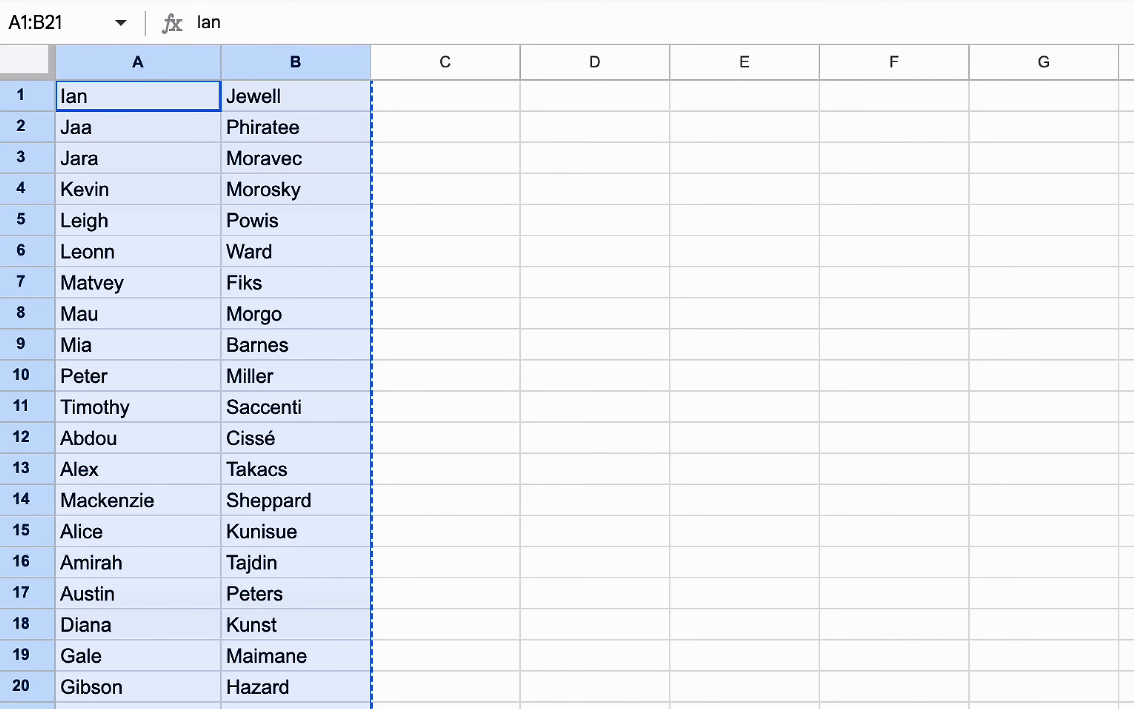
pyautogui.hotkey('ctrl', 'shift', 'Tab')
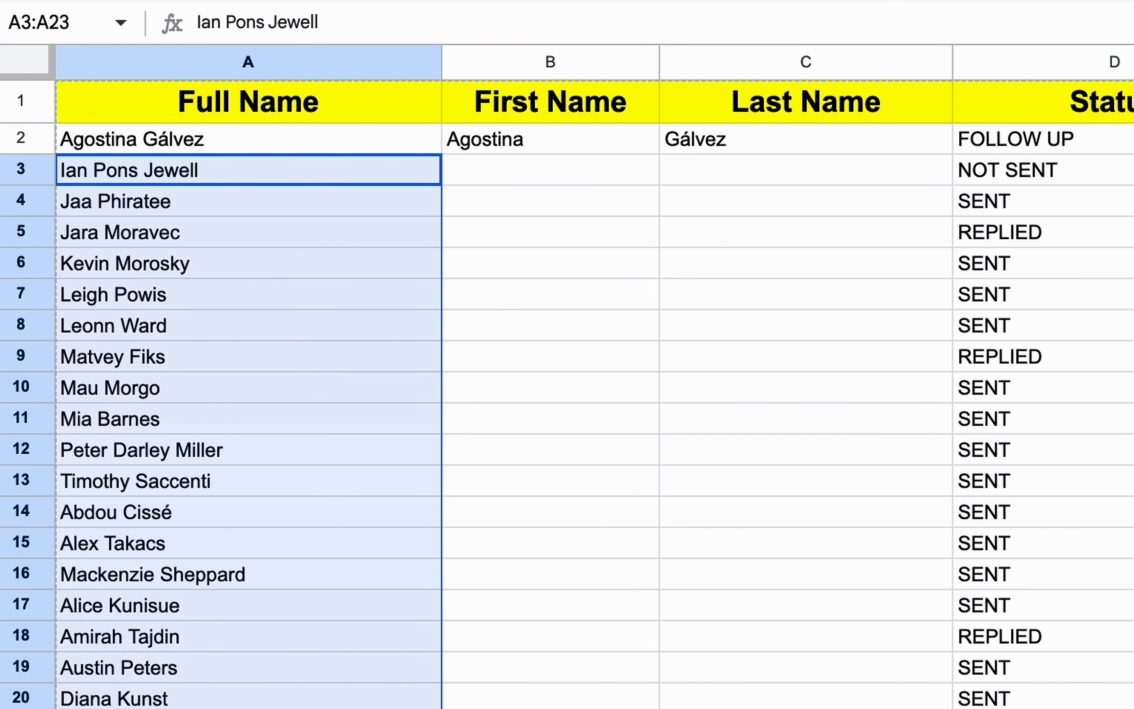
pyautogui.click(518, 176)
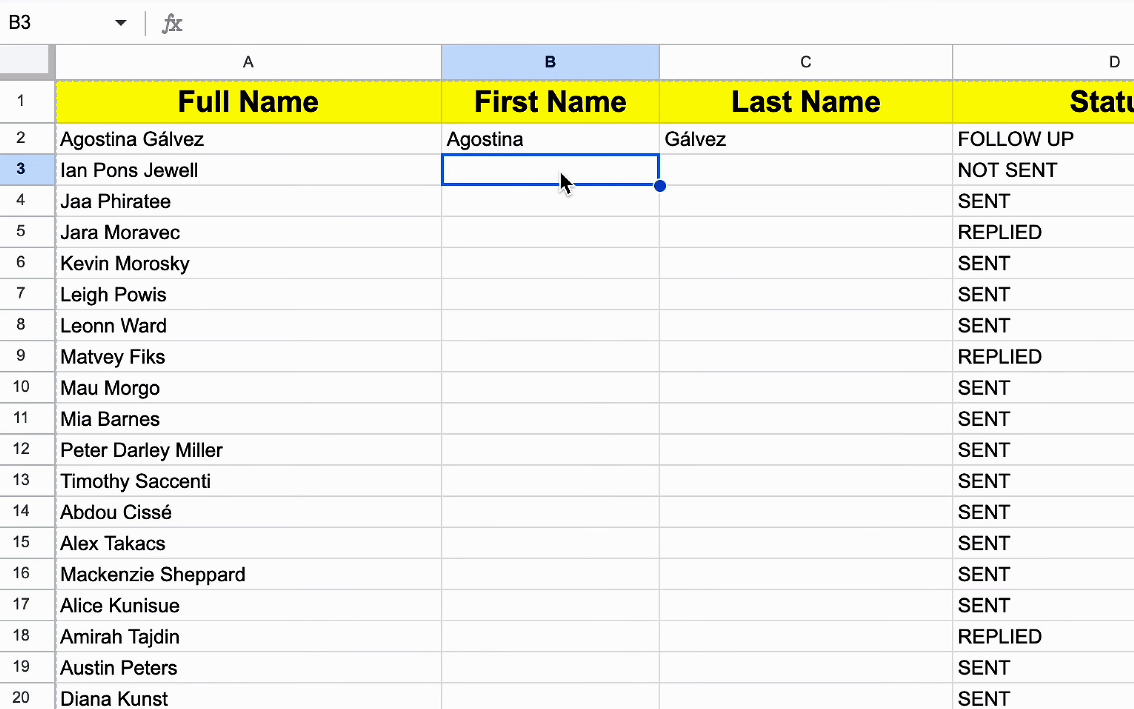
pyautogui.rightClick(566, 181)
pyautogui.click(684, 261)
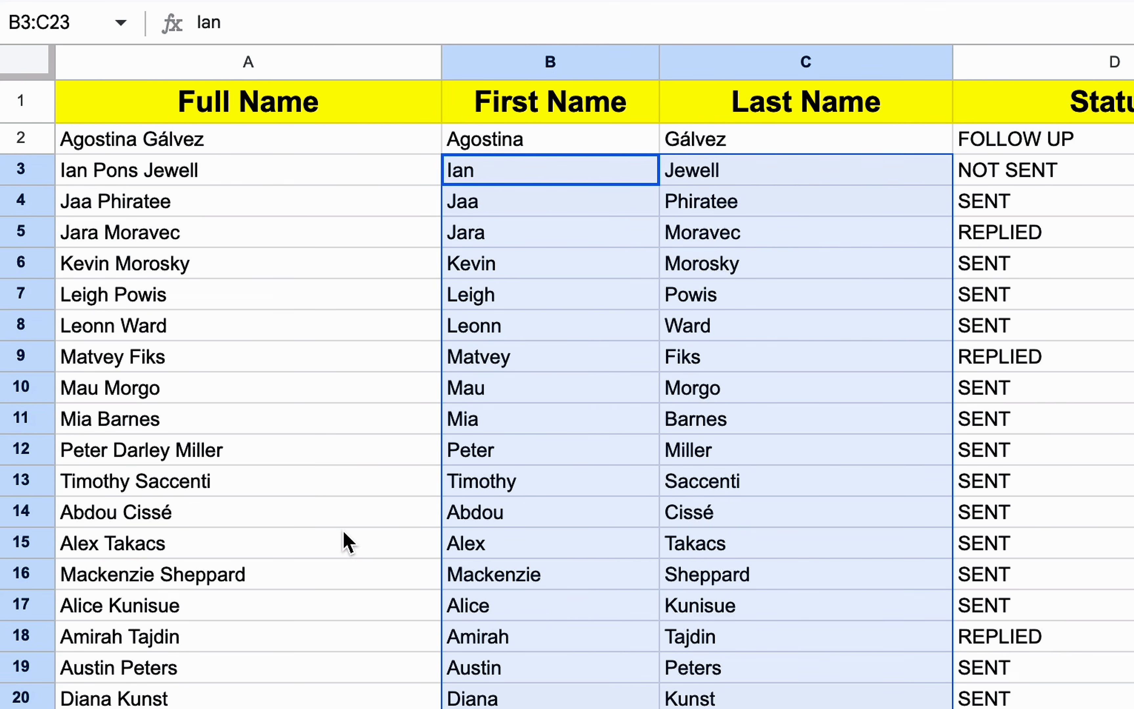
pyautogui.click(347, 542)
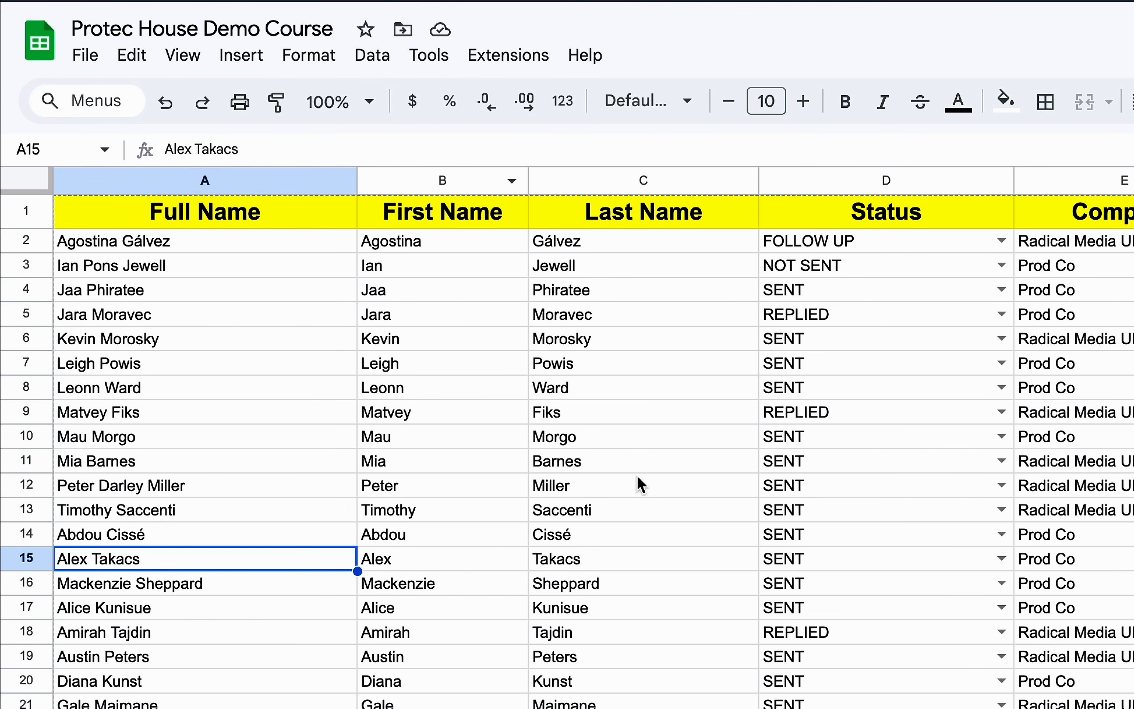
# - Narrow the Last Name and First Name columns so they fit closely around the names
pyautogui.moveTo(760, 181); pyautogui.dragTo(695, 181)
pyautogui.moveTo(527, 181); pyautogui.dragTo(475, 181)
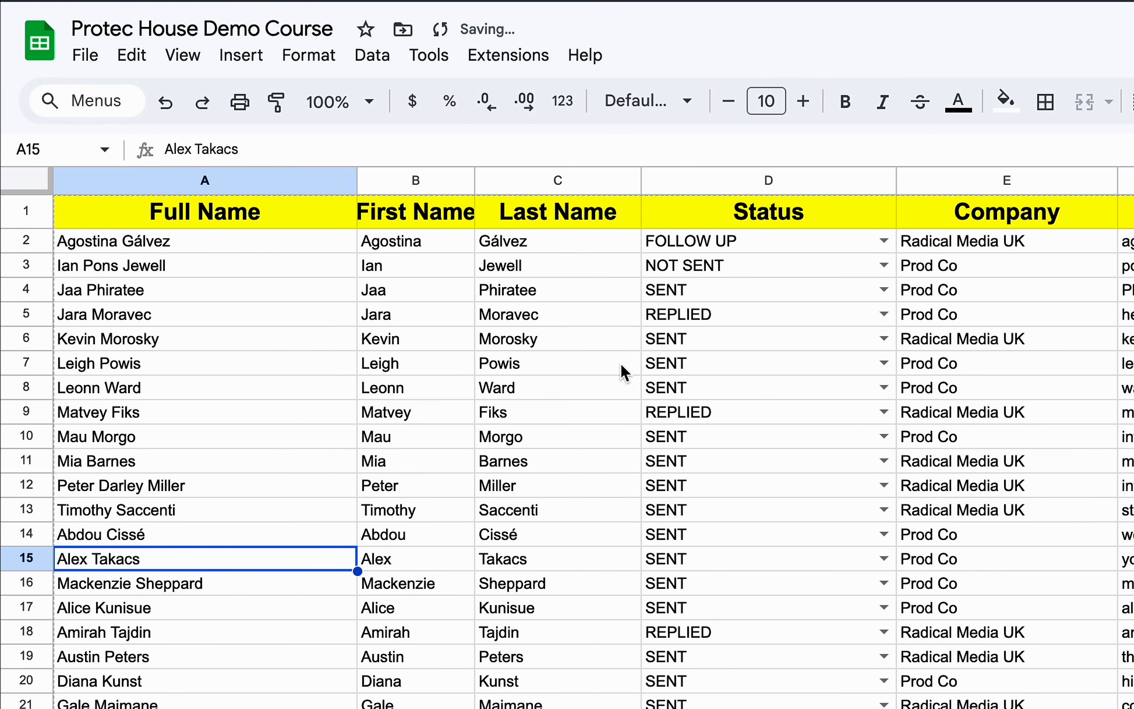
pyautogui.moveTo(384, 313); pyautogui.dragTo(515, 704)
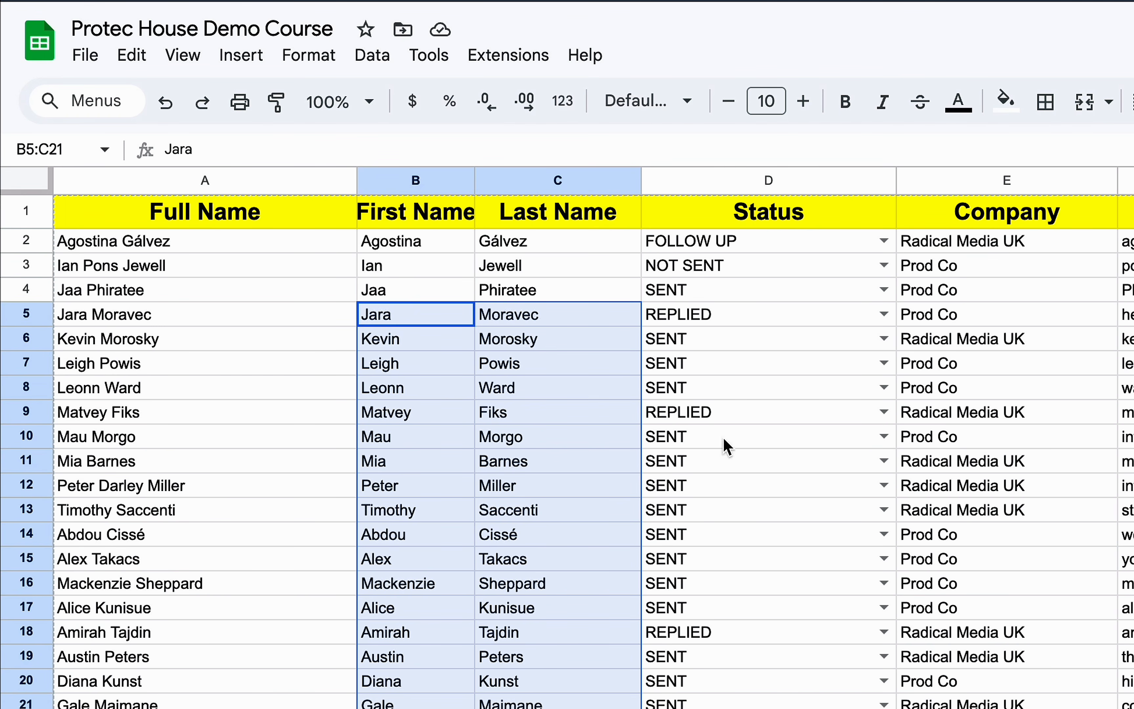
pyautogui.click(654, 436)
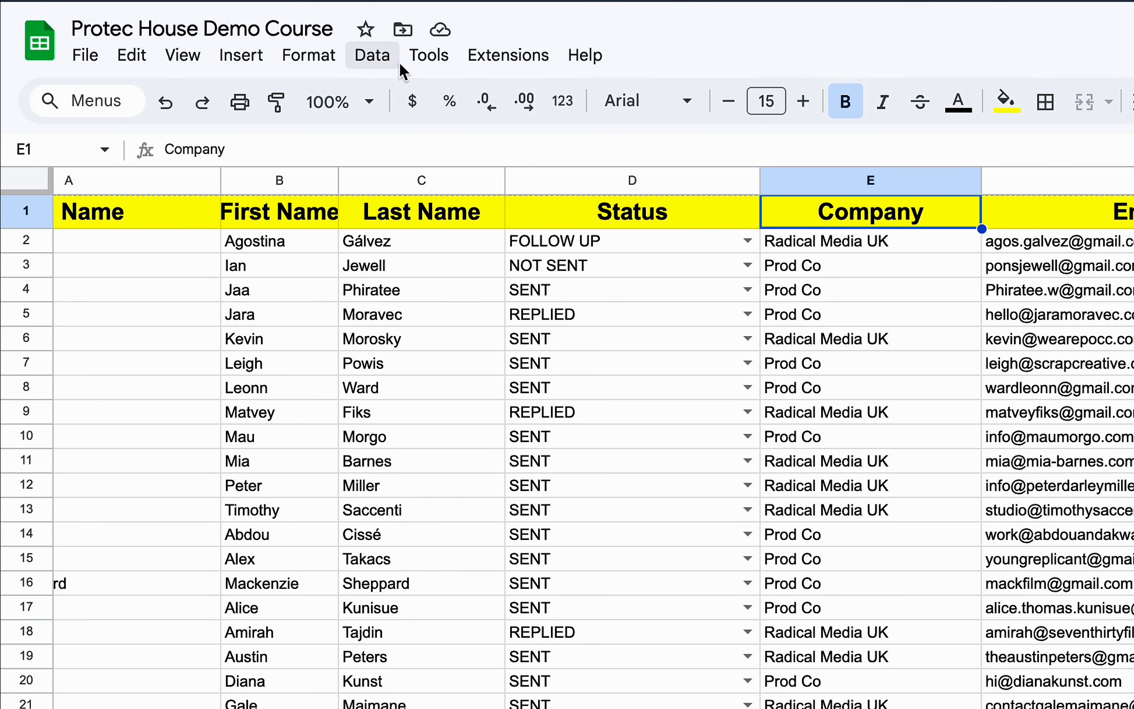
# - Create a new form from the spreadsheet, return to the contact sheet and open the form management options
pyautogui.click(430, 58)
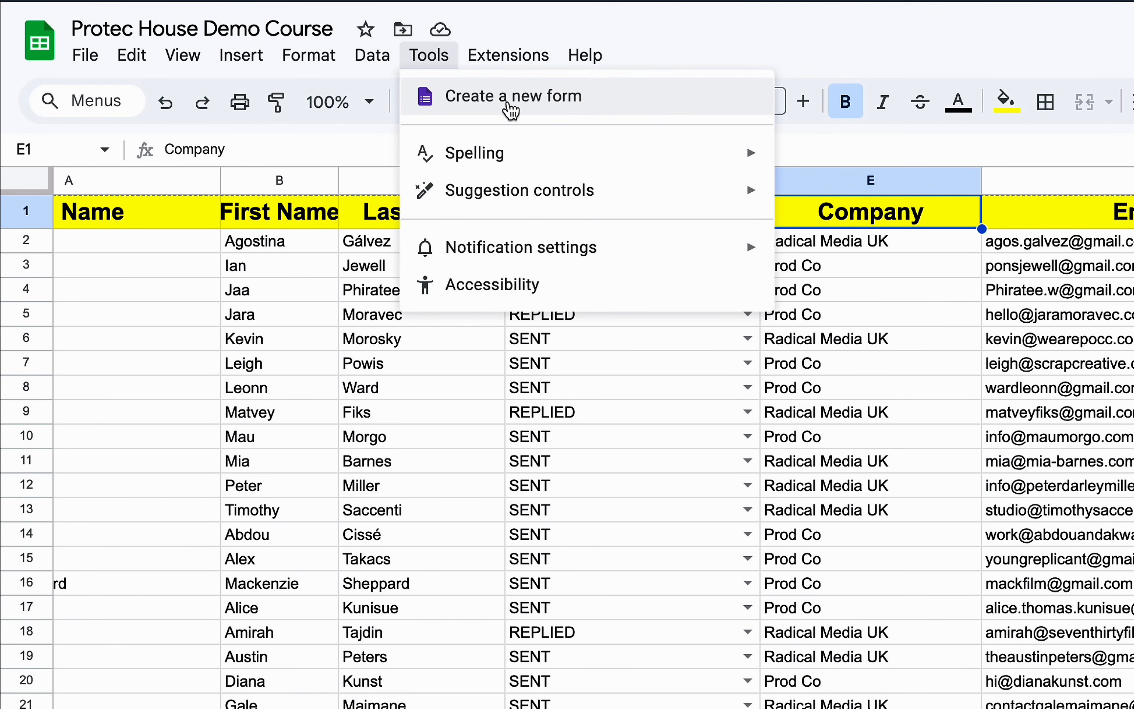
pyautogui.click(530, 111)
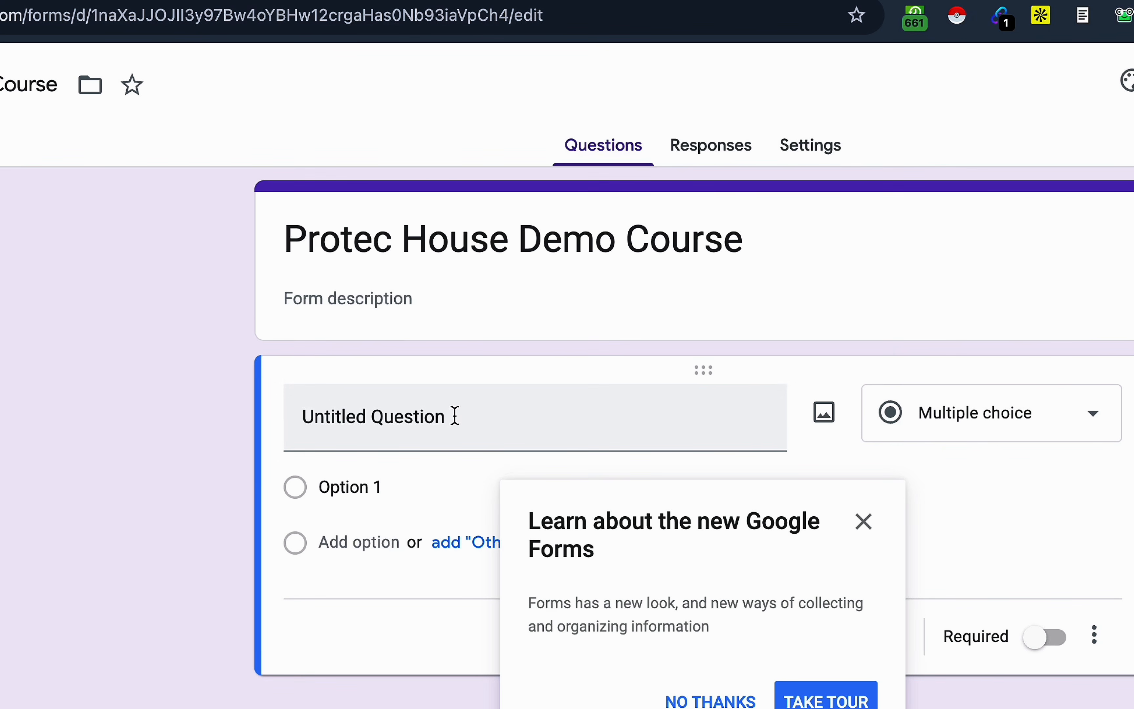
pyautogui.click(1121, 0)
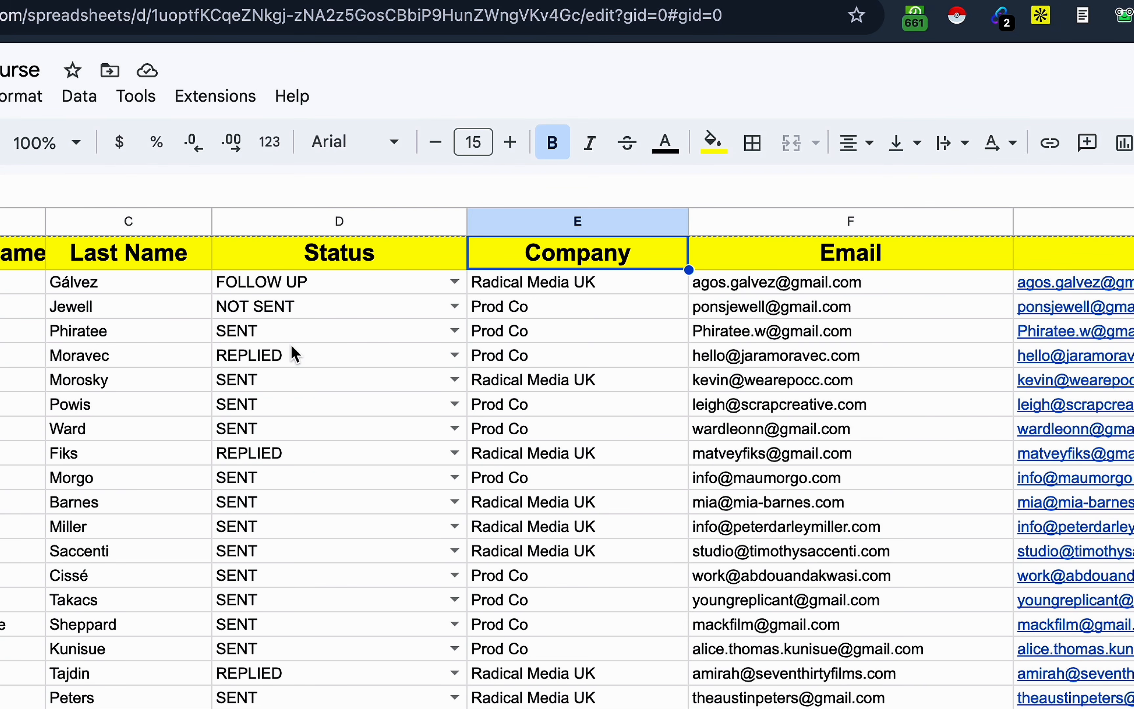
pyautogui.click(138, 102)
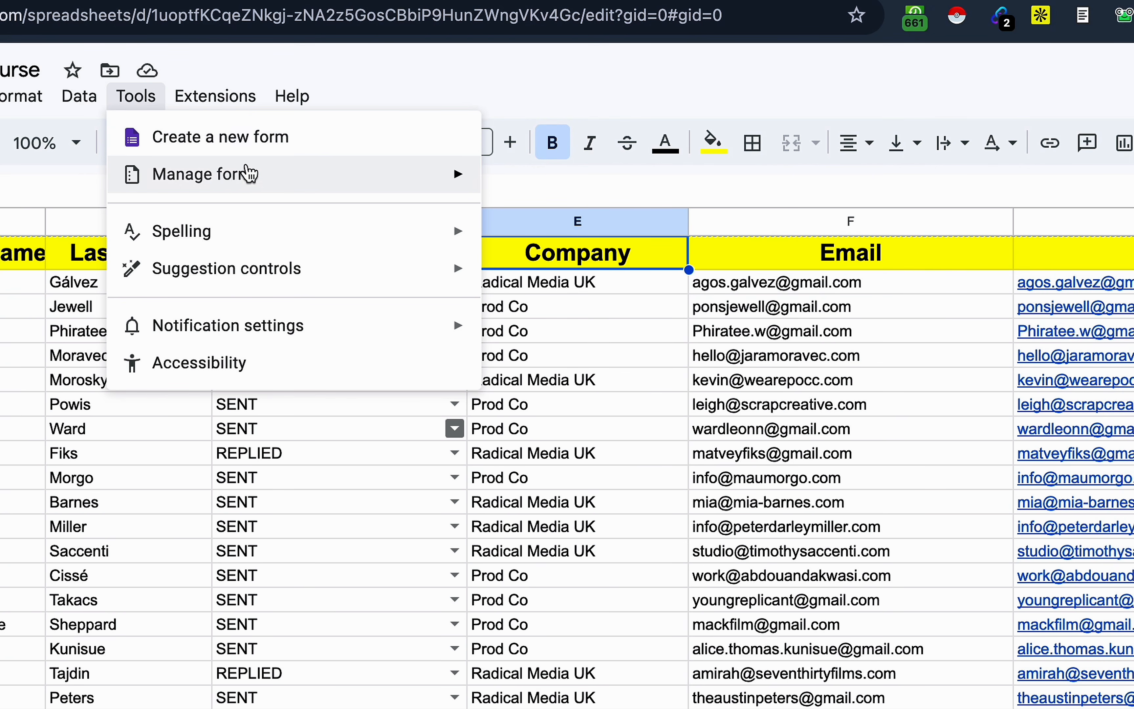
pyautogui.moveTo(248, 188)
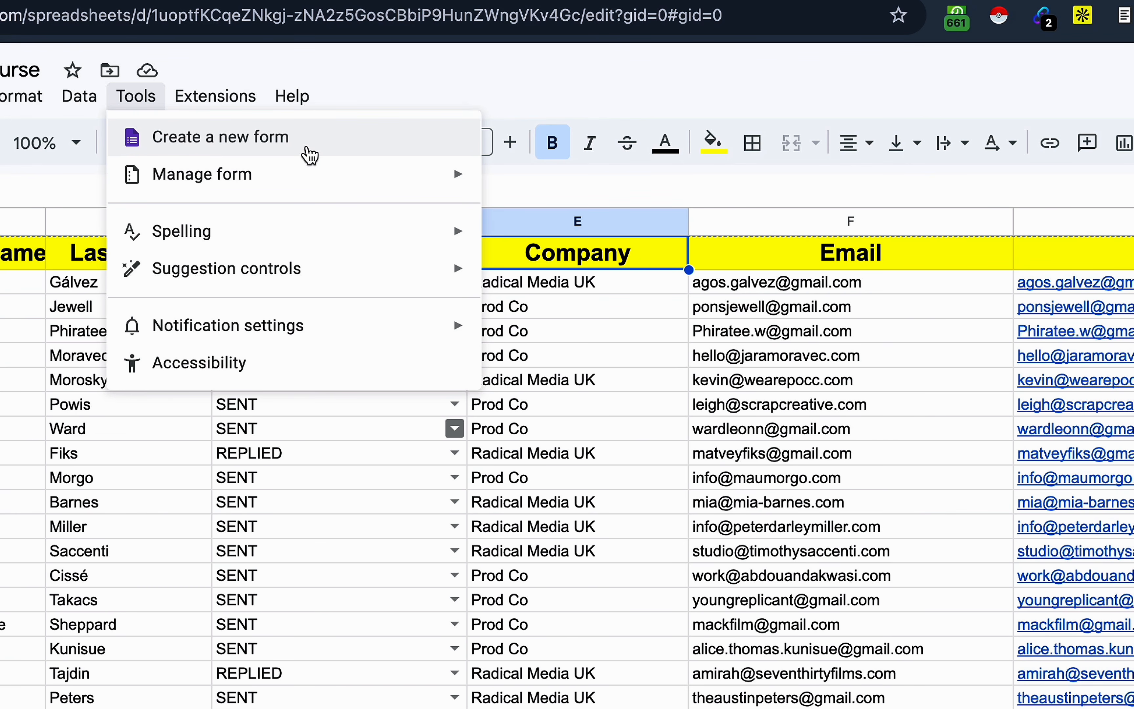
pyautogui.click(784, 265)
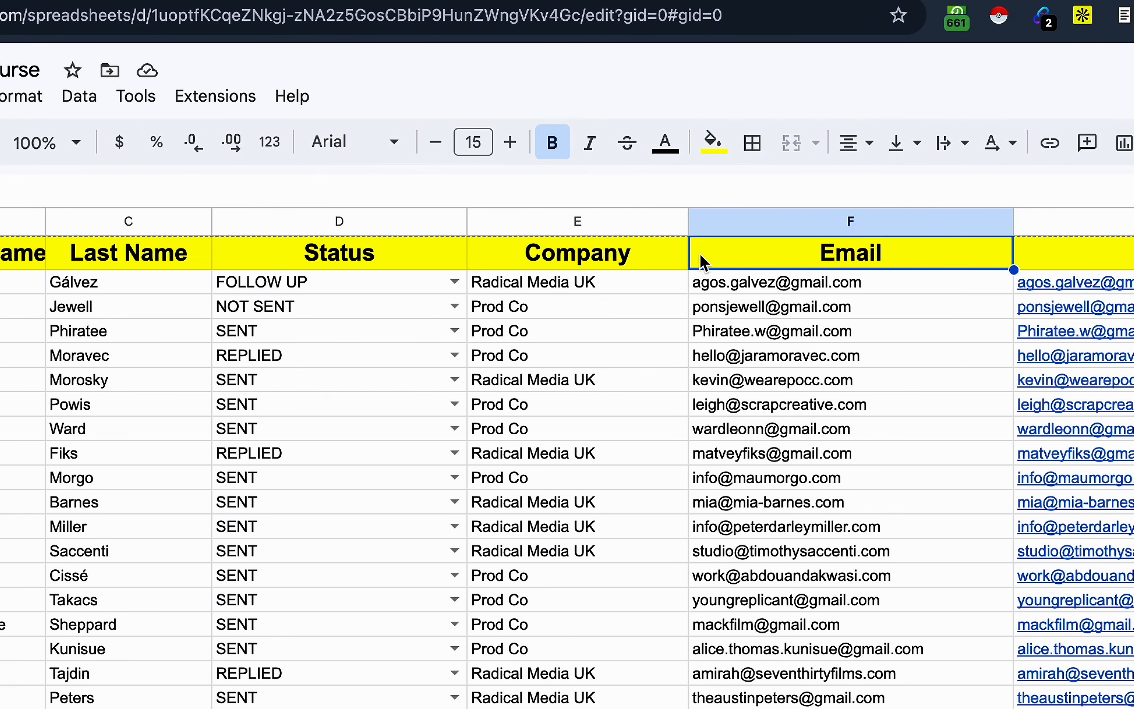
# - Browse the Google Workspace Marketplace for Sheets add-ons, looking through the mail merge and other app categories, and close it
pyautogui.click(220, 100)
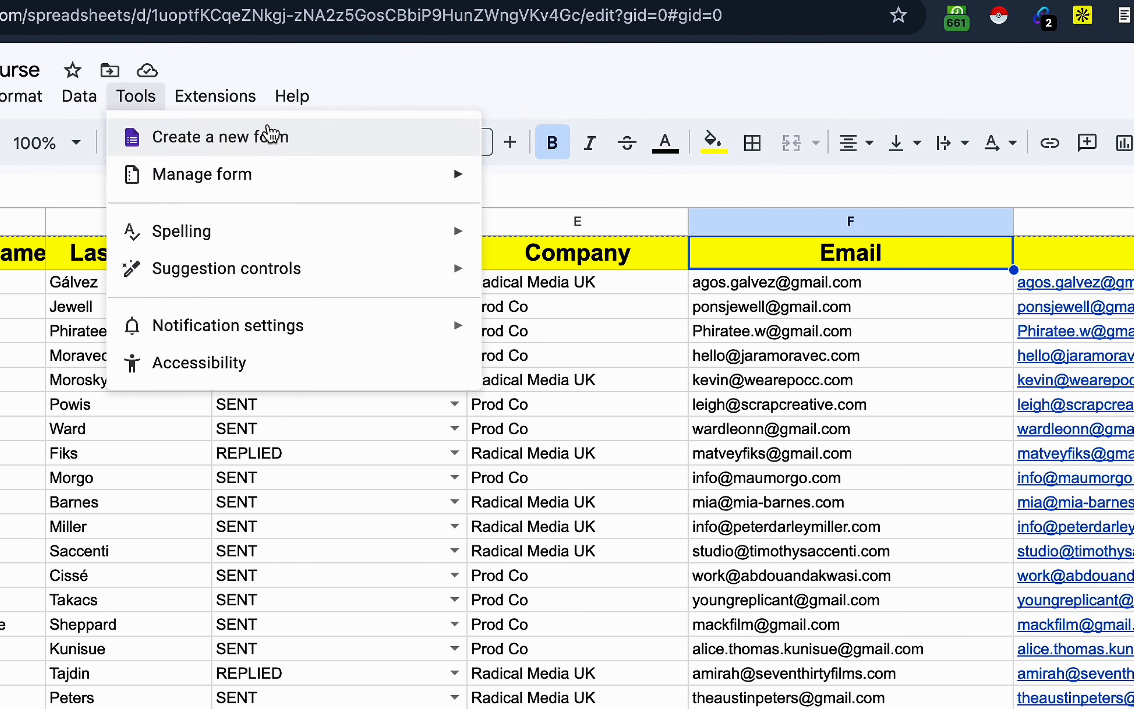
pyautogui.moveTo(253, 149)
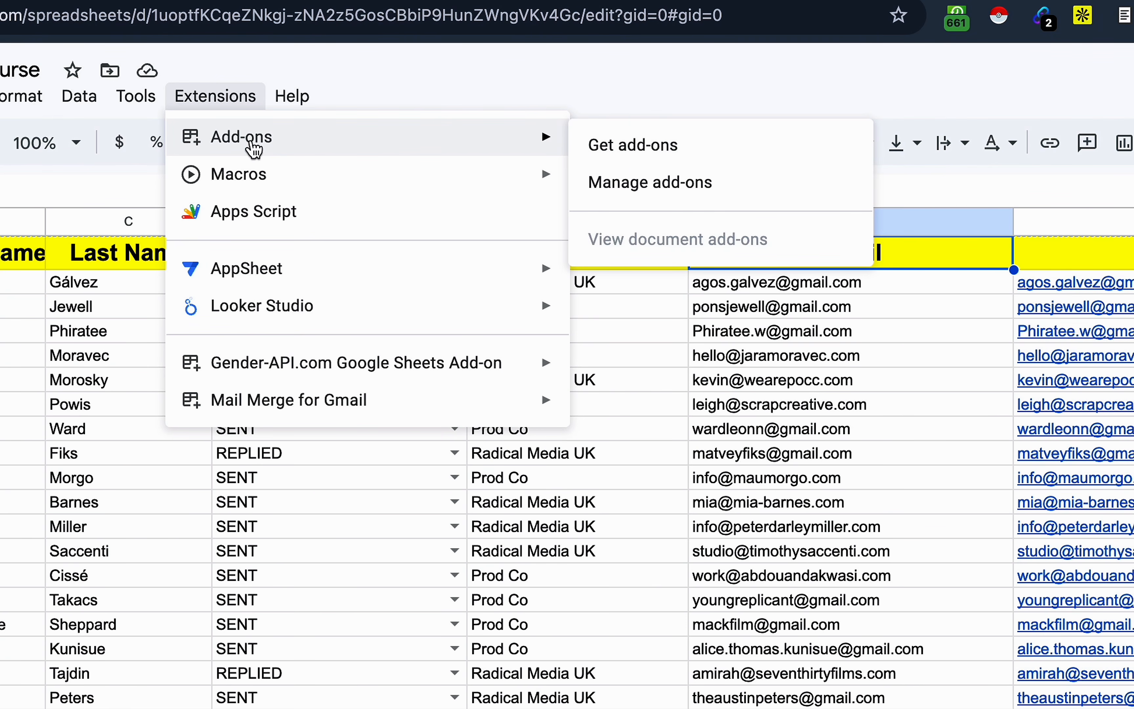
pyautogui.moveTo(291, 411)
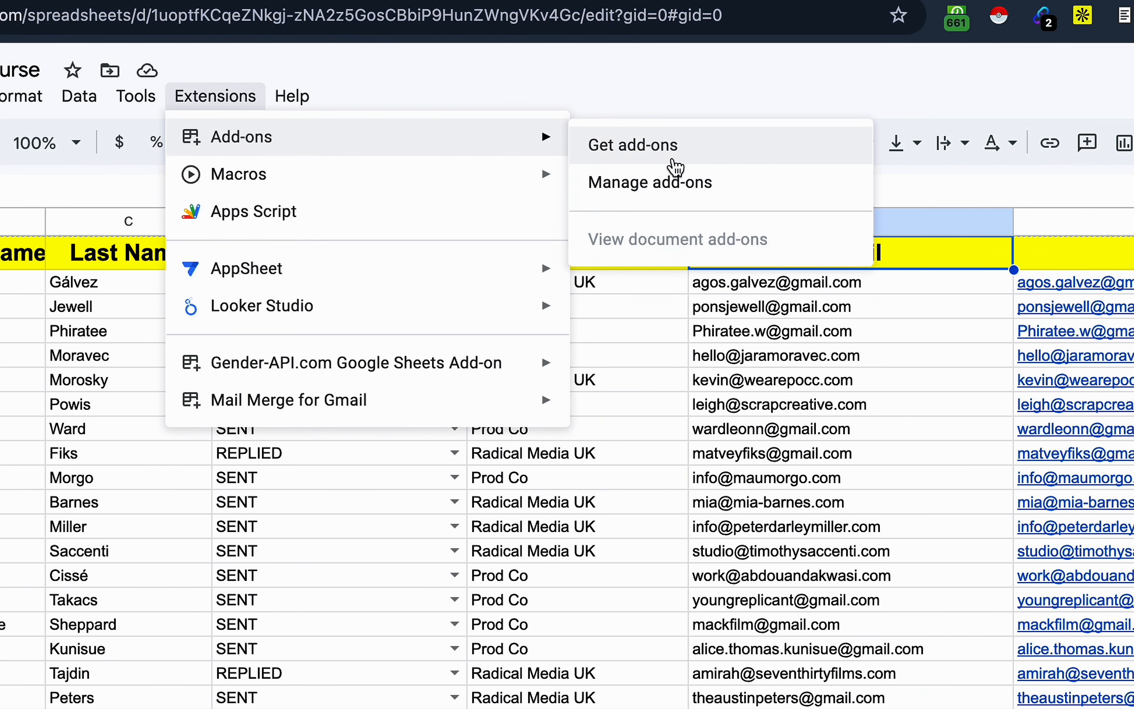
pyautogui.click(660, 152)
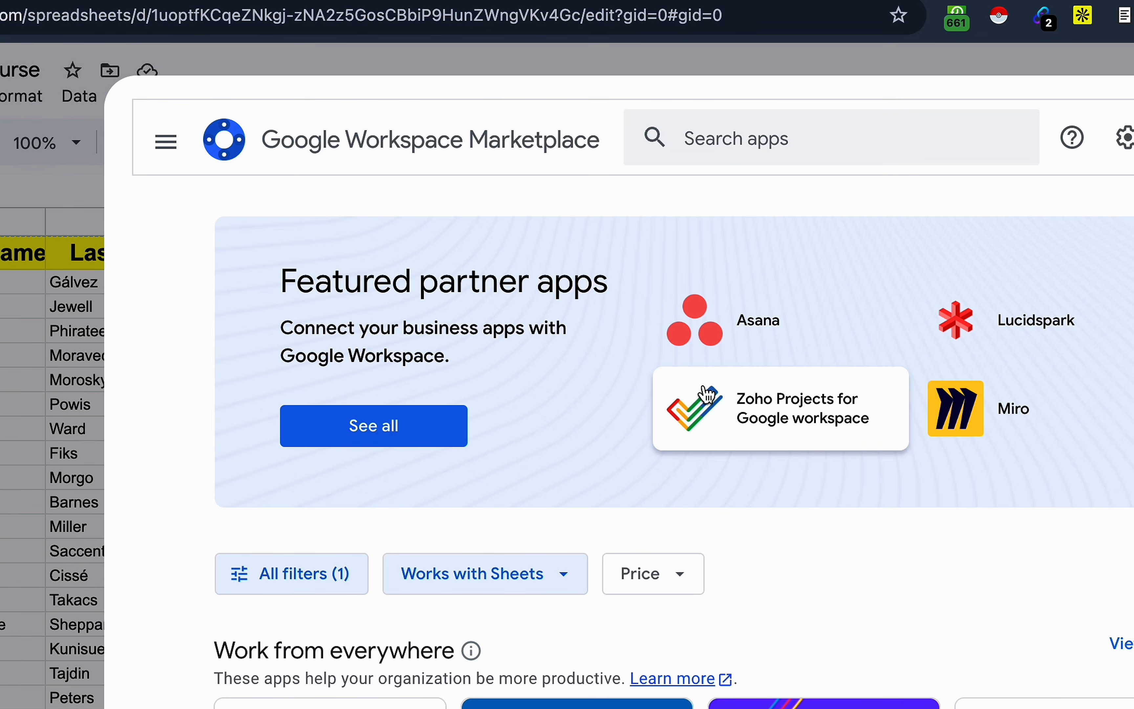
pyautogui.scroll(-5, 745, 706)
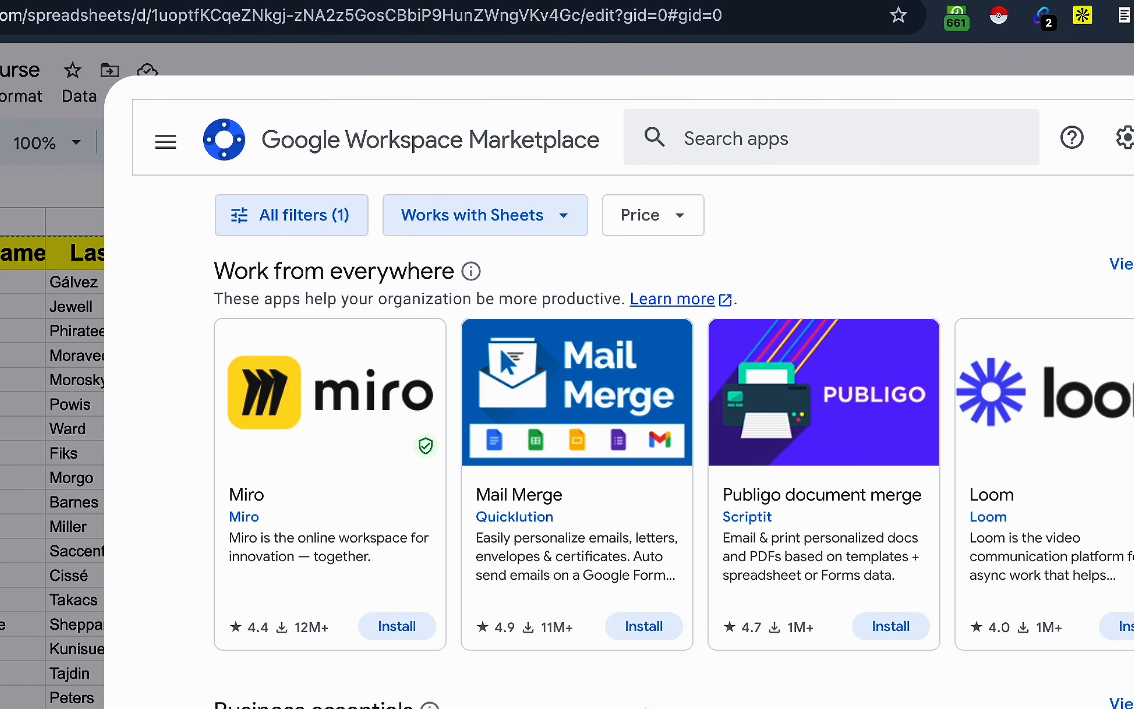
pyautogui.scroll(-8, 619, 610)
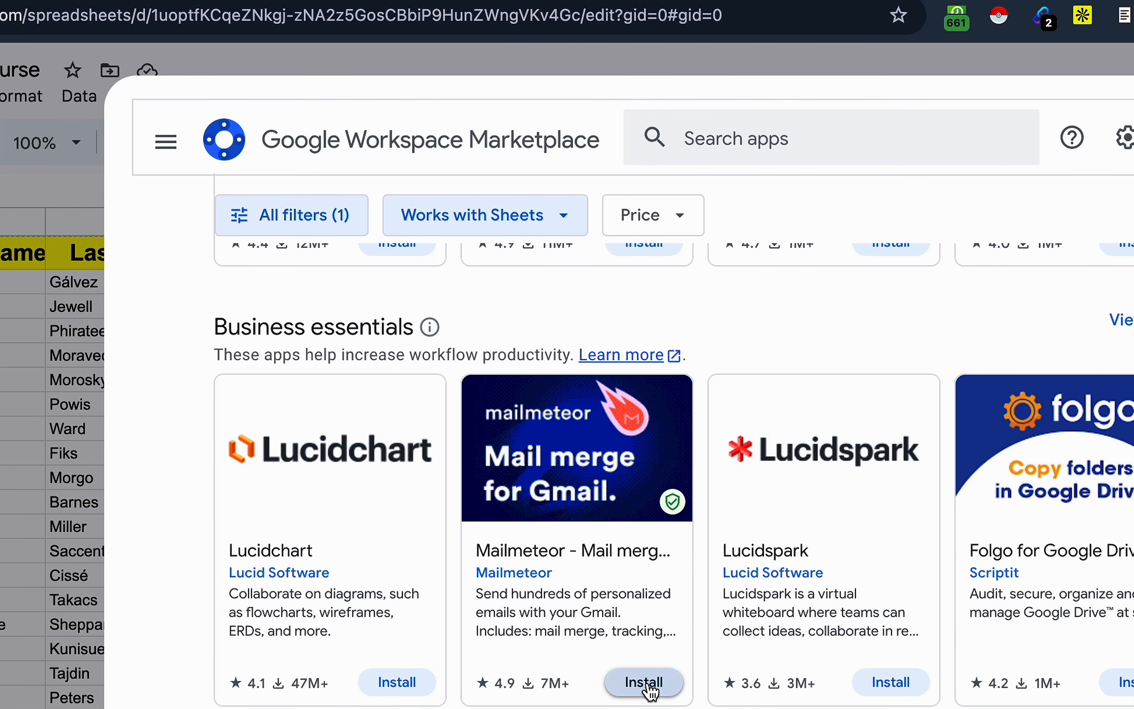
pyautogui.scroll(-10, 338, 613)
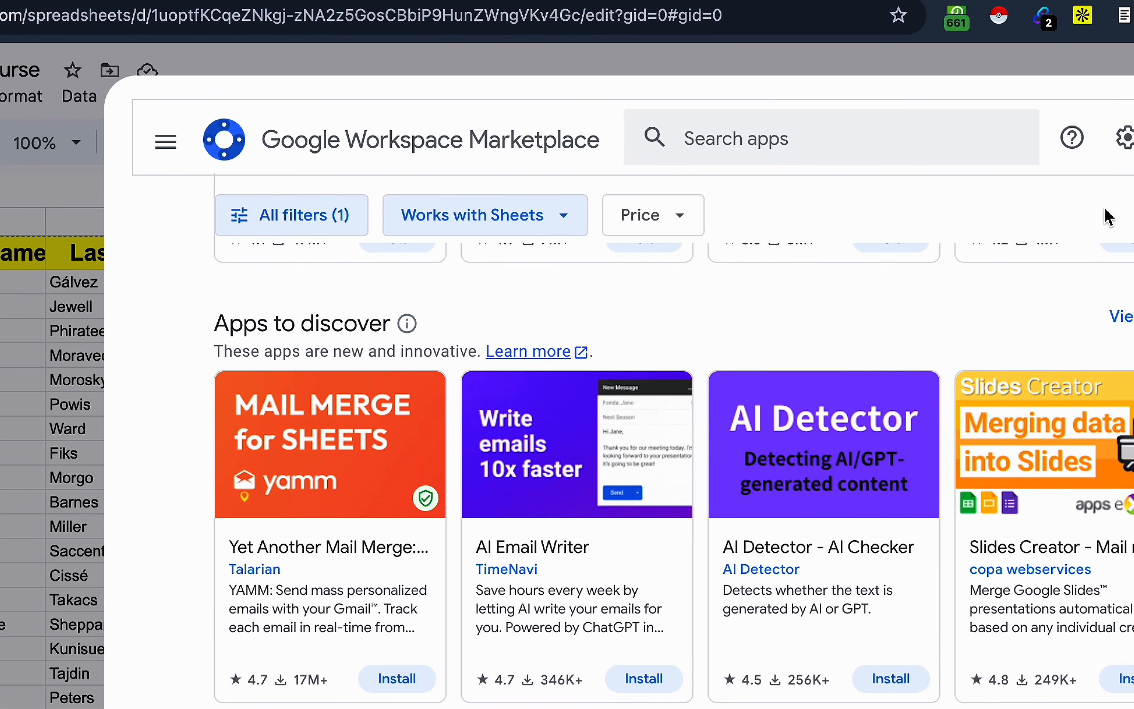
pyautogui.click(1133, 90)
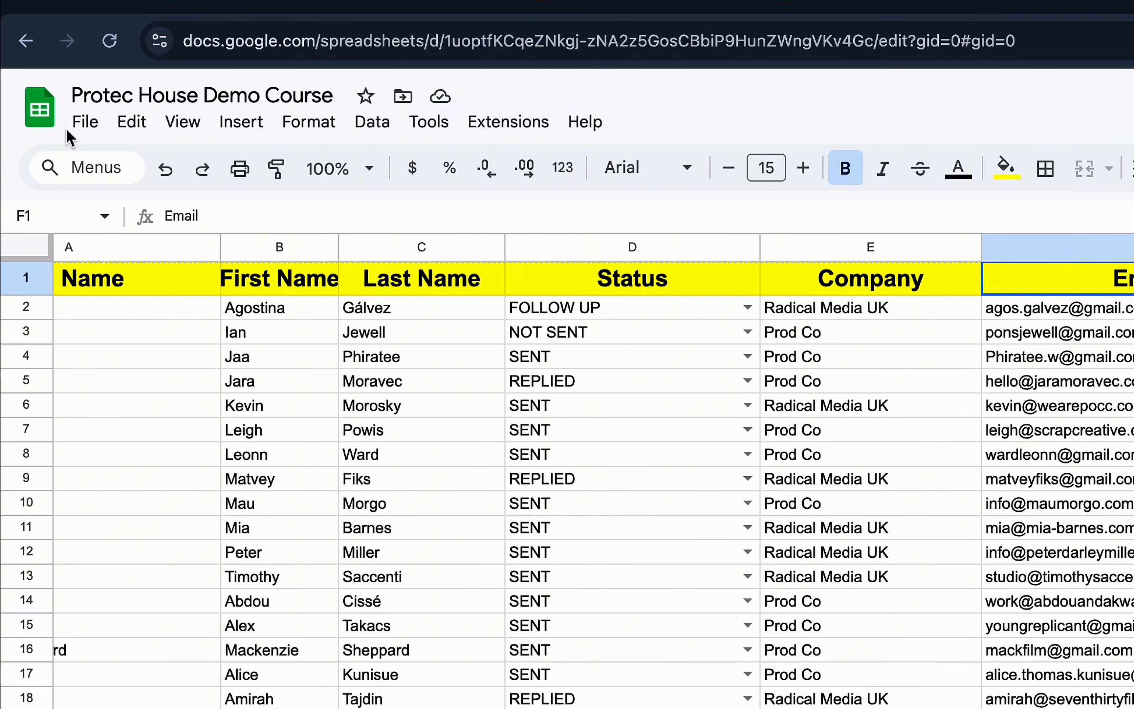
pyautogui.click(83, 120)
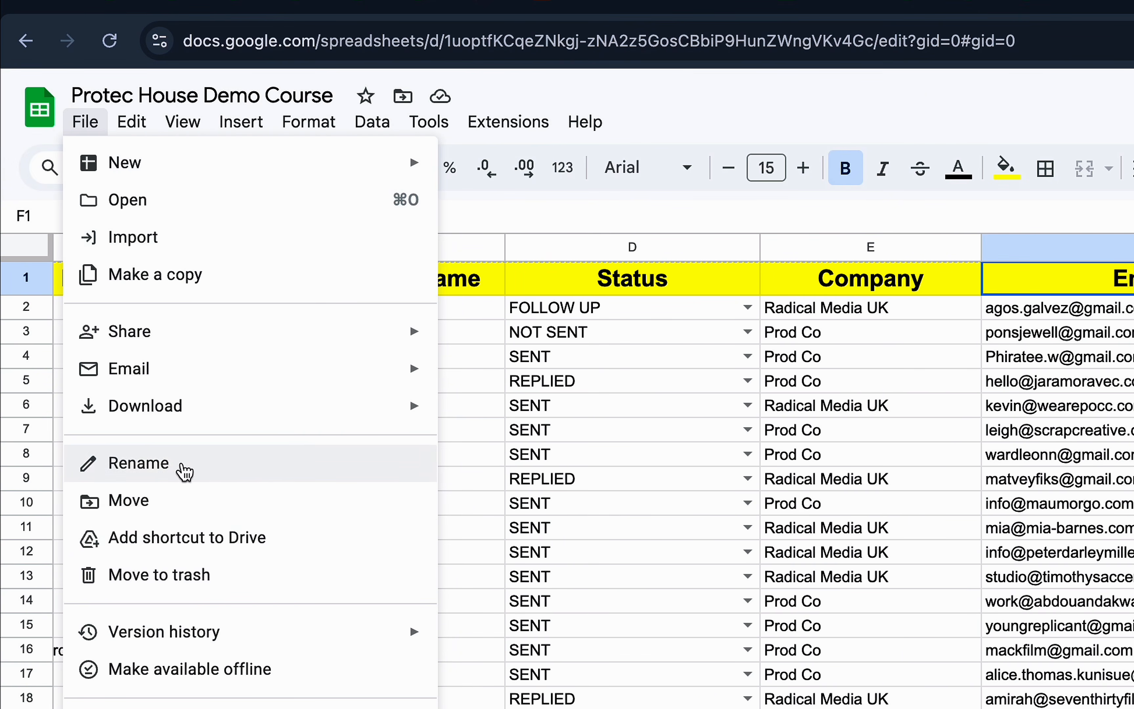
pyautogui.moveTo(298, 415)
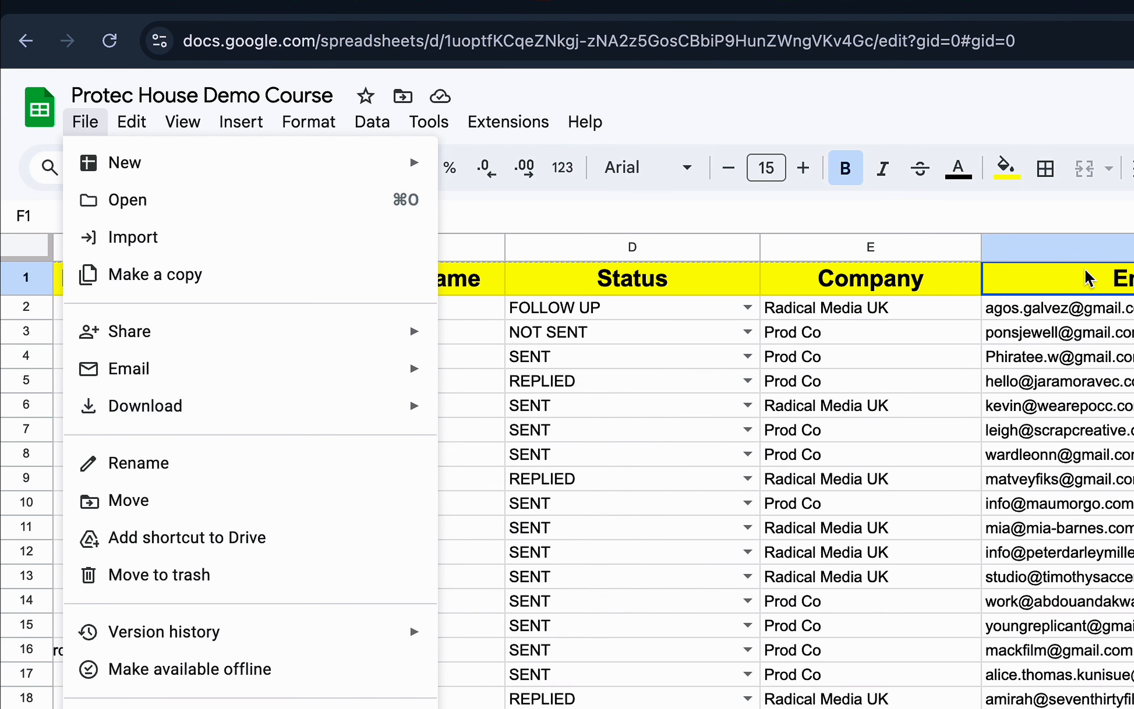
pyautogui.click(1119, 305)
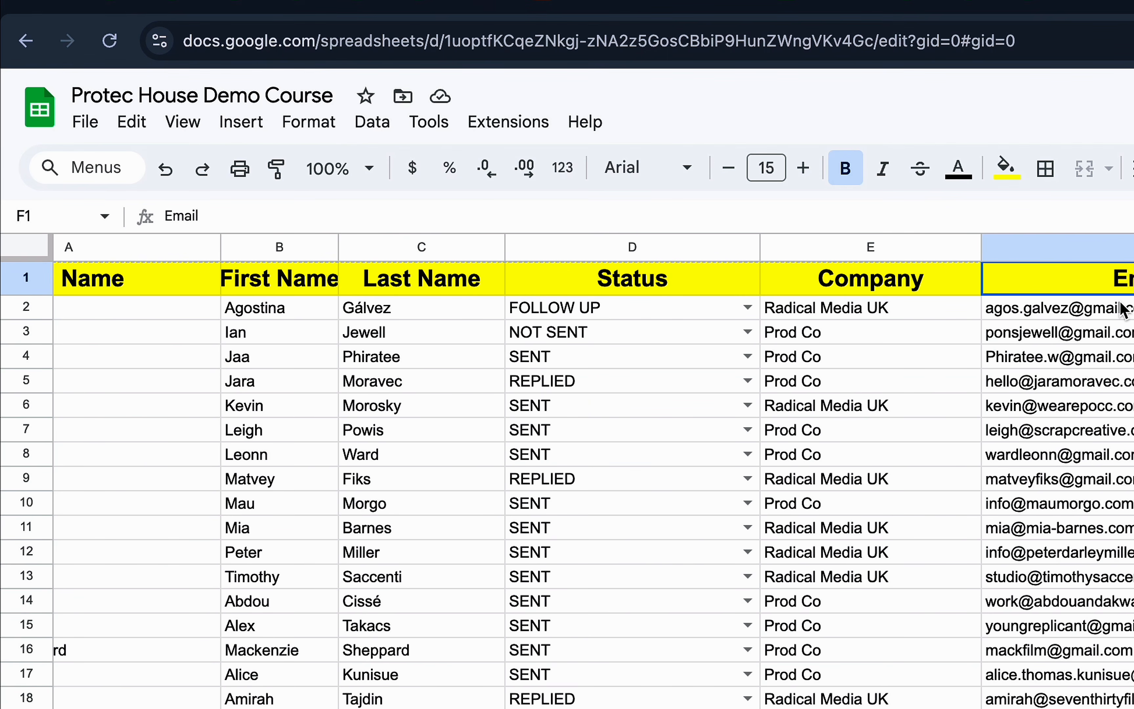